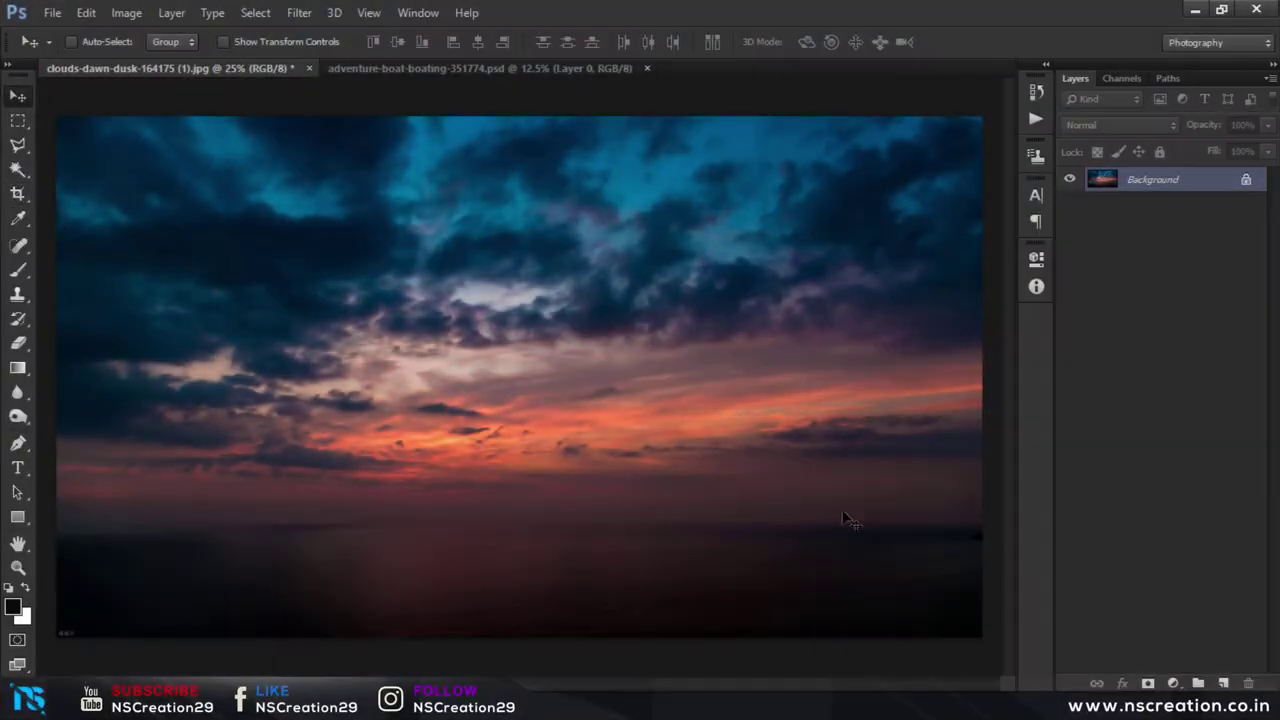
# Step: Add a Brightness/Contrast adjustment layer with Brightness 24 to brighten the sunset sky photo
pyautogui.click(1175, 682)
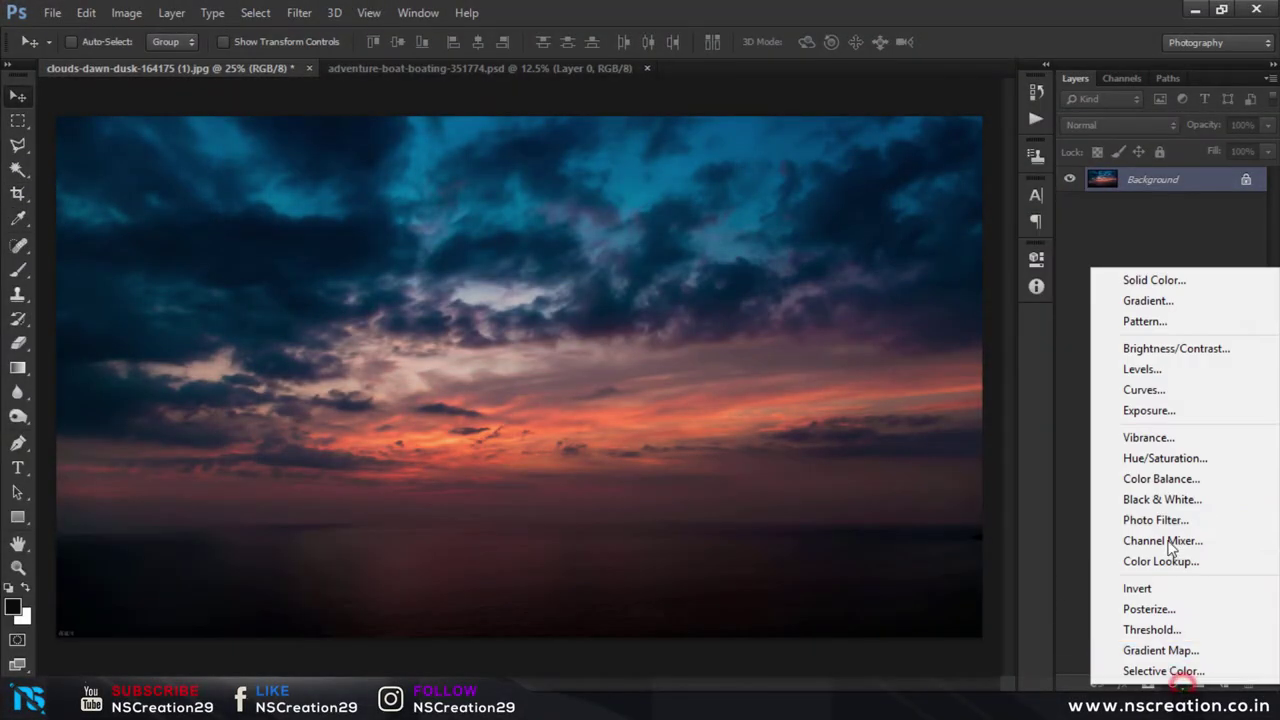
pyautogui.click(1160, 350)
pyautogui.click(923, 351)
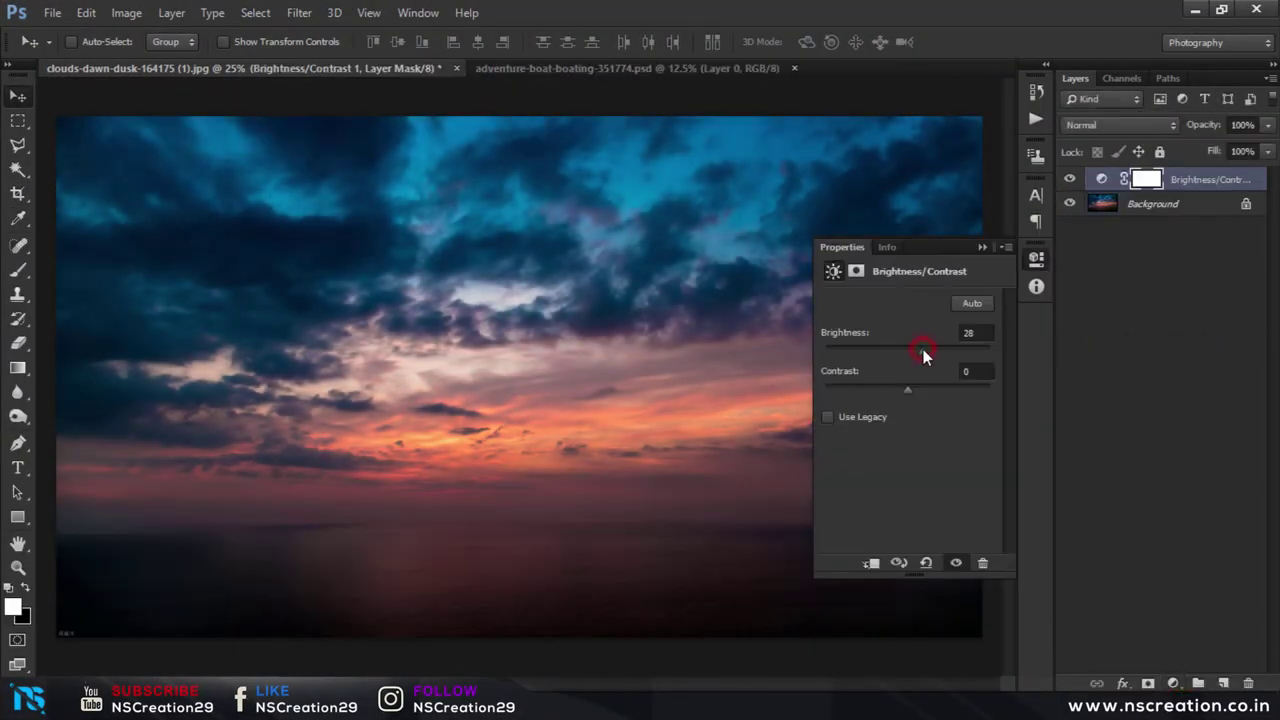
pyautogui.click(920, 350)
pyautogui.click(981, 248)
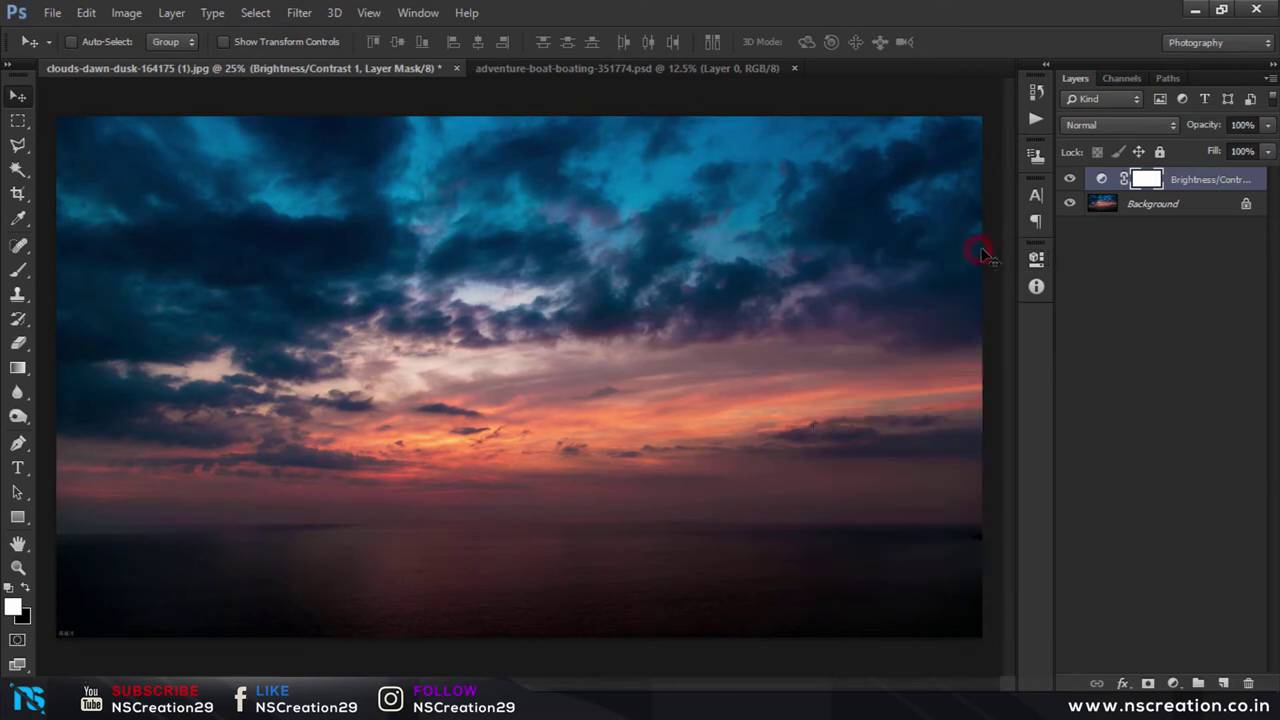
pyautogui.click(1109, 214)
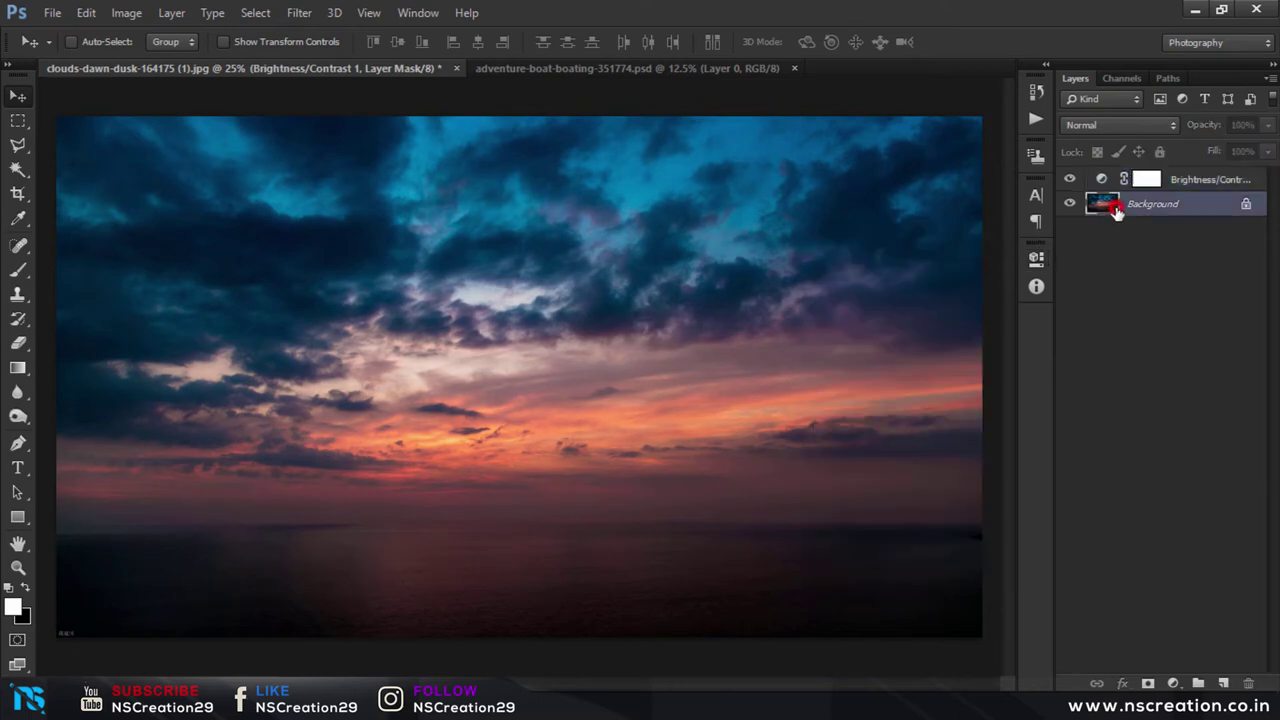
# Step: Crop outward to extend the canvas downward, adding a white band below the sky
pyautogui.click(24, 193)
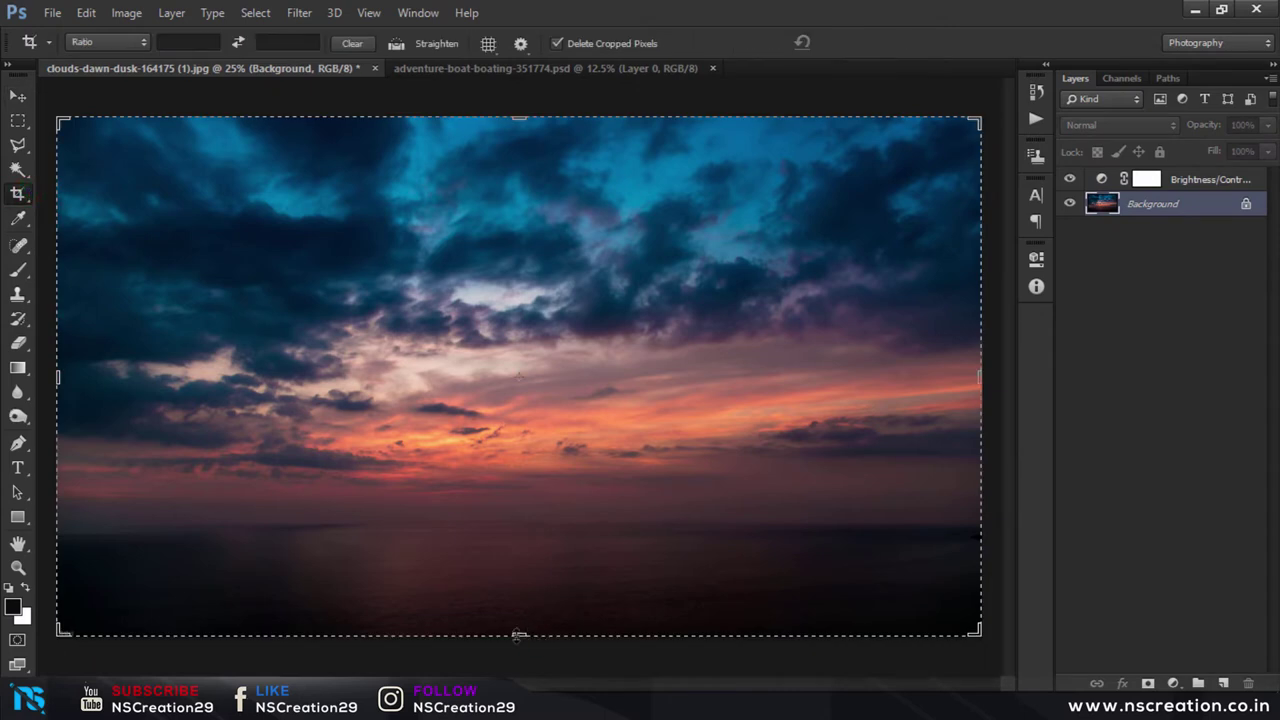
pyautogui.moveTo(518, 634)
pyautogui.mouseDown()
pyautogui.moveTo(508, 668)
pyautogui.moveTo(508, 648)
pyautogui.mouseUp()
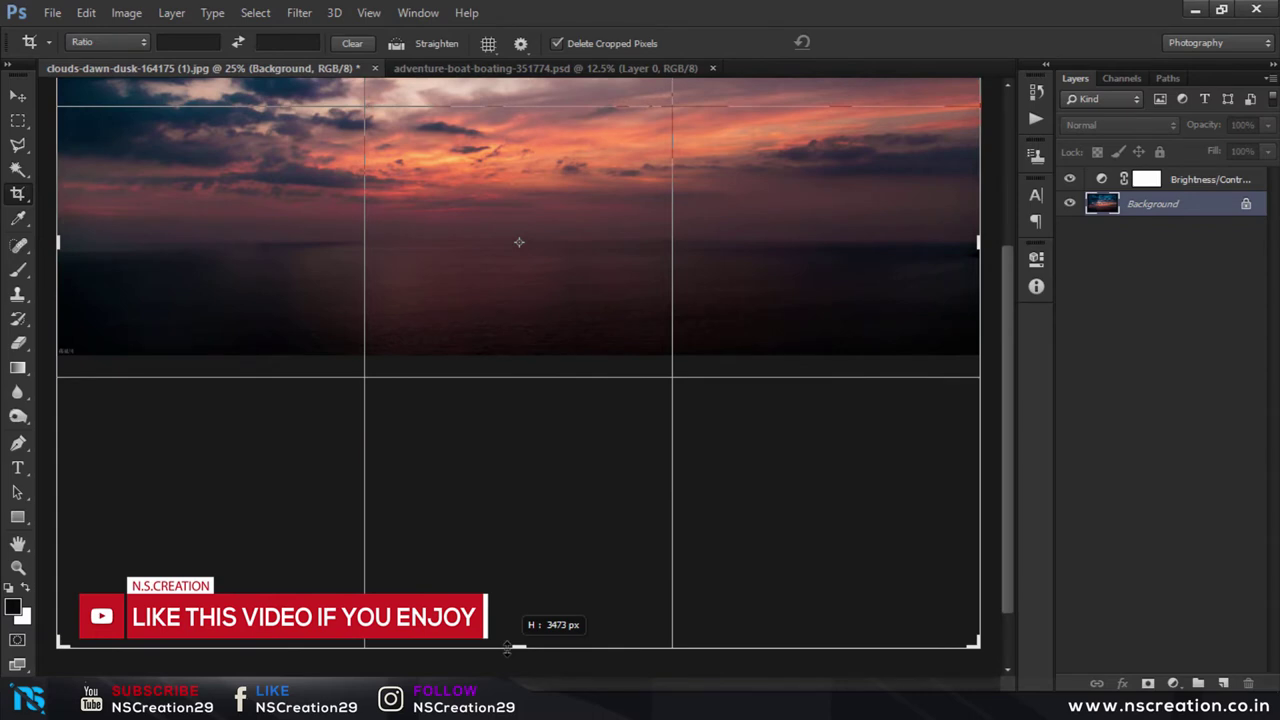
pyautogui.moveTo(508, 646); pyautogui.dragTo(508, 634)
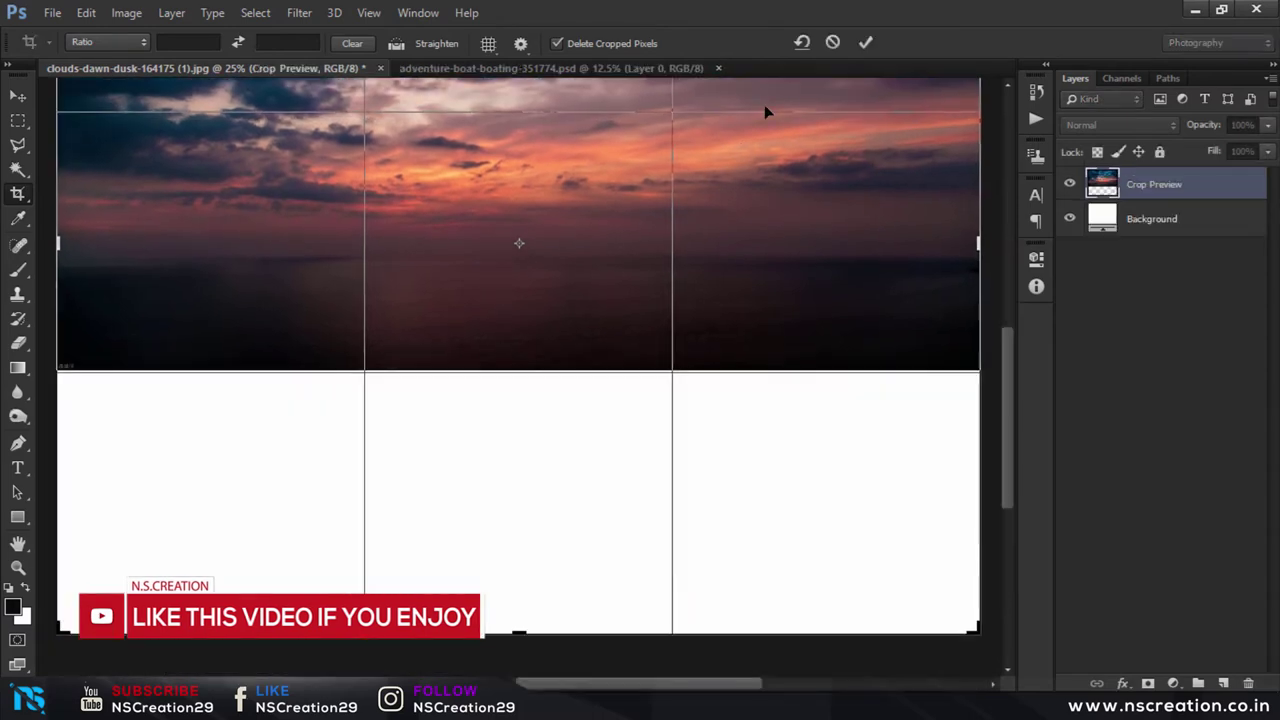
pyautogui.click(865, 42)
pyautogui.click(18, 95)
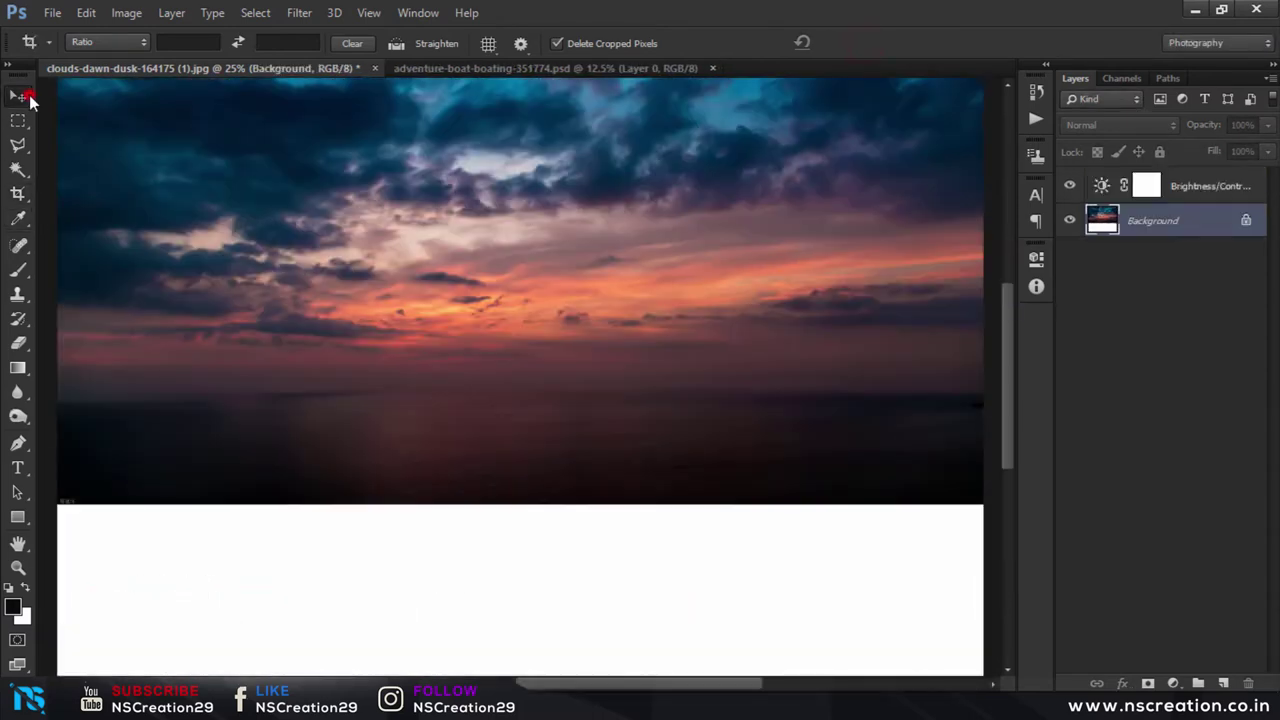
pyautogui.scroll(-1, 700, 343)
pyautogui.scroll(-1, 723, 337)
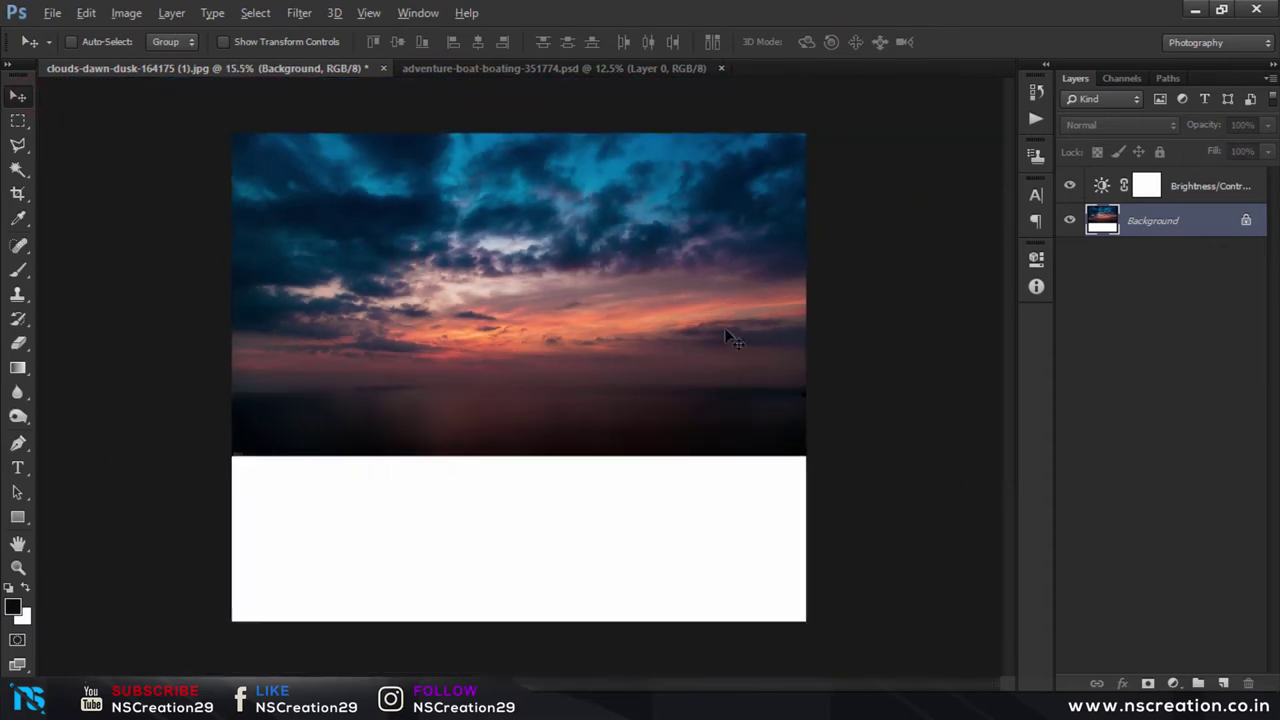
# Step: Unlock the Background as Layer 0 and delete everything below the horizon to transparency
pyautogui.click(1250, 221)
pyautogui.click(18, 121)
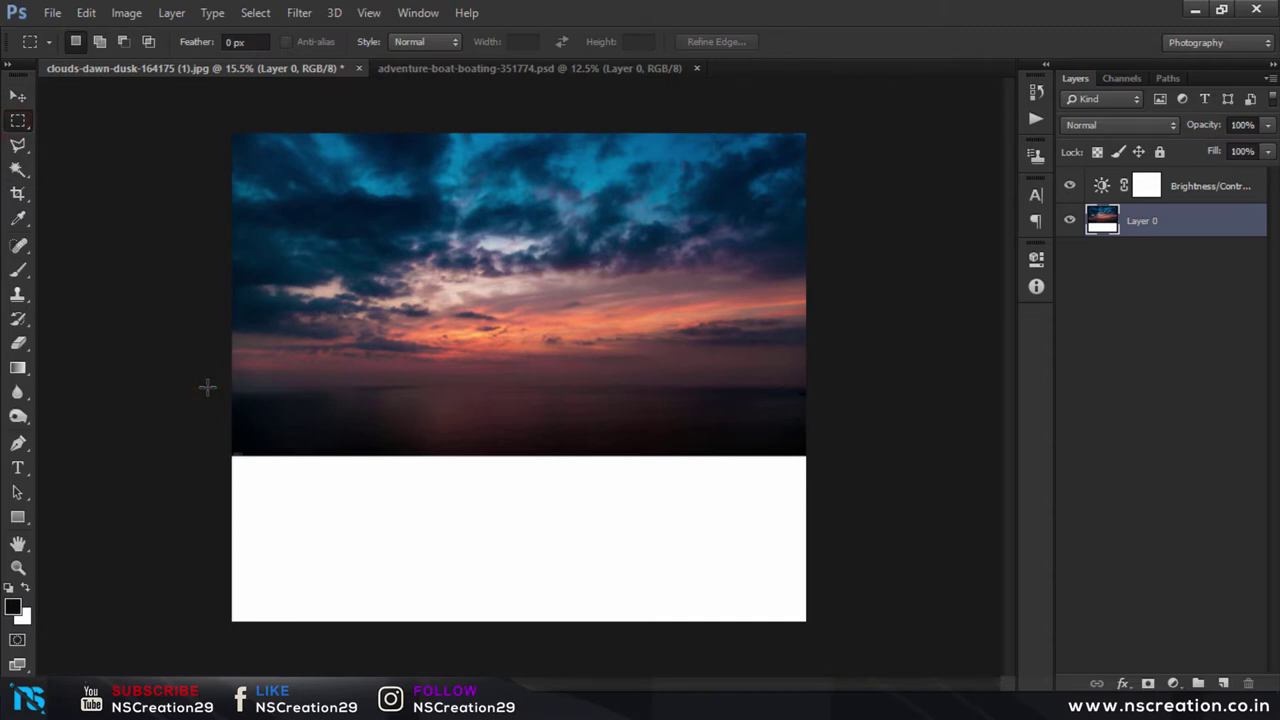
pyautogui.moveTo(207, 387); pyautogui.dragTo(860, 652)
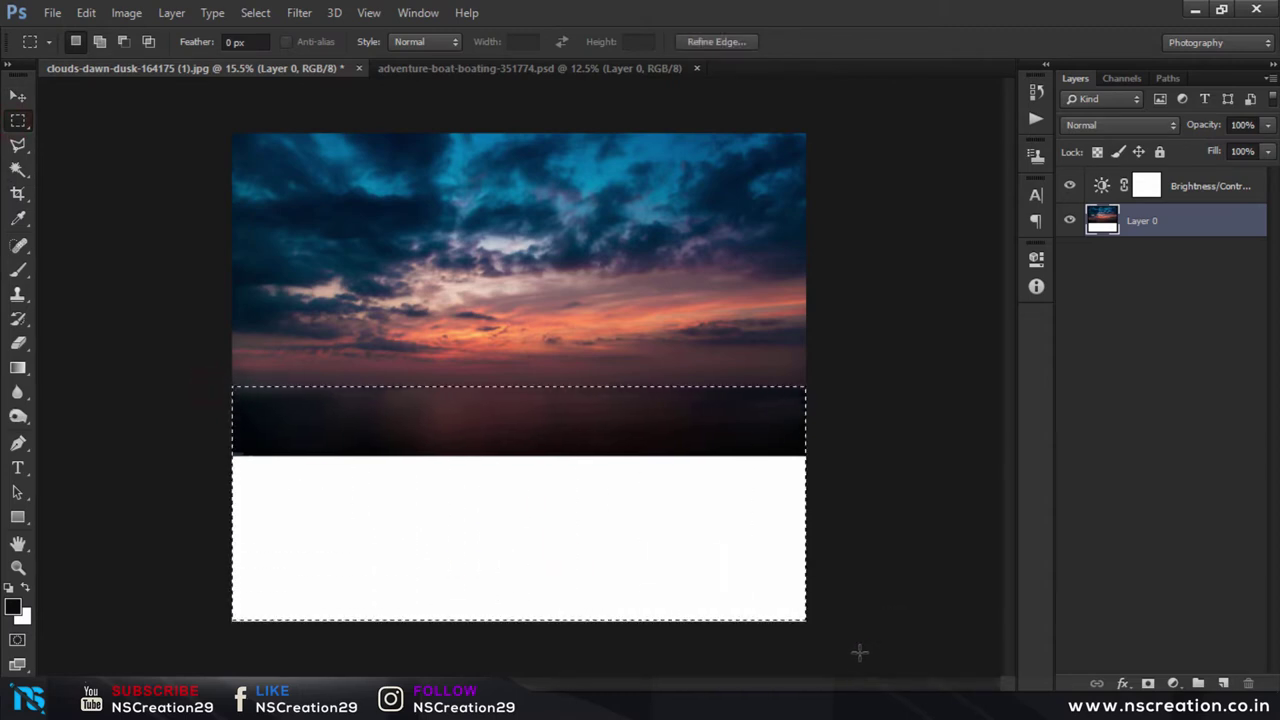
pyautogui.press('Delete')
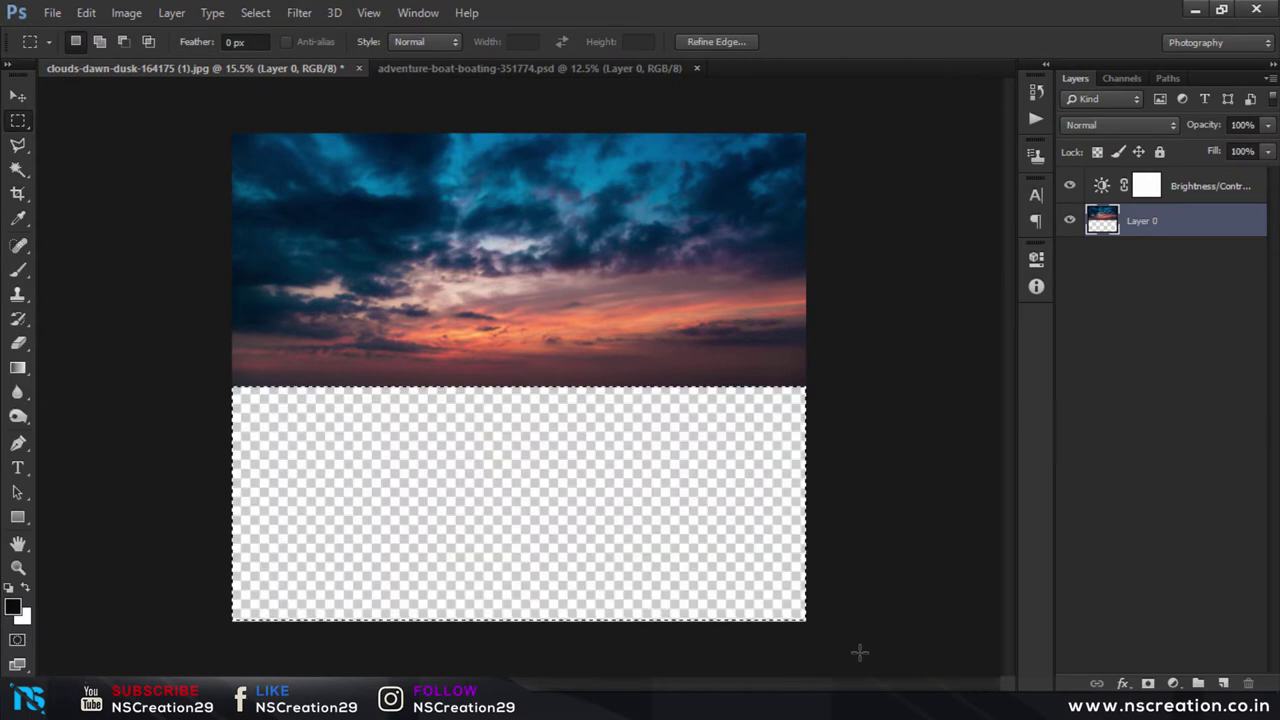
pyautogui.click(815, 633)
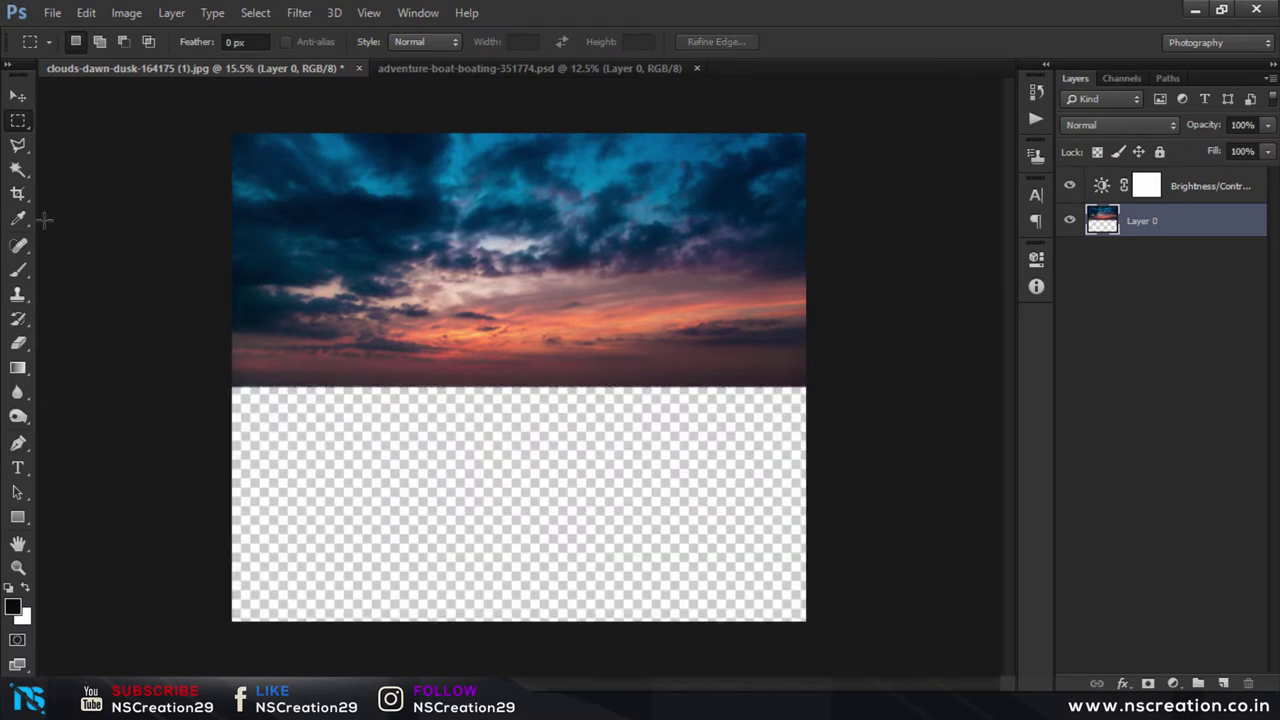
# Step: Free-transform the sky layer to stretch it slightly taller down to the horizon
pyautogui.click(18, 95)
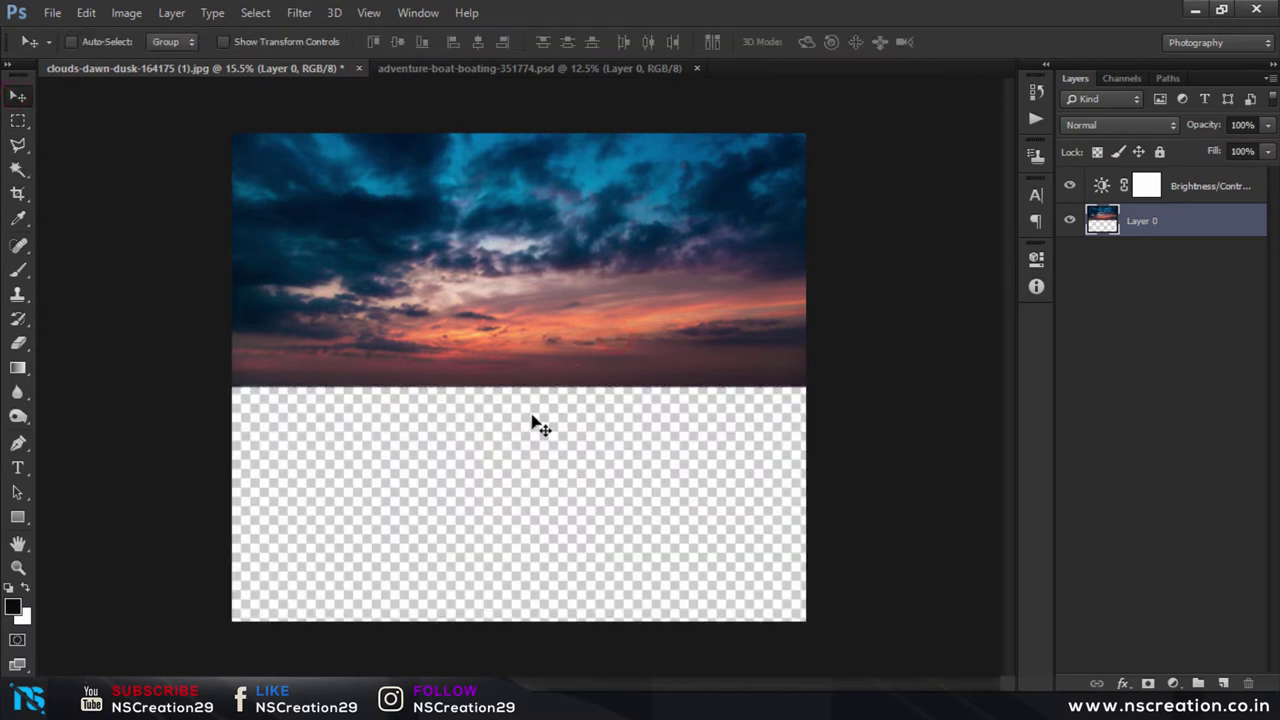
pyautogui.hotkey('ctrl', 't')
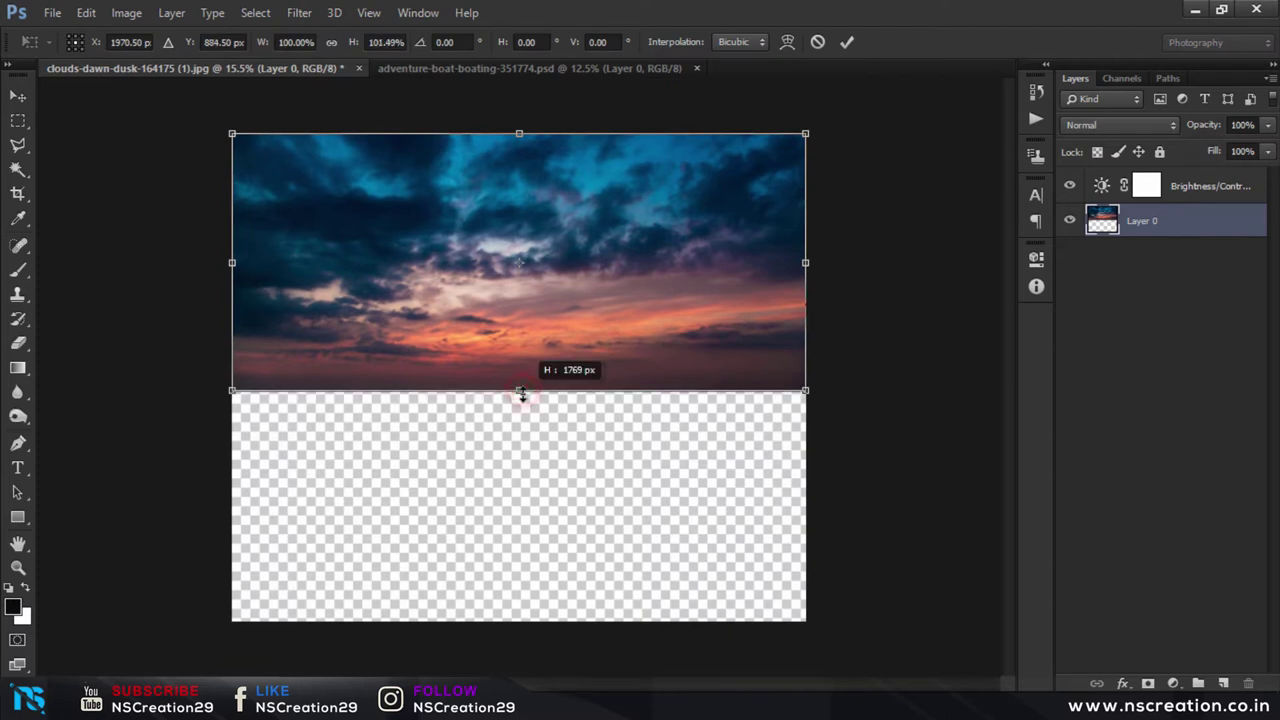
pyautogui.moveTo(521, 390); pyautogui.dragTo(520, 397)
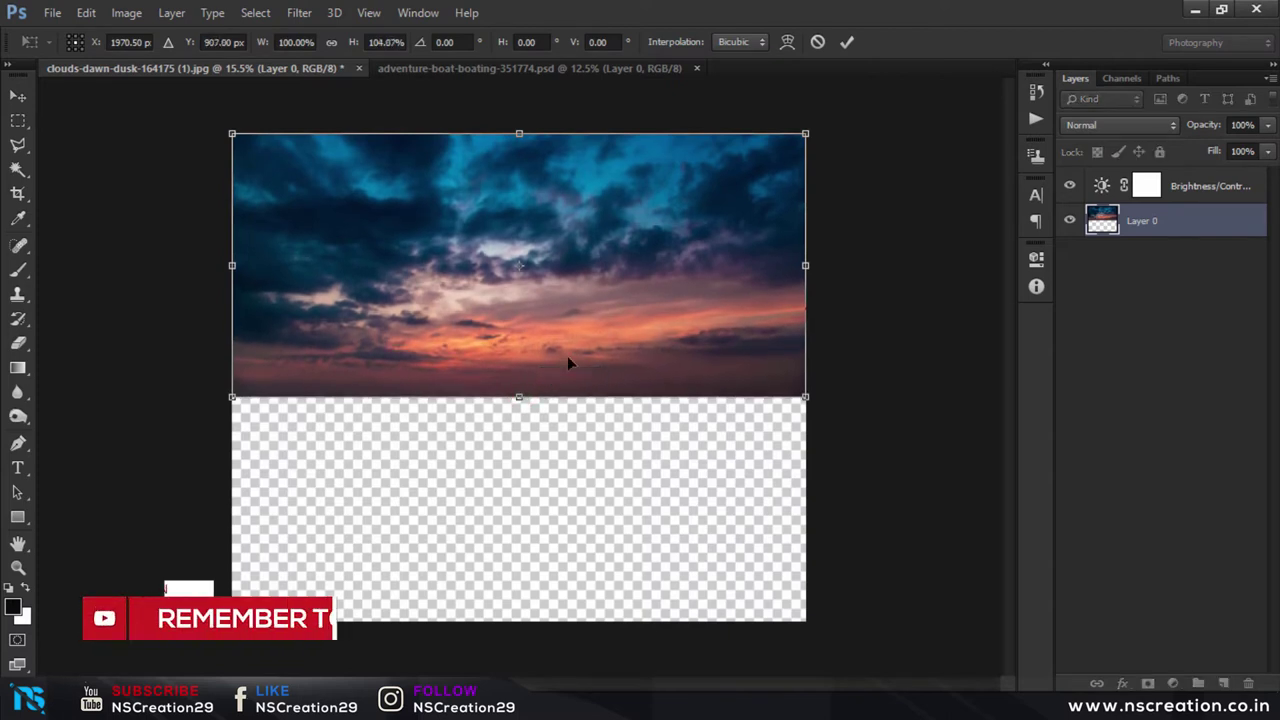
pyautogui.click(846, 41)
pyautogui.click(575, 222)
pyautogui.hotkey('ctrl', 't')
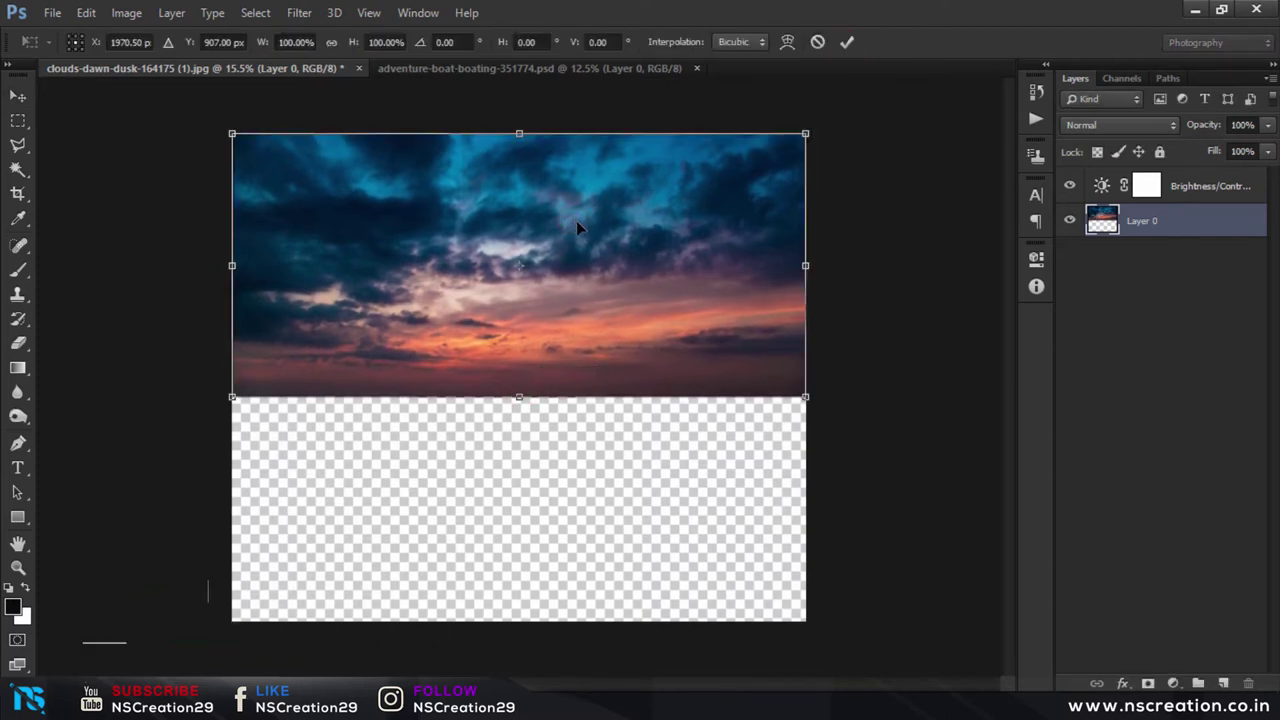
pyautogui.rightClick(577, 222)
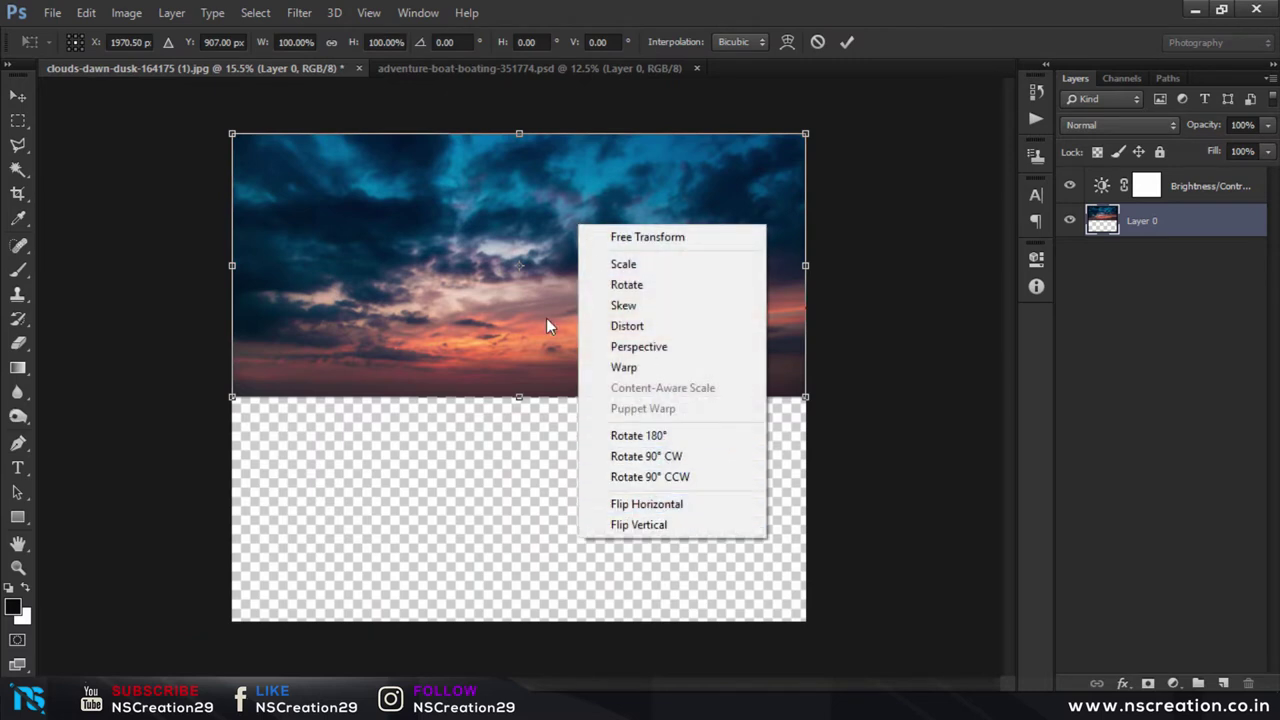
pyautogui.click(519, 297)
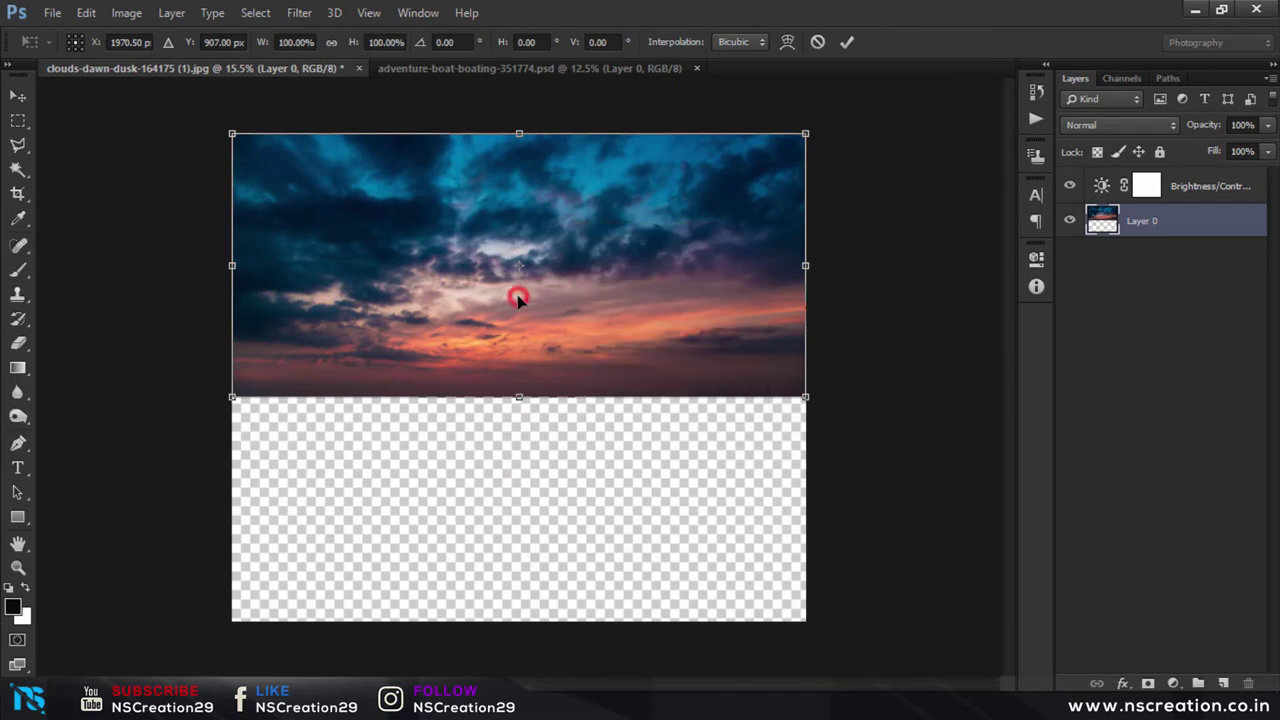
pyautogui.click(847, 41)
pyautogui.keyDown('ctrl'); pyautogui.click(1186, 196); pyautogui.keyUp('ctrl')
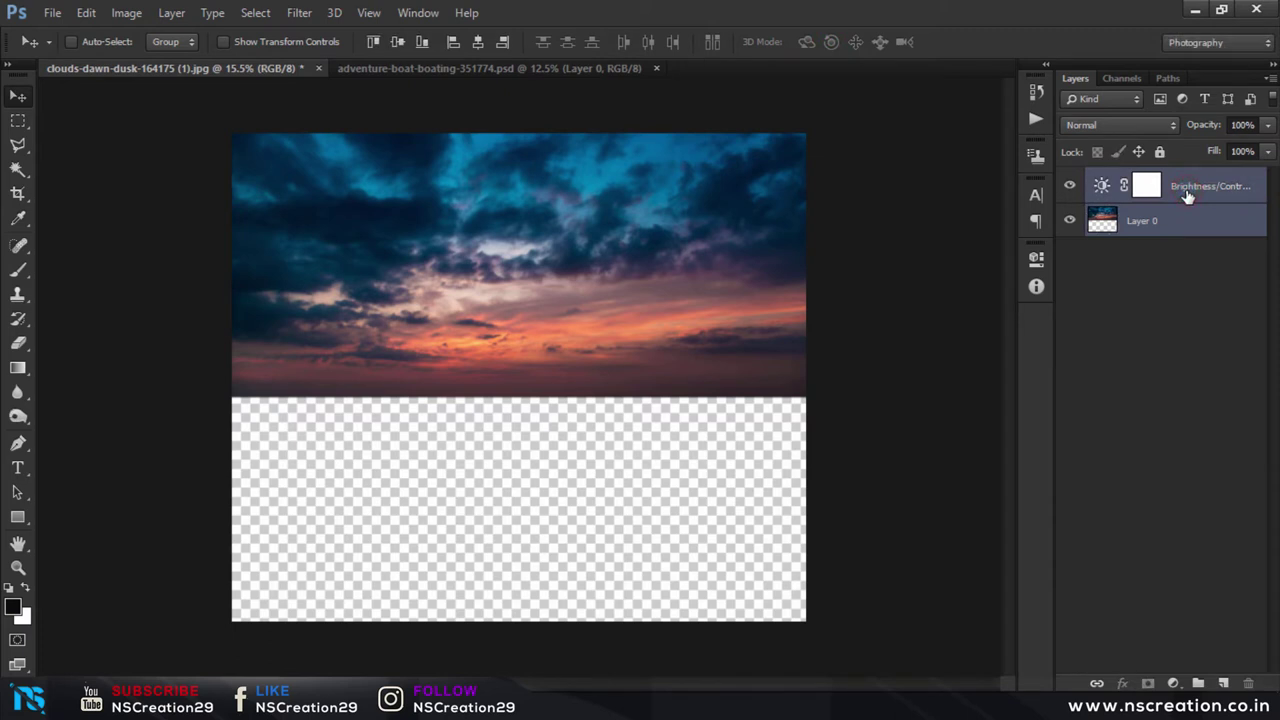
# Step: Merge the sky with its brightness adjustment, duplicate it, and flip the copy vertically
pyautogui.hotkey('ctrl', 'e')
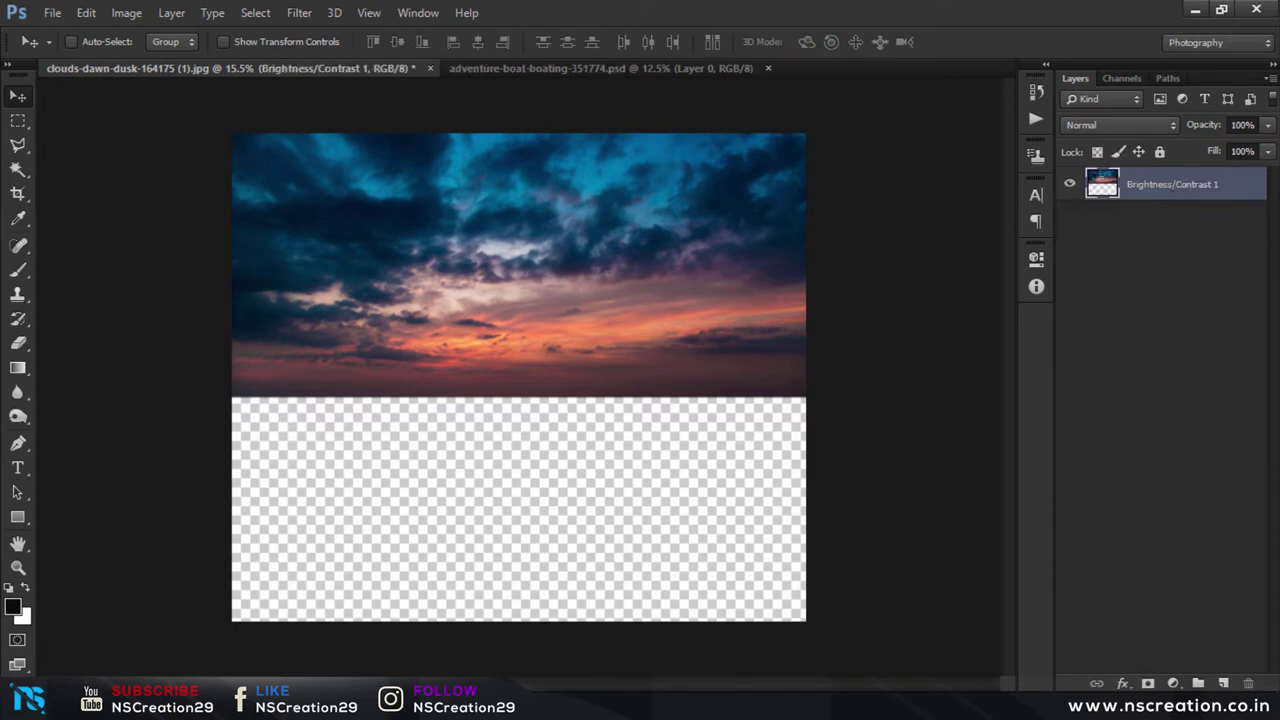
pyautogui.hotkey('ctrl', 'j')
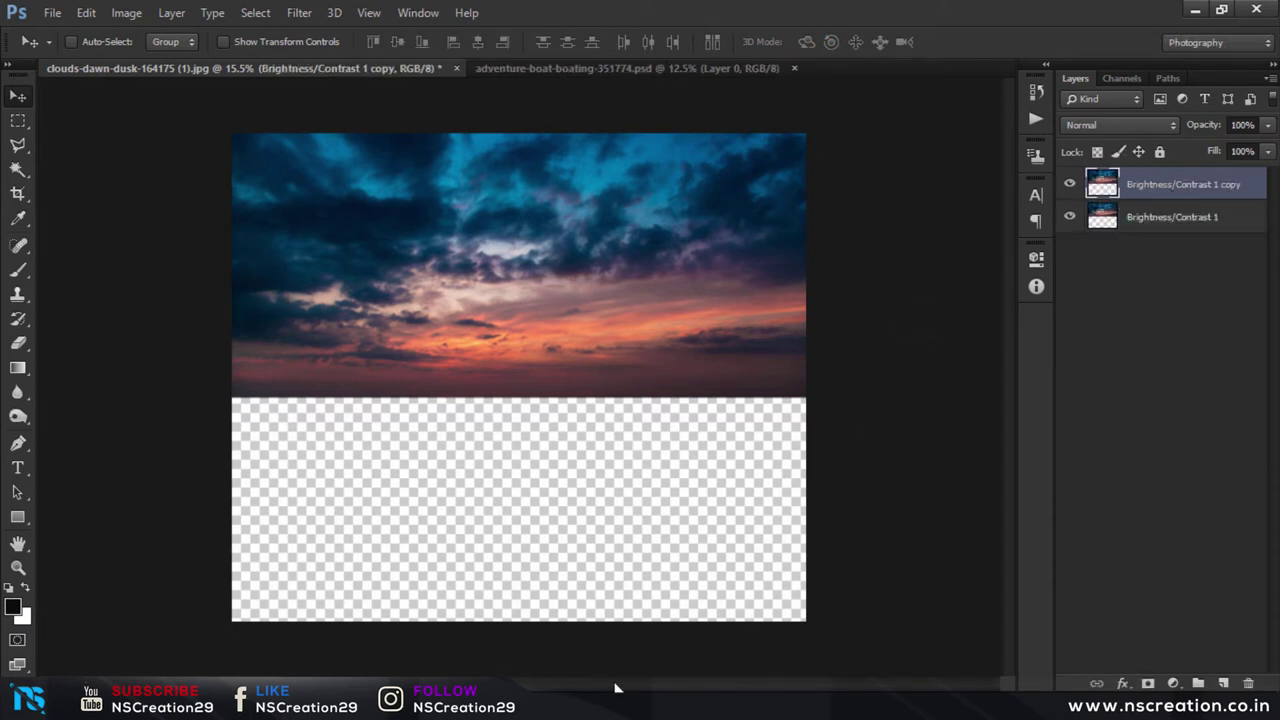
pyautogui.hotkey('ctrl', 't')
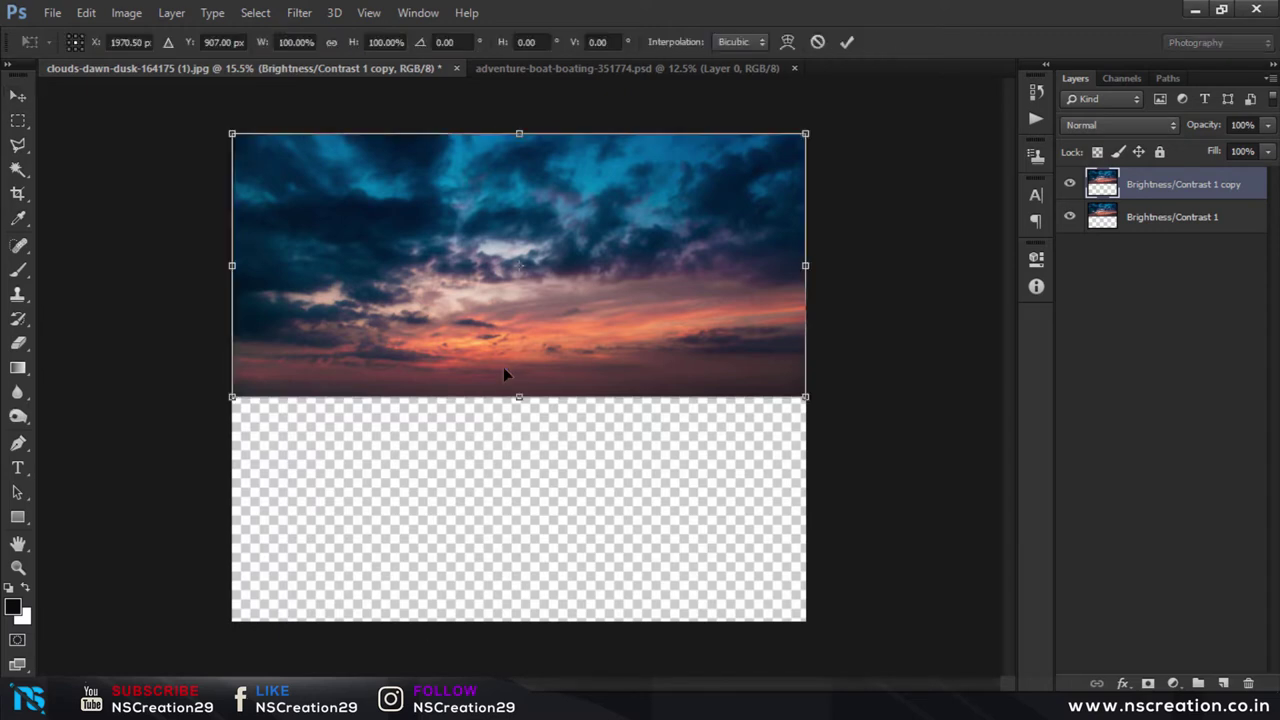
pyautogui.rightClick(505, 365)
pyautogui.click(592, 666)
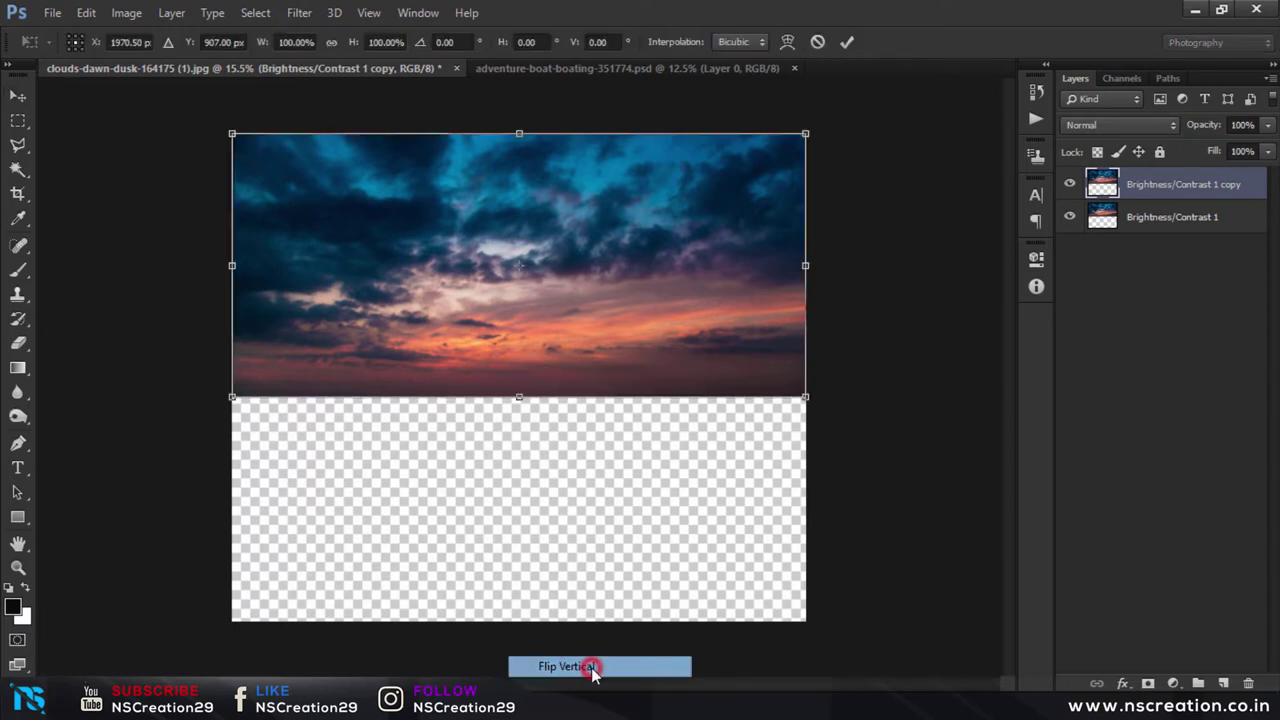
pyautogui.click(845, 42)
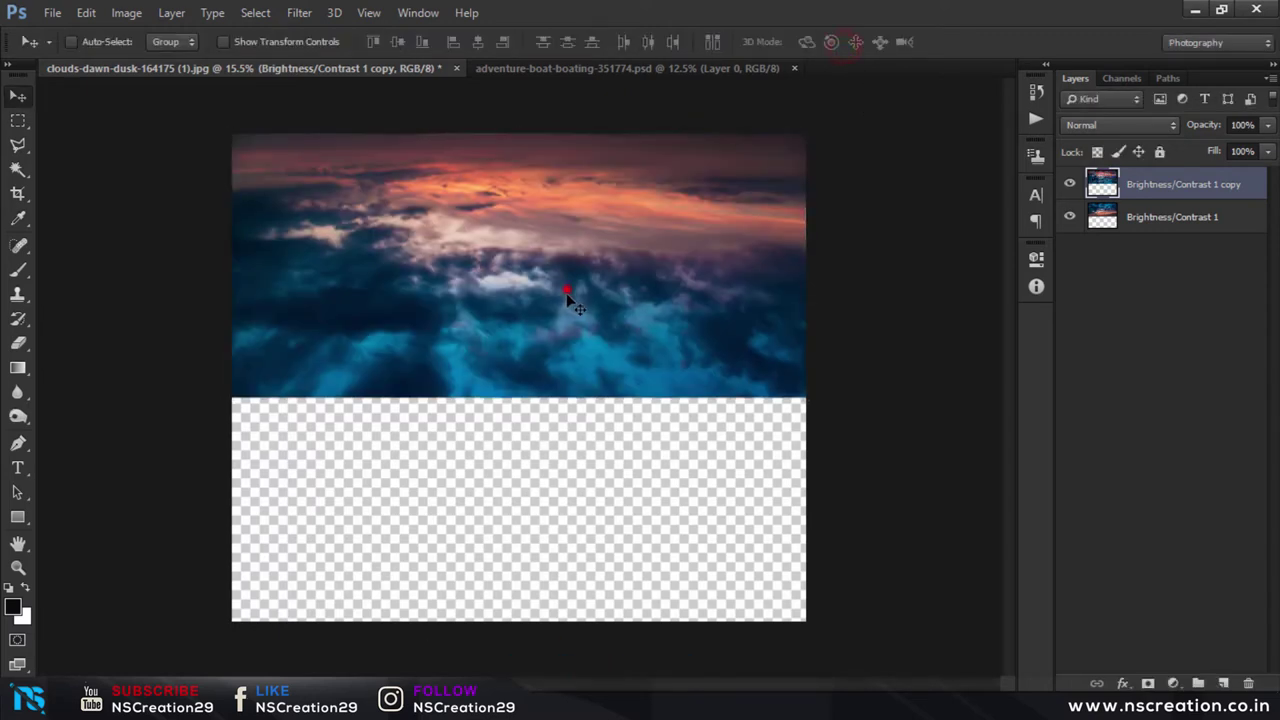
# Step: Move the flipped copy below the horizon and nudge it to close the seam
pyautogui.moveTo(570, 292); pyautogui.dragTo(567, 560)
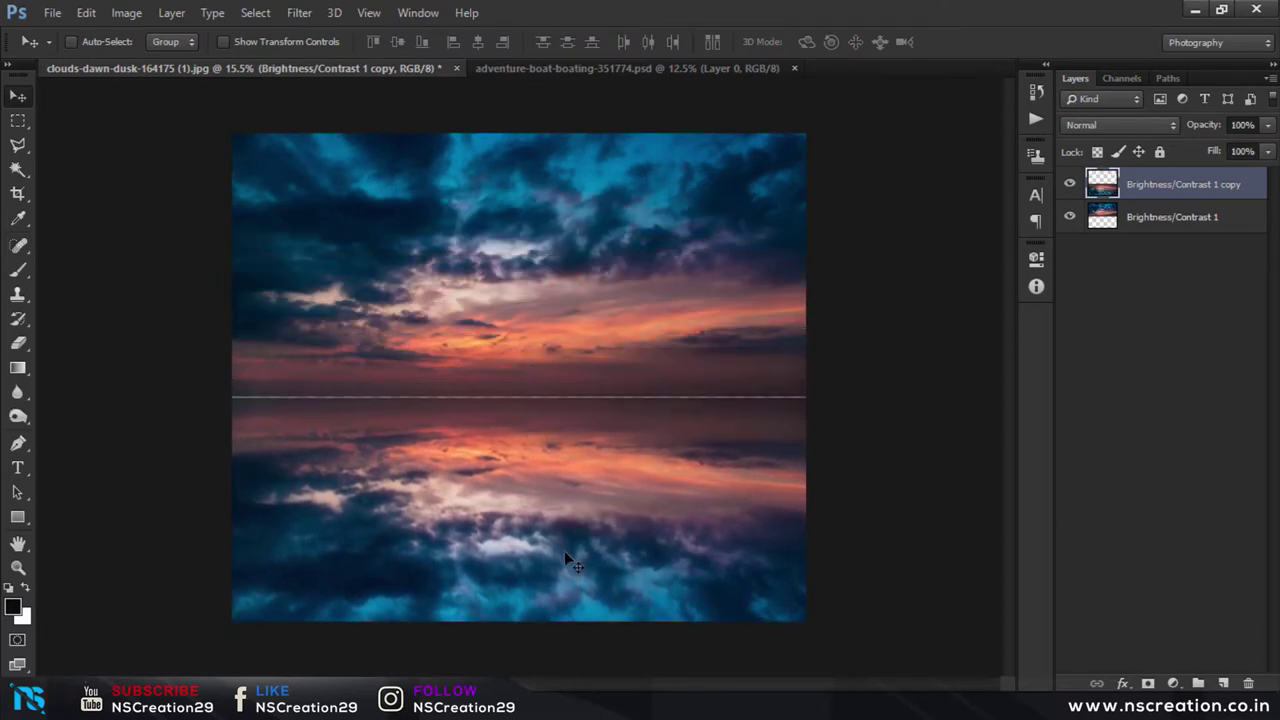
pyautogui.press('Up')
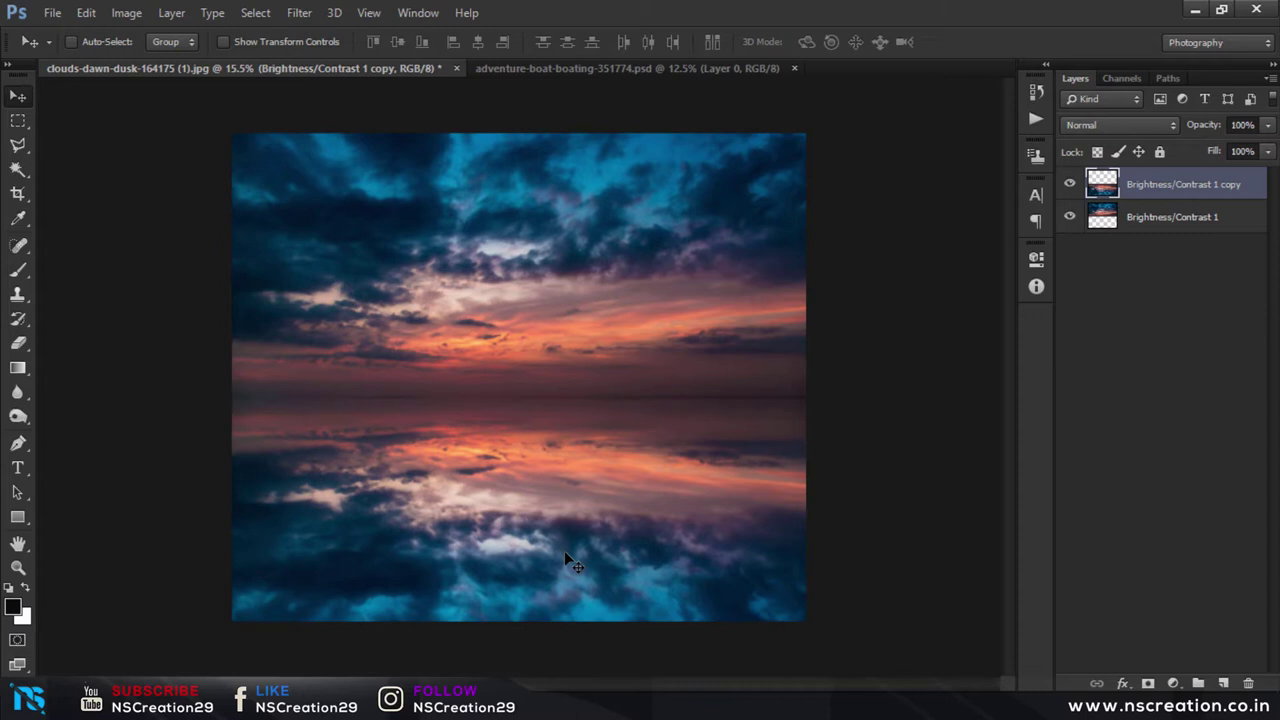
pyautogui.press('Up')
pyautogui.press('Up')
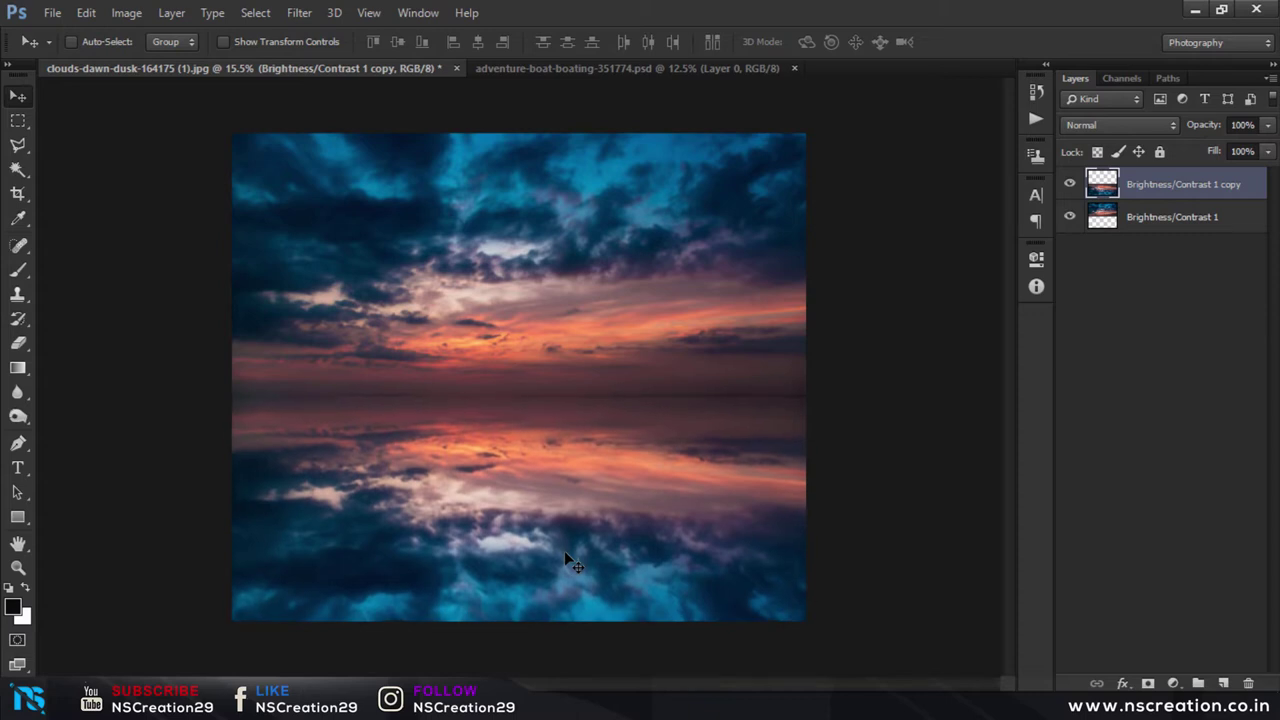
pyautogui.press('Down')
pyautogui.press('Down')
pyautogui.press('Up')
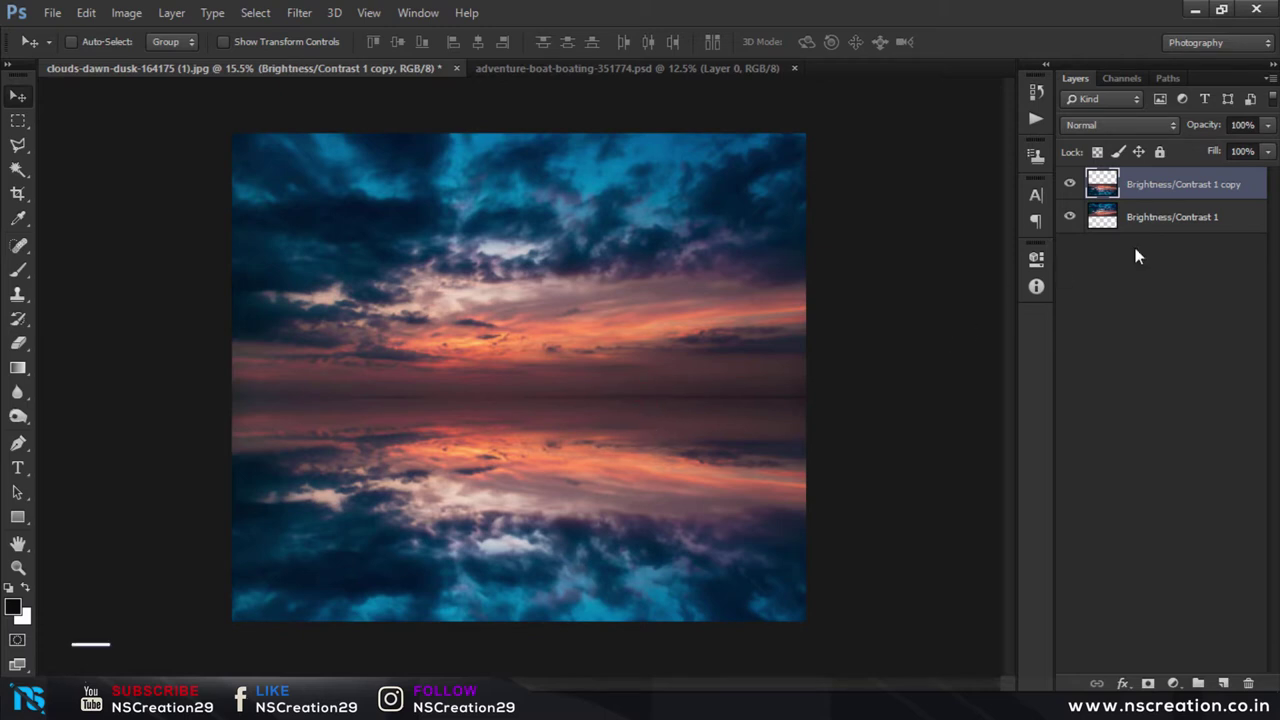
# Step: Apply a Gaussian Blur of about 4.3 pixels to the reflection copy layer
pyautogui.moveTo(1132, 218); pyautogui.dragTo(1095, 200)
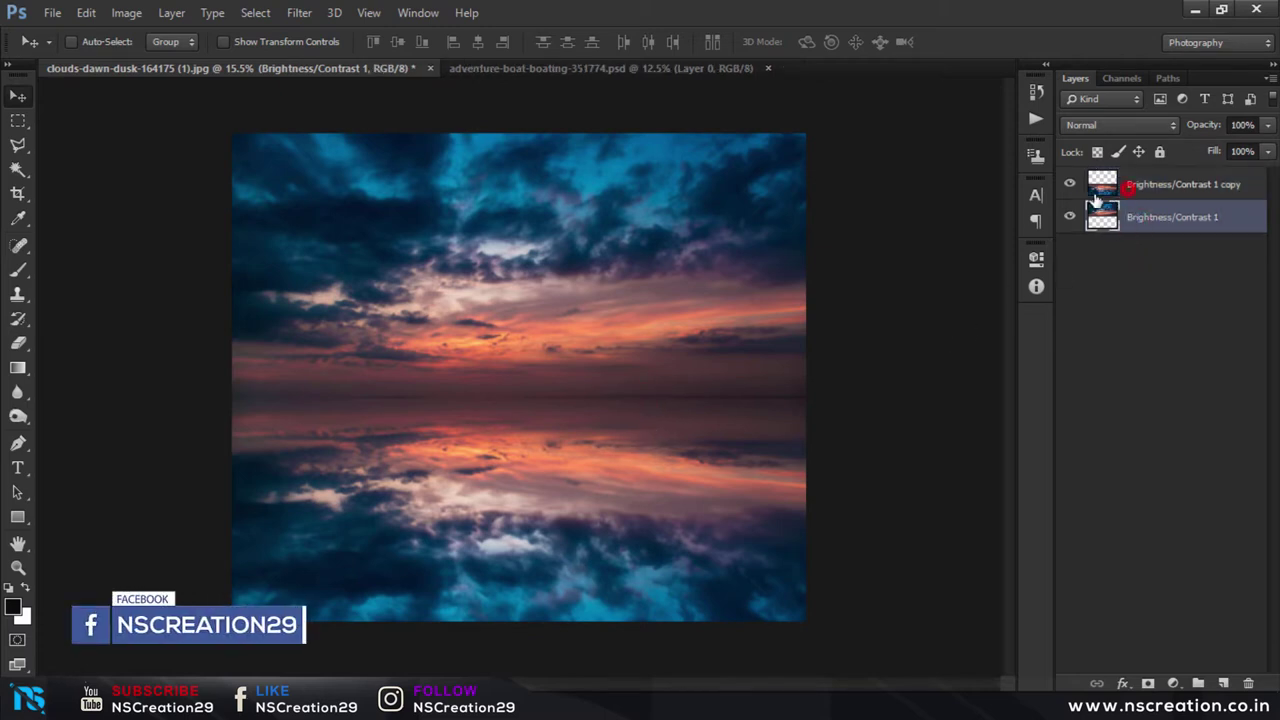
pyautogui.keyDown('shift'); pyautogui.click(1128, 186); pyautogui.keyUp('shift')
pyautogui.moveTo(774, 266); pyautogui.dragTo(703, 268)
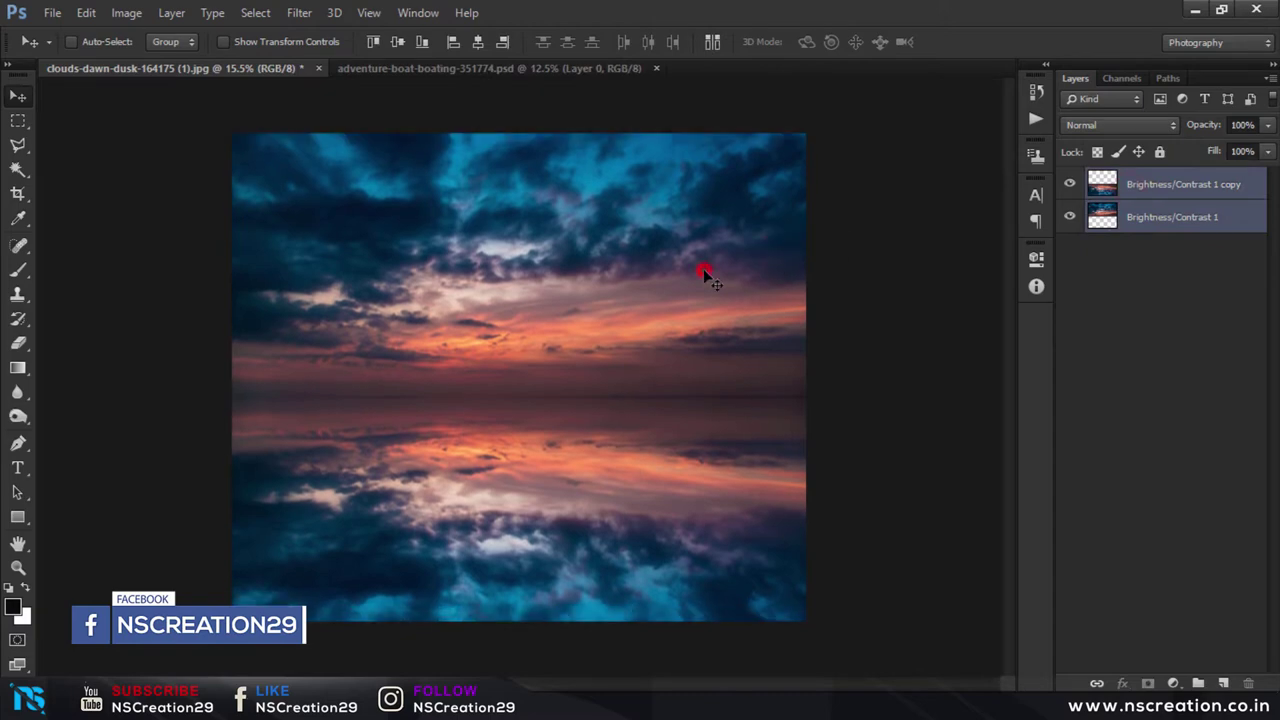
pyautogui.click(1138, 196)
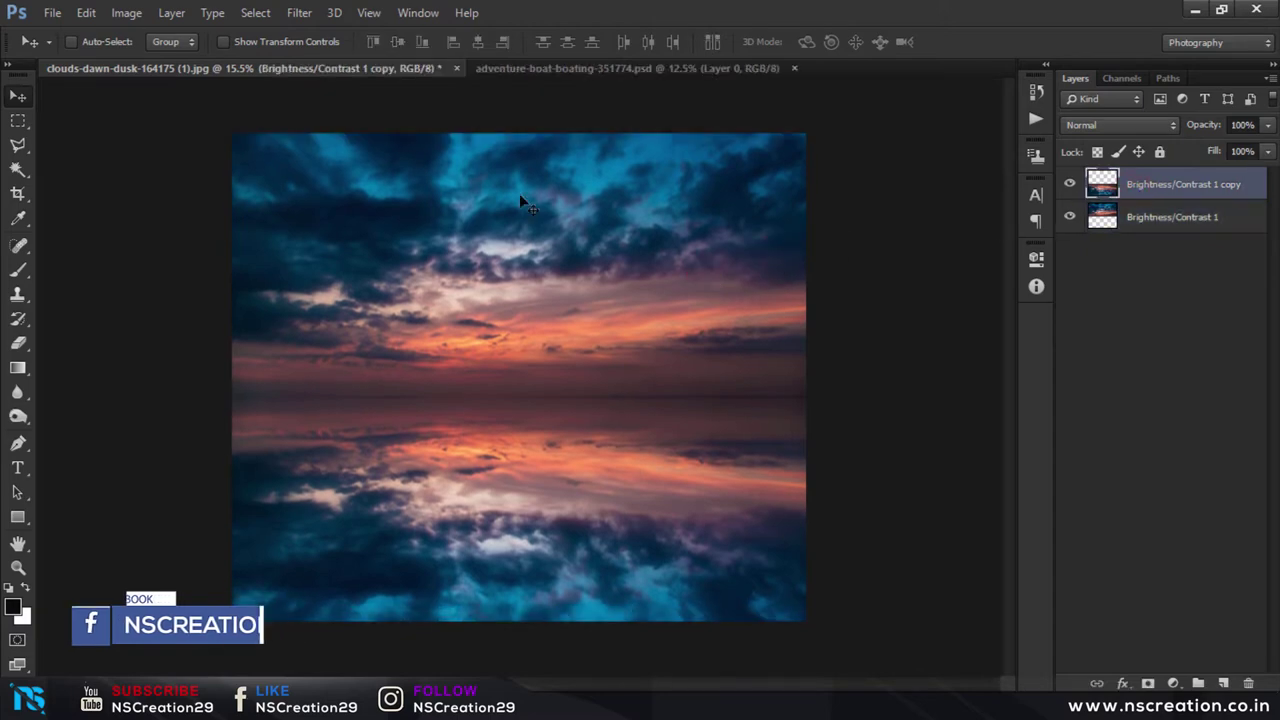
pyautogui.click(300, 13)
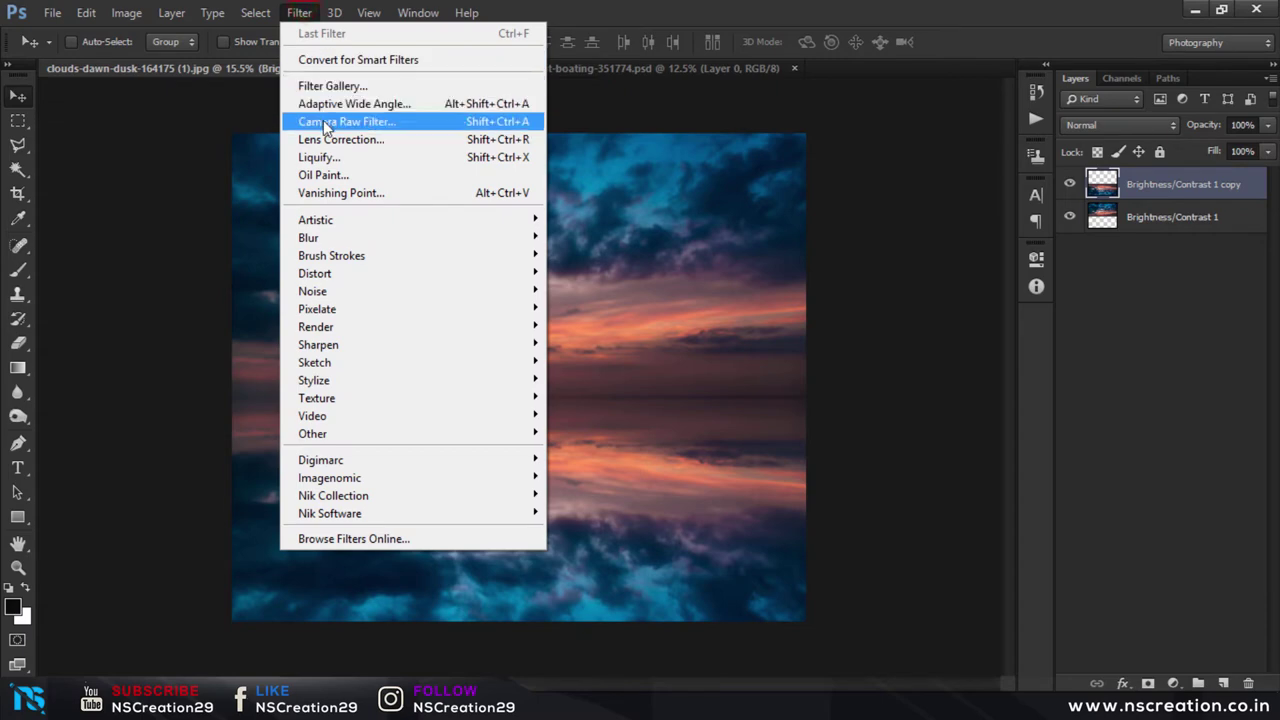
pyautogui.moveTo(308, 238)
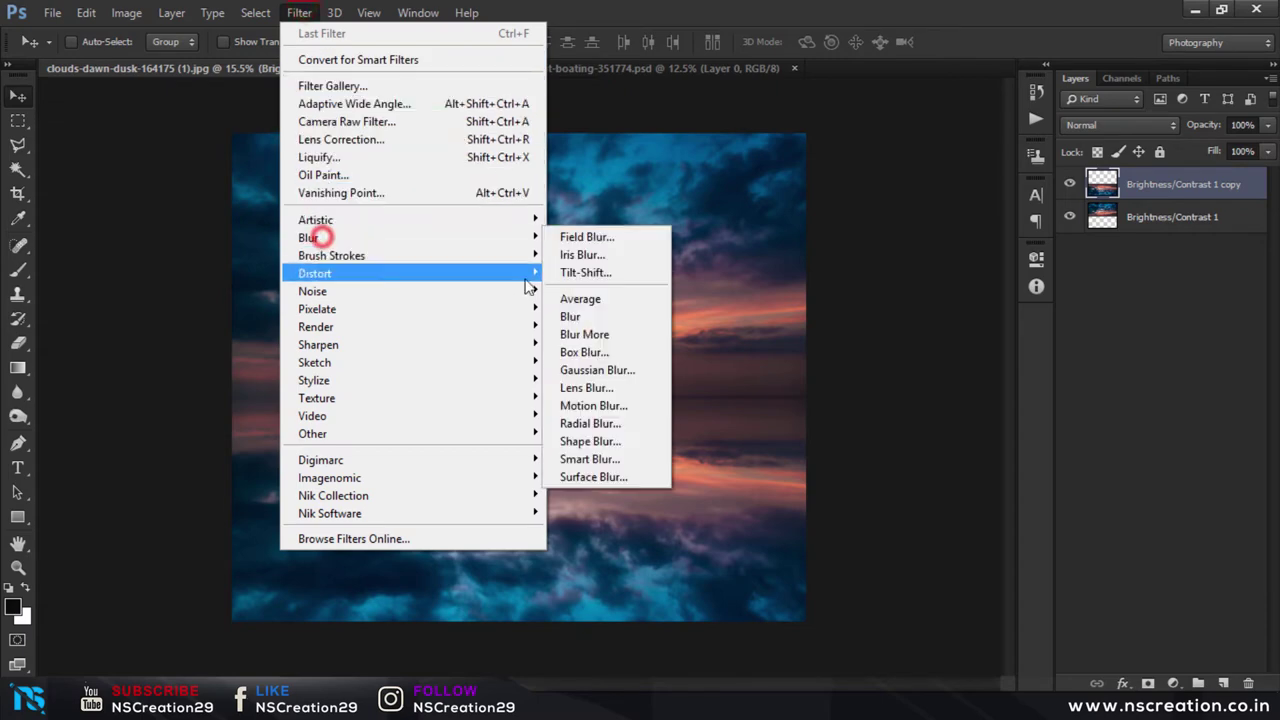
pyautogui.click(606, 372)
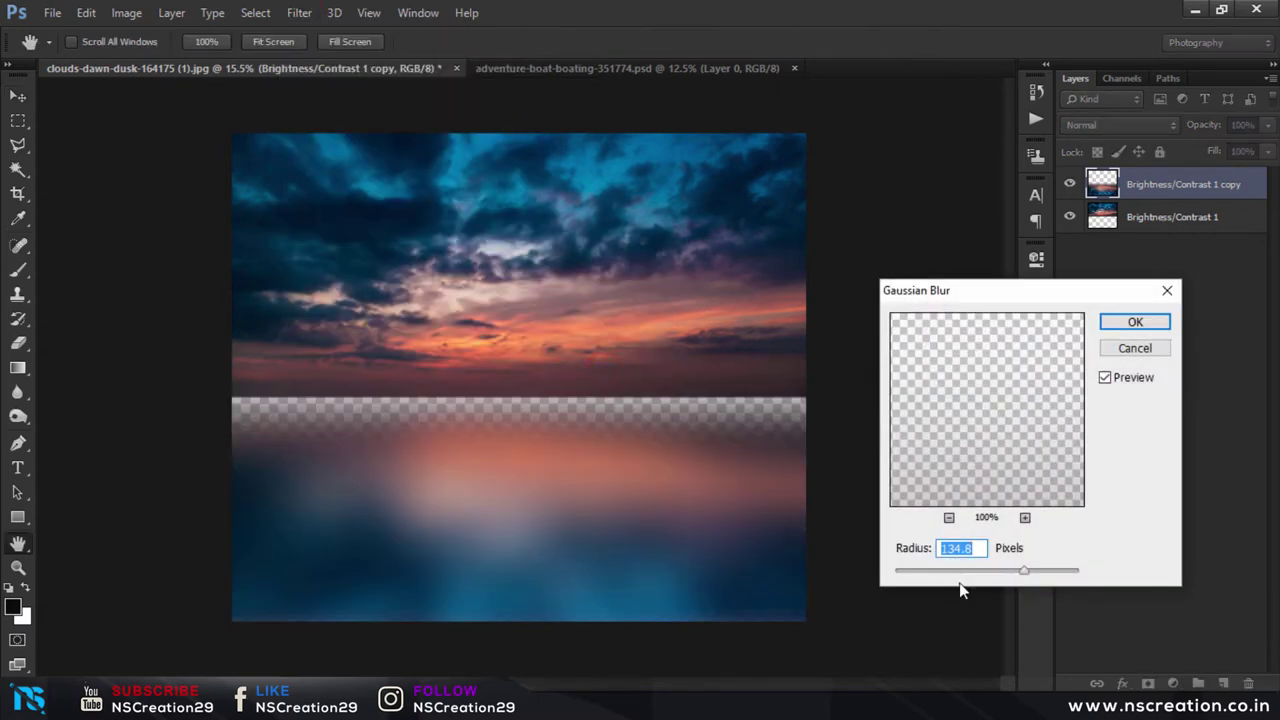
pyautogui.moveTo(945, 570); pyautogui.dragTo(918, 575)
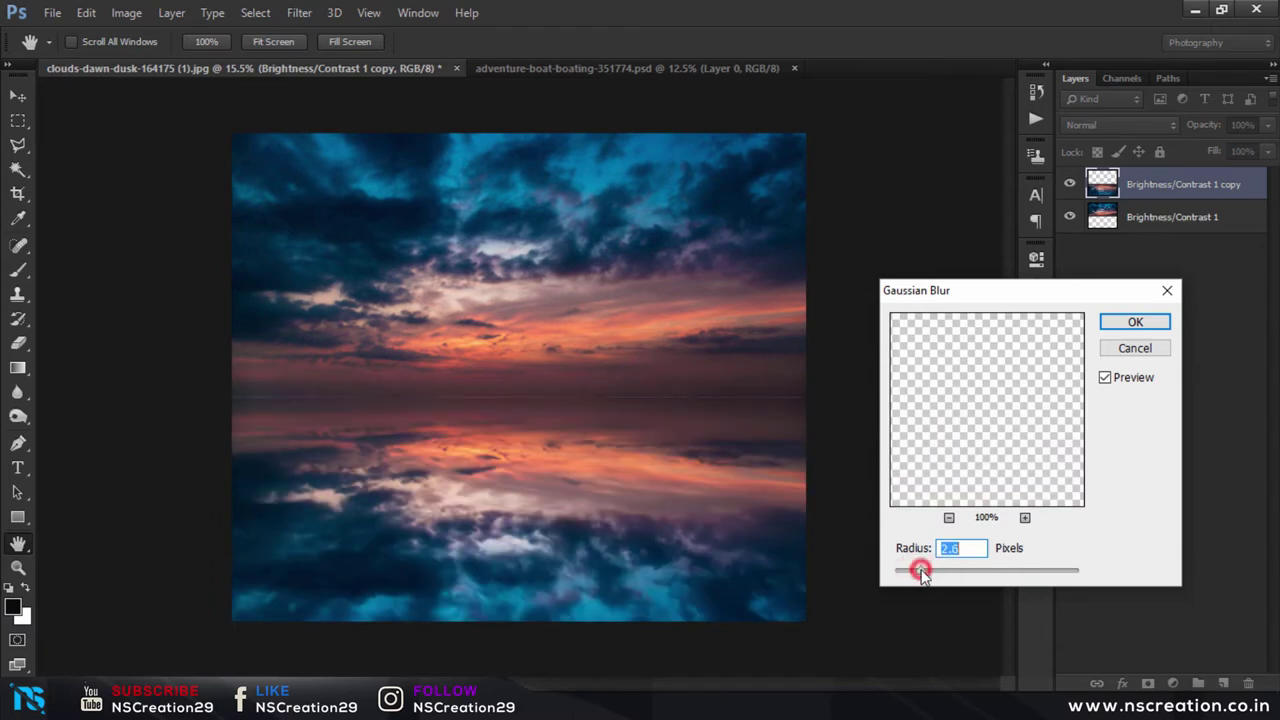
pyautogui.moveTo(920, 573); pyautogui.dragTo(938, 576)
pyautogui.click(1121, 320)
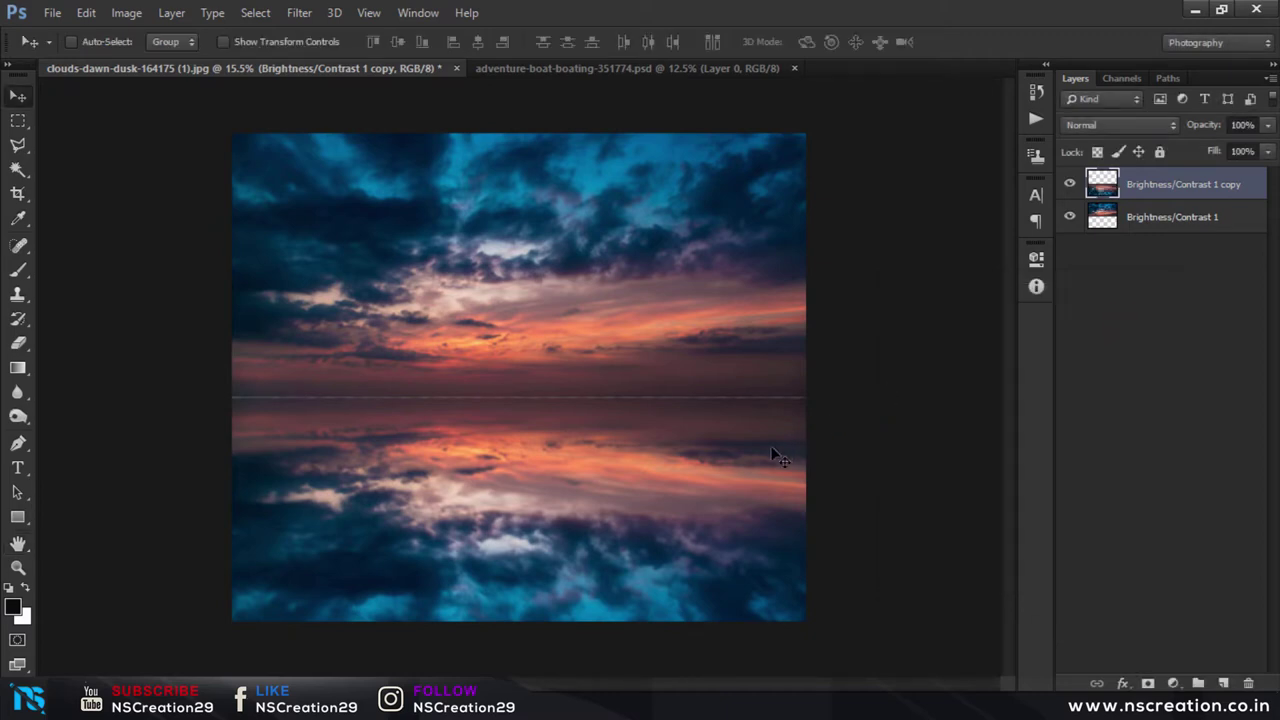
# Step: Move the blurred reflection up to close the horizon seam
pyautogui.moveTo(741, 453); pyautogui.dragTo(744, 441)
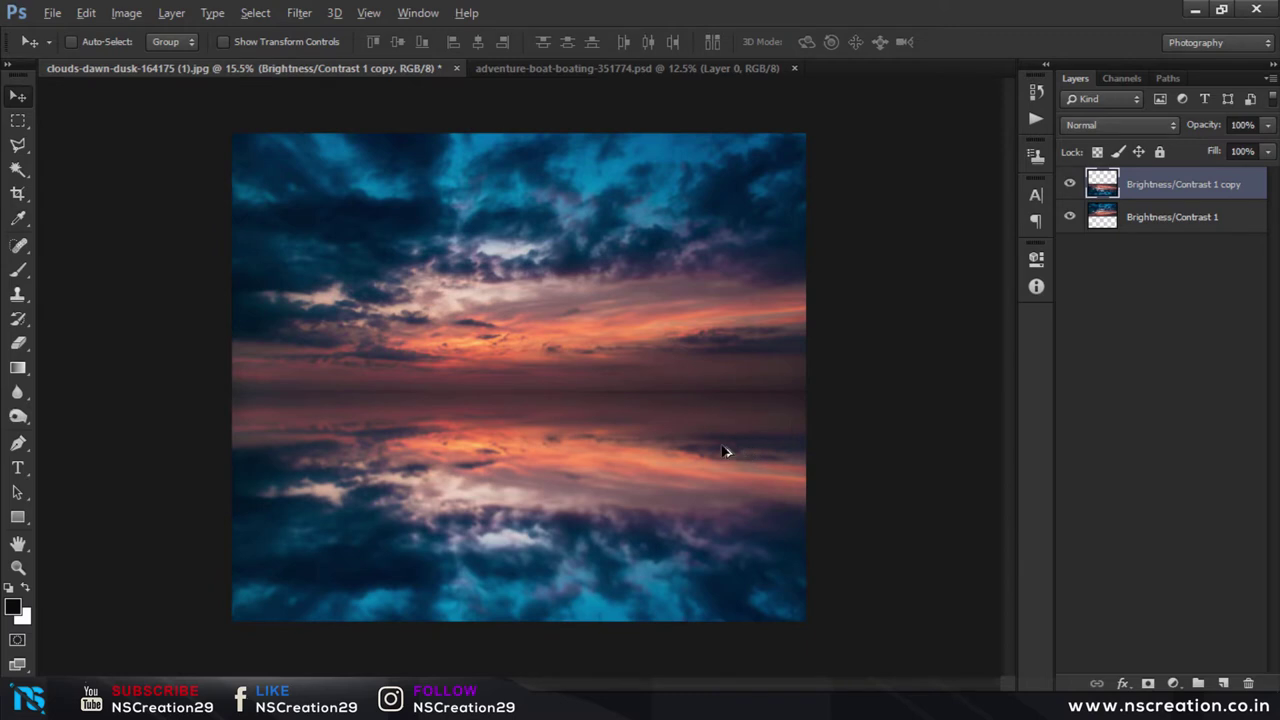
pyautogui.scroll(1, 726, 452)
pyautogui.press('alt')
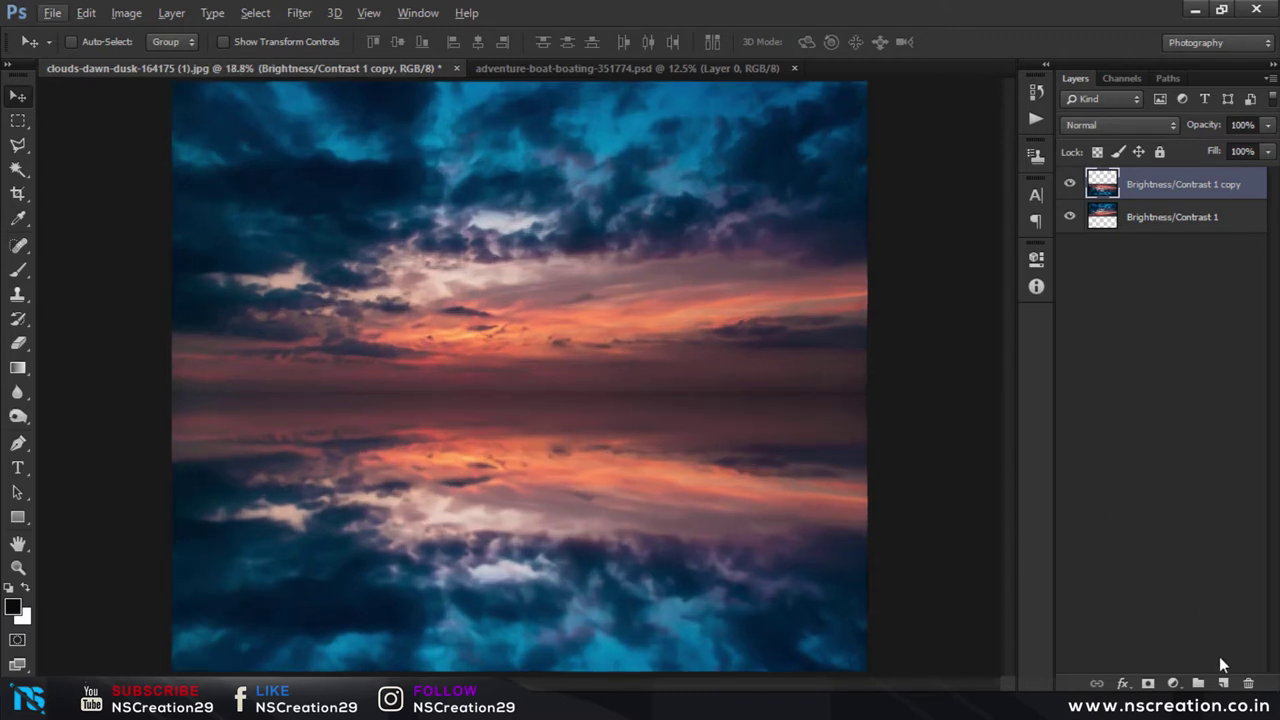
# Step: Add a new layer and set a smaller brush with sampled reddish-brown colour at 35% opacity
pyautogui.click(1223, 683)
pyautogui.click(19, 271)
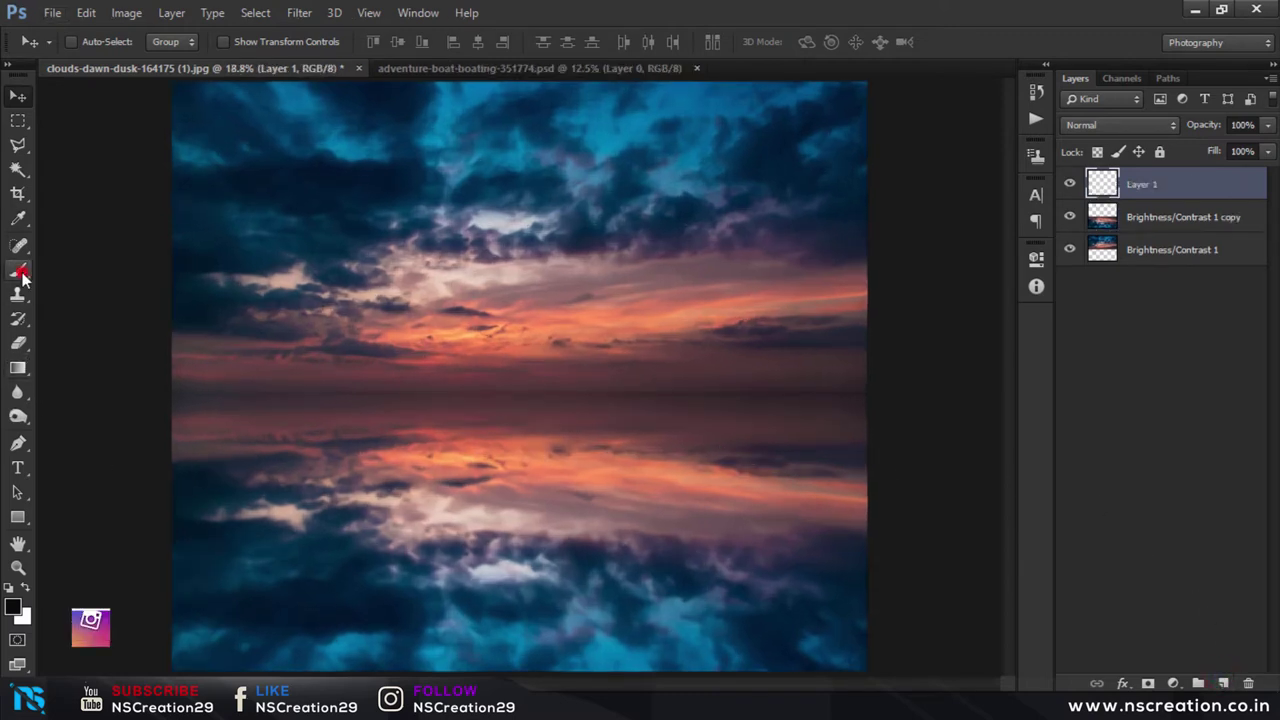
pyautogui.keyDown('alt'); pyautogui.click(580, 383); pyautogui.keyUp('alt')
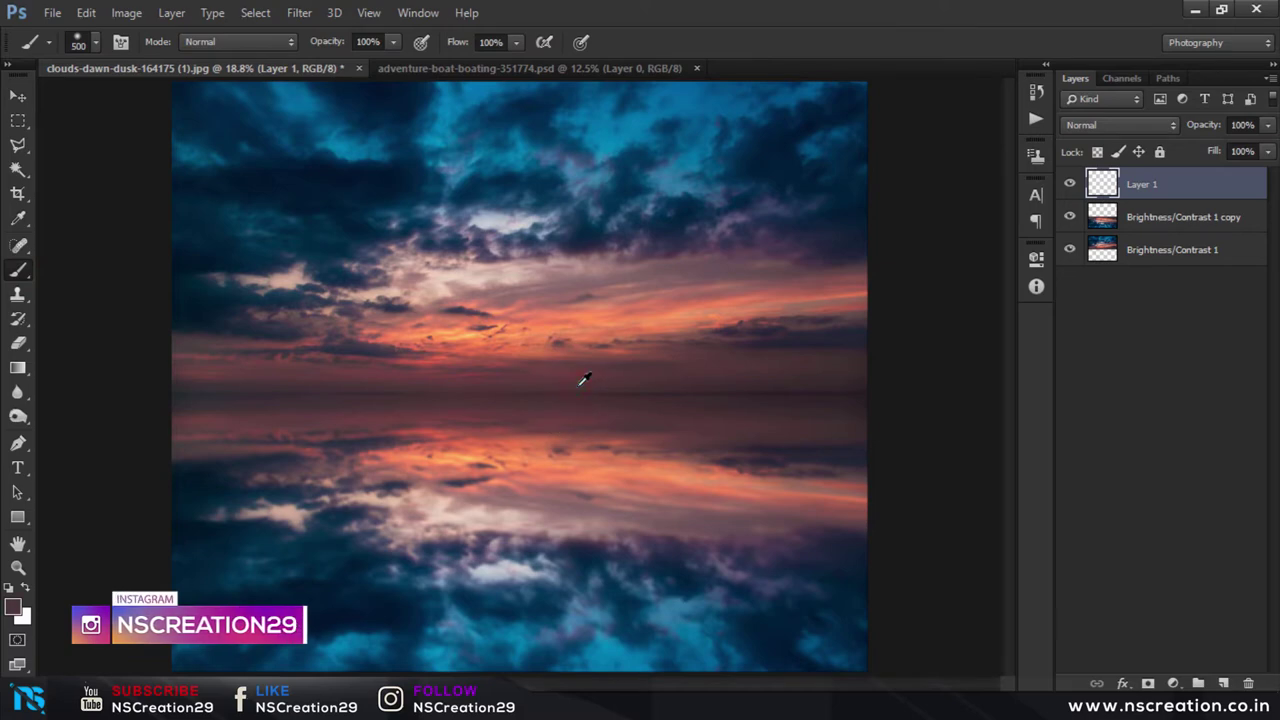
pyautogui.press('[')
pyautogui.click(306, 40)
pyautogui.moveTo(306, 41); pyautogui.dragTo(258, 47)
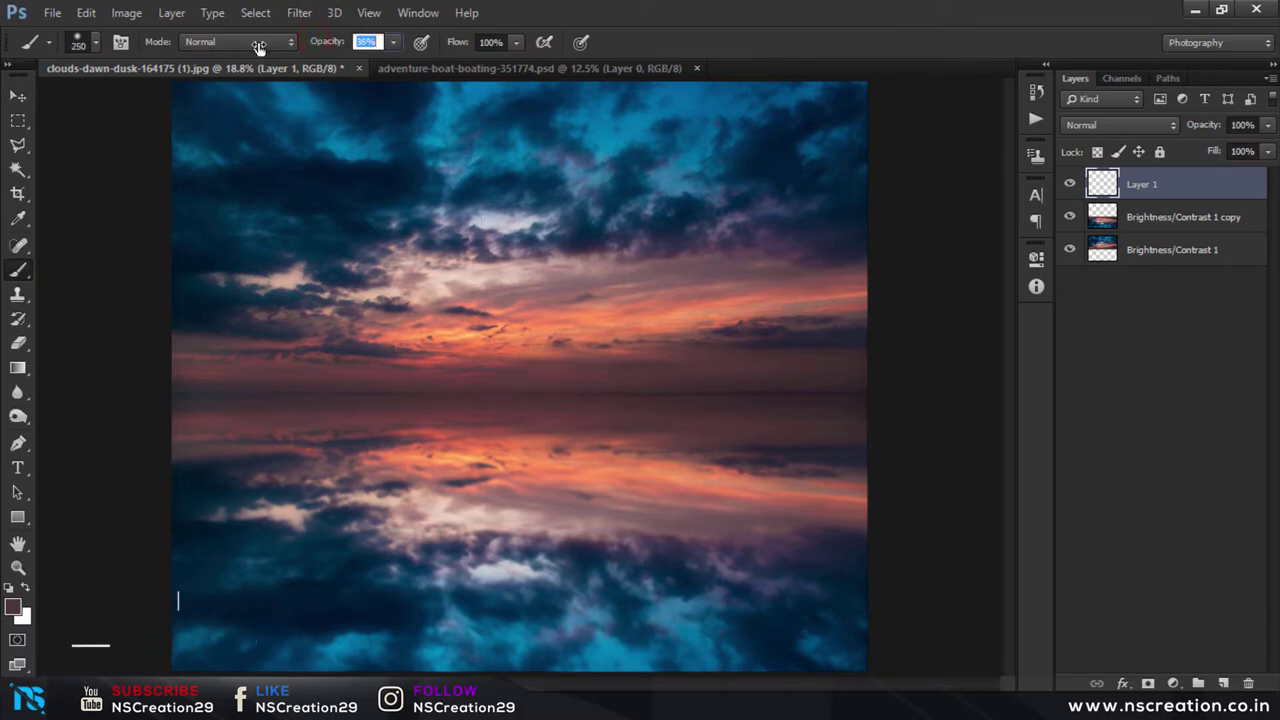
# Step: Dab soft reddish-brown haze along the whole horizon line
pyautogui.click(522, 390)
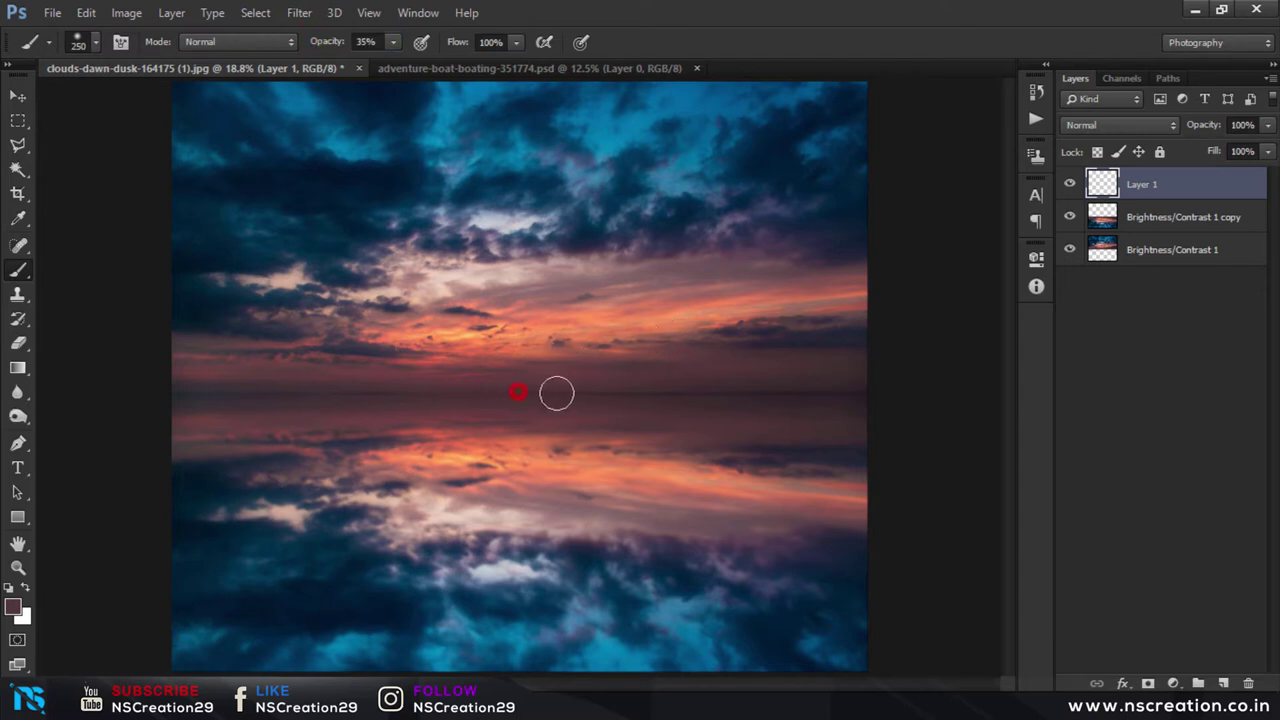
pyautogui.click(611, 390)
pyautogui.click(567, 389)
pyautogui.click(766, 392)
pyautogui.click(829, 386)
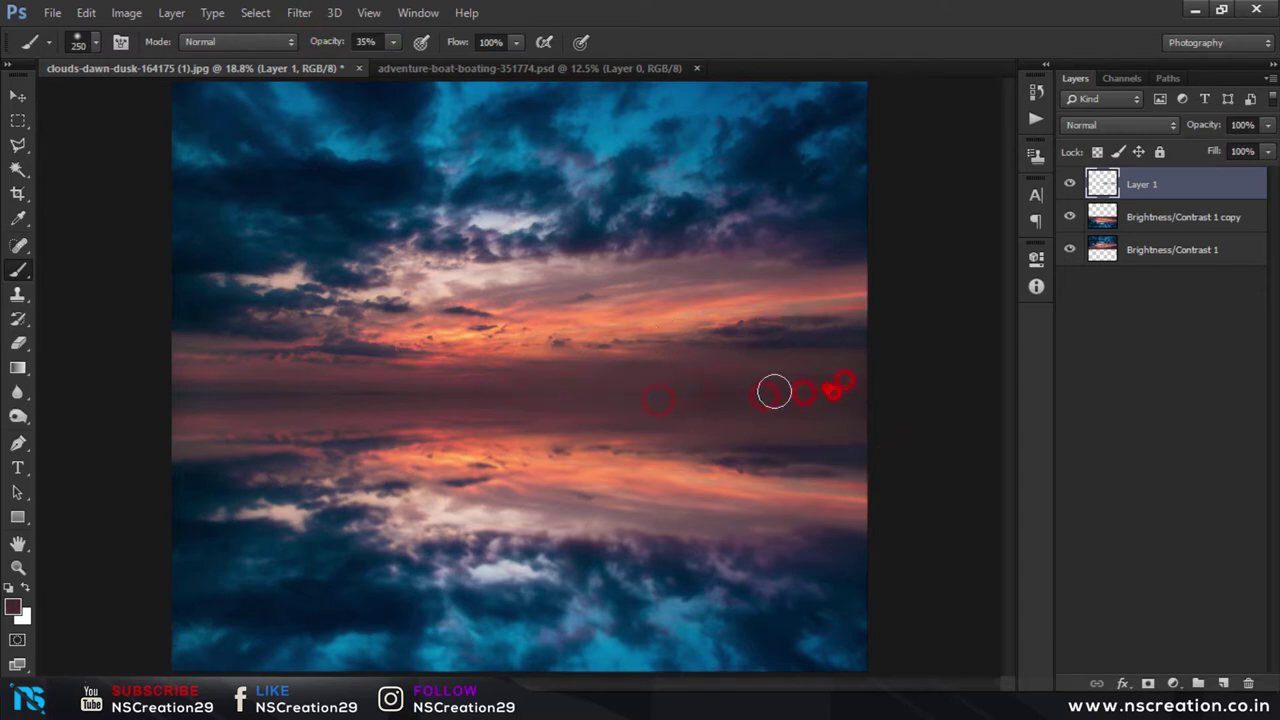
pyautogui.click(496, 392)
pyautogui.click(444, 396)
pyautogui.click(622, 396)
pyautogui.click(206, 385)
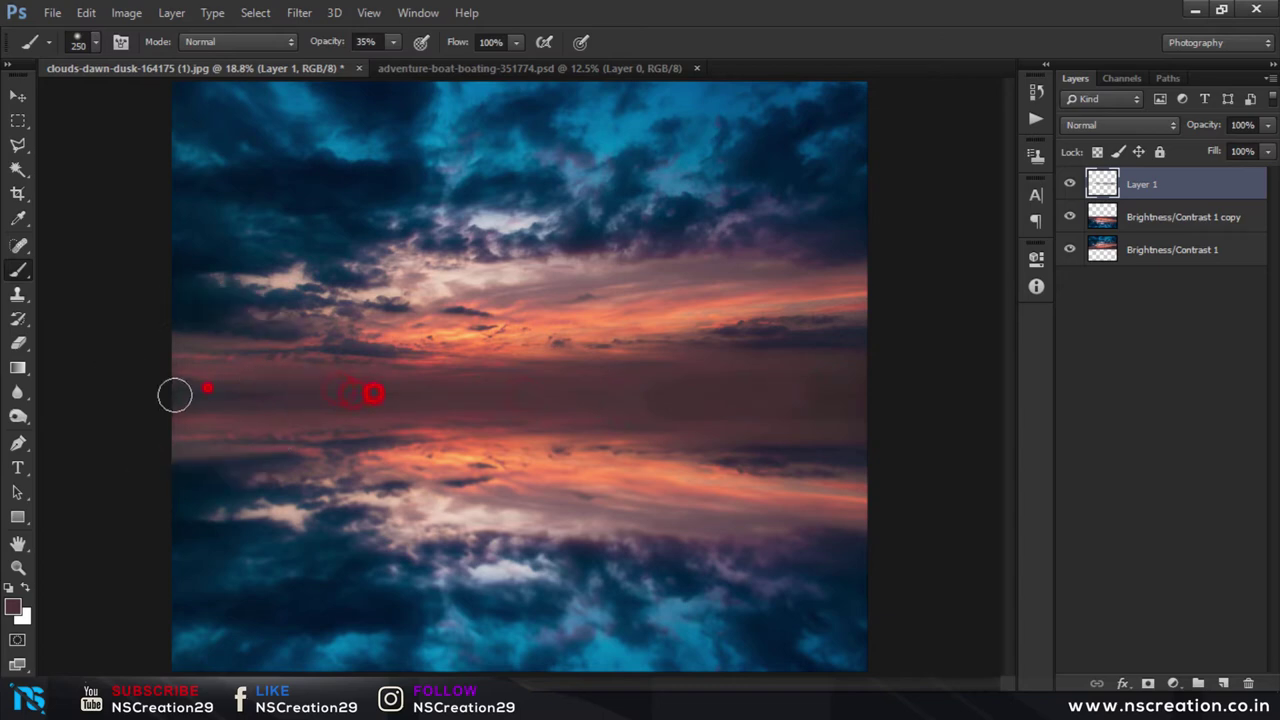
pyautogui.click(251, 391)
pyautogui.click(686, 392)
pyautogui.click(796, 386)
pyautogui.click(836, 382)
pyautogui.click(823, 402)
pyautogui.click(383, 392)
pyautogui.click(18, 96)
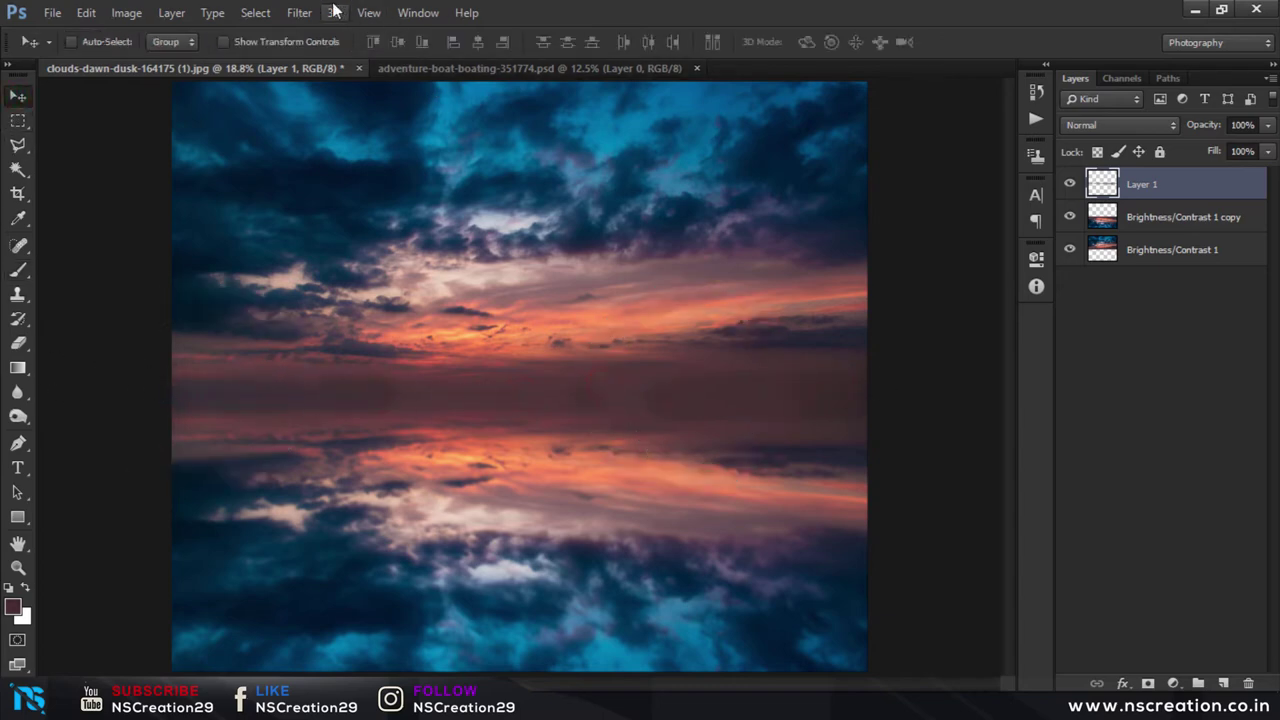
# Step: Apply a 6.8-pixel Gaussian Blur to the horizon haze layer
pyautogui.click(300, 12)
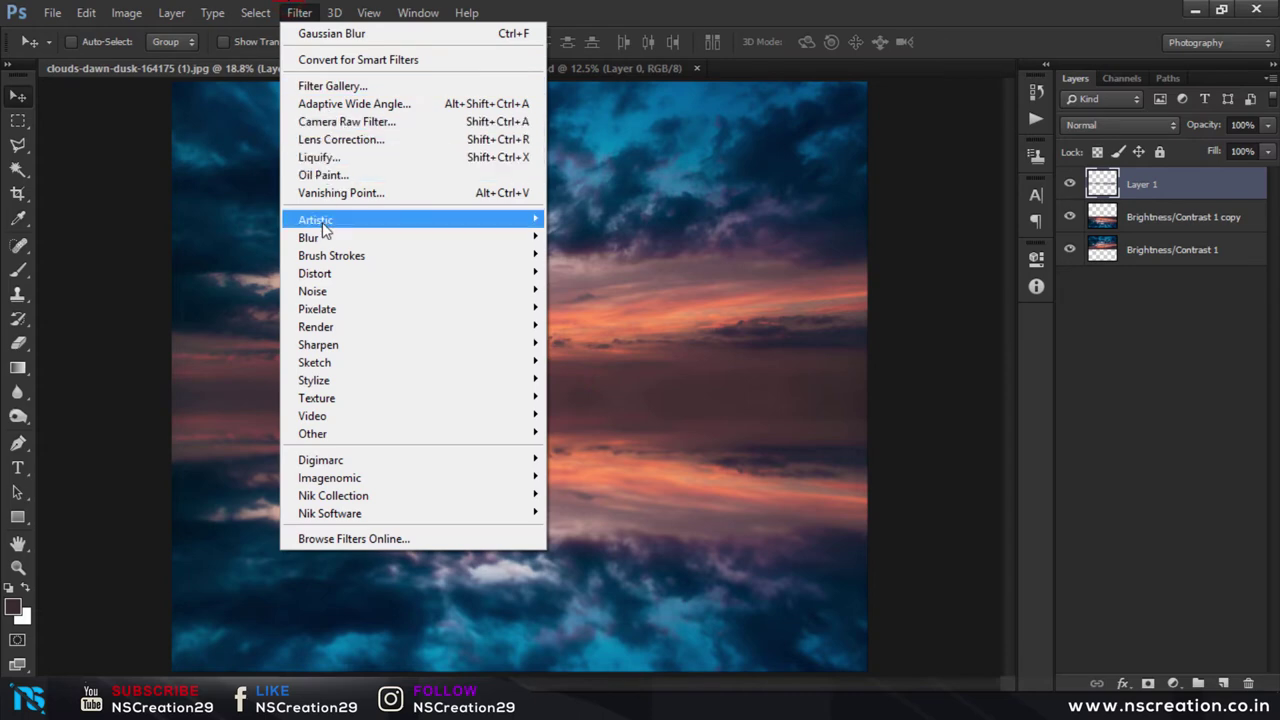
pyautogui.moveTo(308, 237)
pyautogui.click(595, 366)
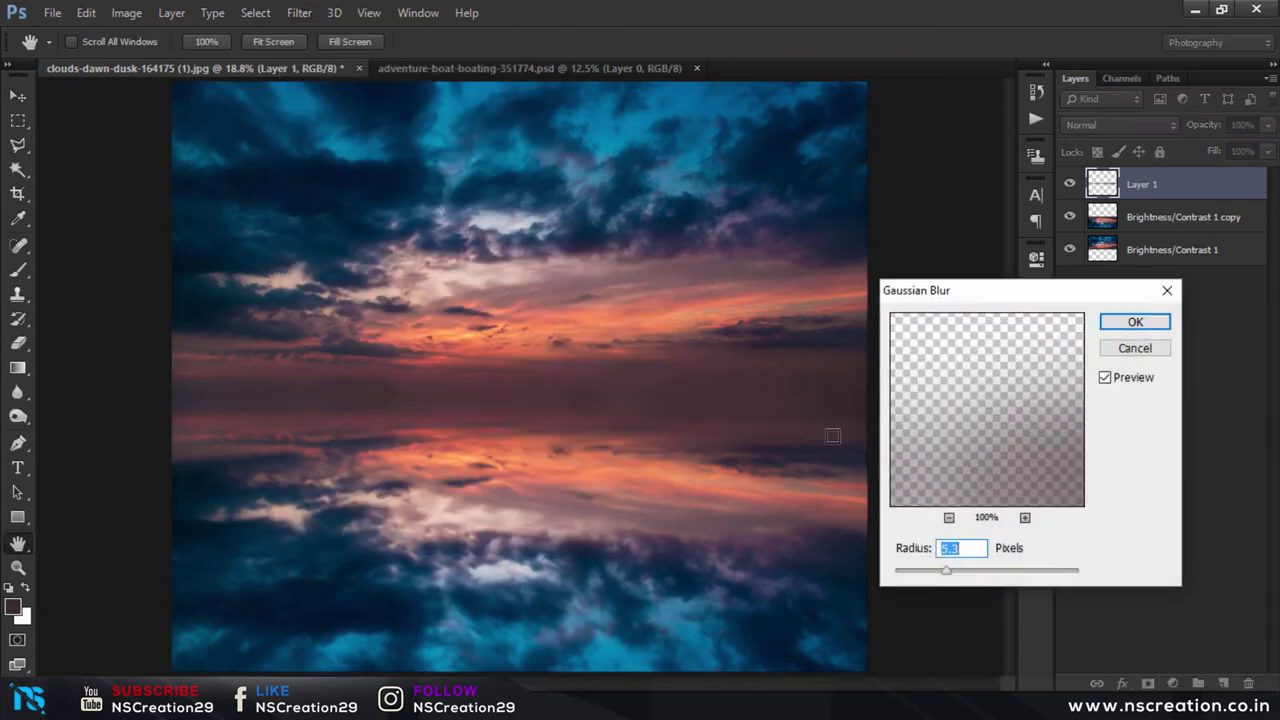
pyautogui.moveTo(955, 572); pyautogui.dragTo(958, 572)
pyautogui.click(1139, 322)
# Step: Compare the haze on and off, then lower Layer 1's opacity to 95%
pyautogui.press('v')
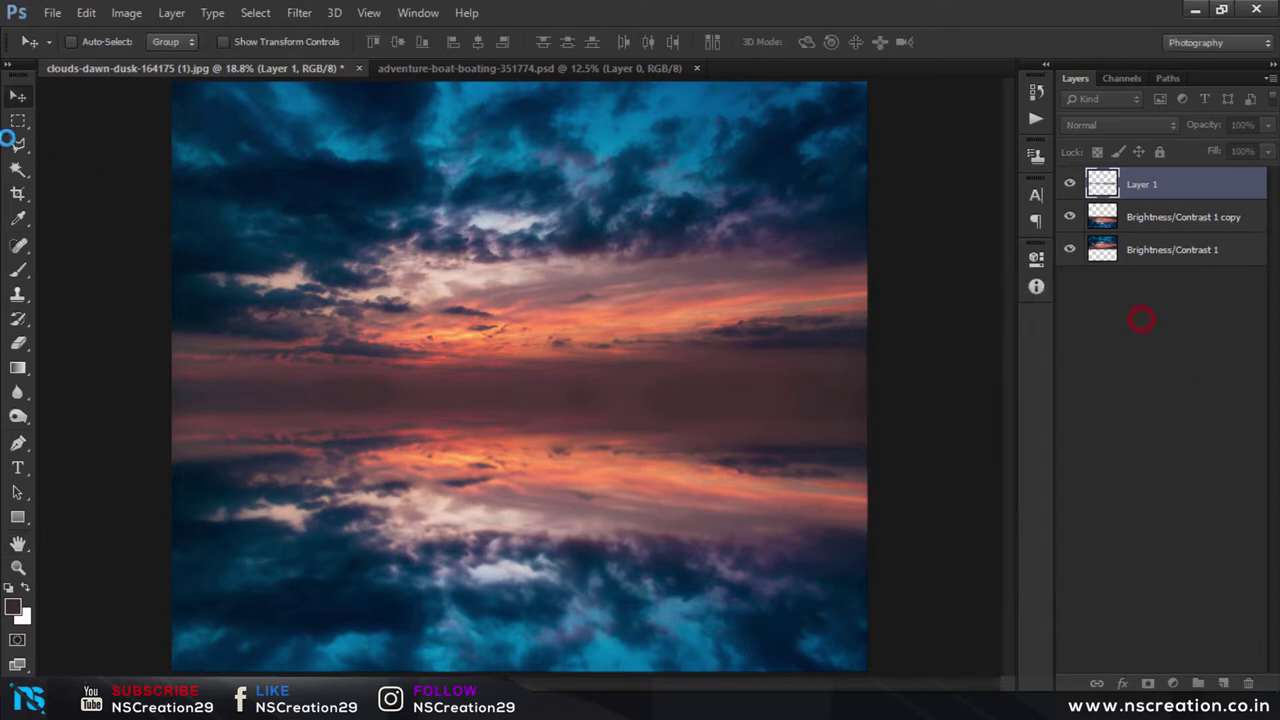
pyautogui.click(1069, 187)
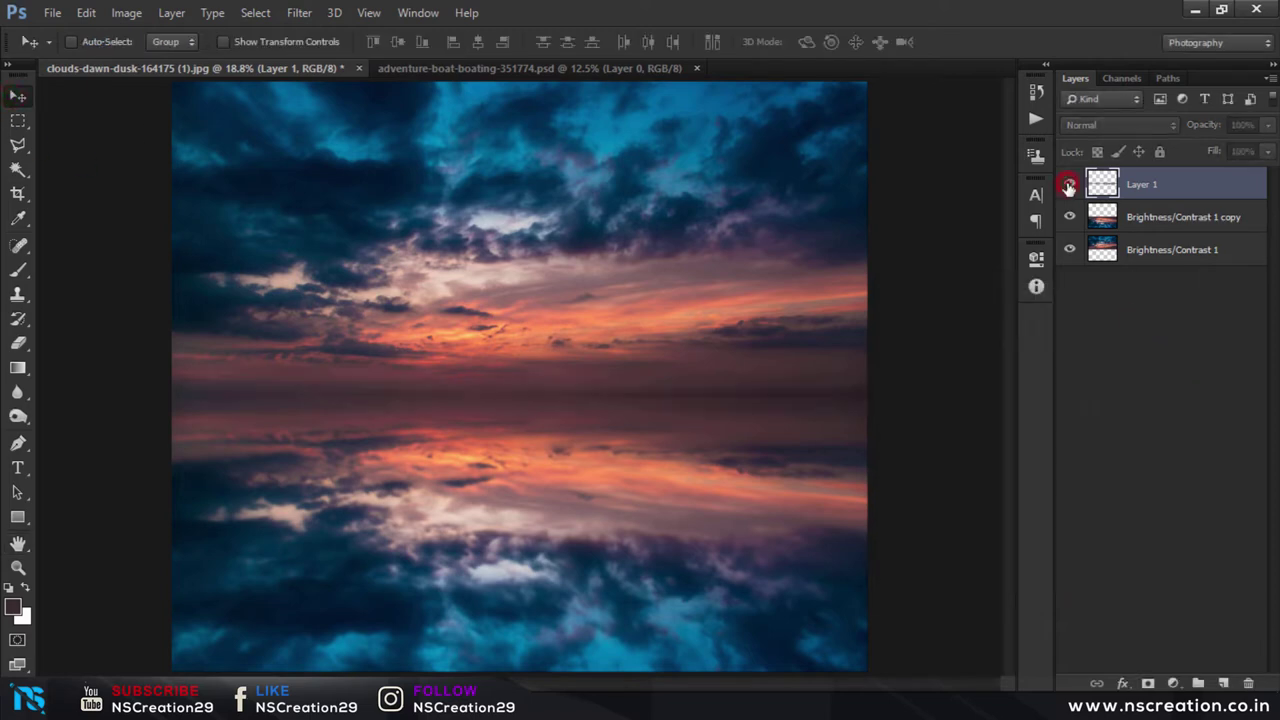
pyautogui.scroll(-3, 795, 290)
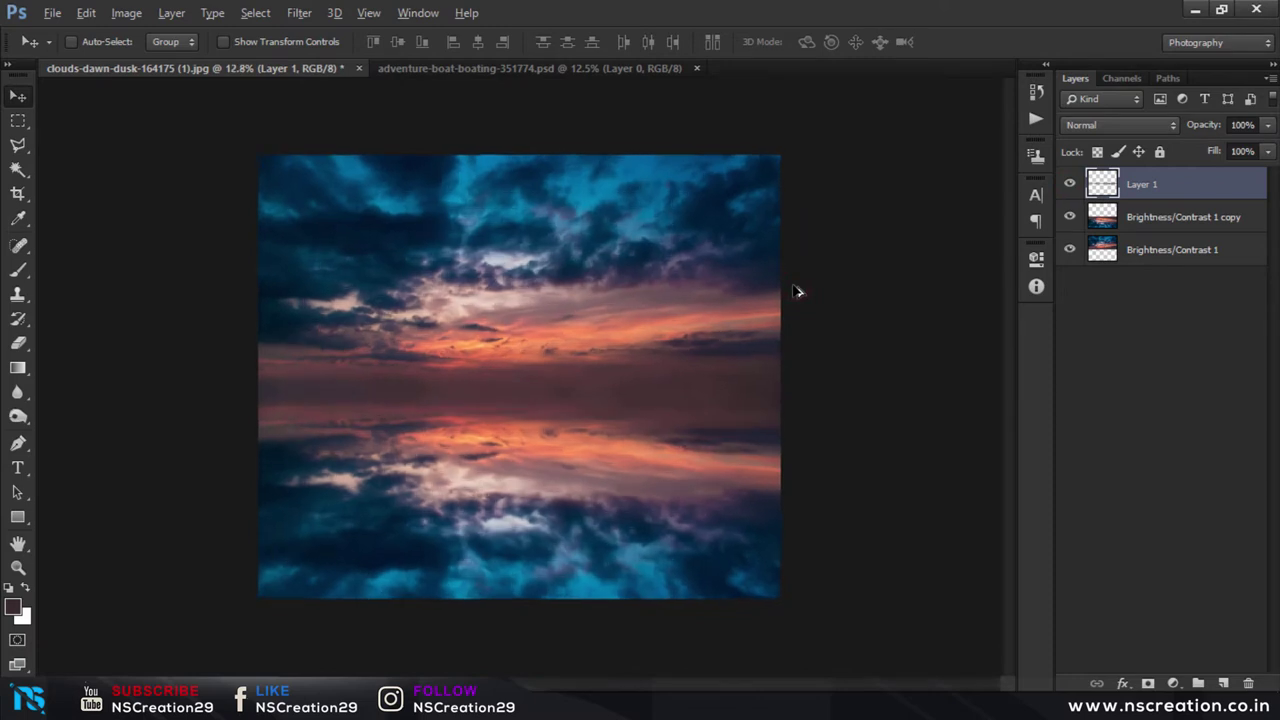
pyautogui.scroll(3, 795, 290)
pyautogui.scroll(-1, 796, 291)
pyautogui.press('alt')
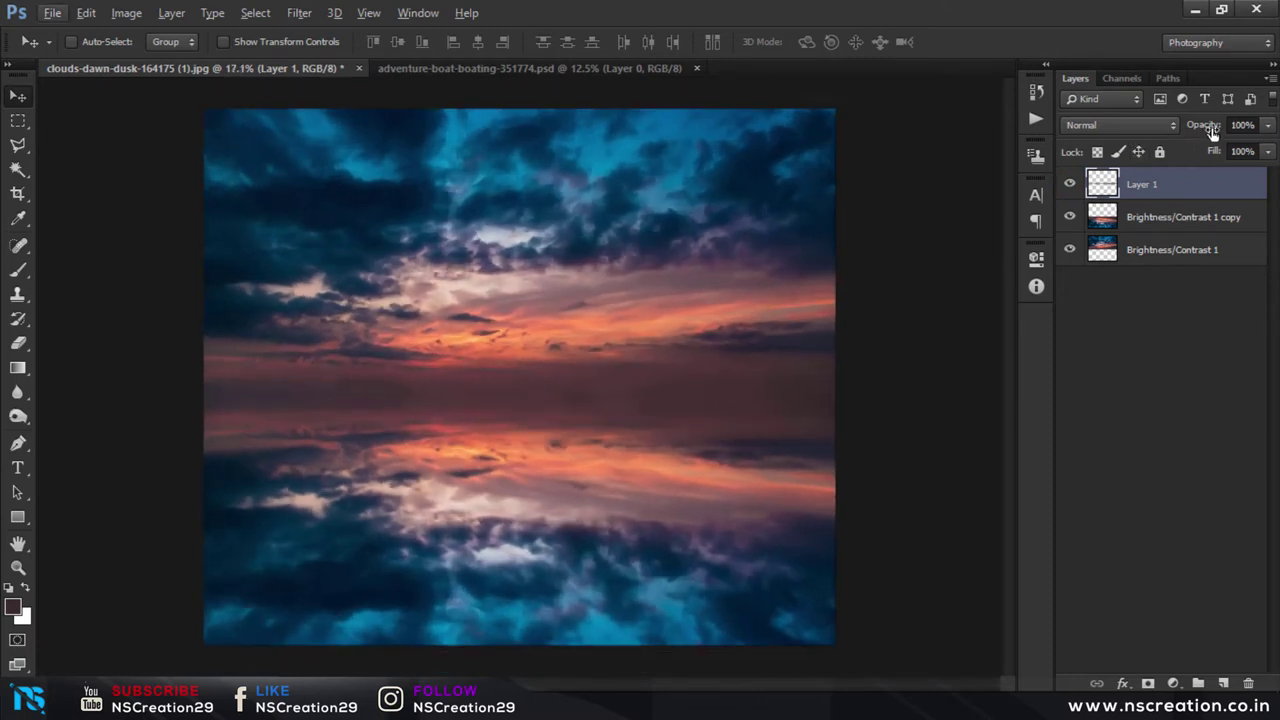
pyautogui.moveTo(1204, 126); pyautogui.dragTo(1189, 126)
pyautogui.press('Return')
pyautogui.click(1104, 232)
pyautogui.click(1107, 254)
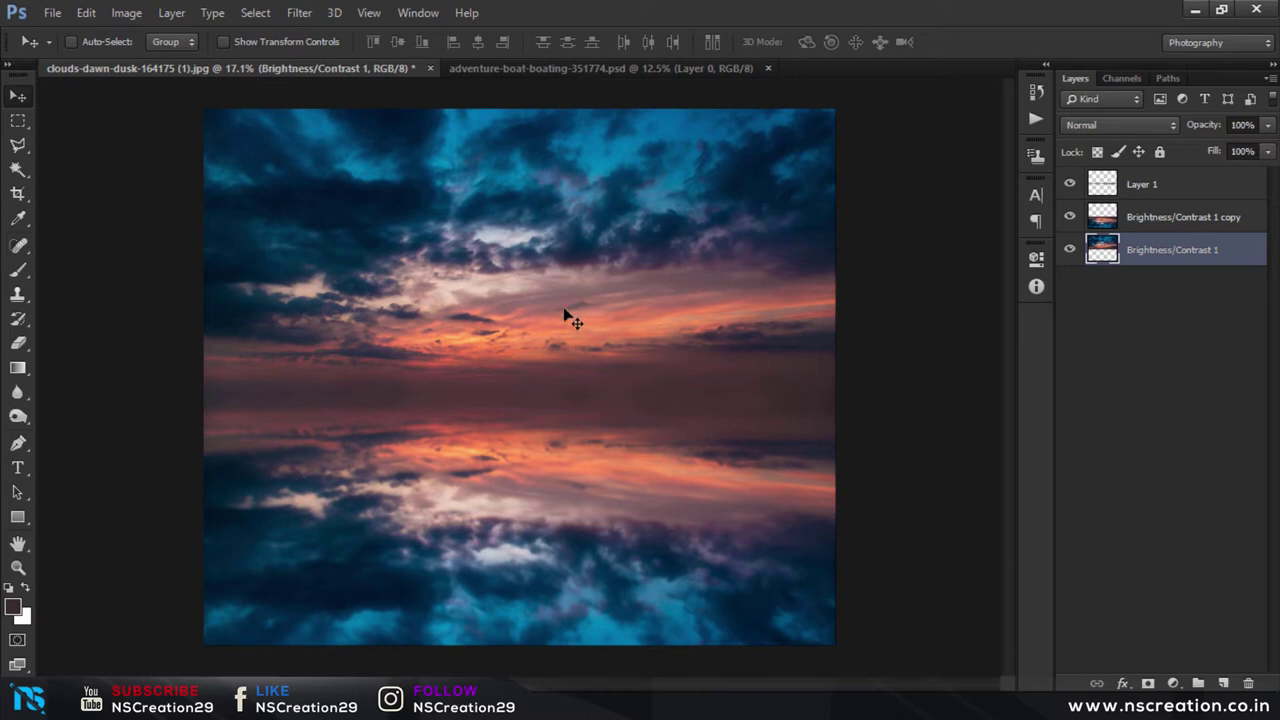
# Step: Drag the boatman layer from the boat PSD into the cloud scene as topmost Layer 2
pyautogui.click(494, 68)
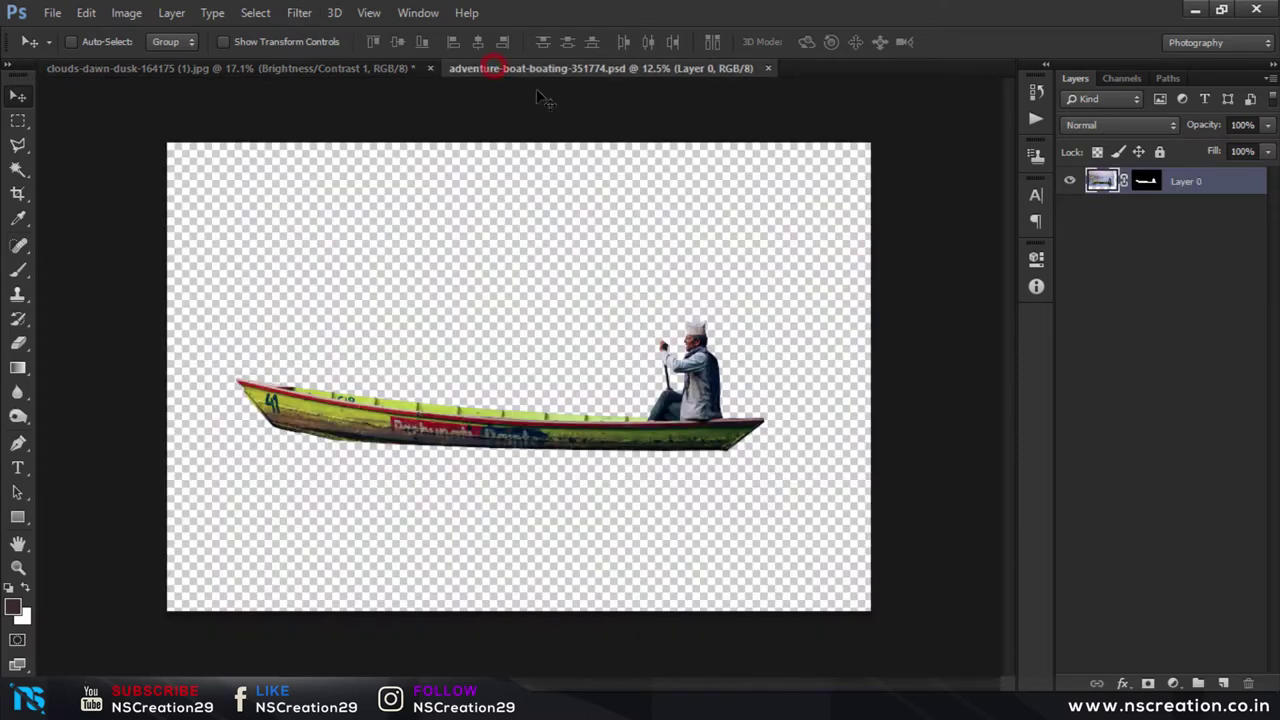
pyautogui.moveTo(663, 393)
pyautogui.mouseDown()
pyautogui.moveTo(586, 243)
pyautogui.moveTo(716, 384)
pyautogui.mouseUp()
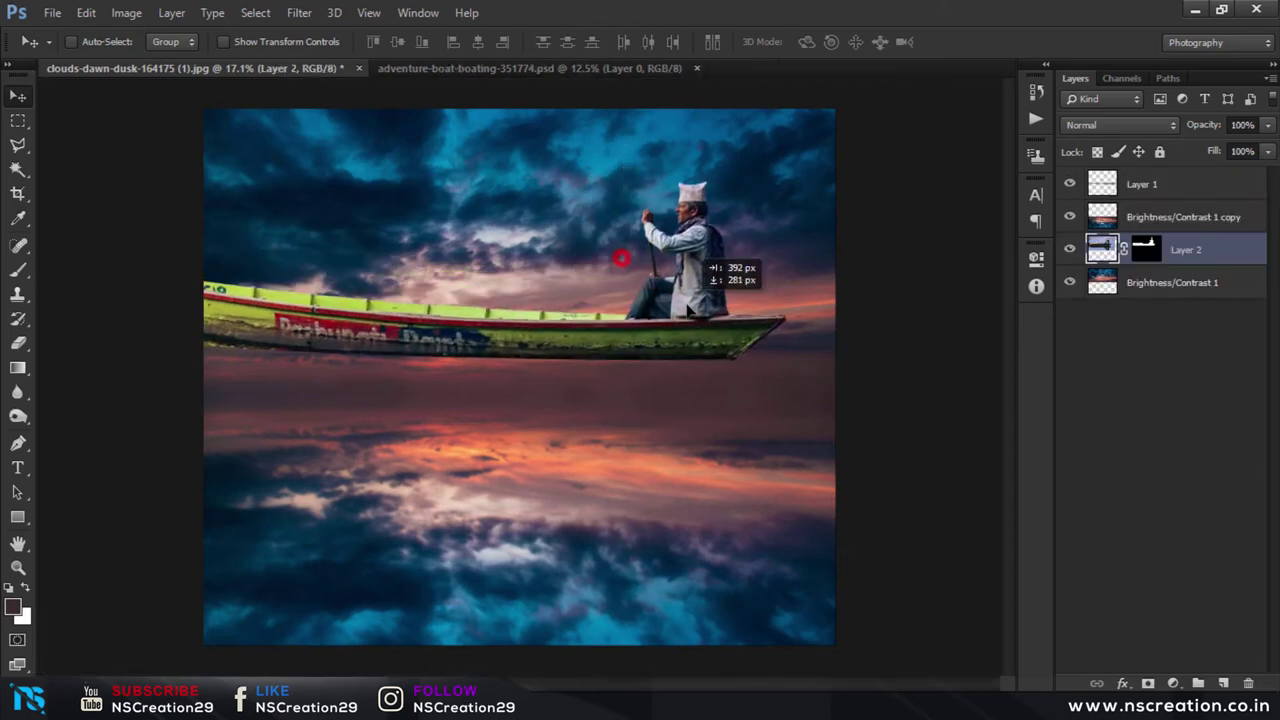
pyautogui.moveTo(1100, 249); pyautogui.dragTo(1090, 185)
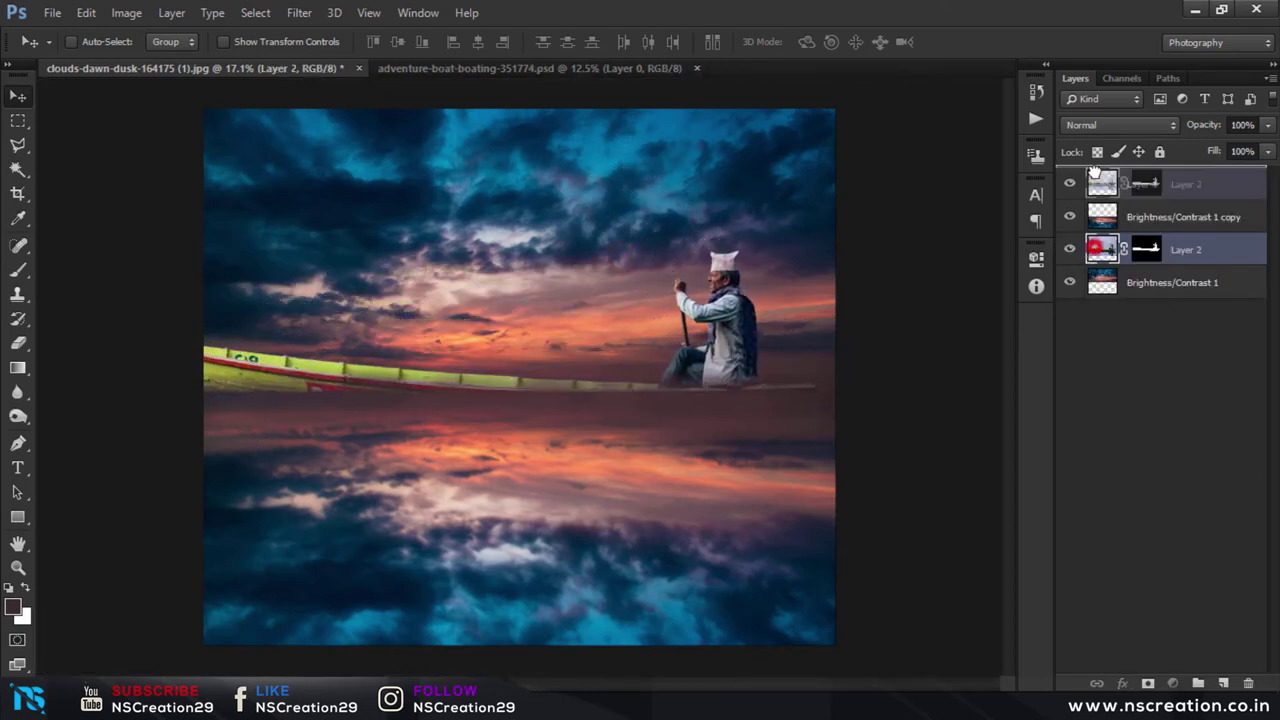
pyautogui.moveTo(697, 372); pyautogui.dragTo(728, 399)
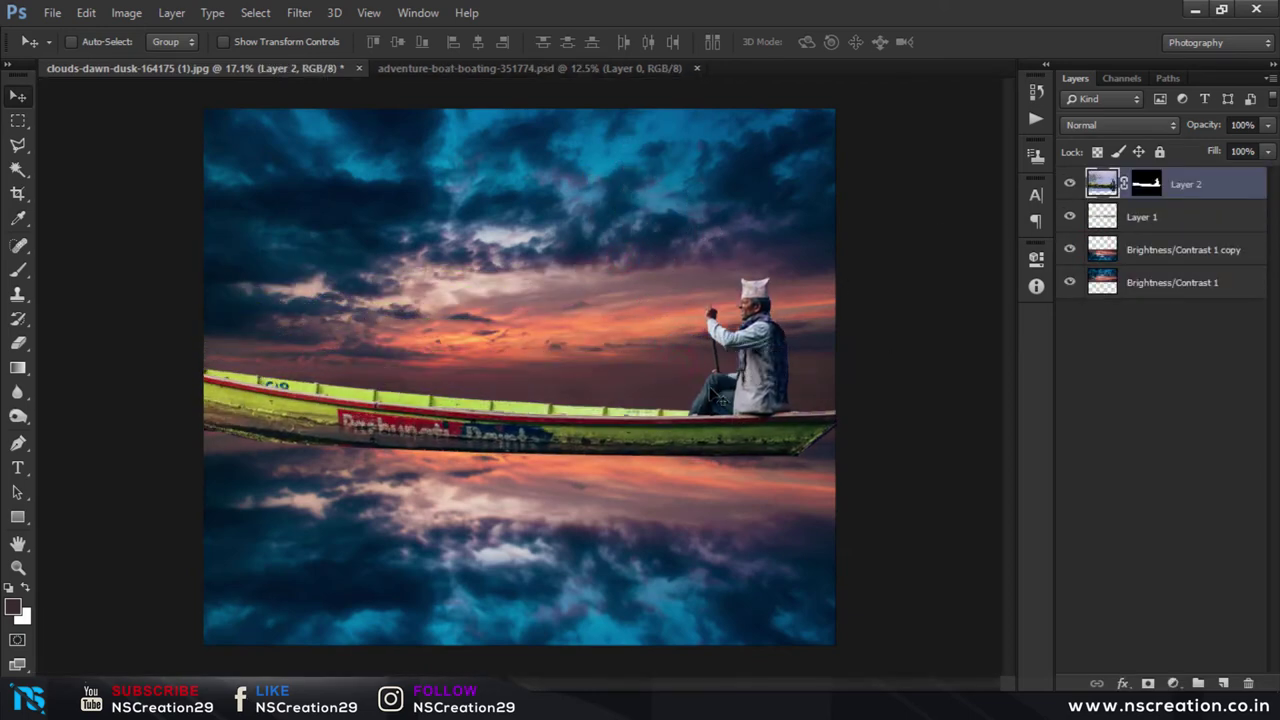
# Step: Scale the boat down to about 51% and lower it onto the horizon
pyautogui.hotkey('ctrl', 't')
pyautogui.moveTo(911, 563); pyautogui.dragTo(743, 451)
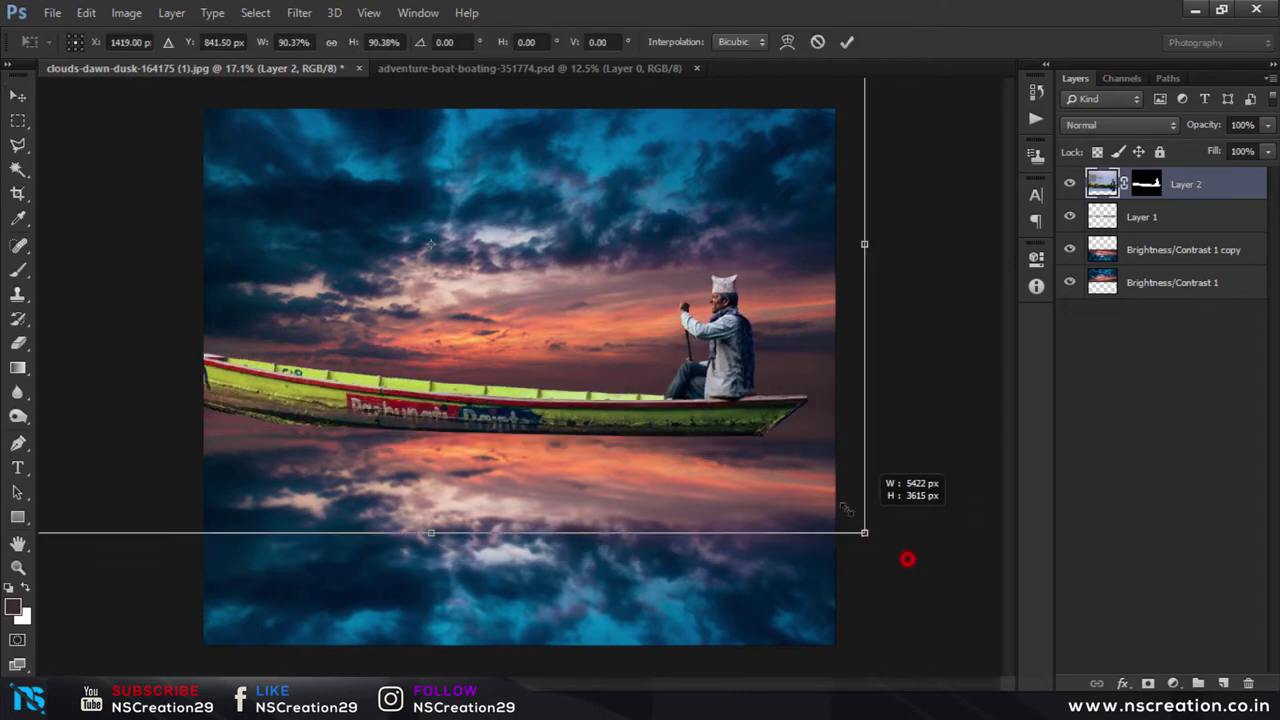
pyautogui.moveTo(640, 382); pyautogui.dragTo(692, 456)
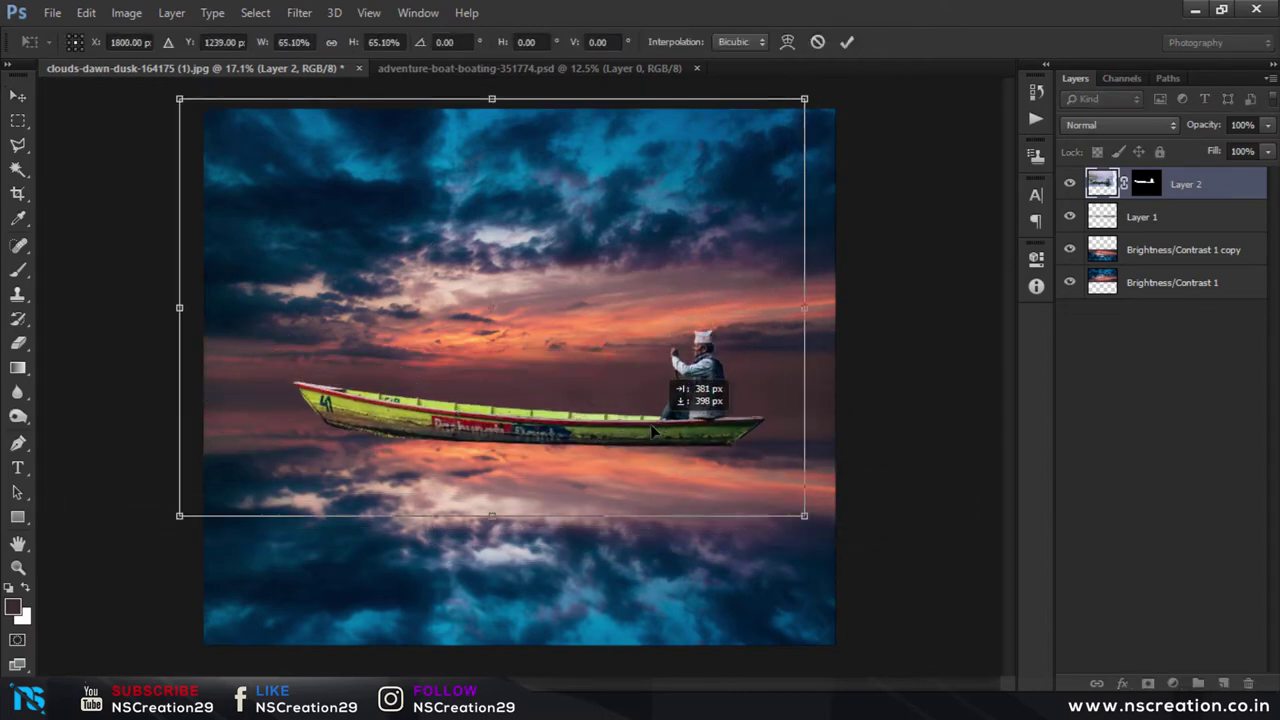
pyautogui.moveTo(796, 533); pyautogui.dragTo(752, 482)
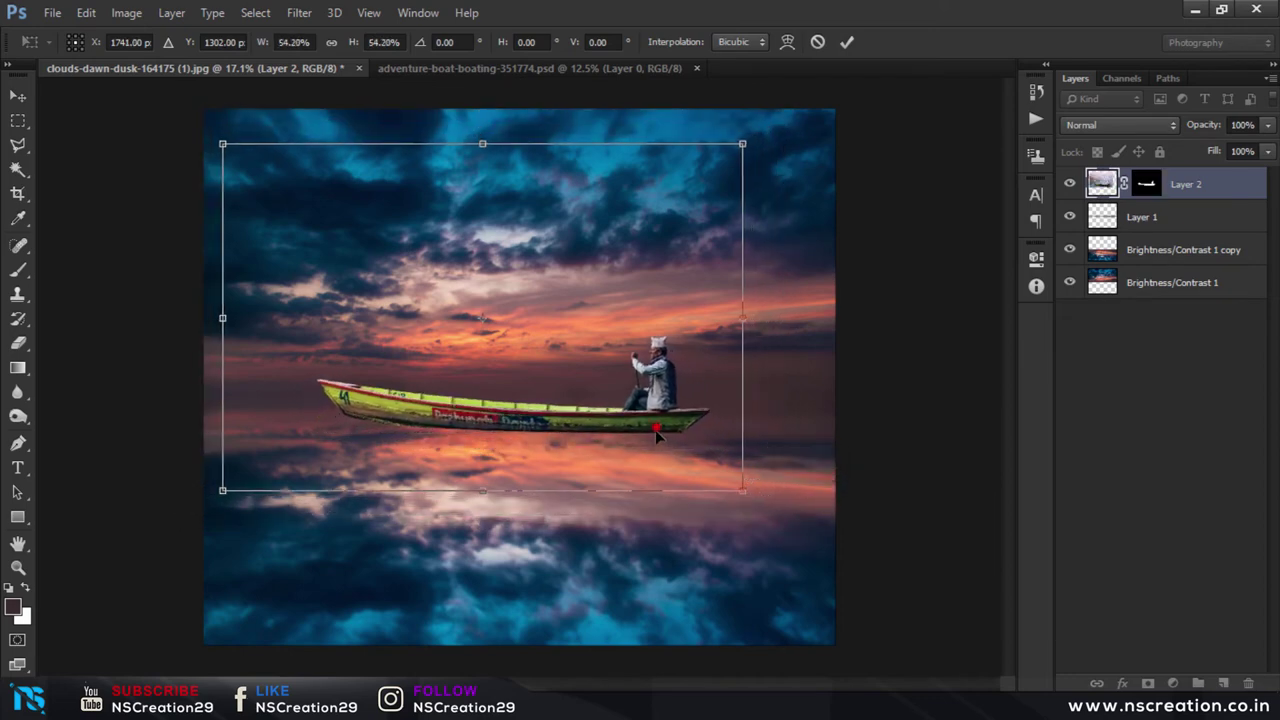
pyautogui.moveTo(656, 433)
pyautogui.mouseDown()
pyautogui.moveTo(653, 447)
pyautogui.moveTo(669, 443)
pyautogui.mouseUp()
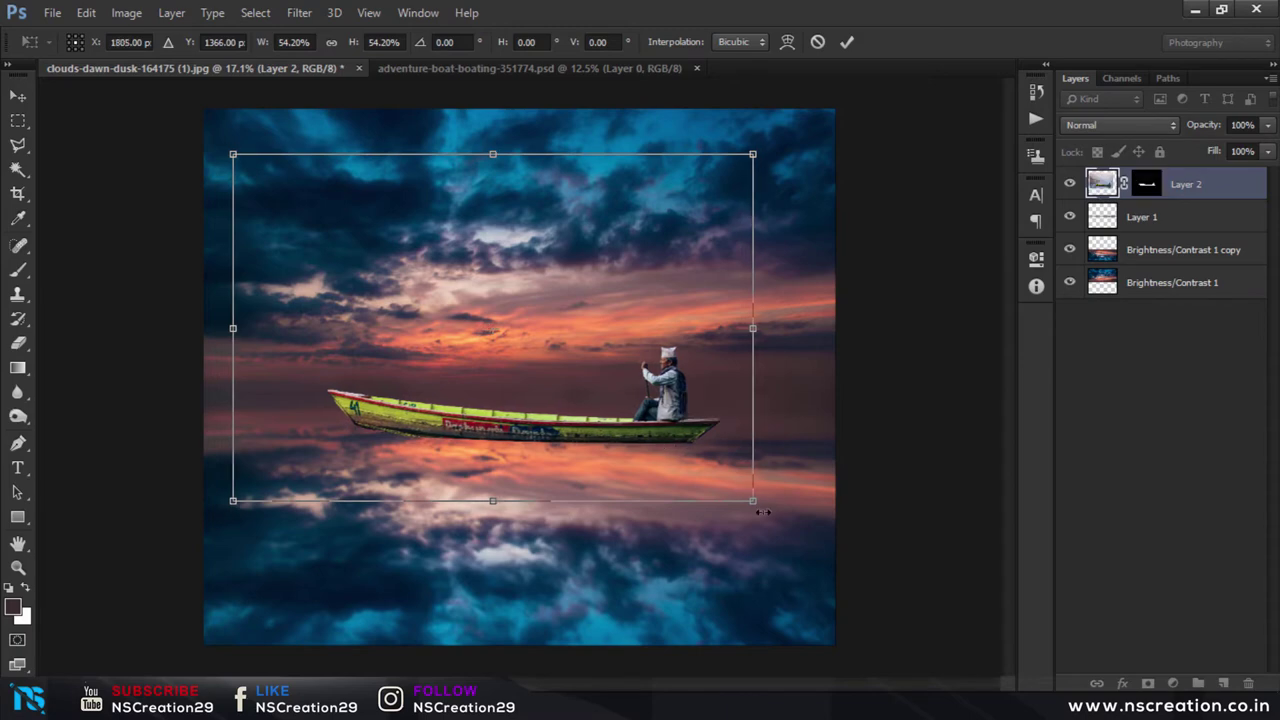
pyautogui.moveTo(754, 501); pyautogui.dragTo(742, 489)
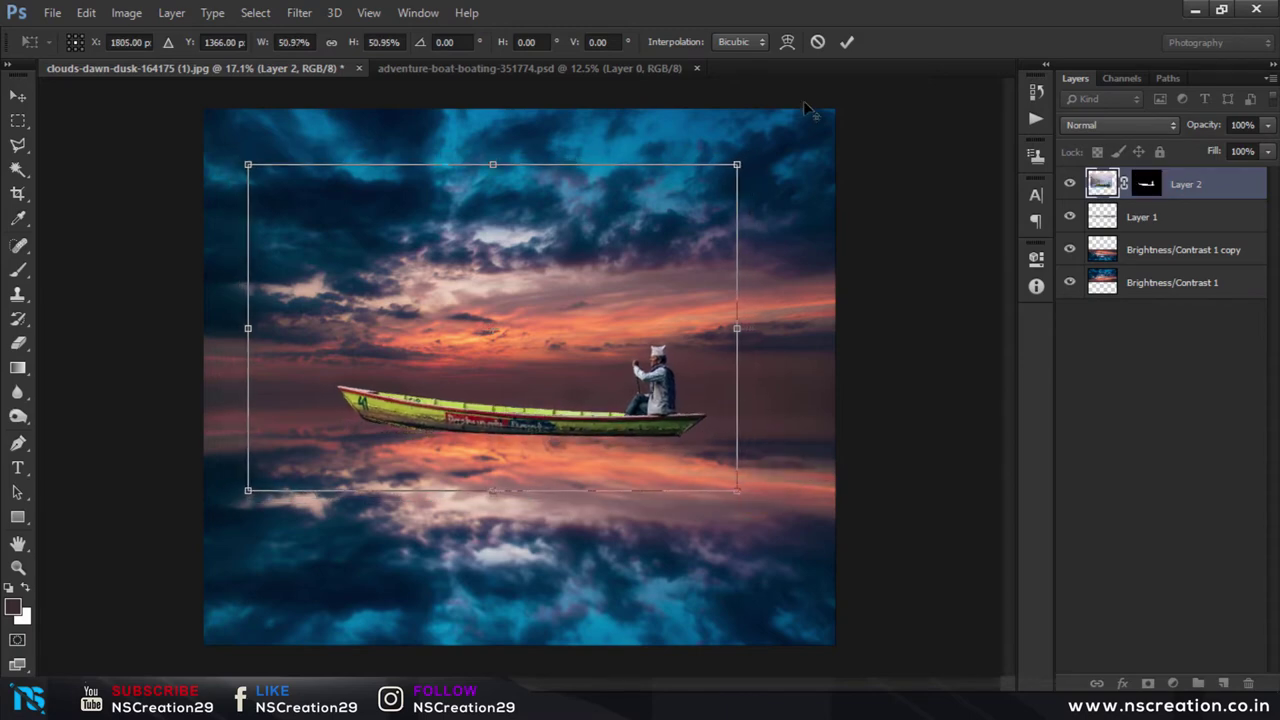
pyautogui.click(845, 45)
pyautogui.moveTo(661, 397); pyautogui.dragTo(667, 399)
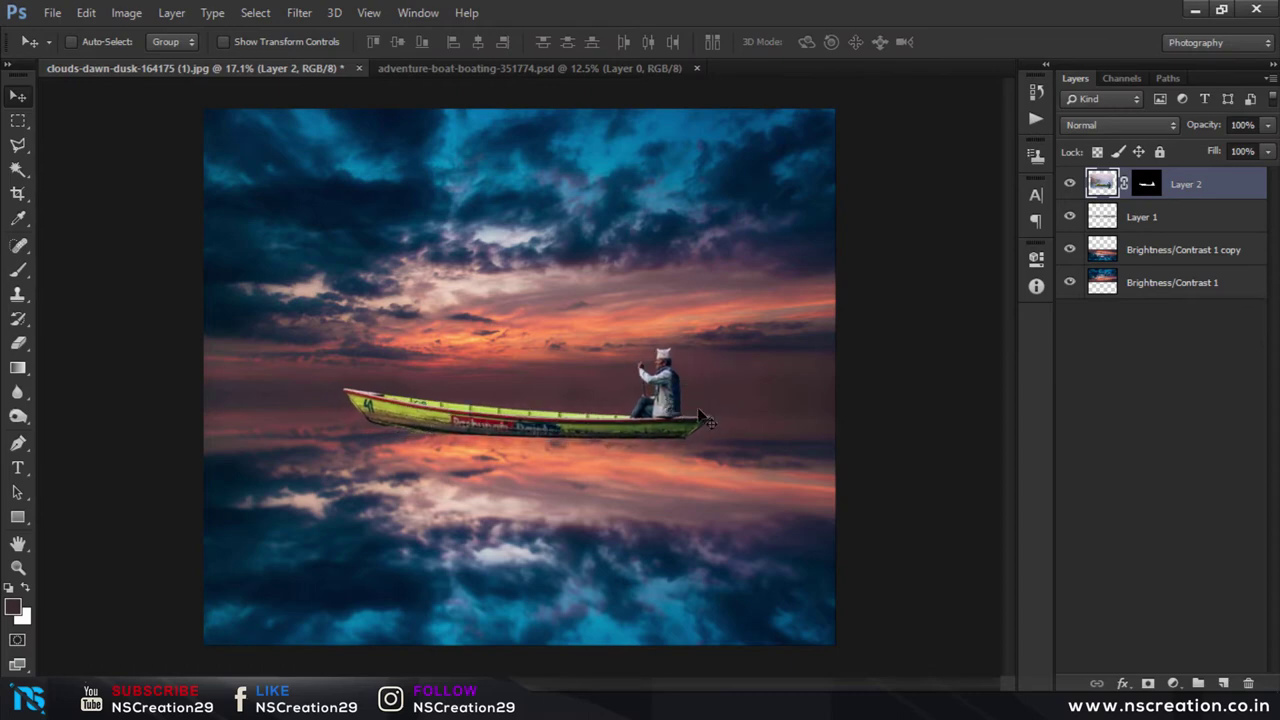
# Step: Rotate the boat about -0.9° so it sits level on the water
pyautogui.hotkey('ctrl', 't')
pyautogui.moveTo(808, 383); pyautogui.dragTo(809, 377)
pyautogui.click(847, 42)
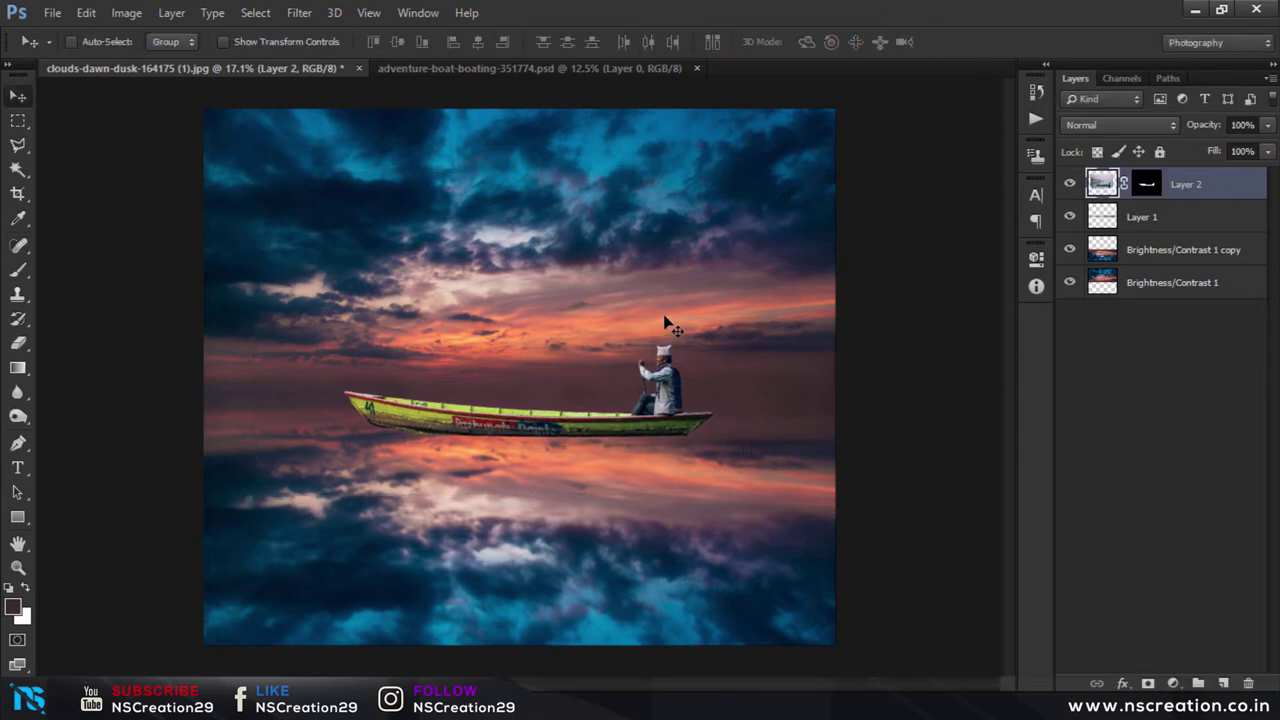
# Step: Duplicate the boat layer, apply its mask, and flip the copy beneath the hull
pyautogui.hotkey('ctrl', 'j')
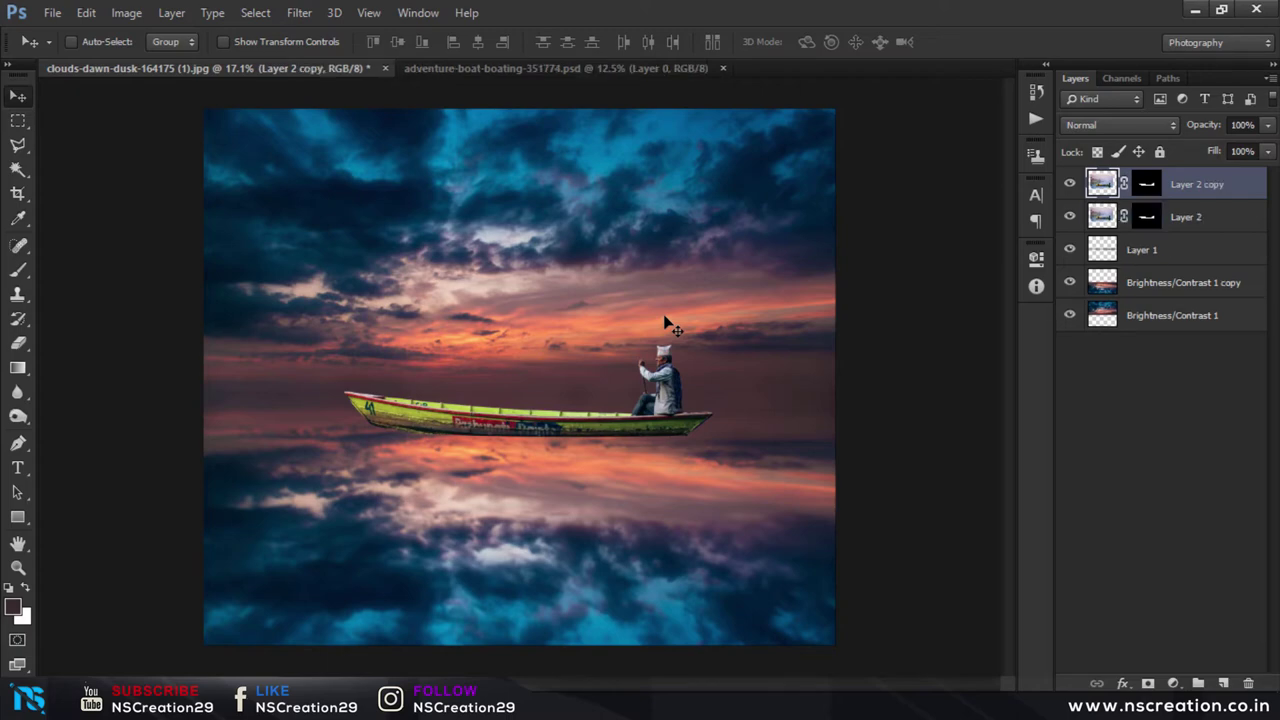
pyautogui.rightClick(1140, 222)
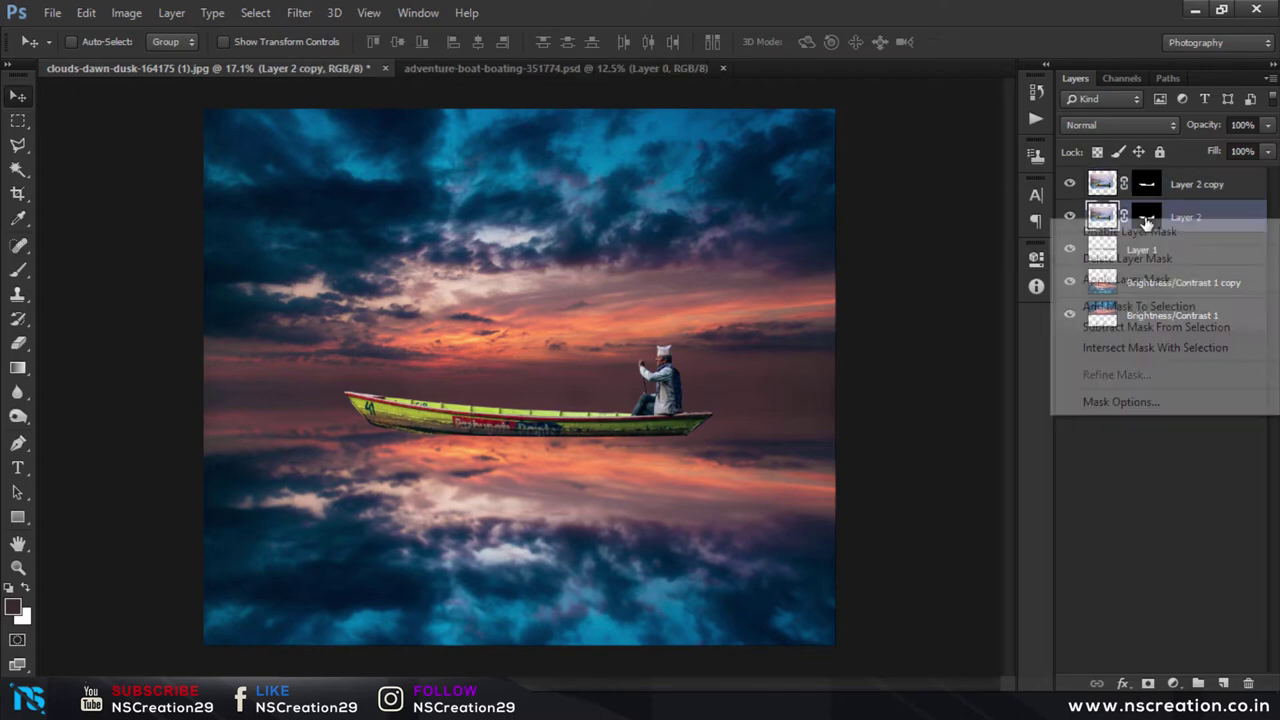
pyautogui.click(1127, 279)
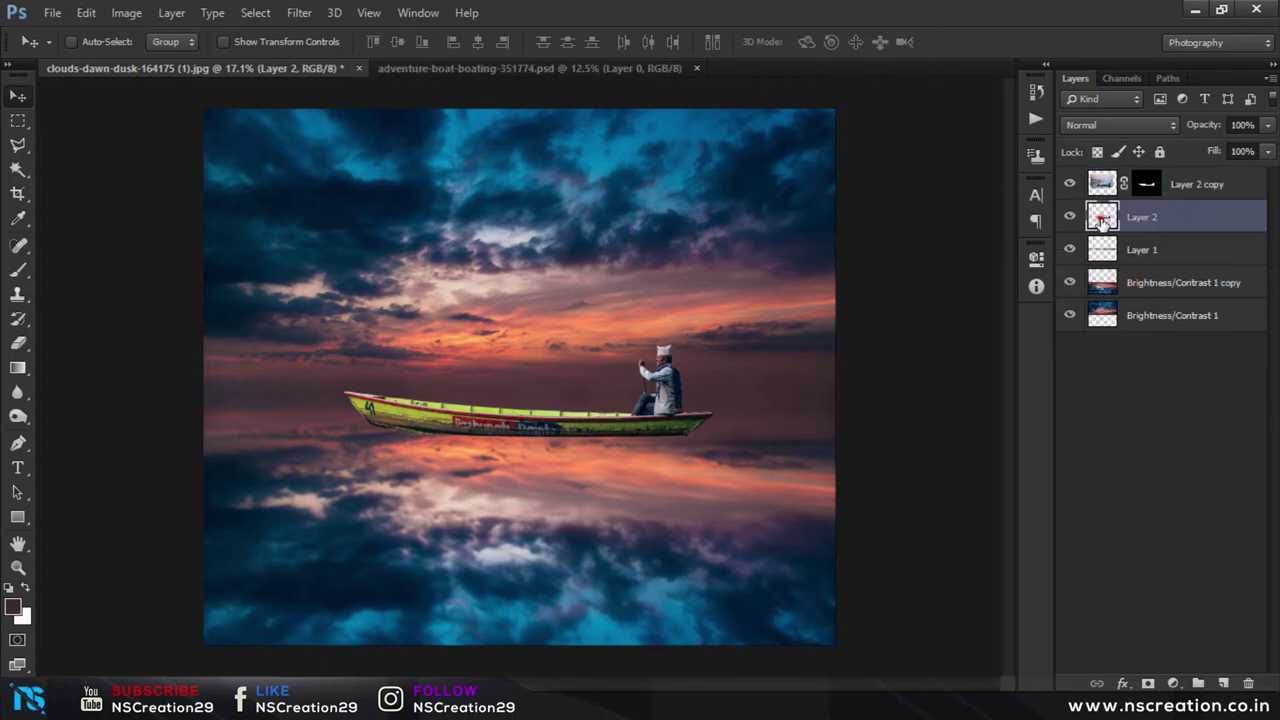
pyautogui.hotkey('ctrl', 't')
pyautogui.rightClick(613, 412)
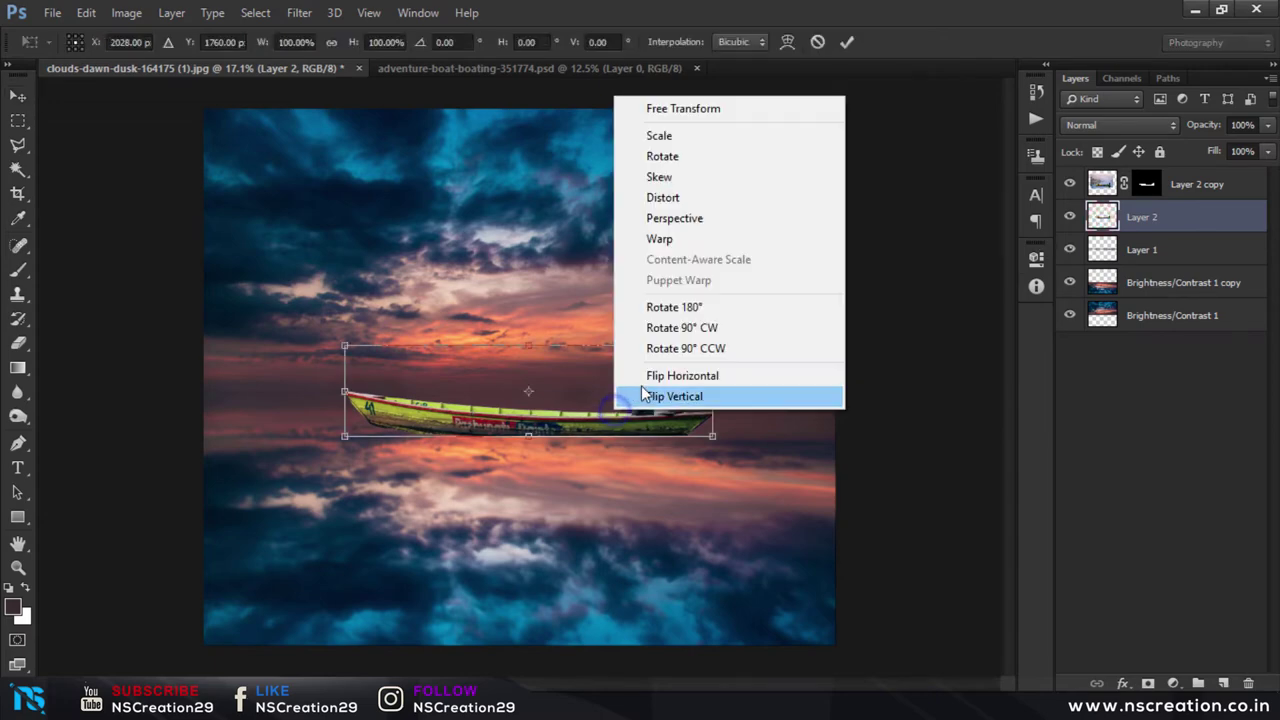
pyautogui.click(645, 391)
pyautogui.moveTo(588, 388); pyautogui.dragTo(588, 473)
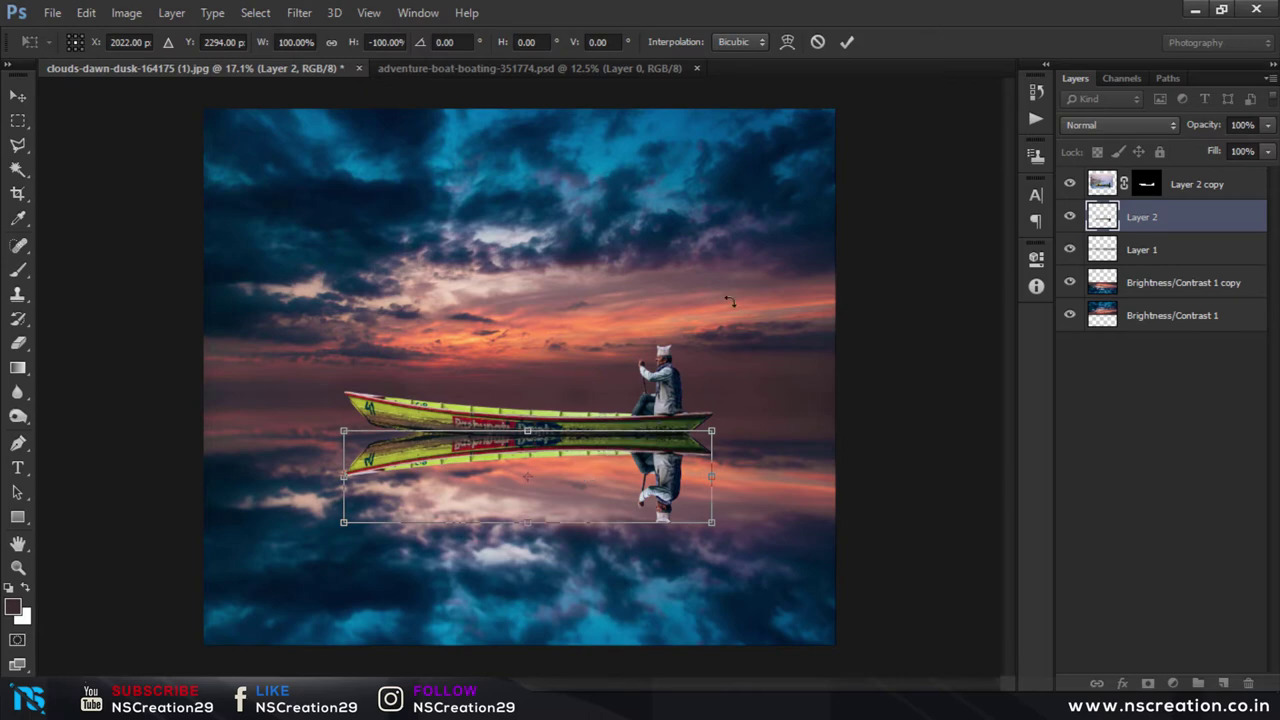
pyautogui.click(846, 48)
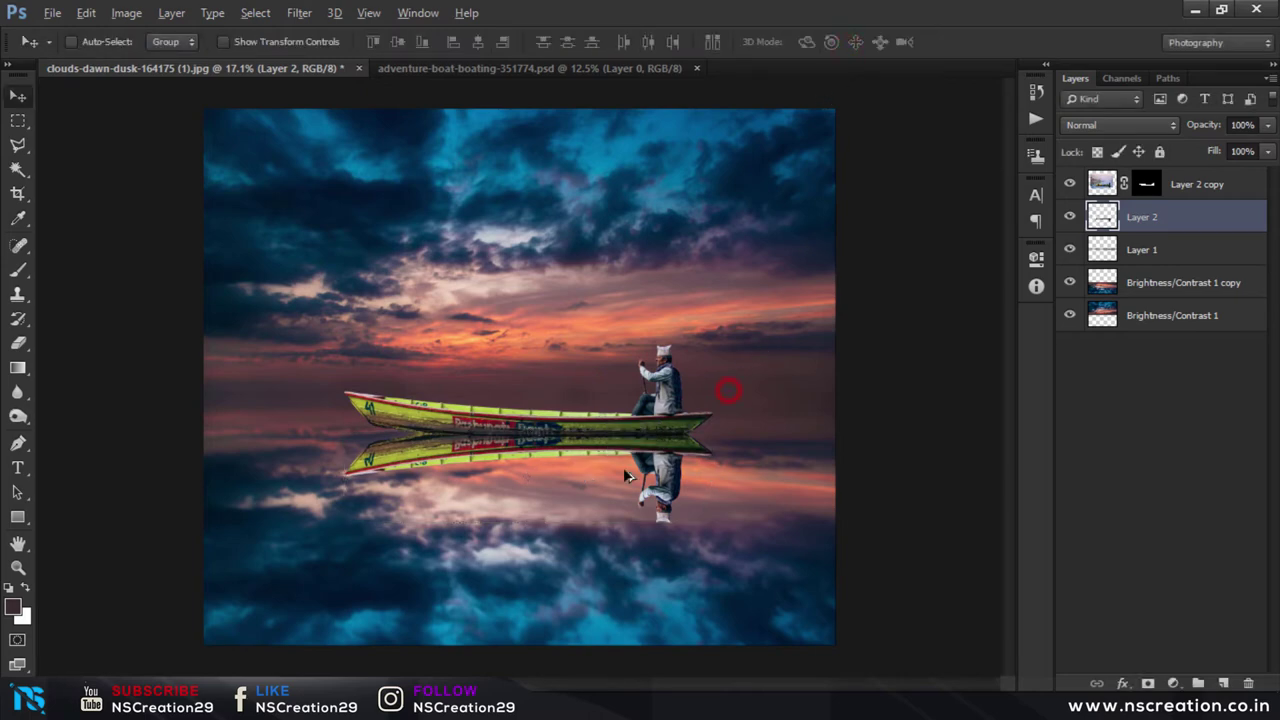
# Step: Fine-tune the flipped boat reflection so it aligns directly under the boat
pyautogui.scroll(3, 623, 467)
pyautogui.moveTo(629, 463); pyautogui.dragTo(630, 480)
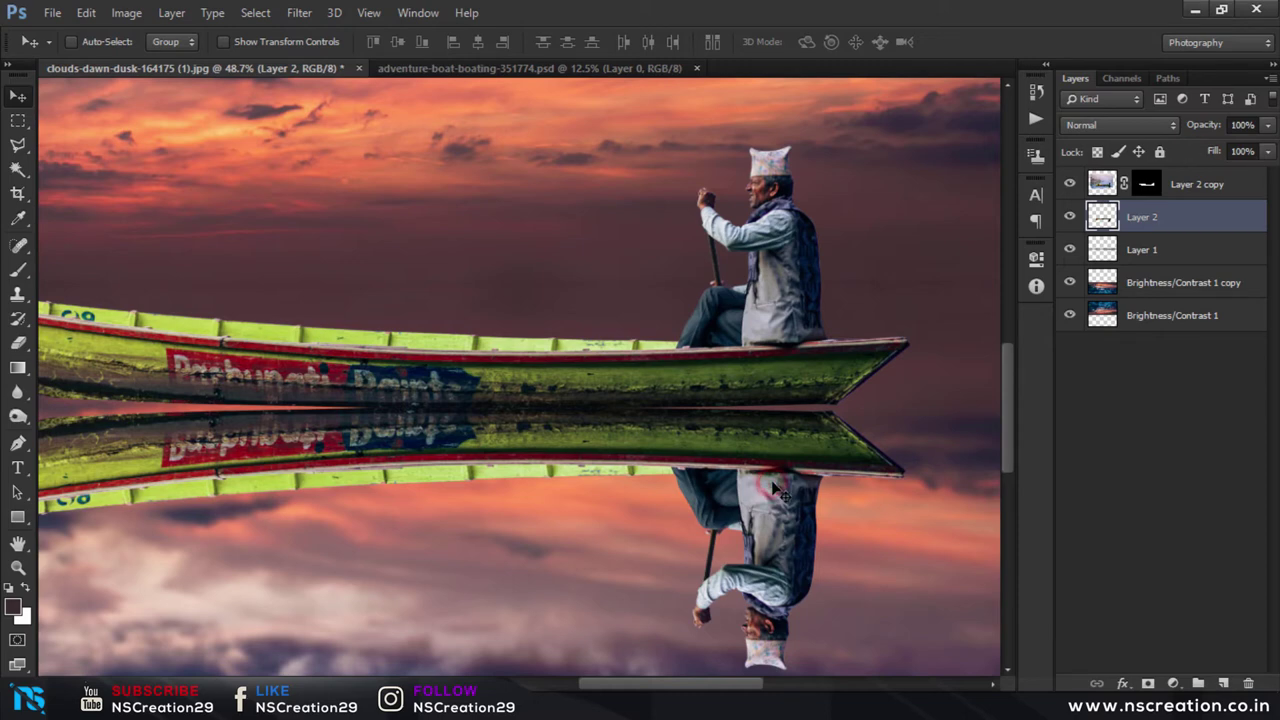
pyautogui.press('Up')
pyautogui.press('Up')
pyautogui.press('Up')
pyautogui.press('Up')
pyautogui.press('Up')
pyautogui.press('Up')
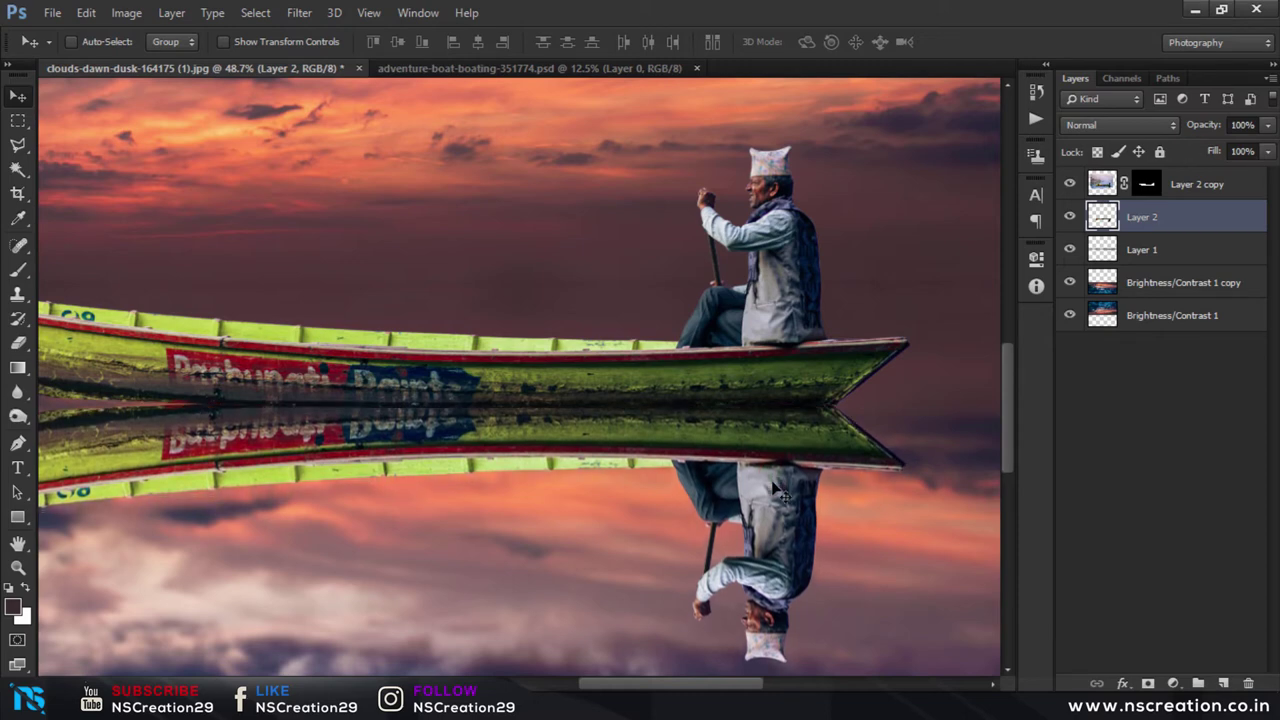
pyautogui.press('Up')
pyautogui.press('Up')
pyautogui.press('Right')
pyautogui.press('Right')
pyautogui.press('Right')
pyautogui.press('Right')
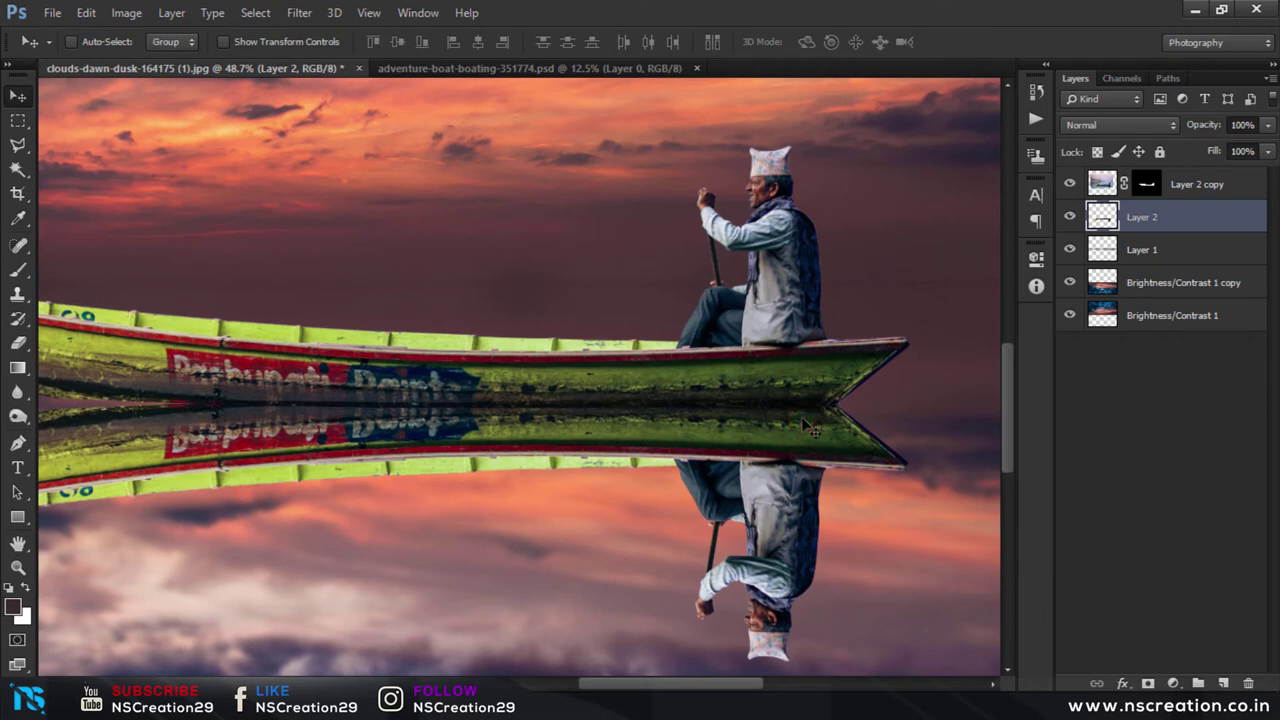
pyautogui.scroll(-2, 810, 428)
pyautogui.scroll(-2, 808, 422)
pyautogui.scroll(-2, 805, 415)
pyautogui.scroll(-2, 803, 410)
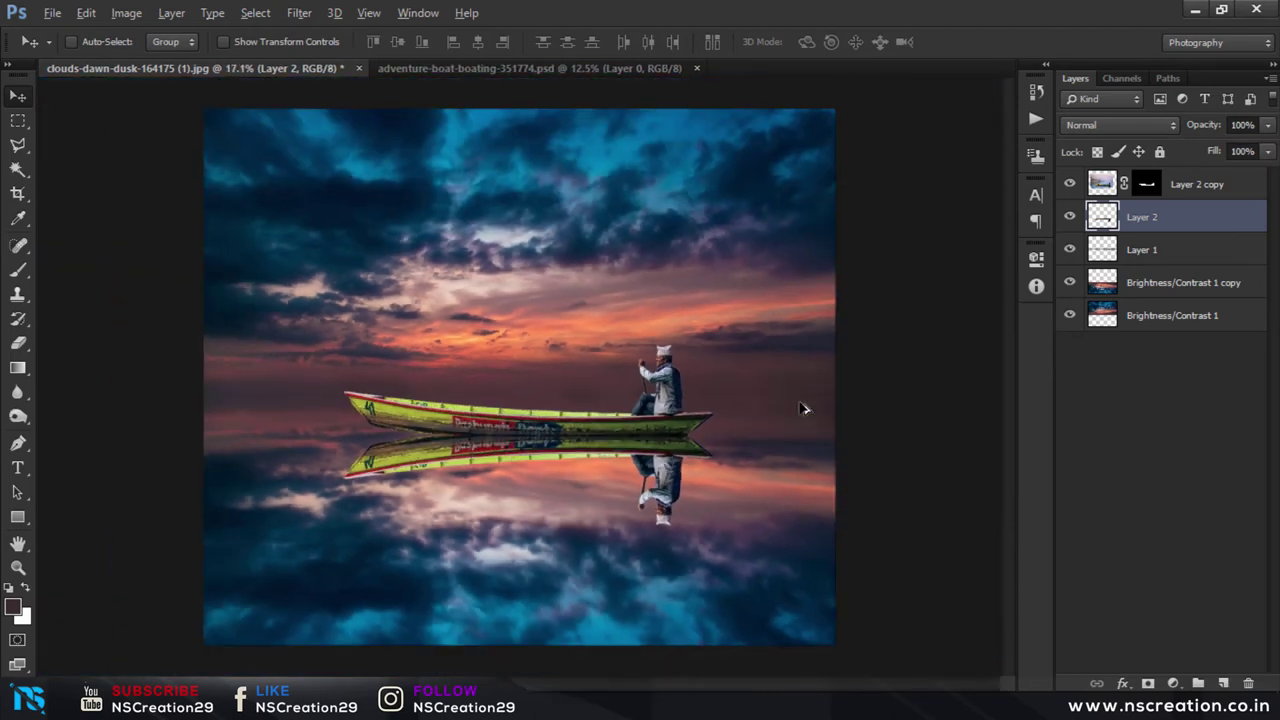
pyautogui.scroll(1, 805, 410)
# Step: Apply a horizontal Motion Blur to the boat reflection, angle 0 and distance 46 pixels
pyautogui.click(297, 12)
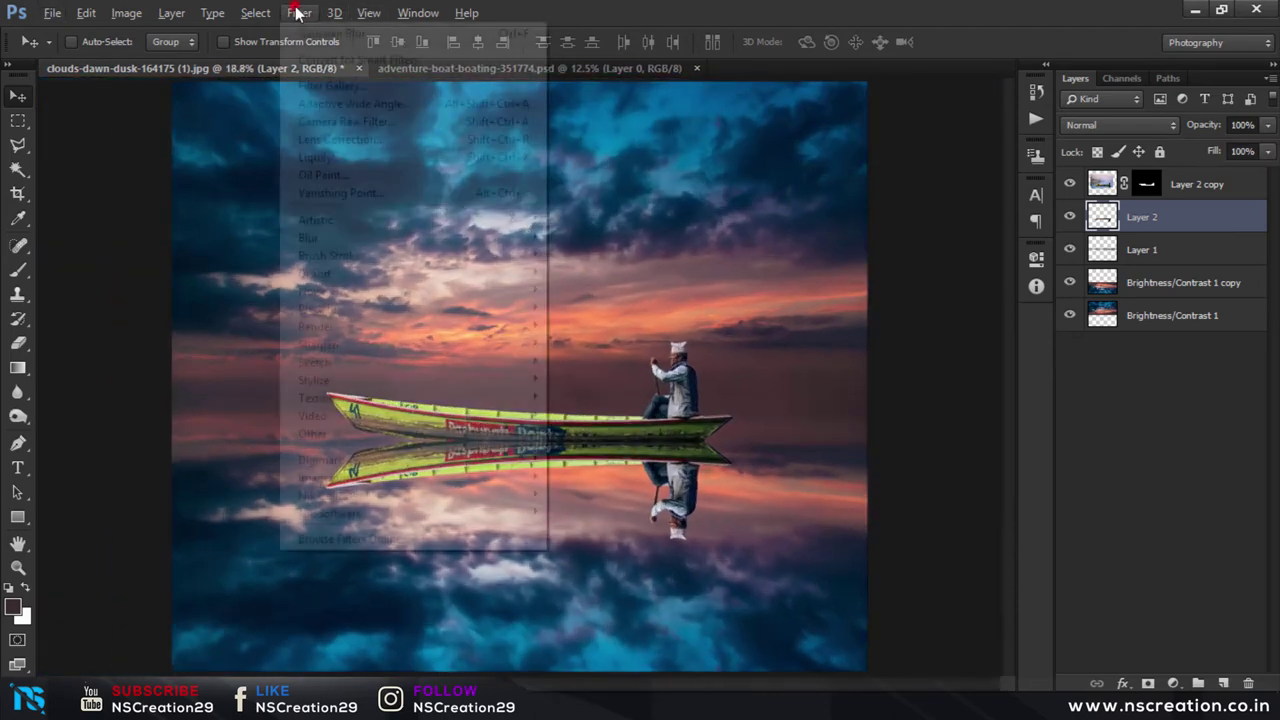
pyautogui.moveTo(308, 237)
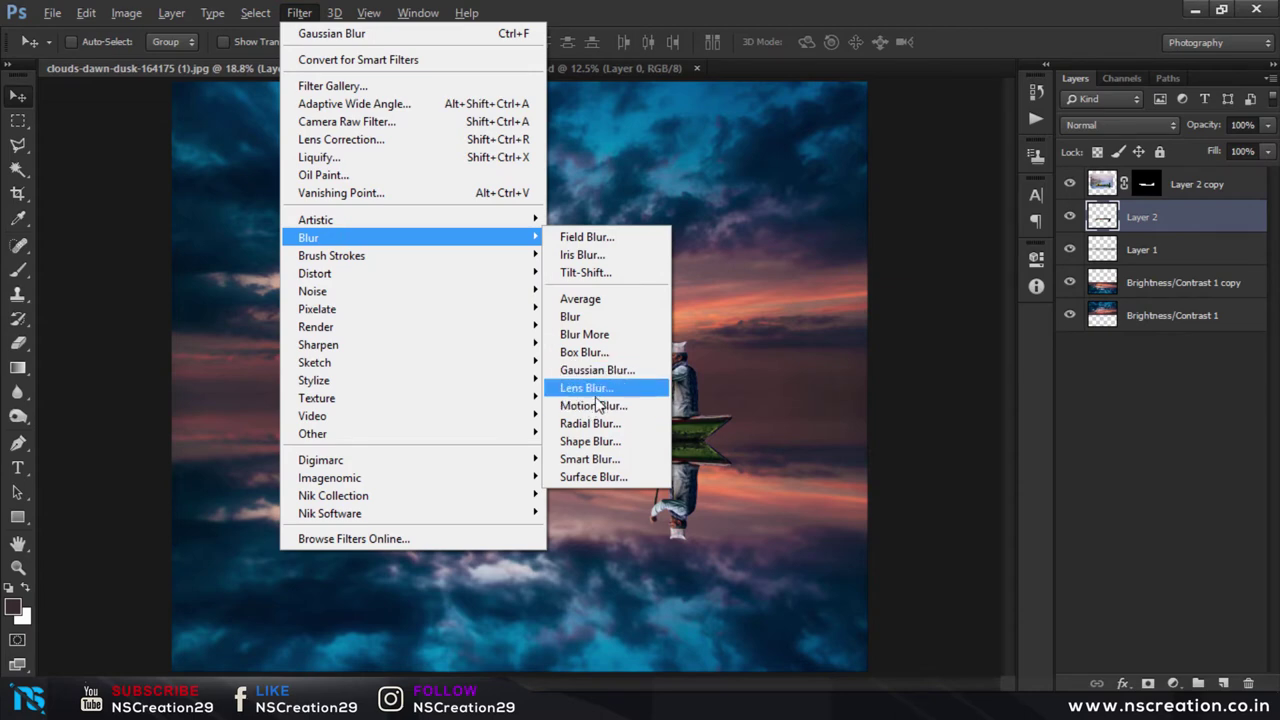
pyautogui.click(597, 405)
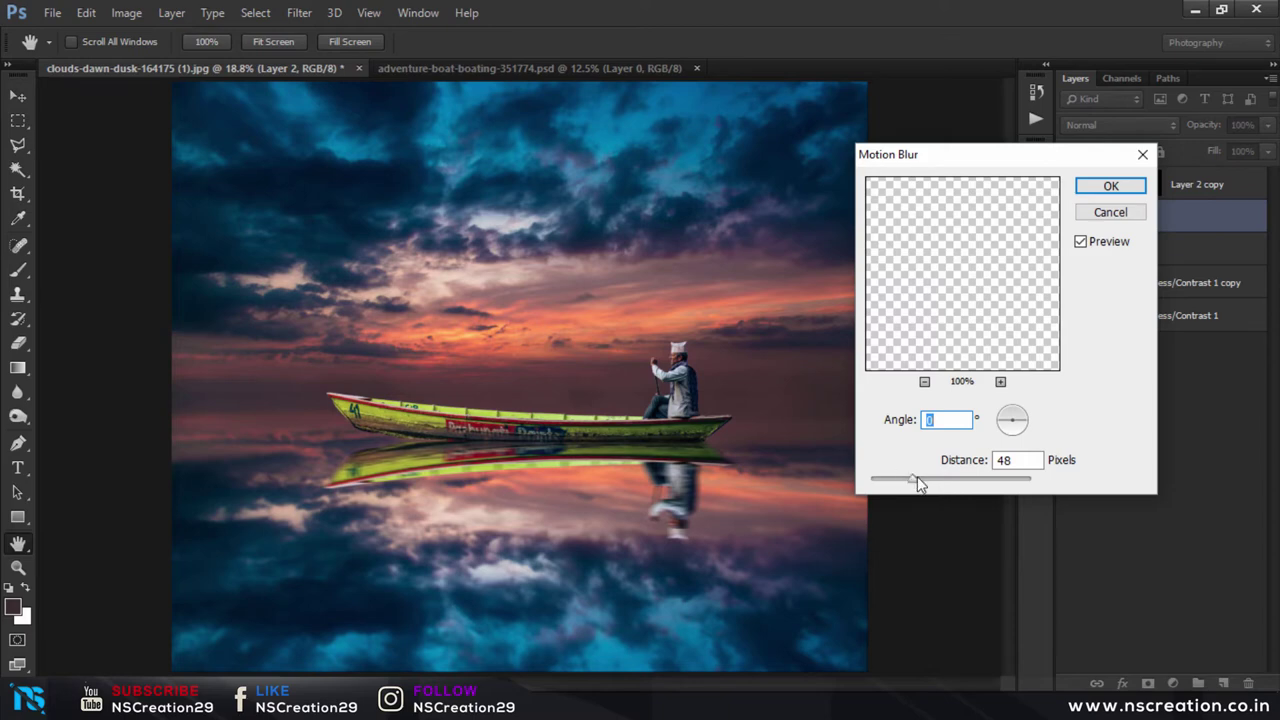
pyautogui.click(918, 481)
pyautogui.moveTo(917, 481); pyautogui.dragTo(909, 479)
pyautogui.click(1108, 187)
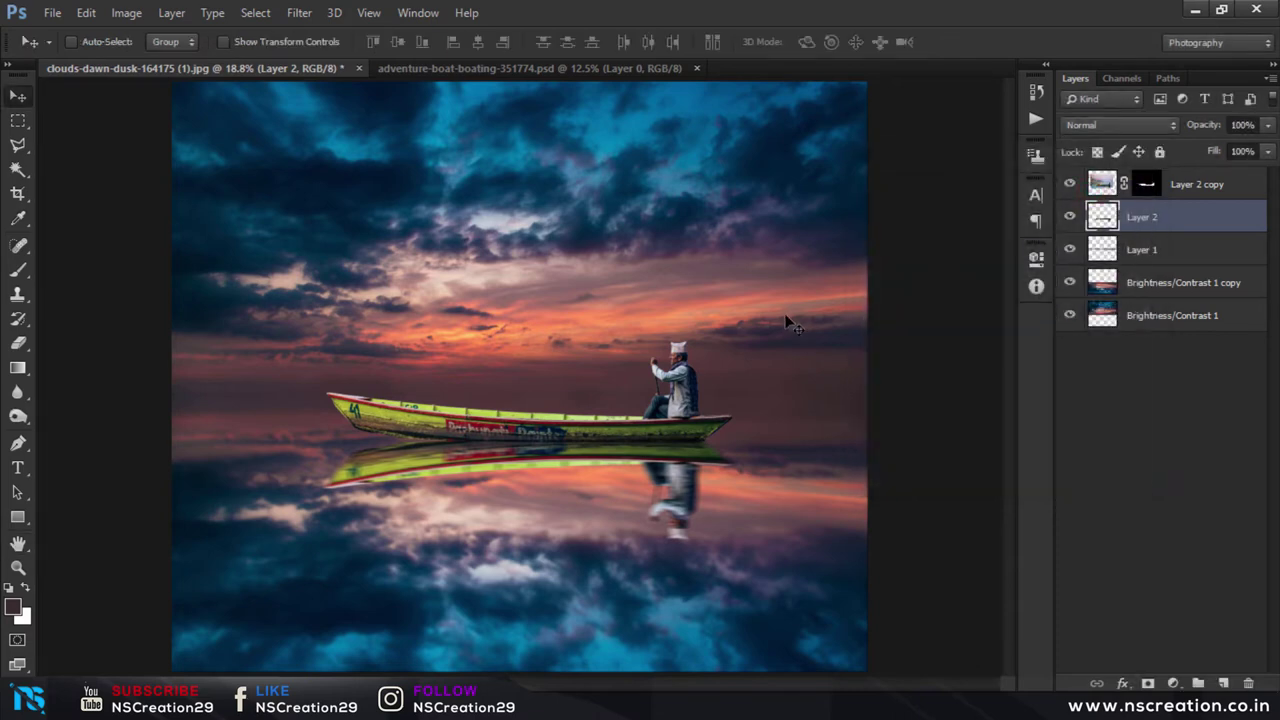
# Step: Clip a Brightness/Contrast layer to the reflection with brightness -31 and contrast 28
pyautogui.click(1171, 682)
pyautogui.click(1170, 345)
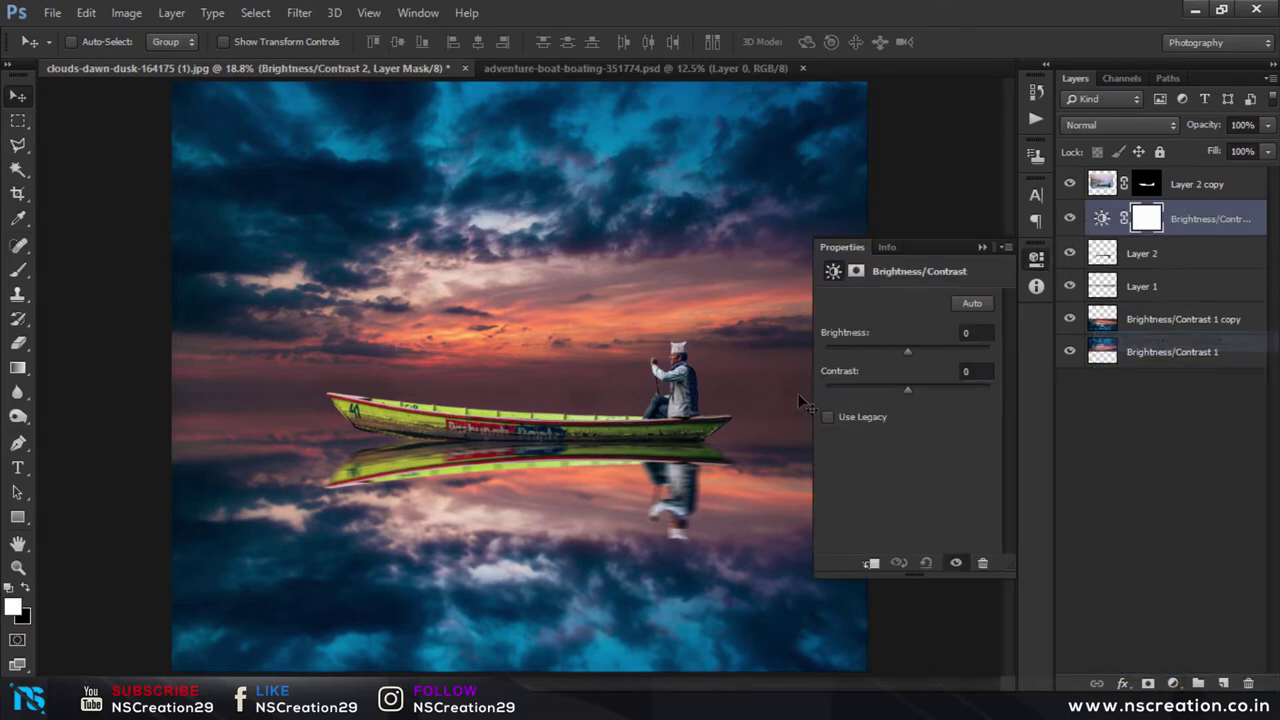
pyautogui.click(872, 562)
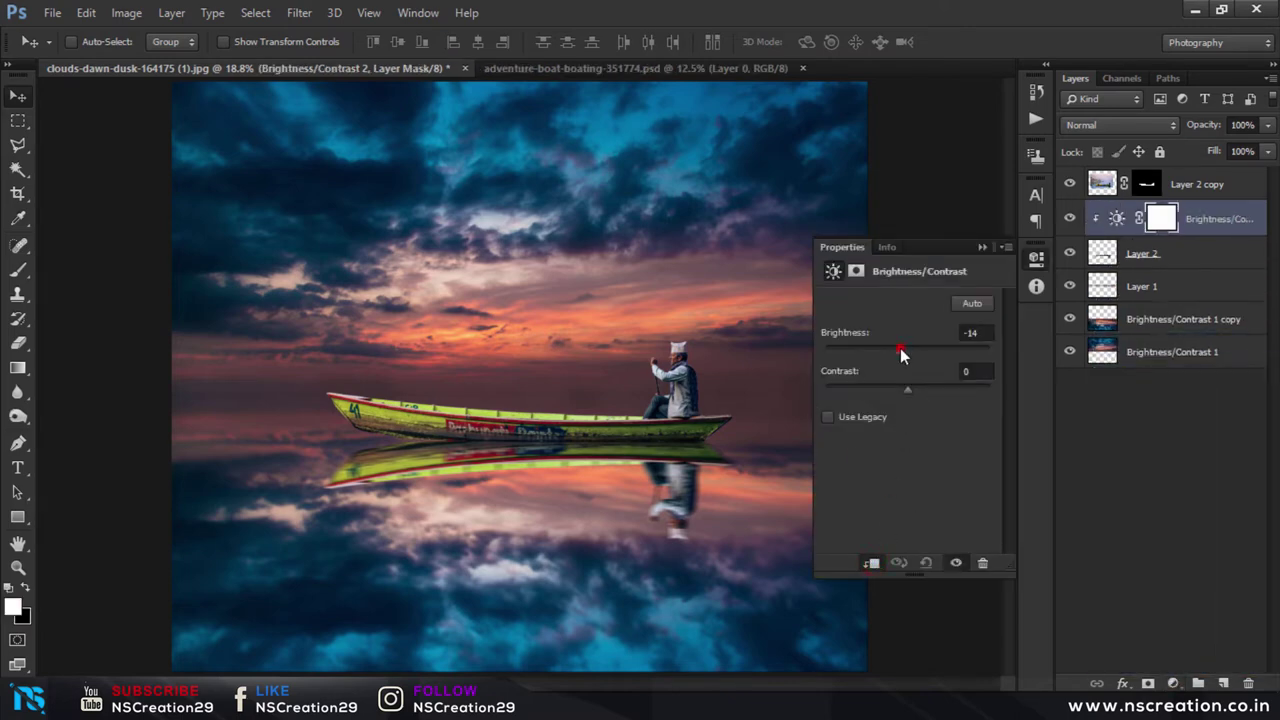
pyautogui.moveTo(900, 354); pyautogui.dragTo(895, 356)
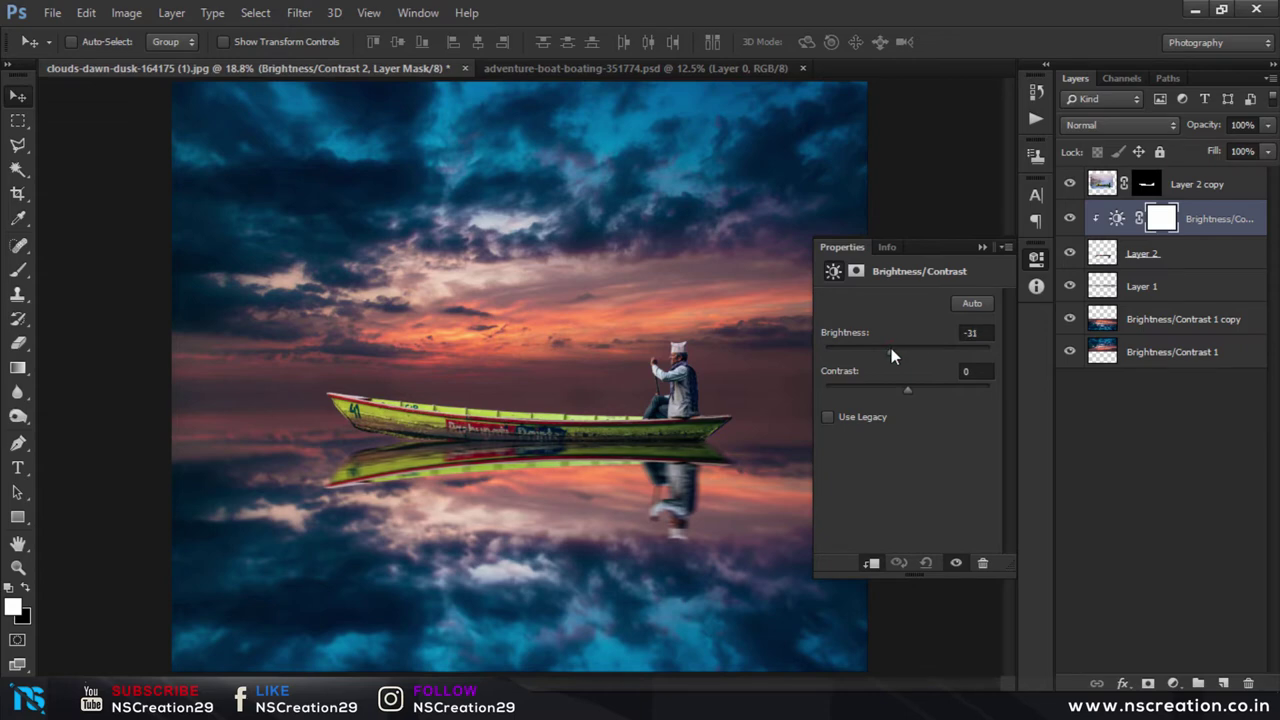
pyautogui.moveTo(903, 389); pyautogui.dragTo(871, 390)
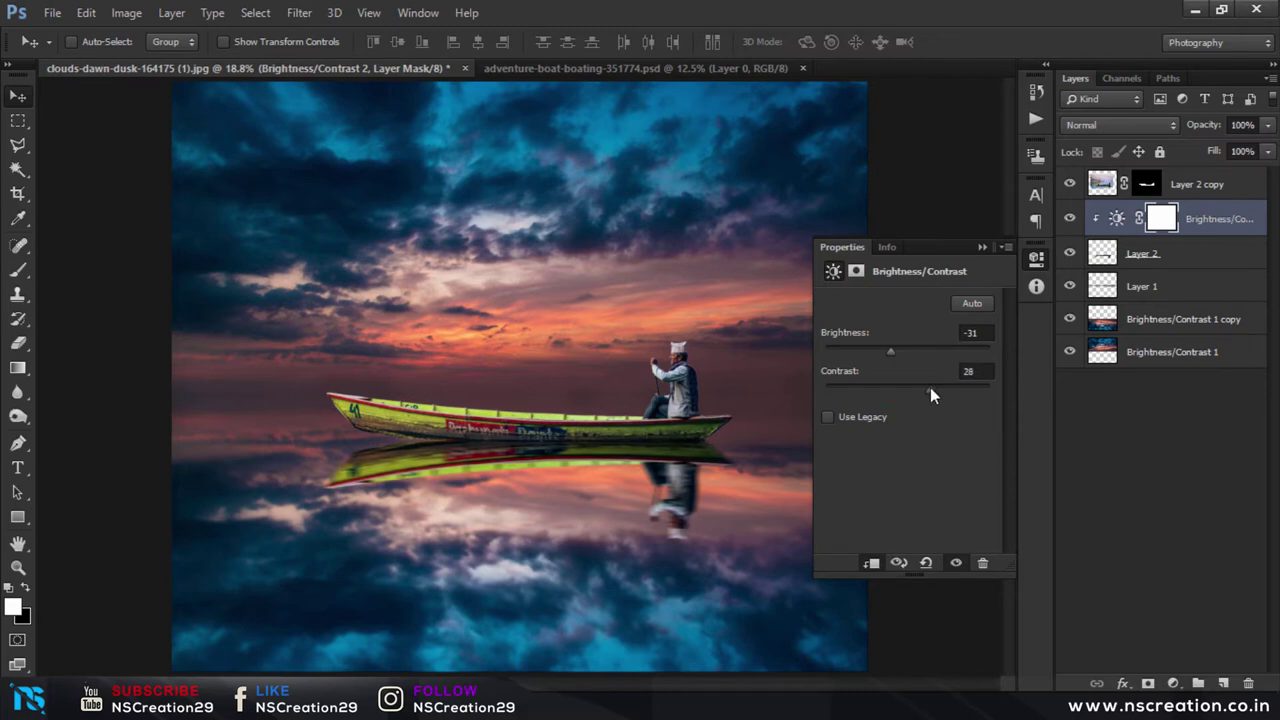
pyautogui.click(979, 247)
pyautogui.click(1100, 186)
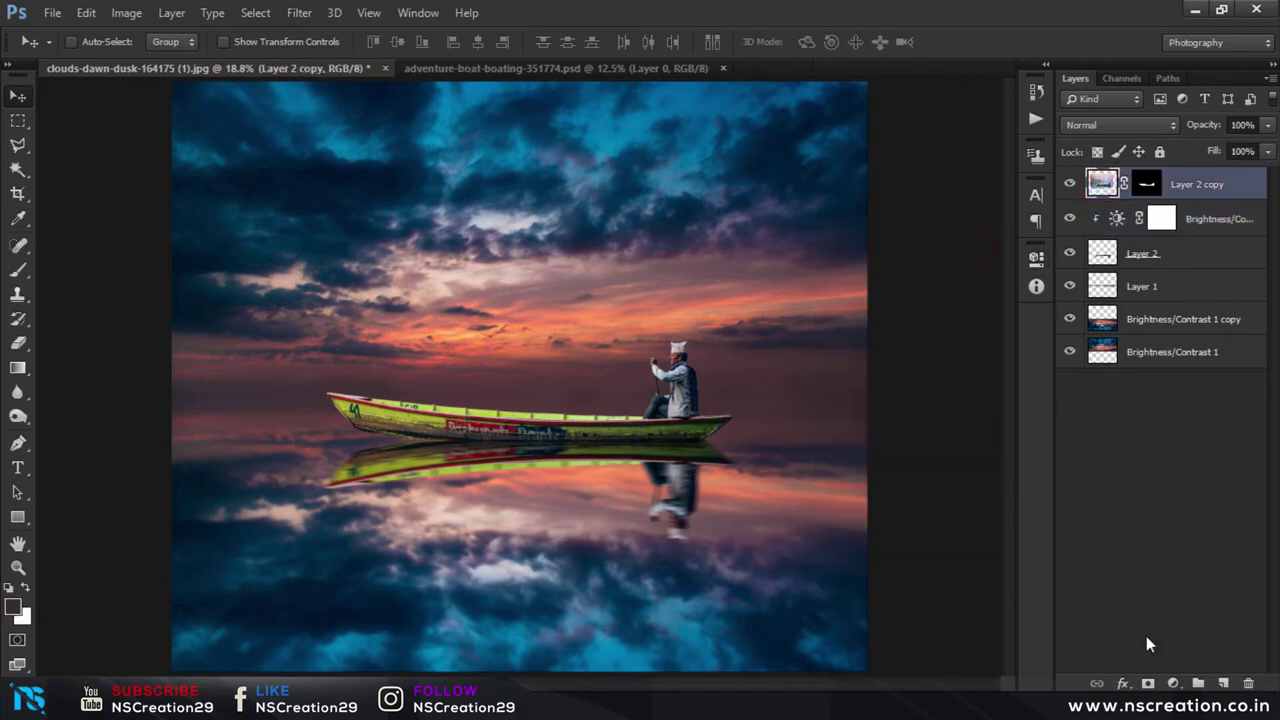
# Step: Add a Curves layer clipped to the boat and pull its midtones slightly down
pyautogui.click(1173, 683)
pyautogui.click(1139, 388)
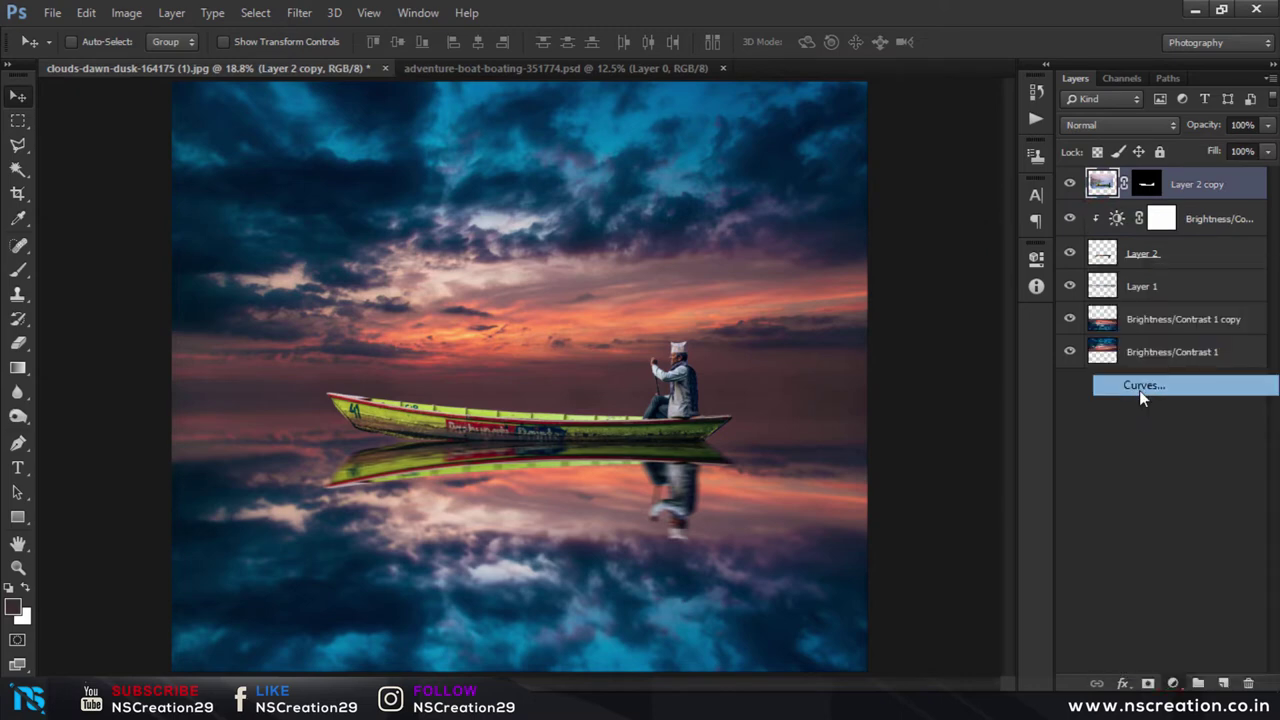
pyautogui.click(871, 563)
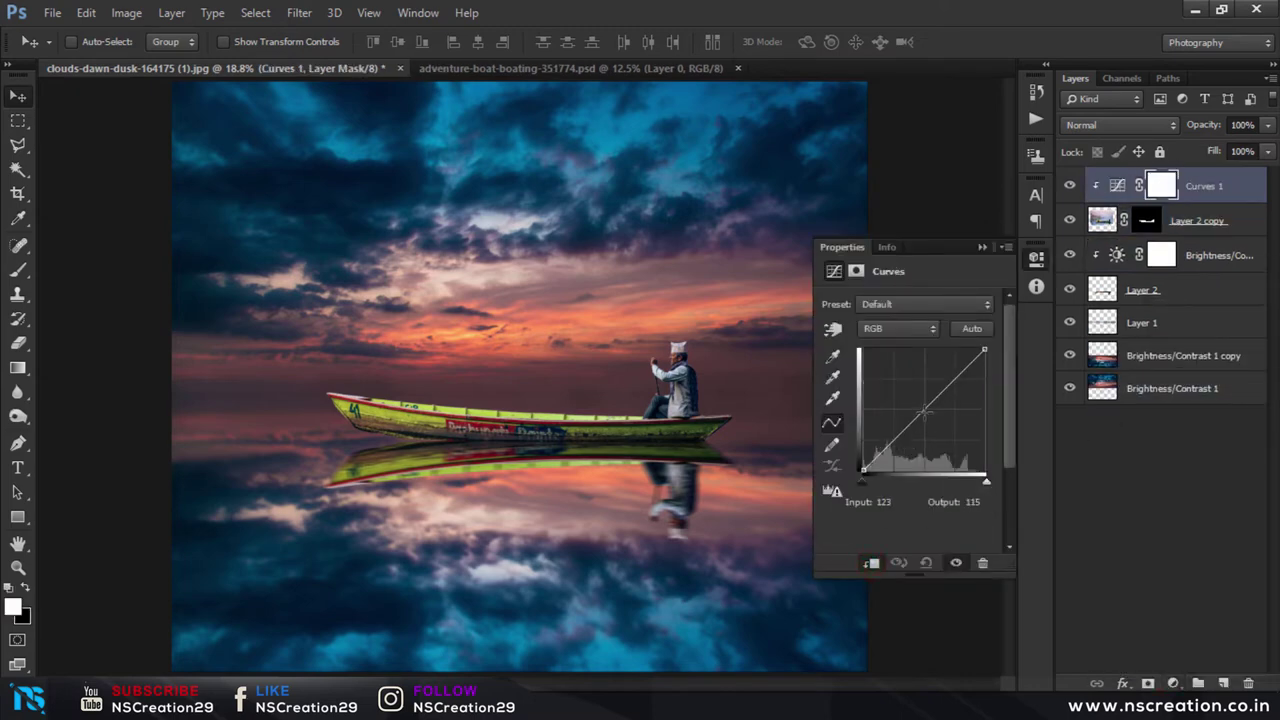
pyautogui.click(925, 411)
pyautogui.moveTo(925, 411); pyautogui.dragTo(931, 414)
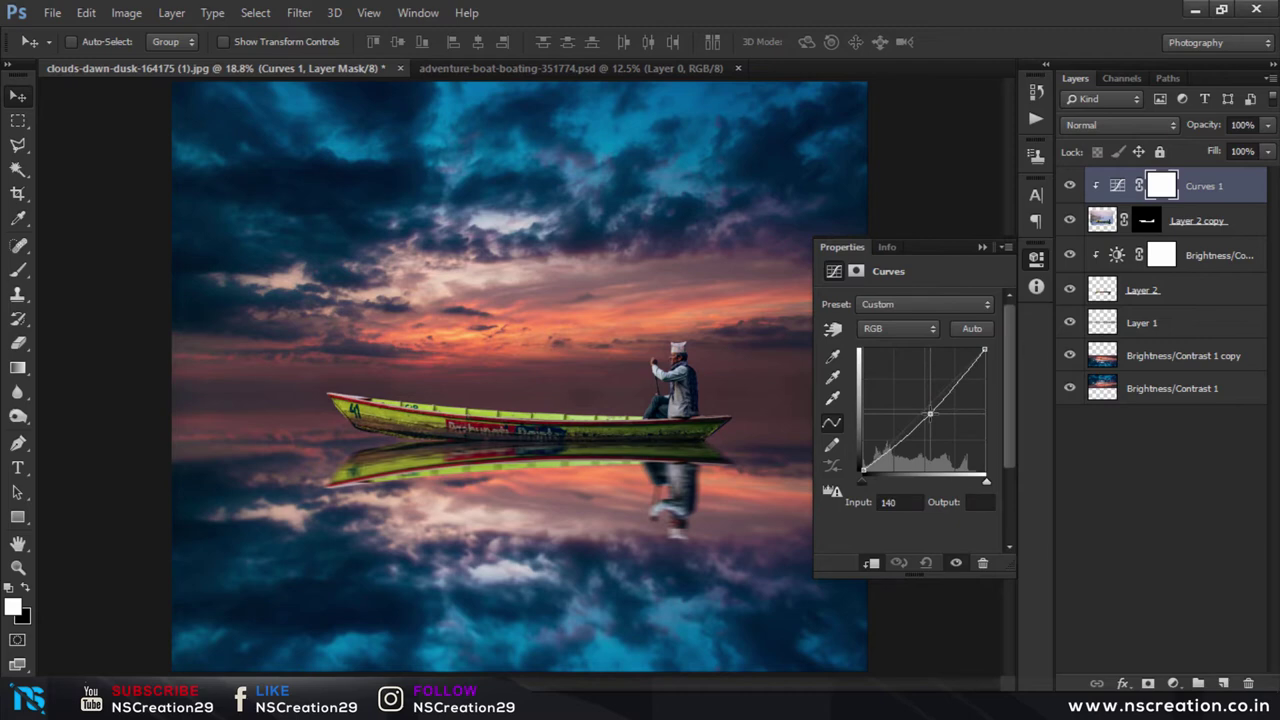
# Step: Move the curve's black and white endpoints inward to deepen shadows and lift highlights
pyautogui.click(864, 468)
pyautogui.moveTo(863, 464); pyautogui.dragTo(861, 471)
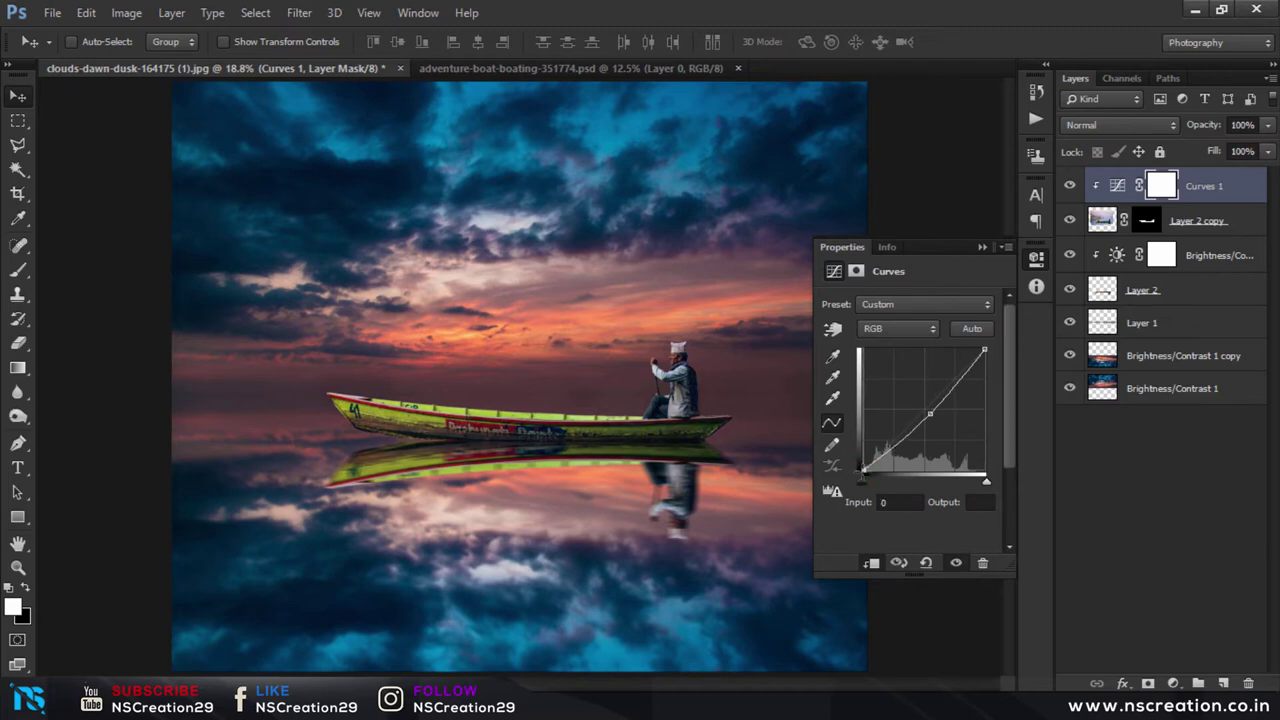
pyautogui.moveTo(983, 348); pyautogui.dragTo(983, 347)
pyautogui.click(982, 248)
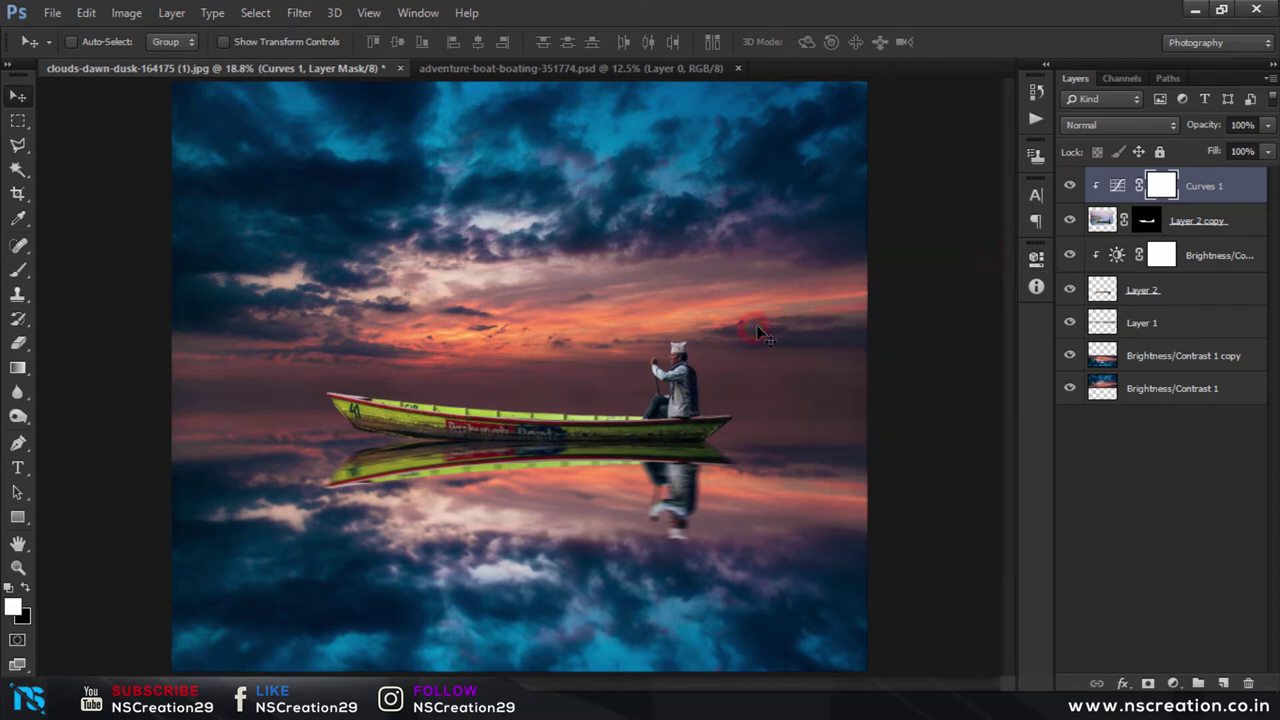
pyautogui.click(651, 329)
pyautogui.hotkey('ctrl', '-')
pyautogui.press('alt')
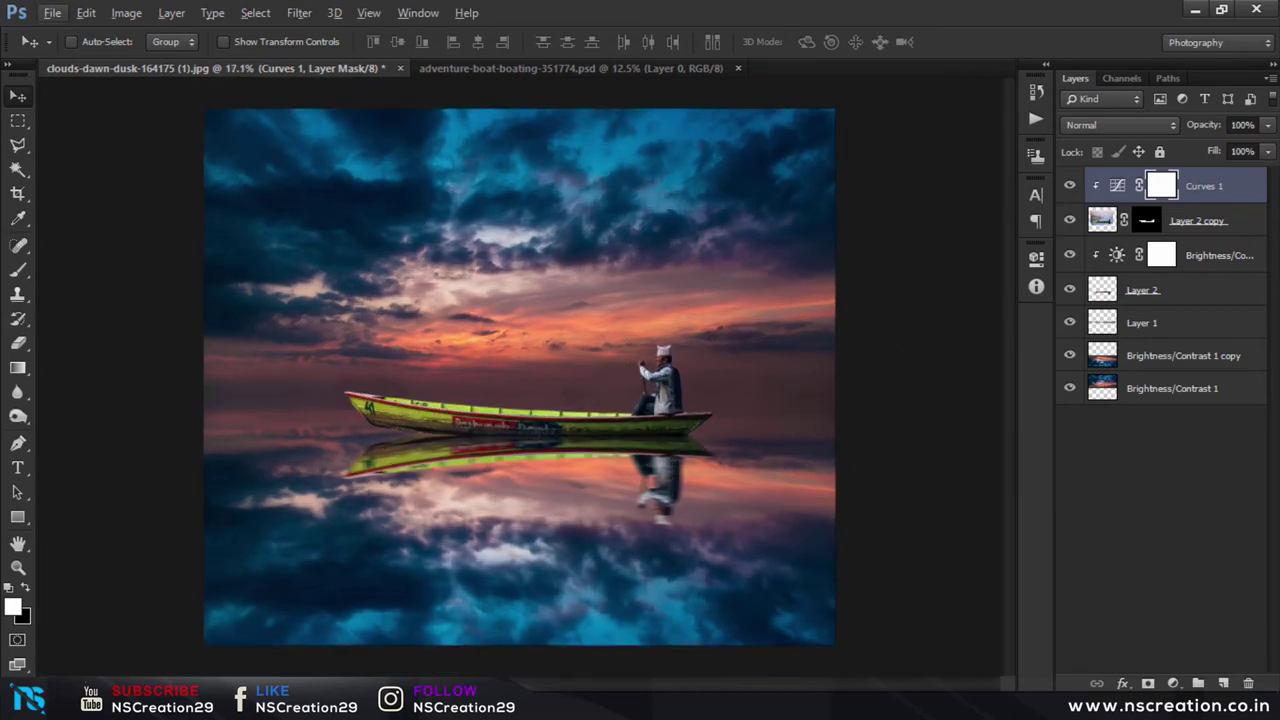
# Step: Try a 50% gray fill on a new layer above the boat, then remove it
pyautogui.click(1101, 220)
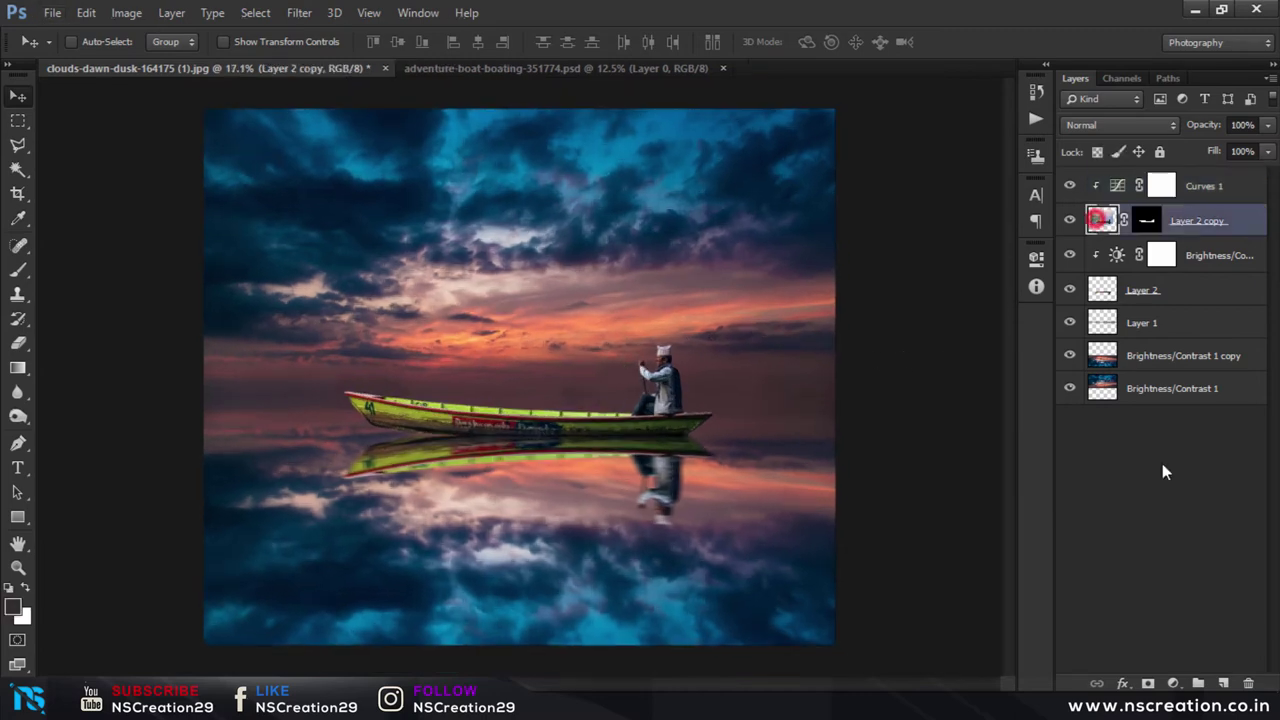
pyautogui.click(1221, 684)
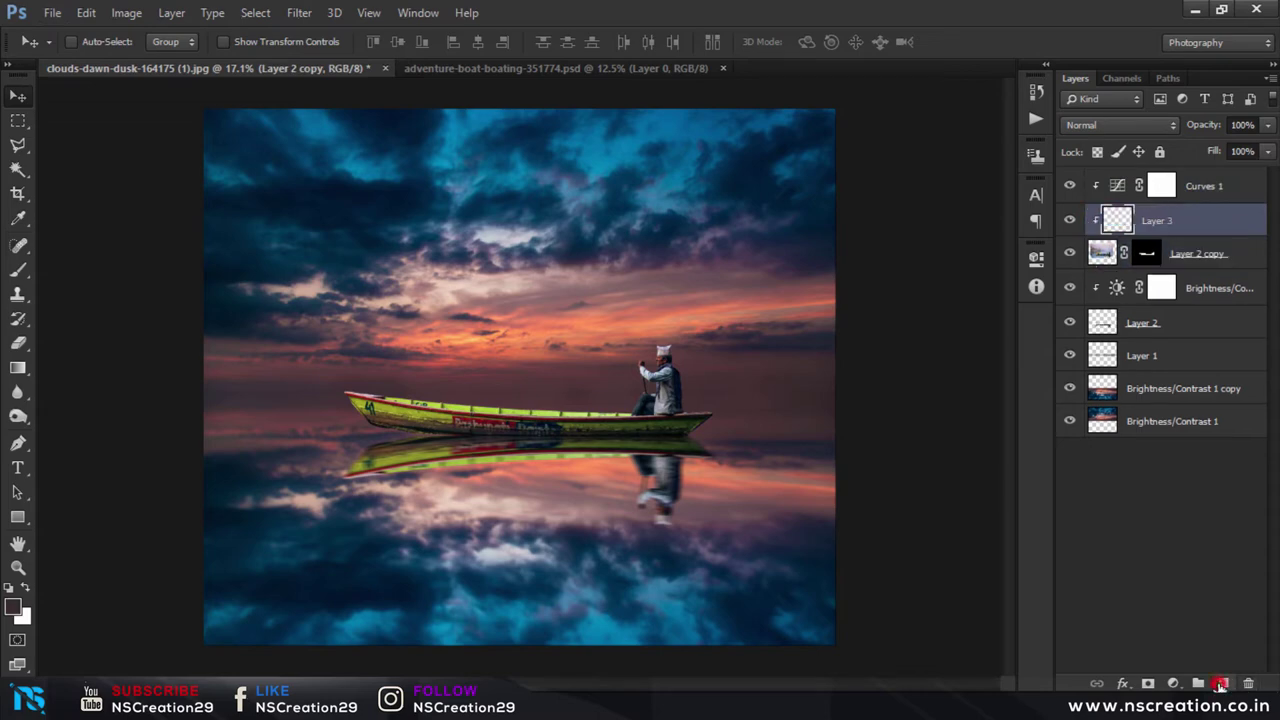
pyautogui.click(88, 13)
pyautogui.click(152, 258)
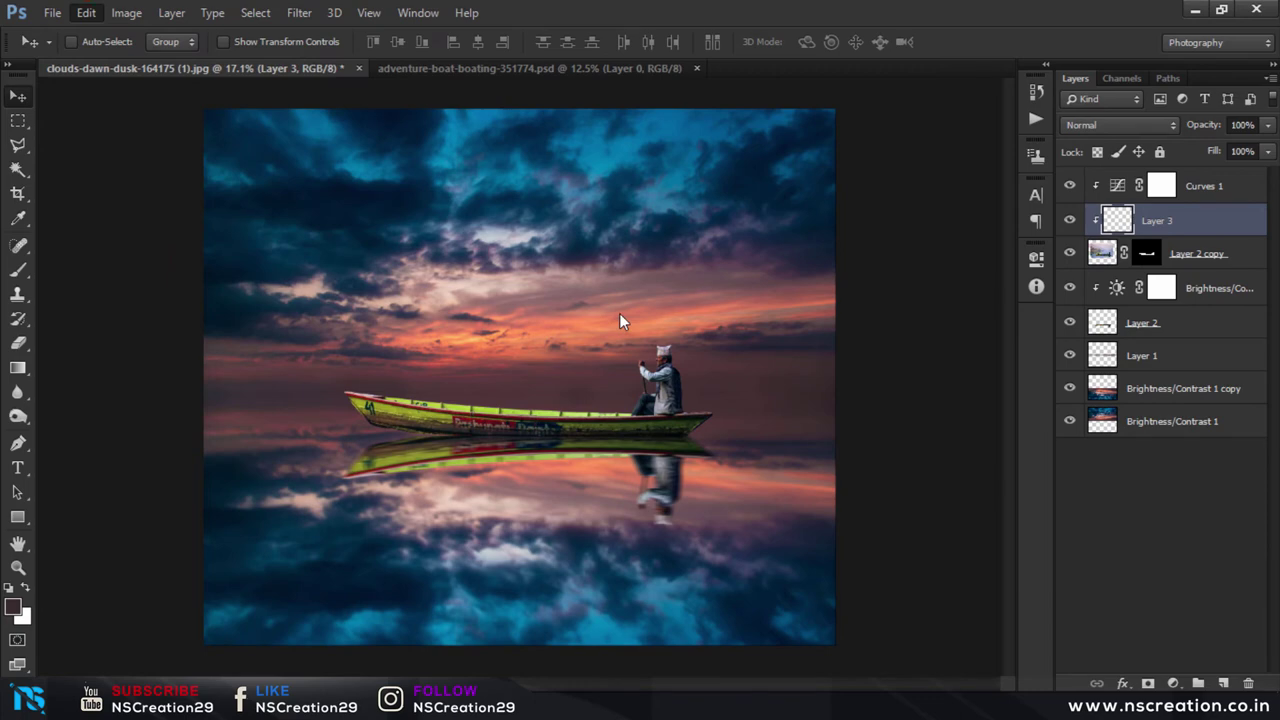
pyautogui.click(746, 193)
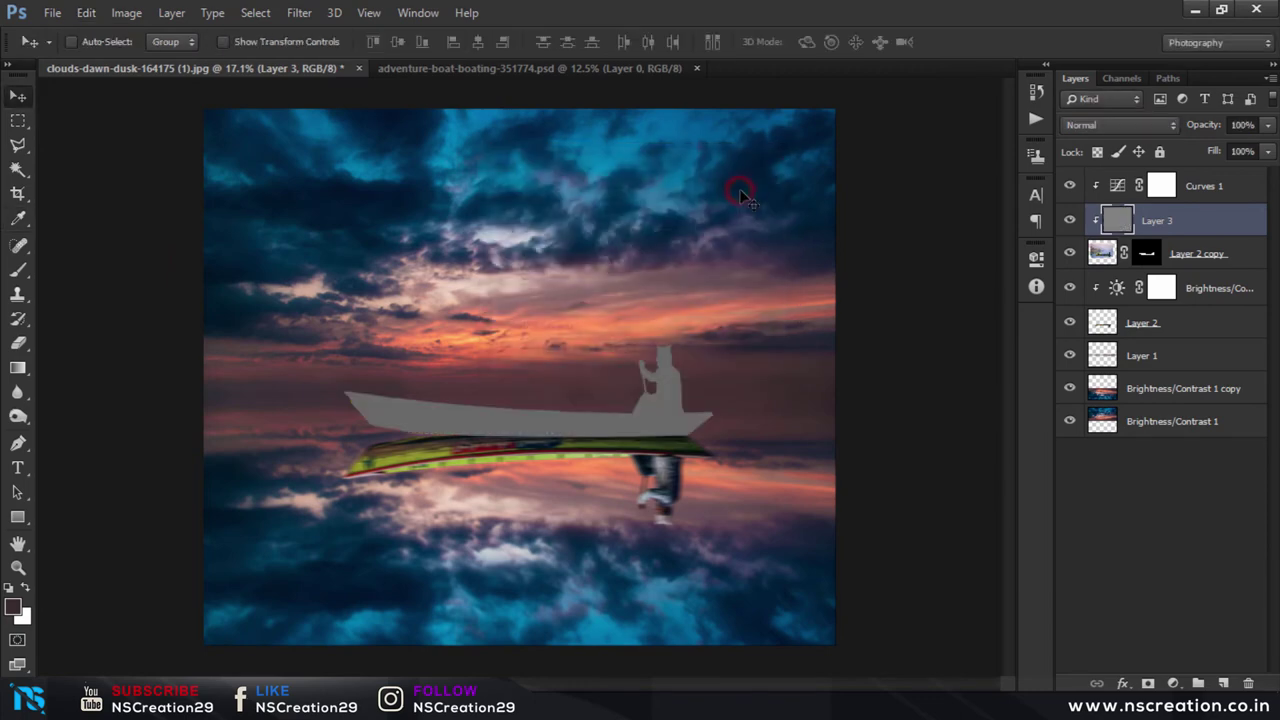
pyautogui.press('Delete')
pyautogui.click(1100, 125)
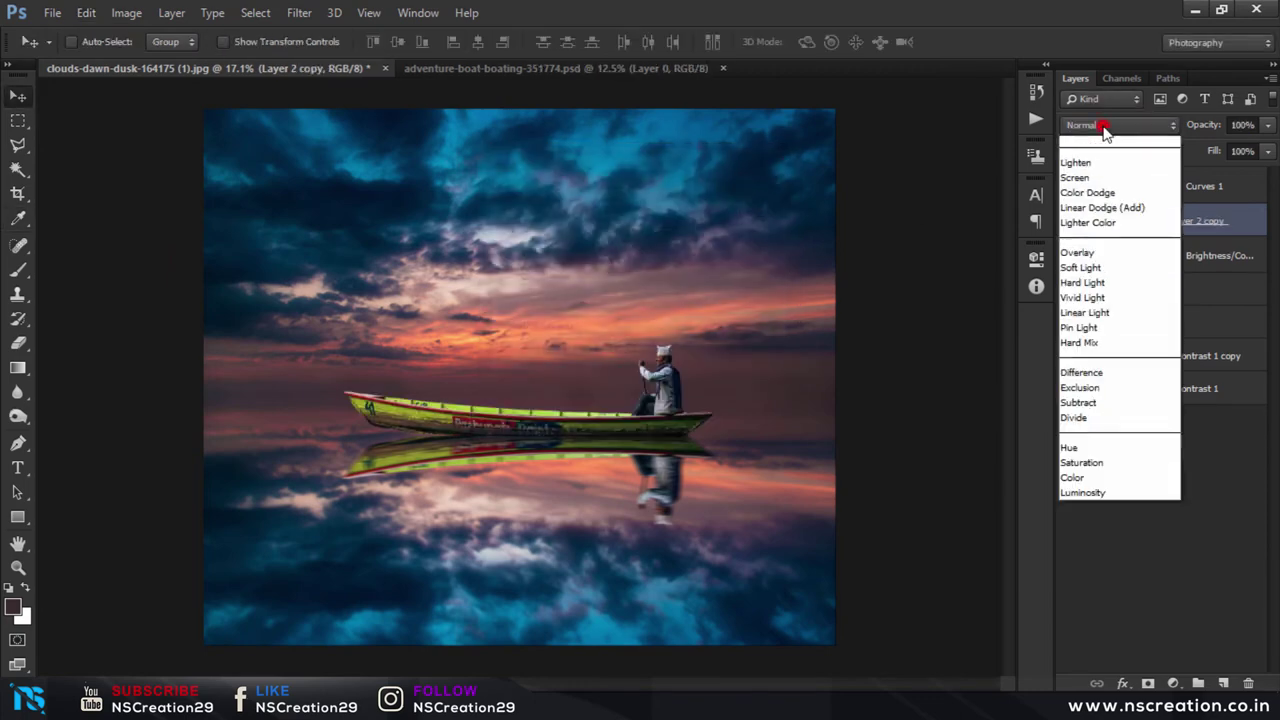
pyautogui.click(1216, 219)
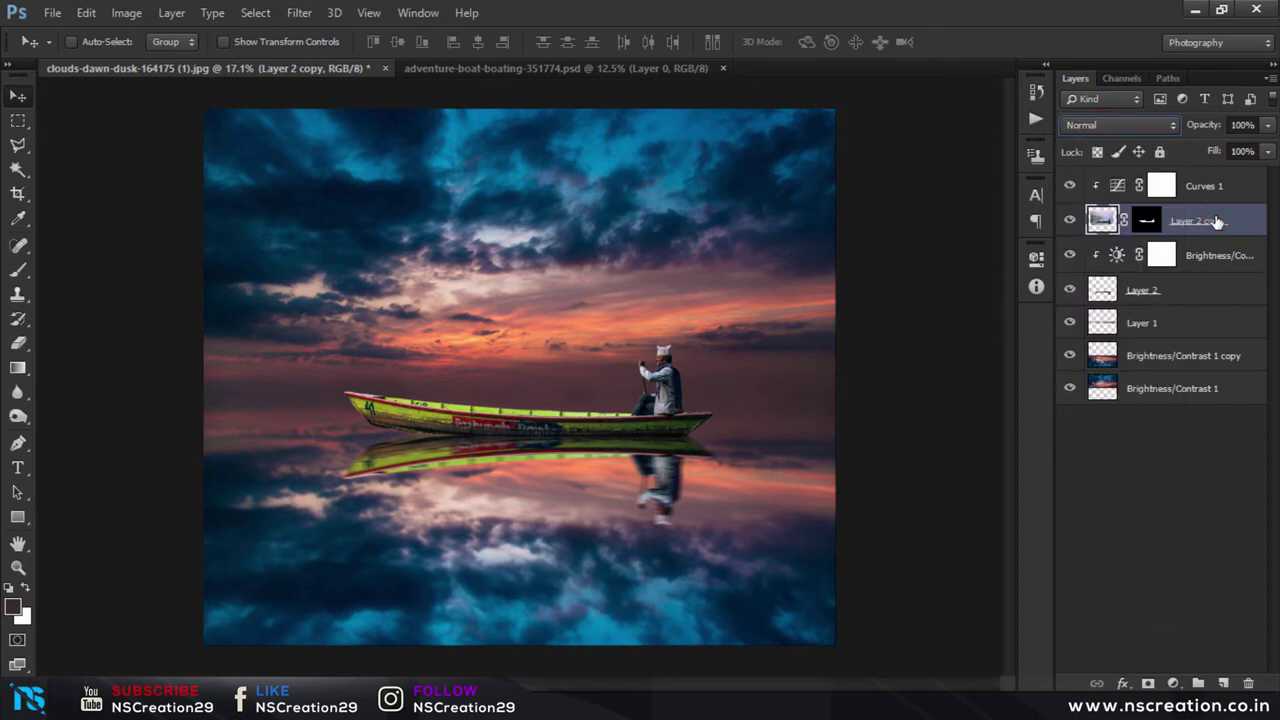
# Step: Create a new layer filled with 50% gray and set its blend mode to Overlay
pyautogui.click(1223, 683)
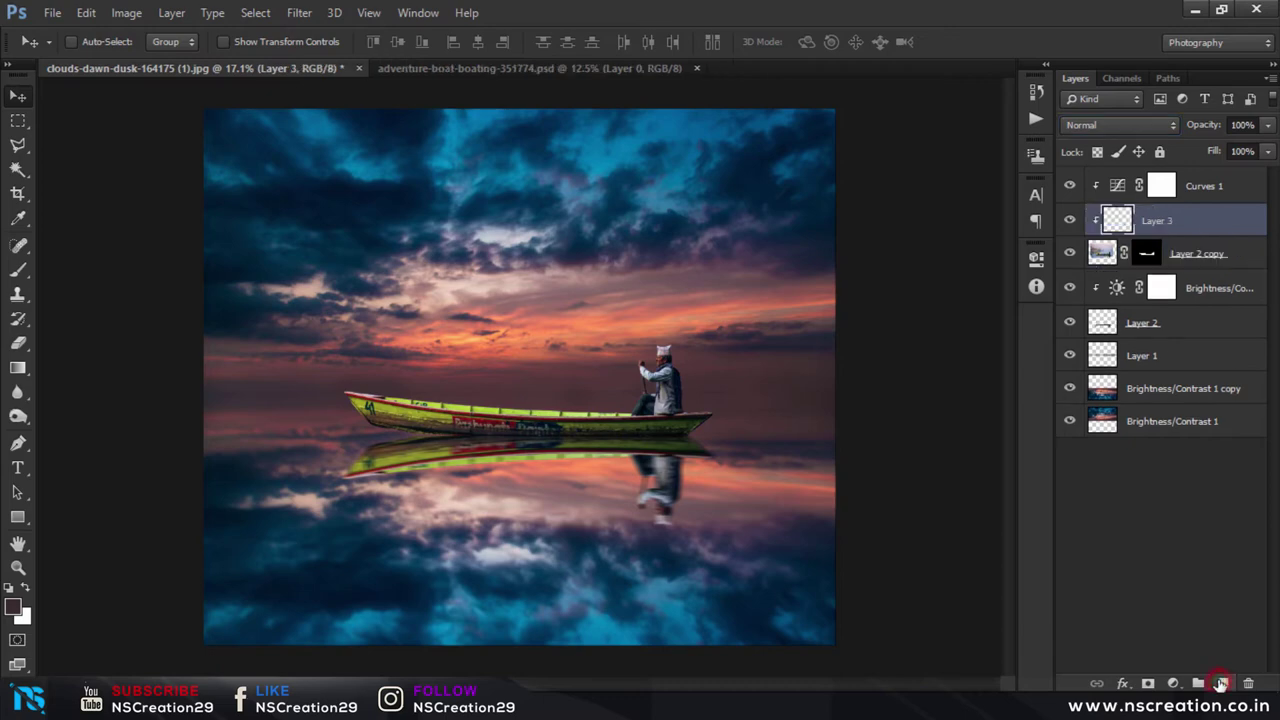
pyautogui.click(101, 12)
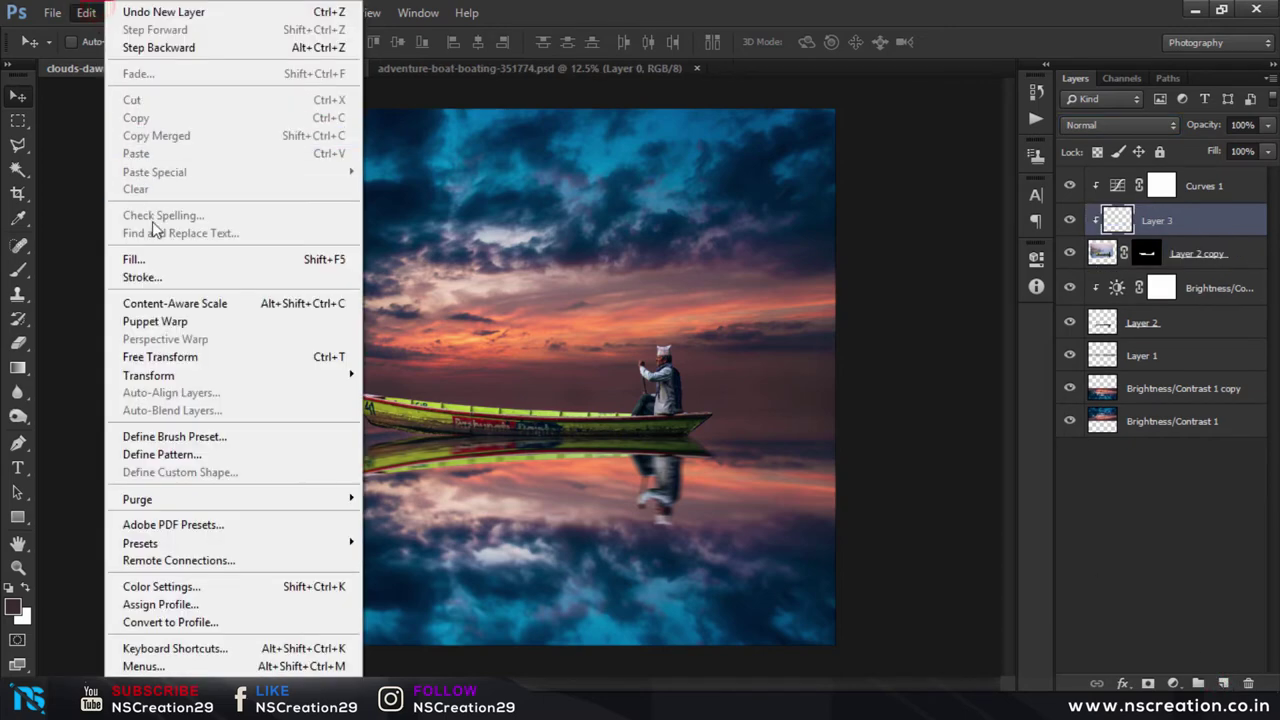
pyautogui.click(167, 254)
pyautogui.click(748, 193)
pyautogui.press('v')
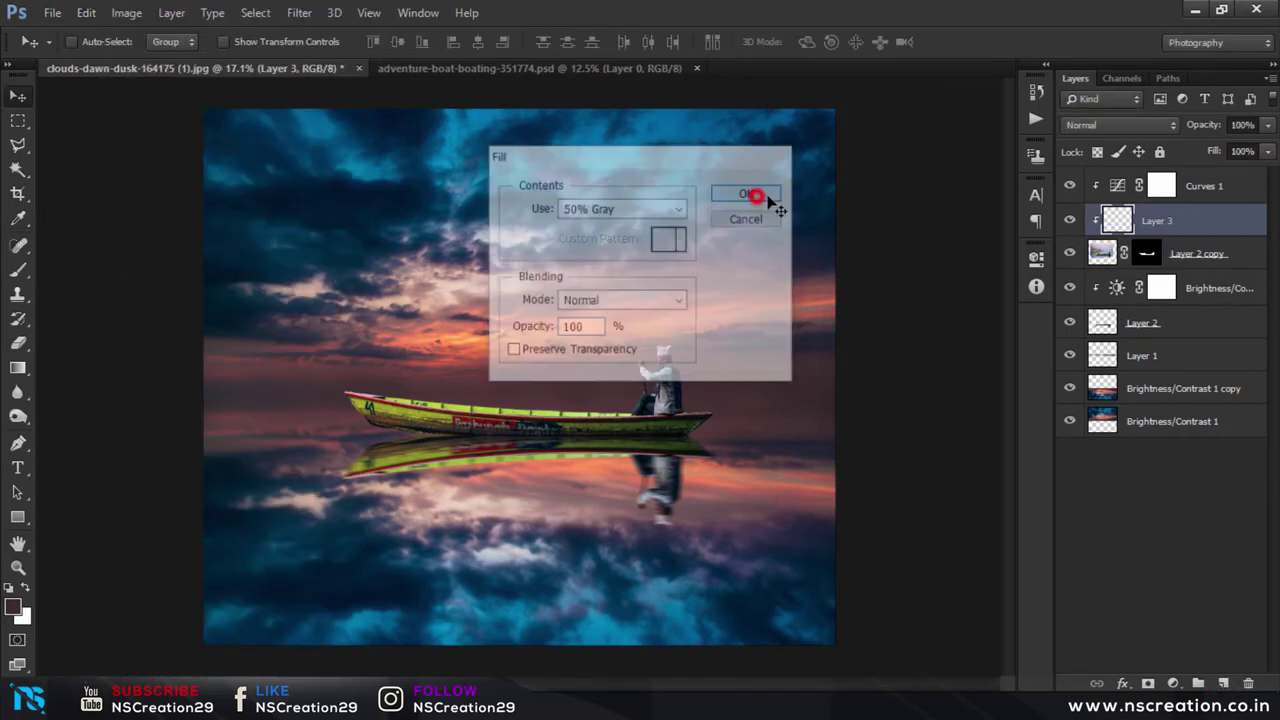
pyautogui.click(1082, 124)
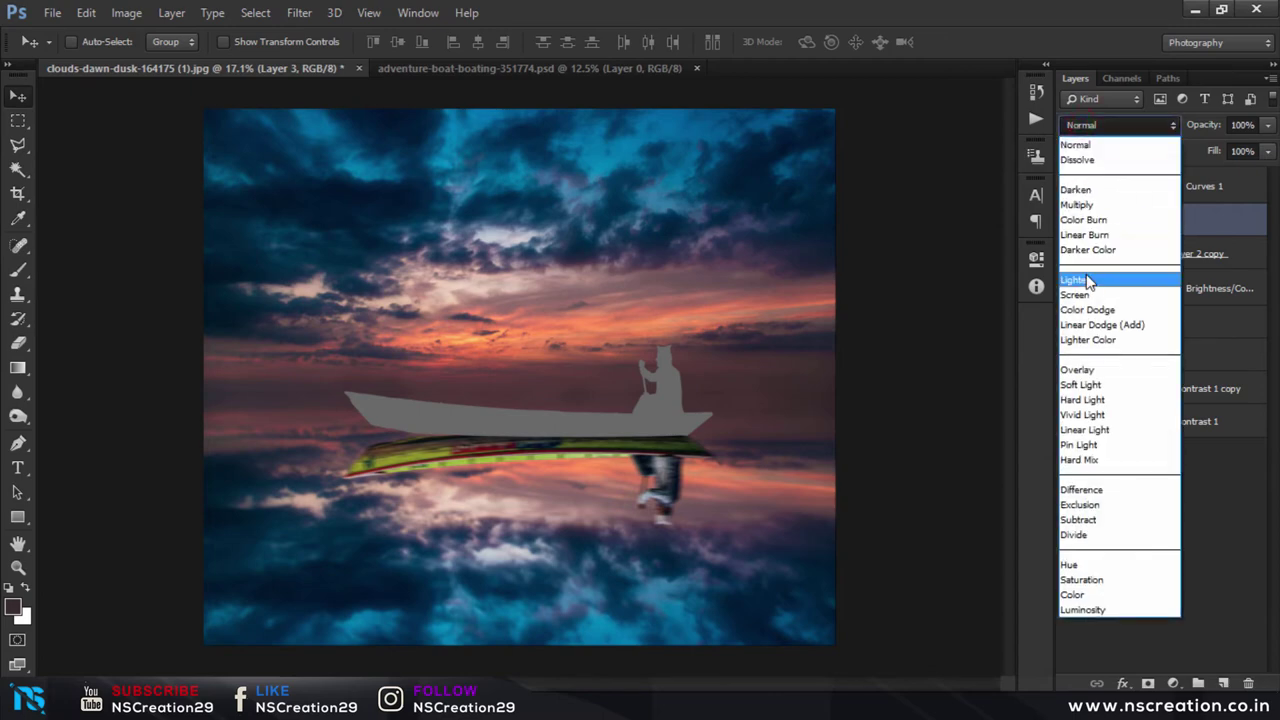
pyautogui.click(1097, 370)
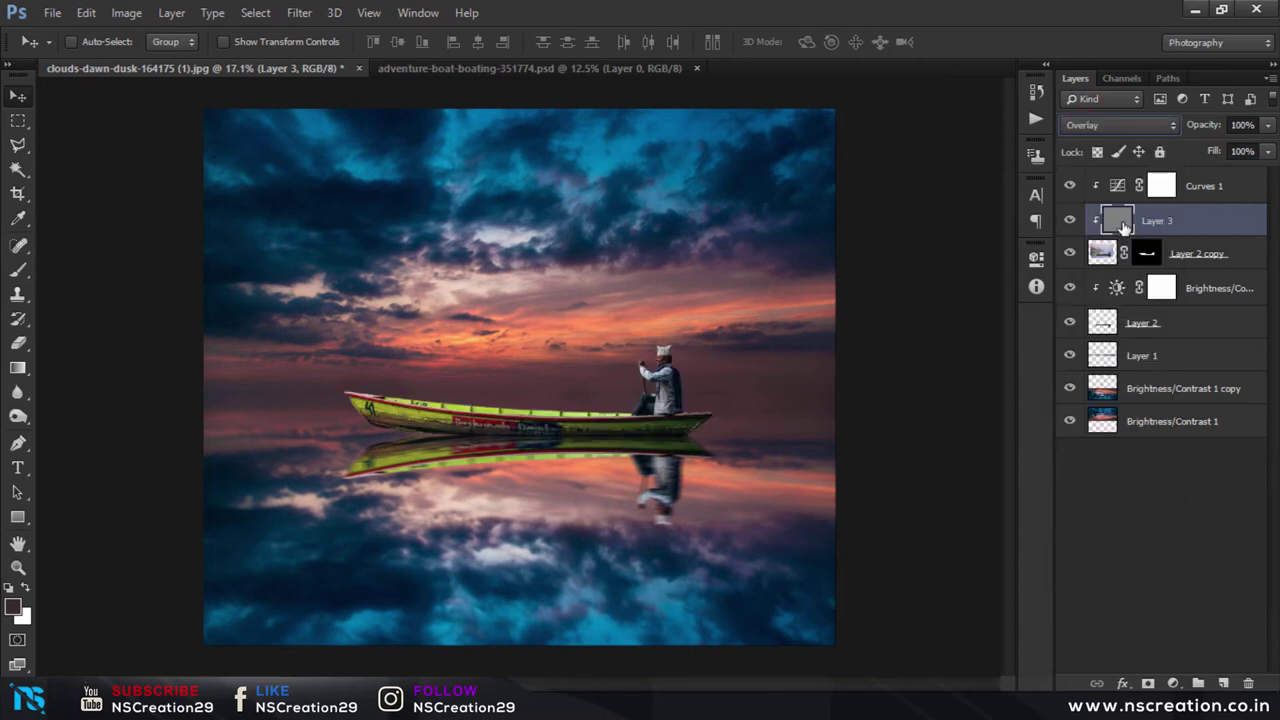
# Step: Dodge the gray Overlay layer over the boat hull and its reflection to brighten them
pyautogui.click(17, 416)
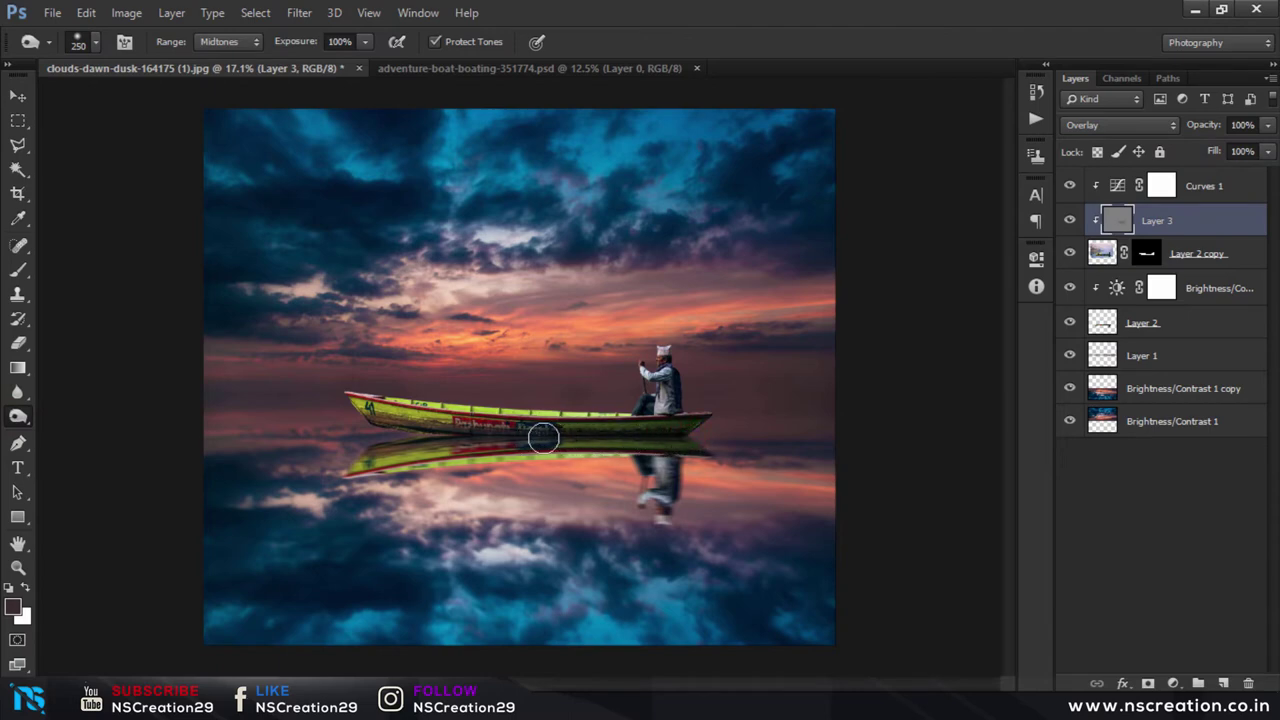
pyautogui.moveTo(530, 437); pyautogui.dragTo(414, 423)
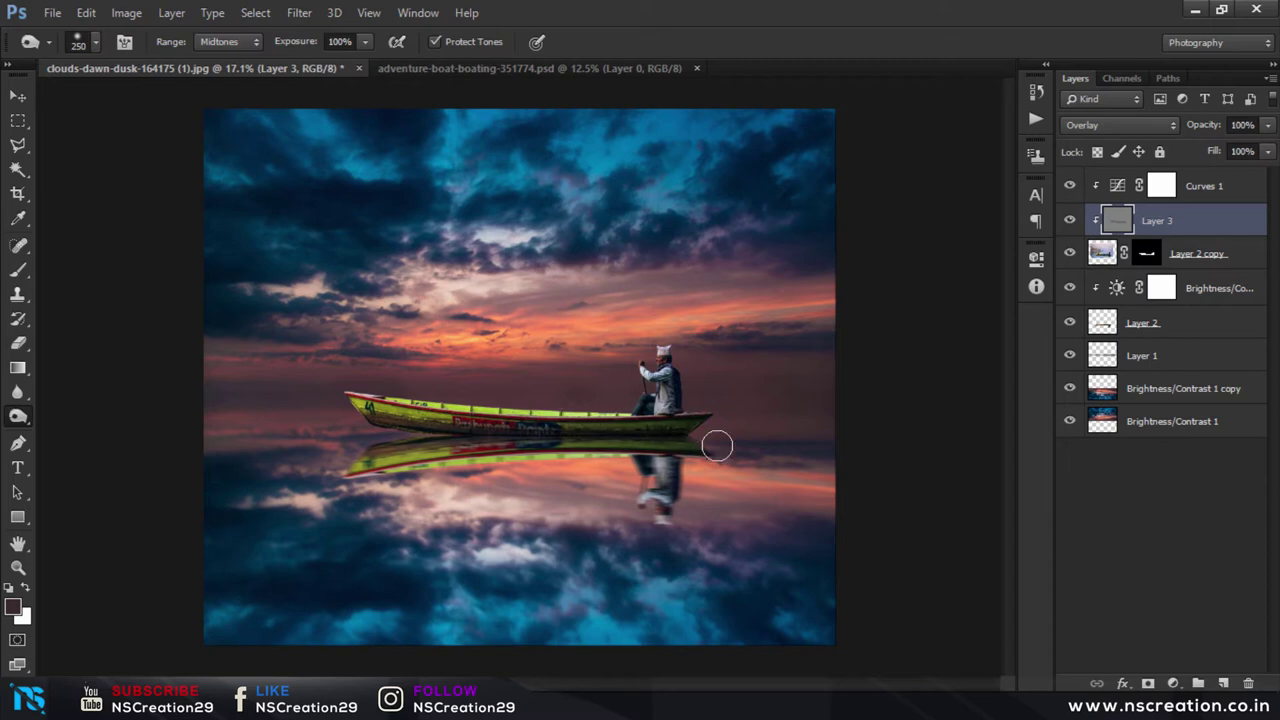
pyautogui.moveTo(717, 444); pyautogui.dragTo(647, 450)
pyautogui.moveTo(363, 426); pyautogui.dragTo(316, 394)
pyautogui.click(553, 450)
pyautogui.click(18, 97)
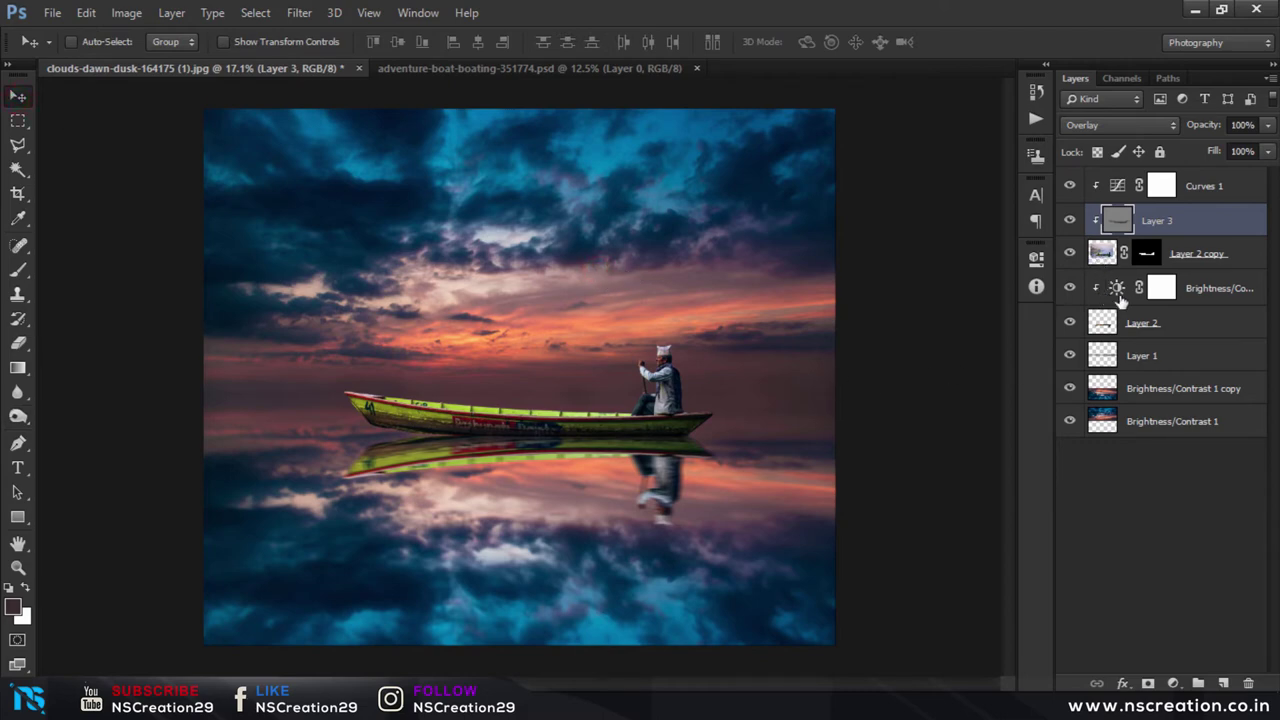
# Step: Lower Brightness/Contrast 2's brightness from -31 to -48
pyautogui.doubleClick(1117, 287)
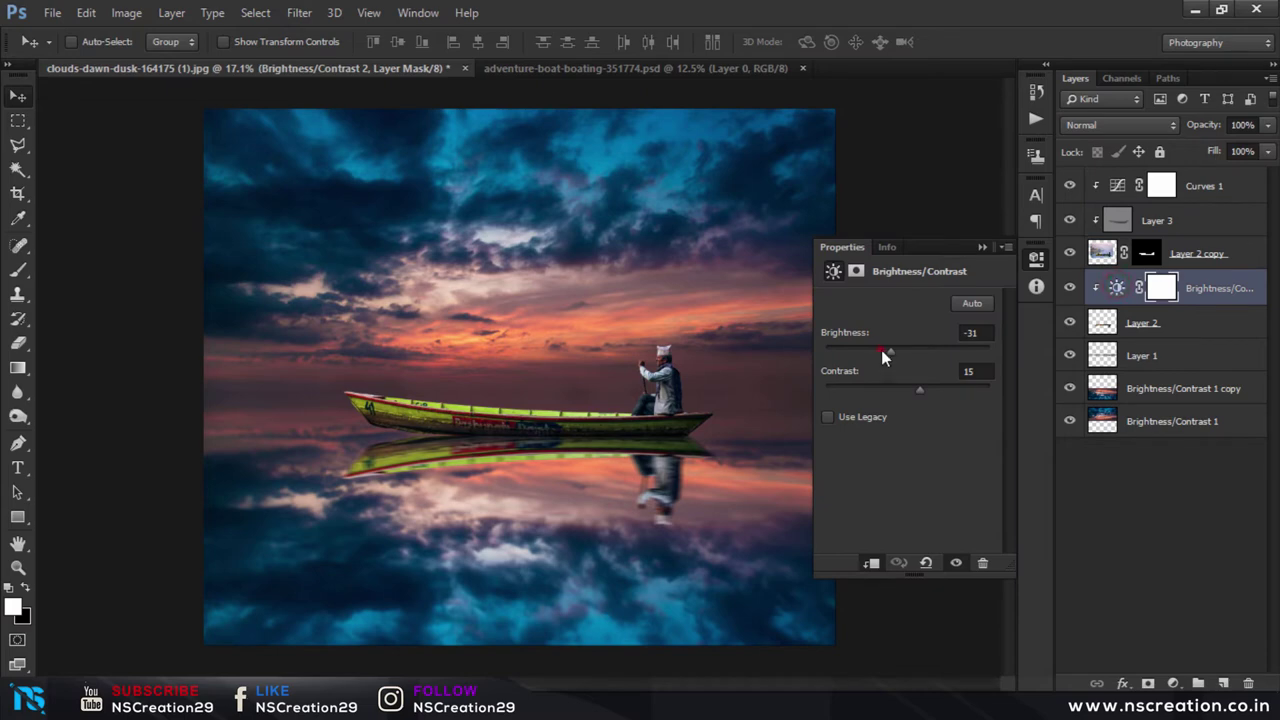
pyautogui.moveTo(883, 355); pyautogui.dragTo(881, 355)
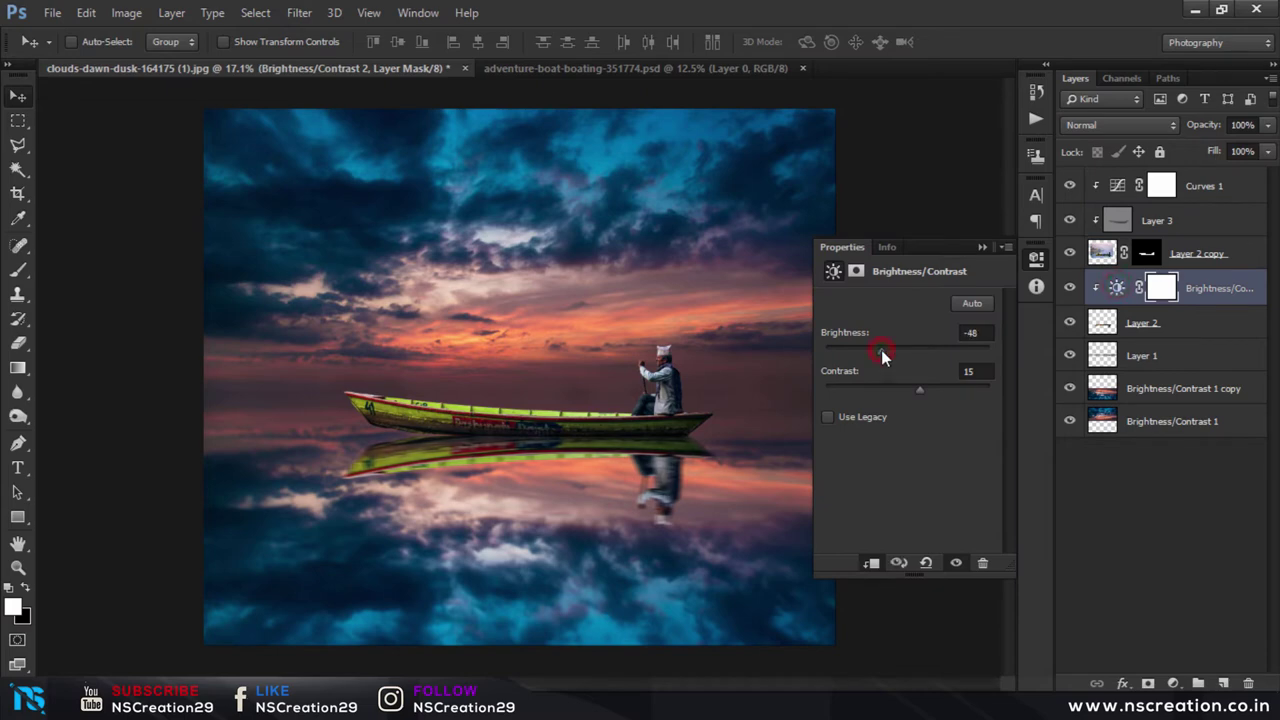
pyautogui.click(979, 248)
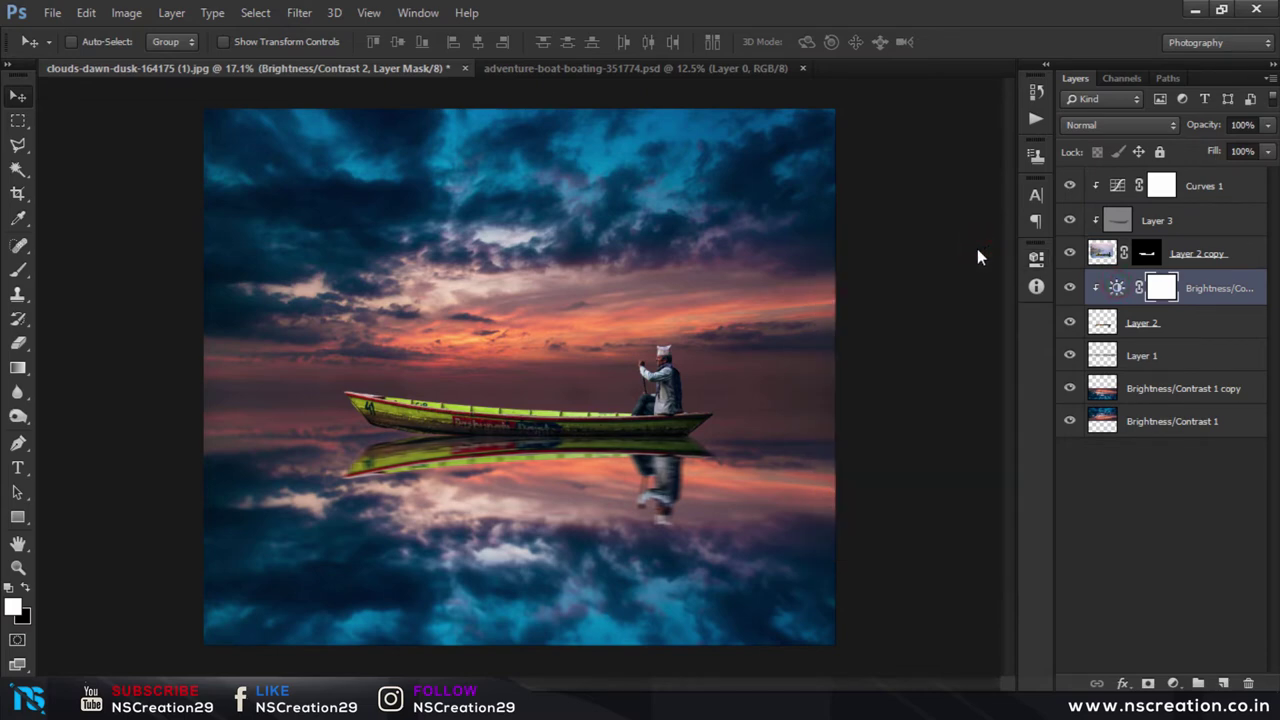
pyautogui.click(797, 328)
pyautogui.click(1178, 181)
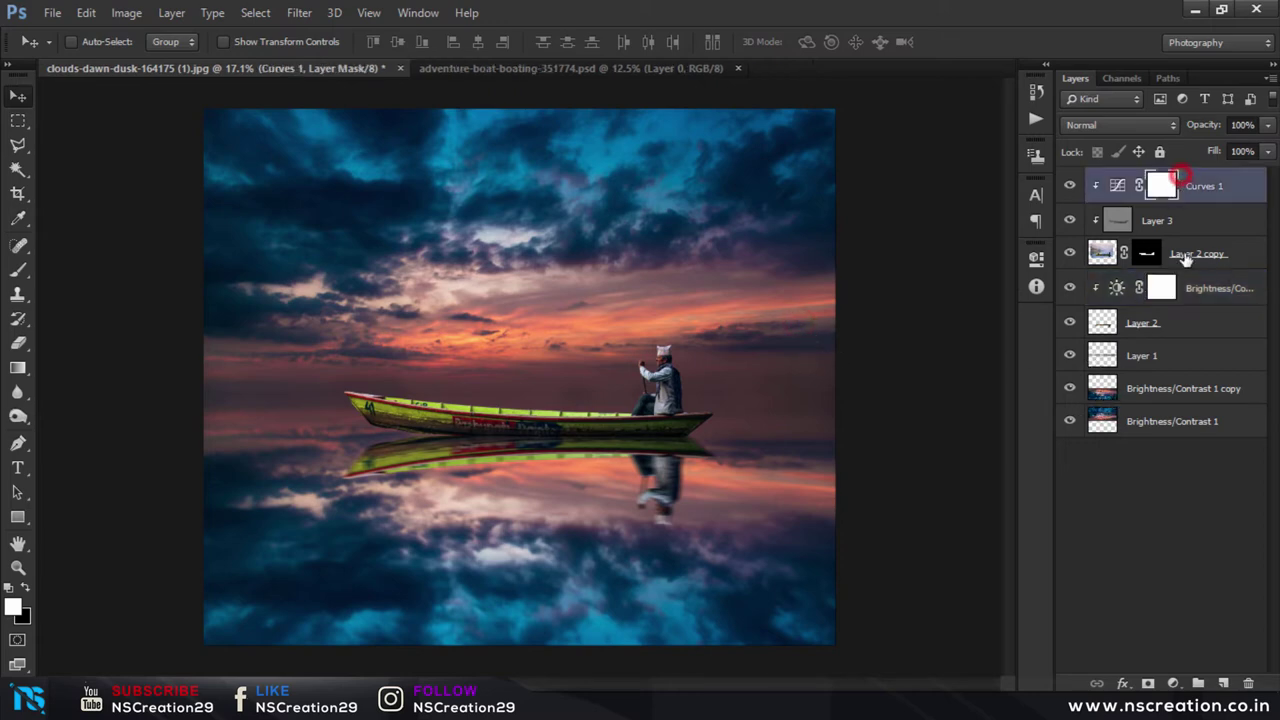
# Step: On a new layer, paint a large soft light-pink spot, sampled from the sky, at 100% opacity
pyautogui.click(1223, 683)
pyautogui.press('x')
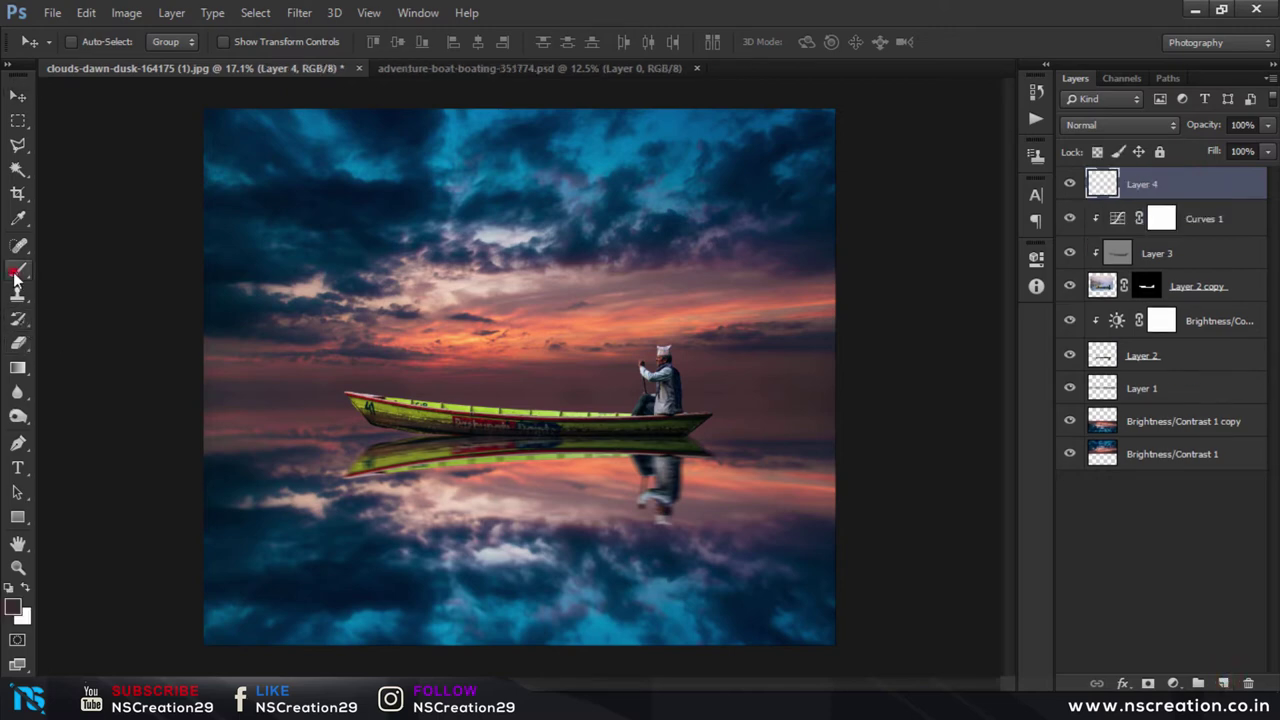
pyautogui.click(18, 270)
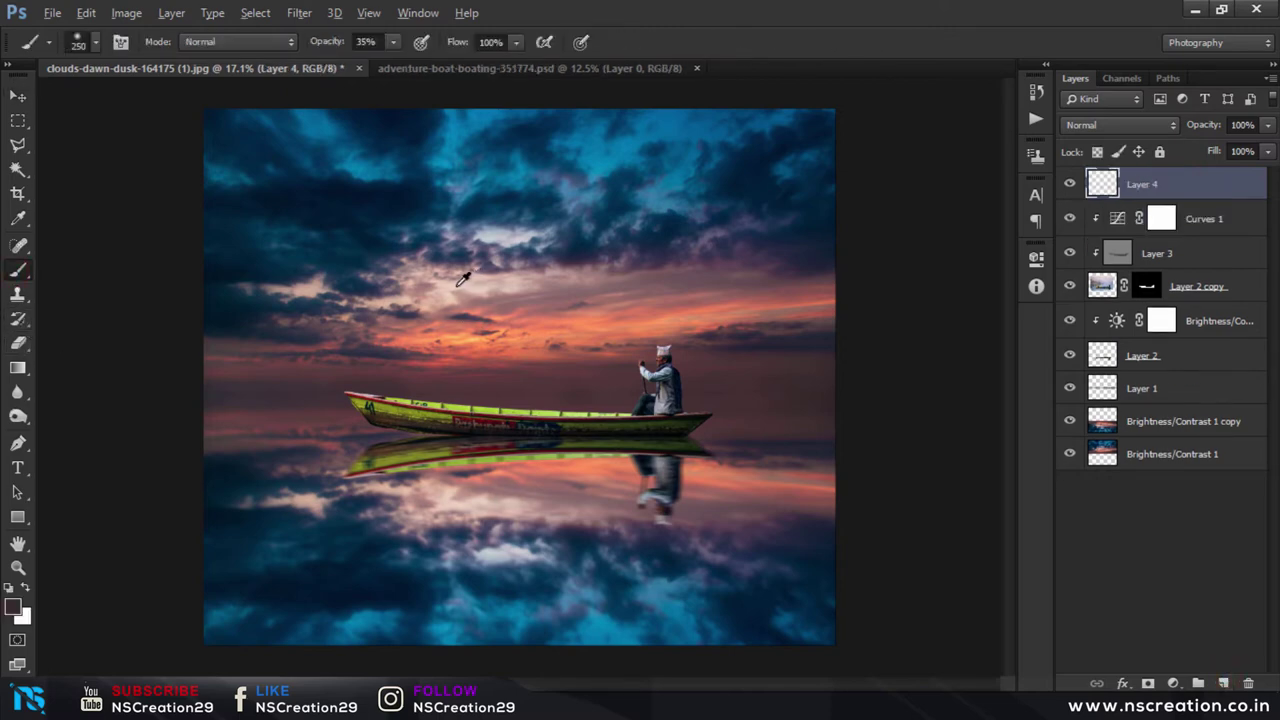
pyautogui.keyDown('alt'); pyautogui.click(461, 279); pyautogui.keyUp('alt')
pyautogui.press(']')
pyautogui.press(']')
pyautogui.press(']')
pyautogui.press(']')
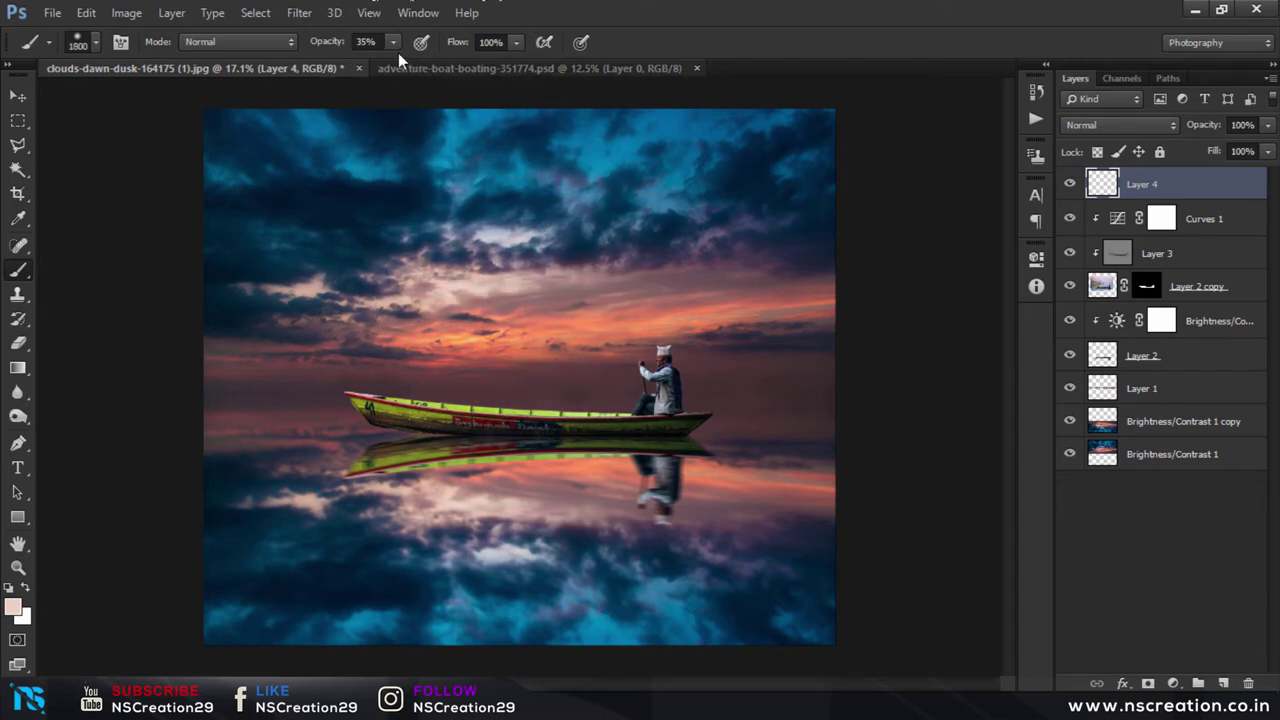
pyautogui.moveTo(327, 41); pyautogui.dragTo(400, 41)
pyautogui.click(486, 273)
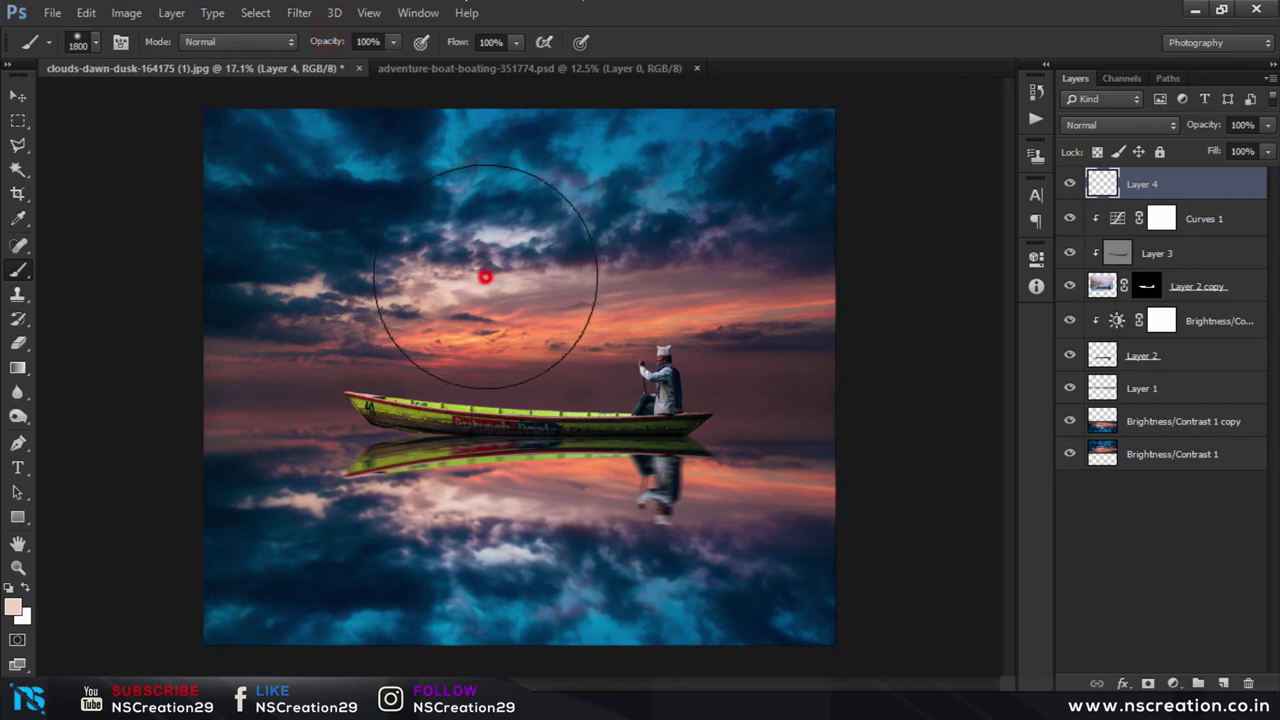
# Step: Set the glow layer to Screen, nudge it upward, and lower its opacity to 59%
pyautogui.click(1098, 124)
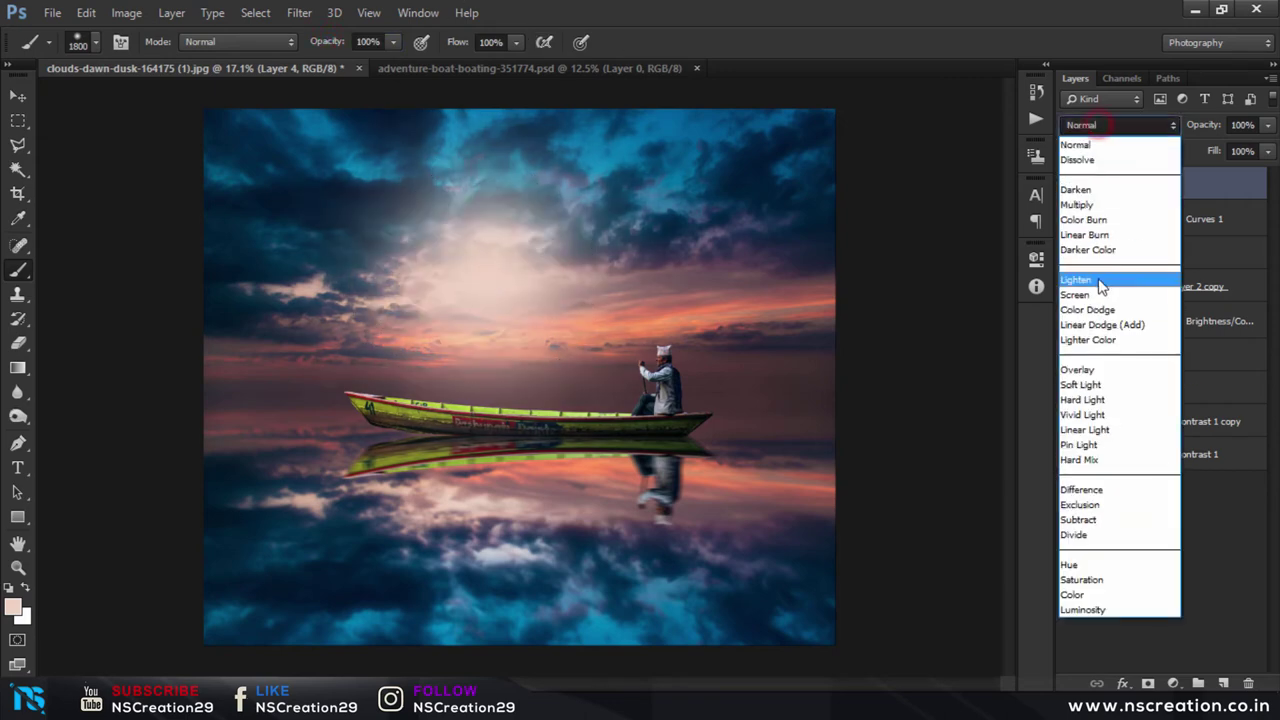
pyautogui.click(1100, 282)
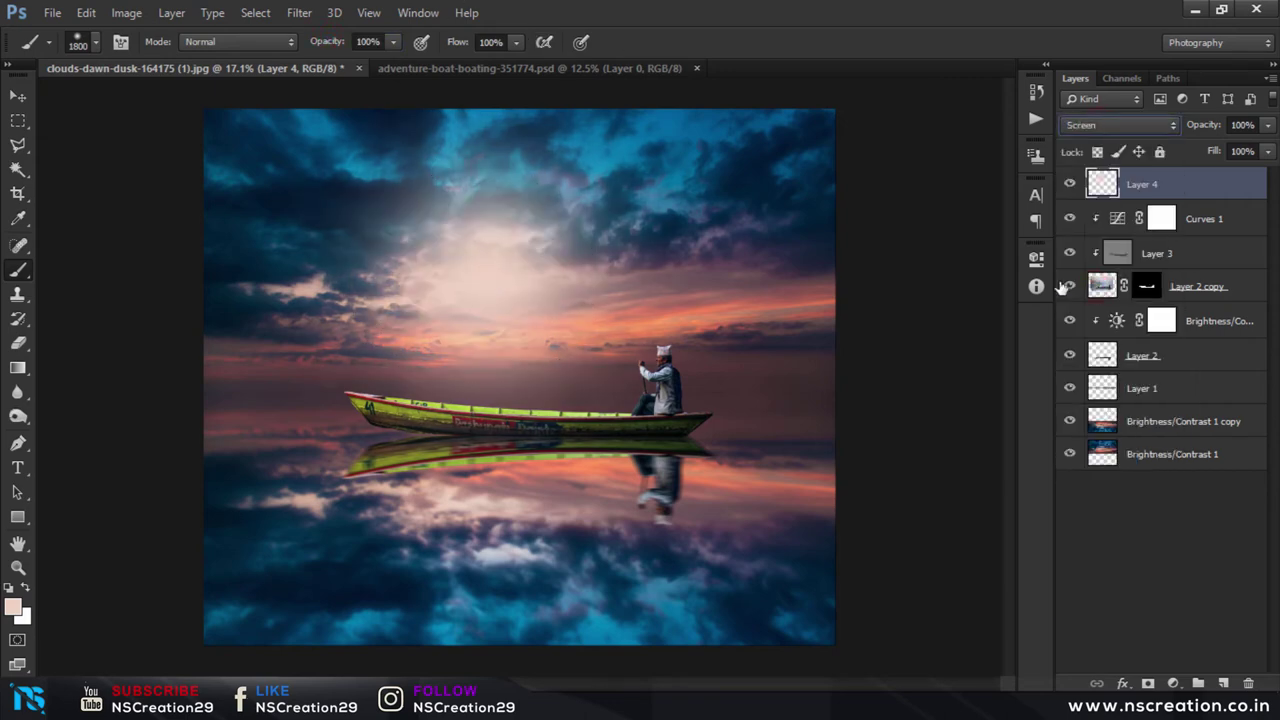
pyautogui.click(18, 94)
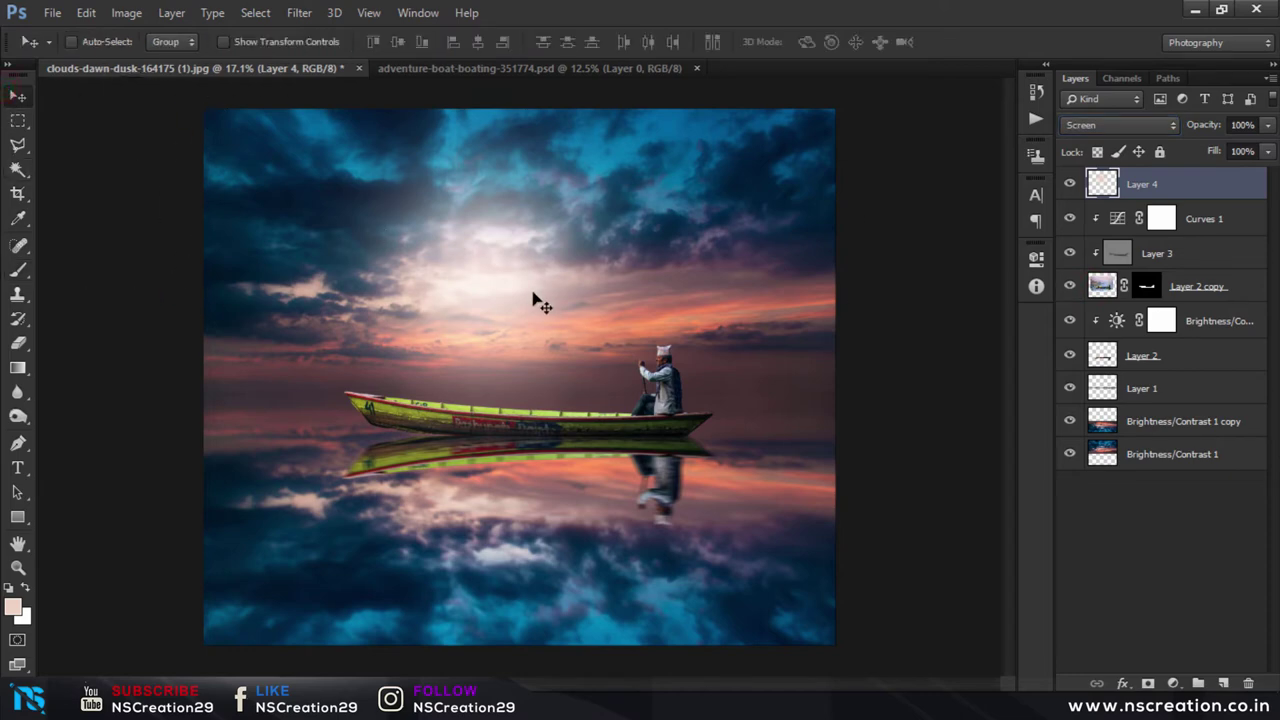
pyautogui.moveTo(533, 300); pyautogui.dragTo(535, 275)
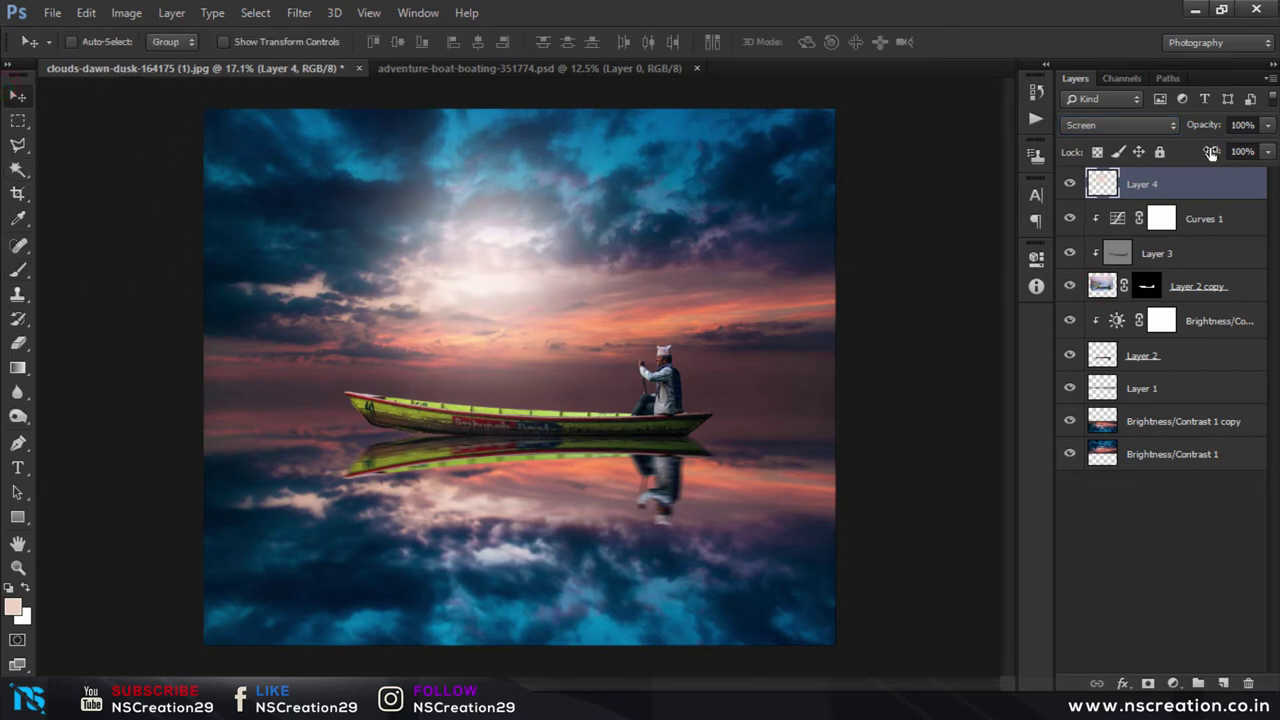
pyautogui.moveTo(1207, 128); pyautogui.dragTo(1144, 136)
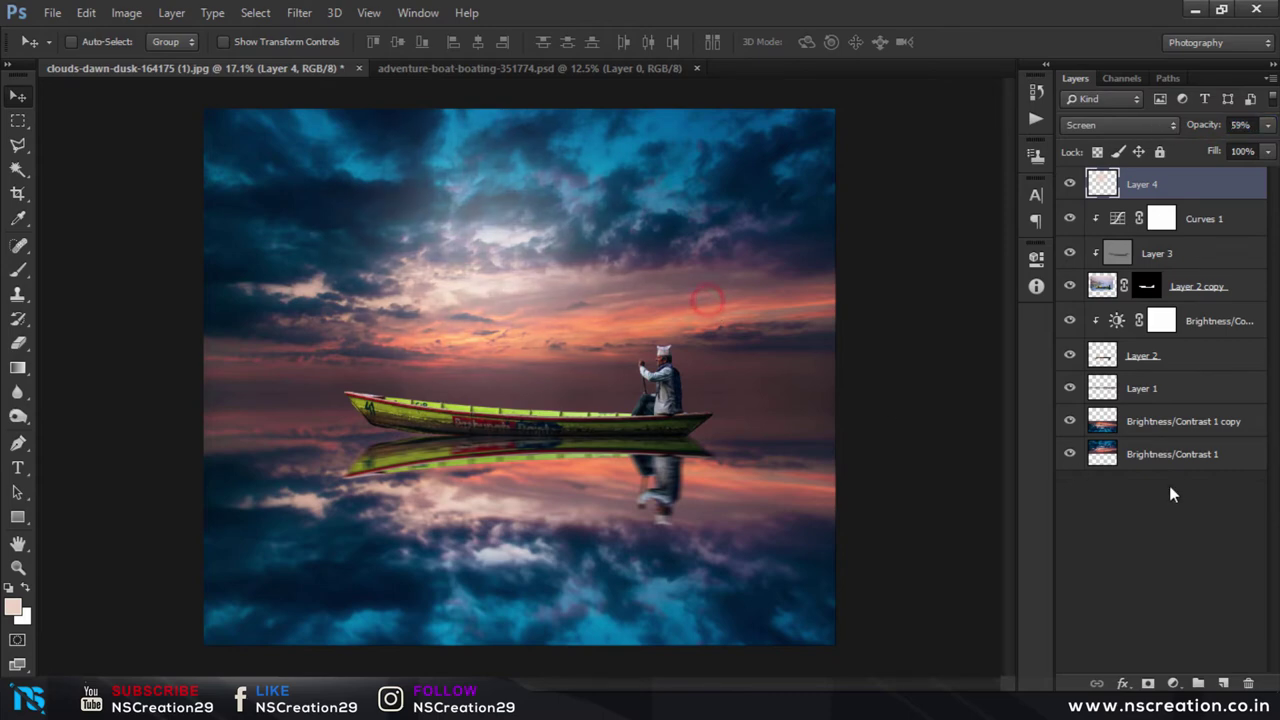
# Step: Clip a new Brightness/Contrast layer to Brightness/Contrast 1 copy with brightness -29
pyautogui.click(1110, 425)
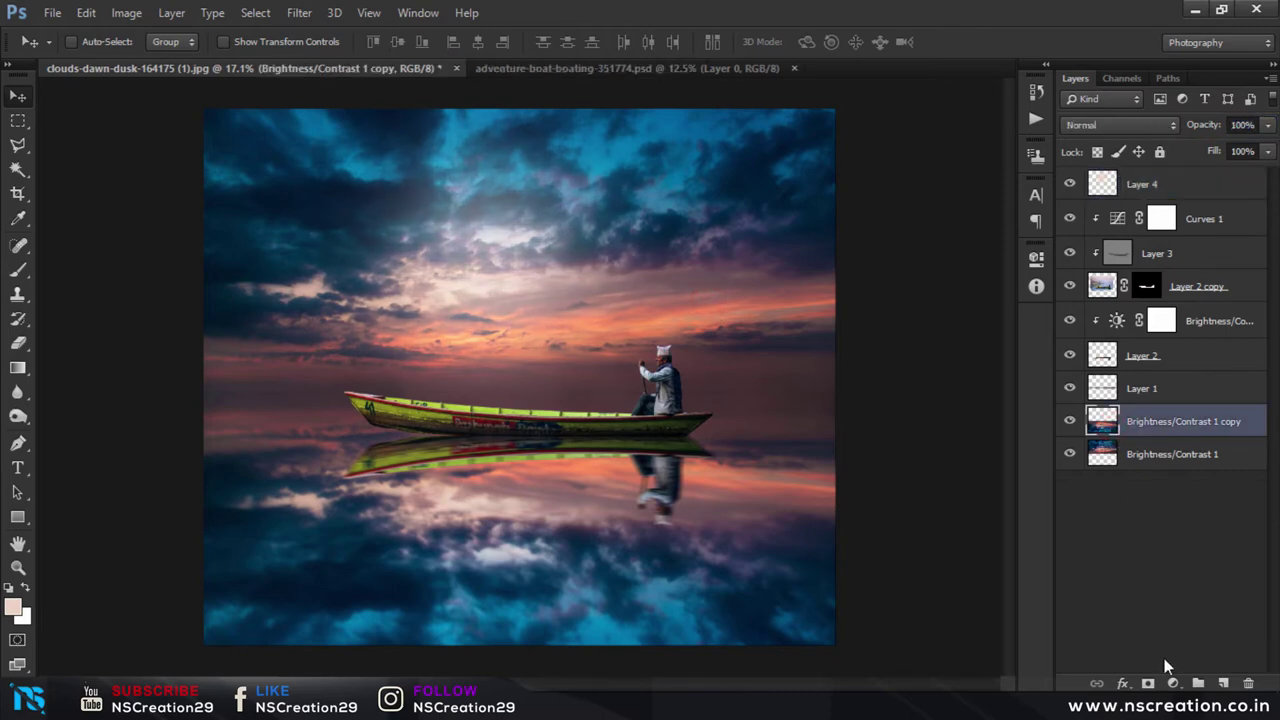
pyautogui.click(1173, 684)
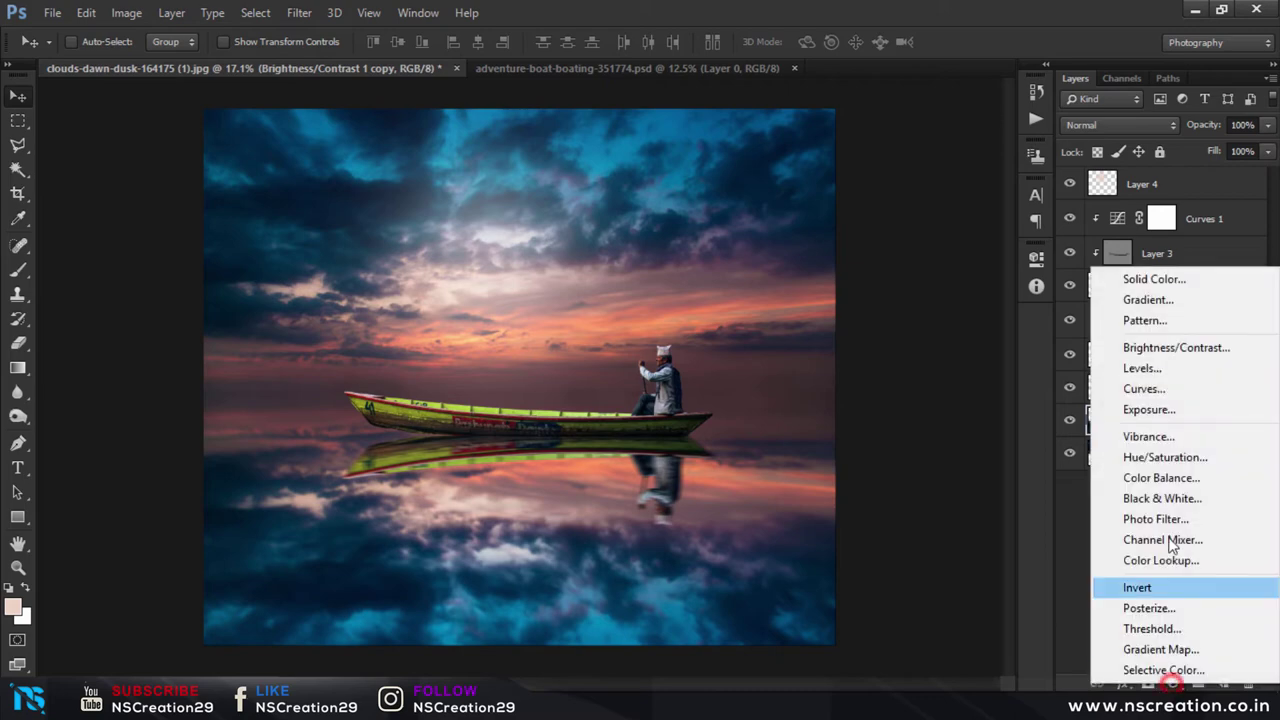
pyautogui.click(1158, 350)
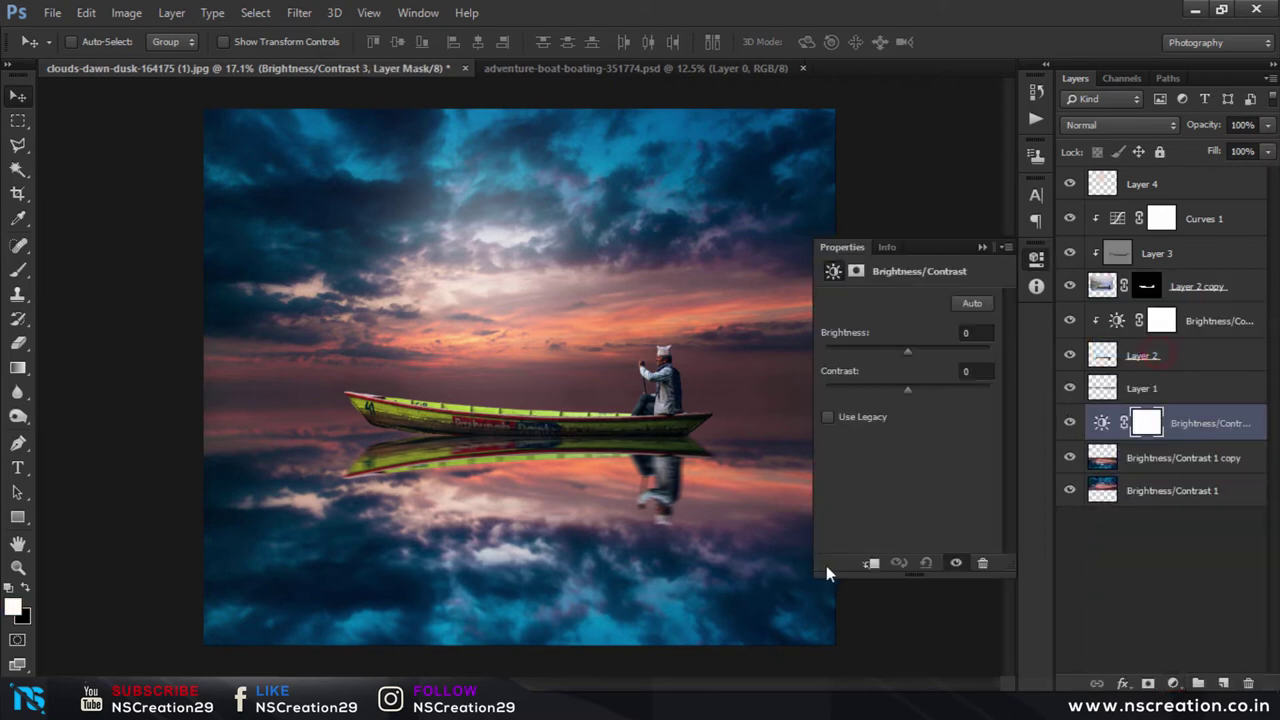
pyautogui.click(872, 563)
pyautogui.click(900, 350)
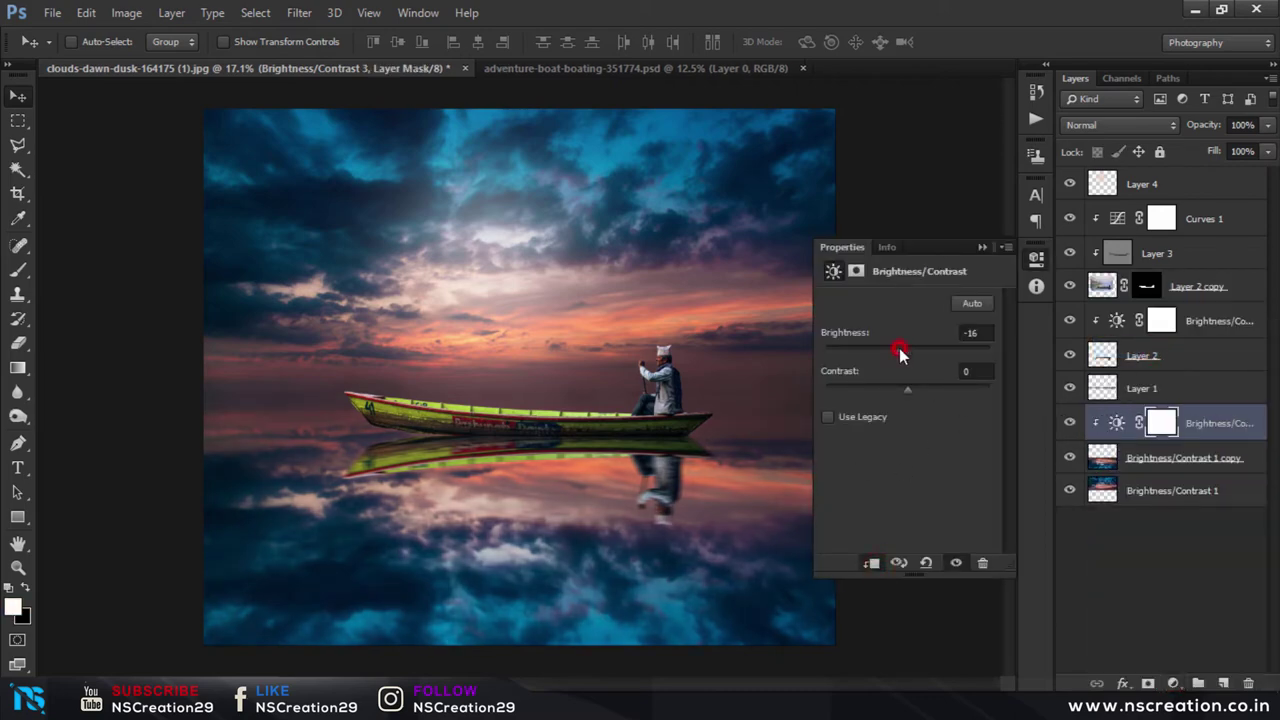
pyautogui.moveTo(899, 350); pyautogui.dragTo(892, 349)
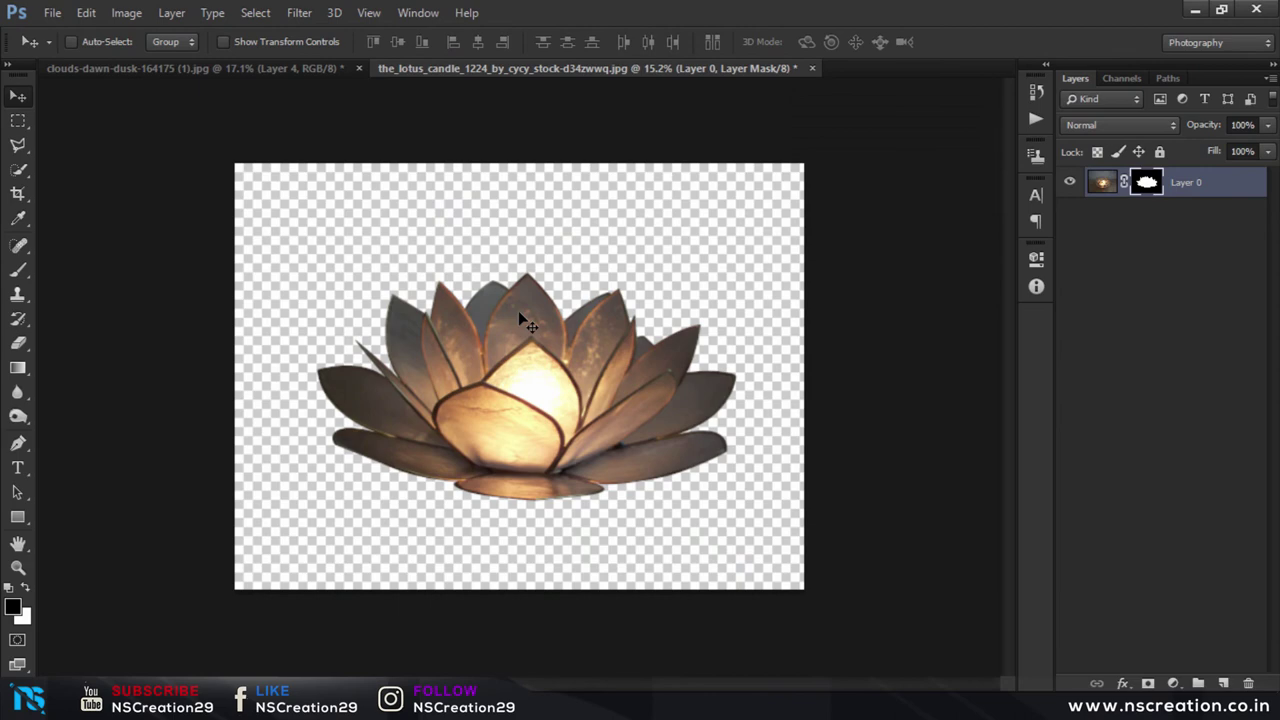
# Step: Scale the lotus candle down to about 9% and place it on the water at lower left
pyautogui.moveTo(527, 323)
pyautogui.mouseDown()
pyautogui.moveTo(286, 76)
pyautogui.moveTo(462, 276)
pyautogui.mouseUp()
pyautogui.moveTo(517, 363); pyautogui.dragTo(528, 417)
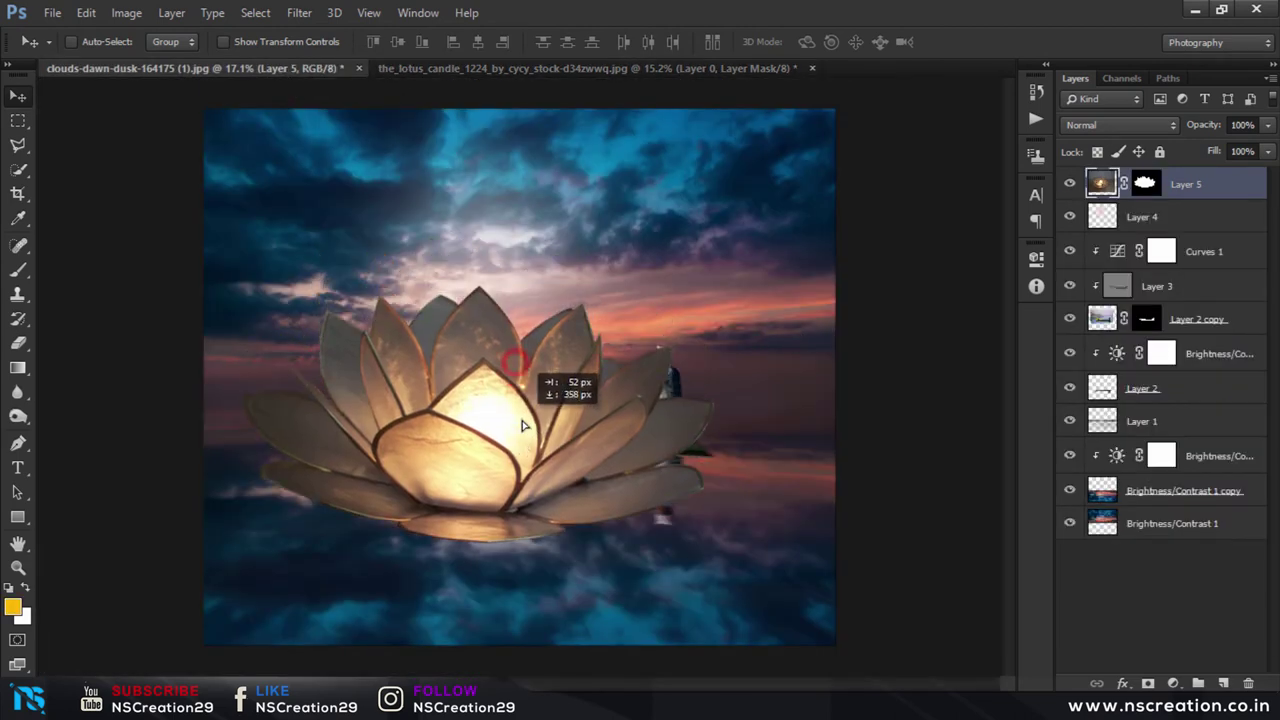
pyautogui.hotkey('ctrl', 't')
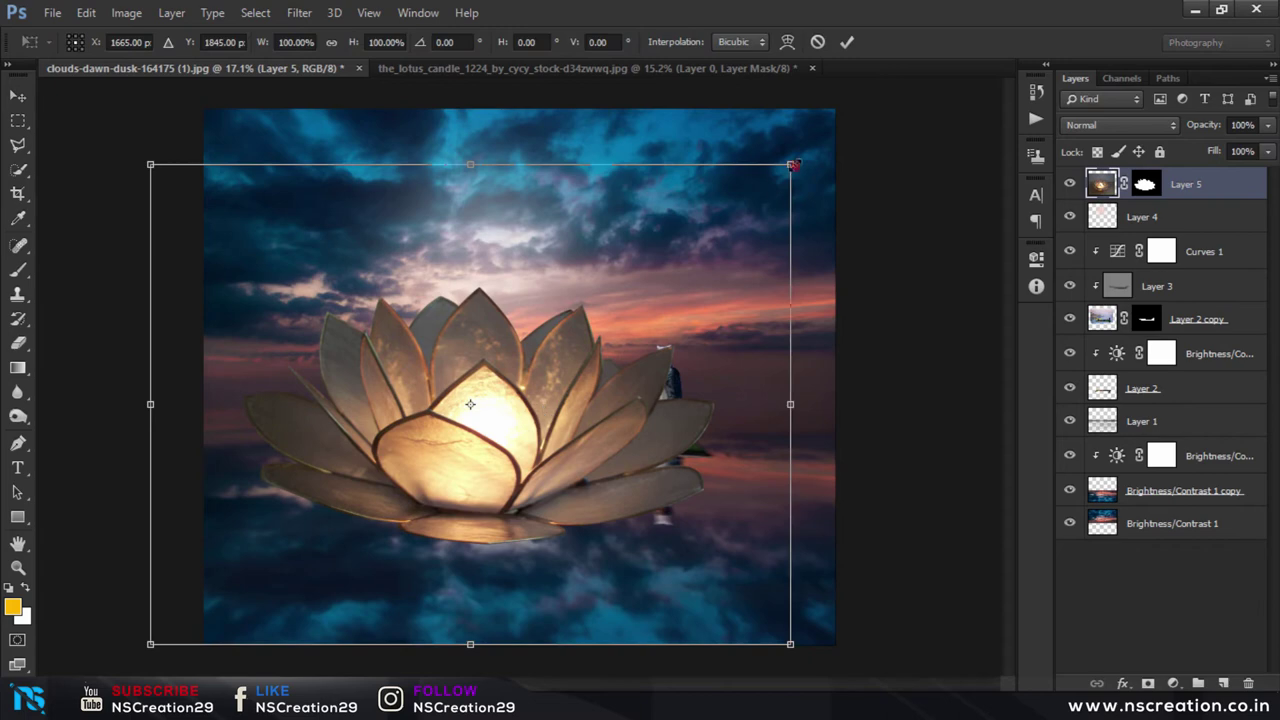
pyautogui.moveTo(792, 165); pyautogui.dragTo(591, 314)
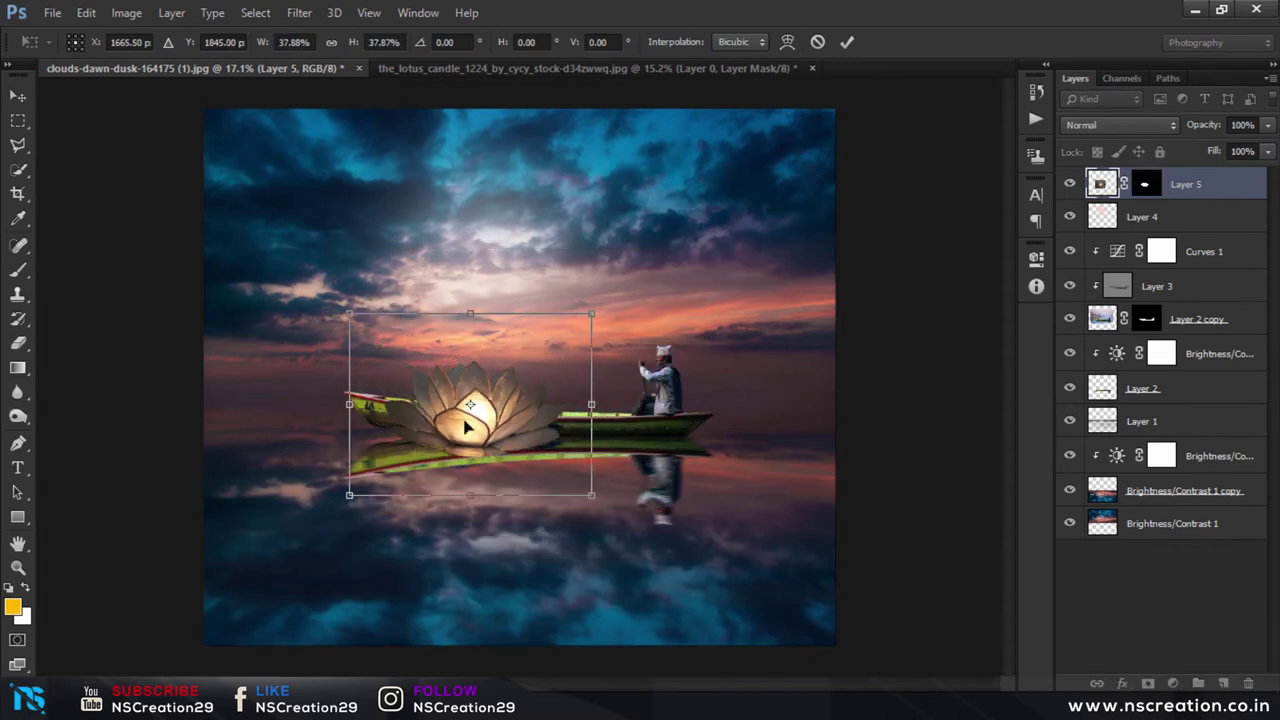
pyautogui.moveTo(465, 427)
pyautogui.mouseDown()
pyautogui.moveTo(372, 502)
pyautogui.moveTo(320, 520)
pyautogui.mouseUp()
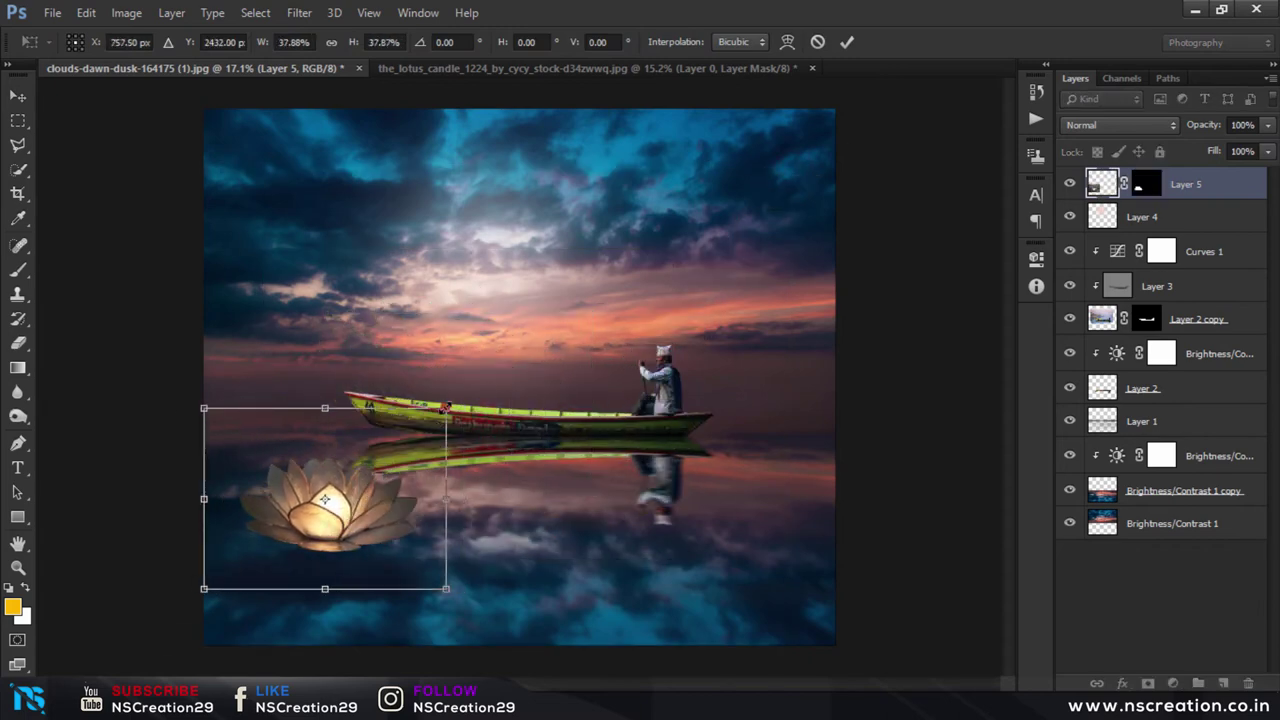
pyautogui.moveTo(446, 408); pyautogui.dragTo(318, 513)
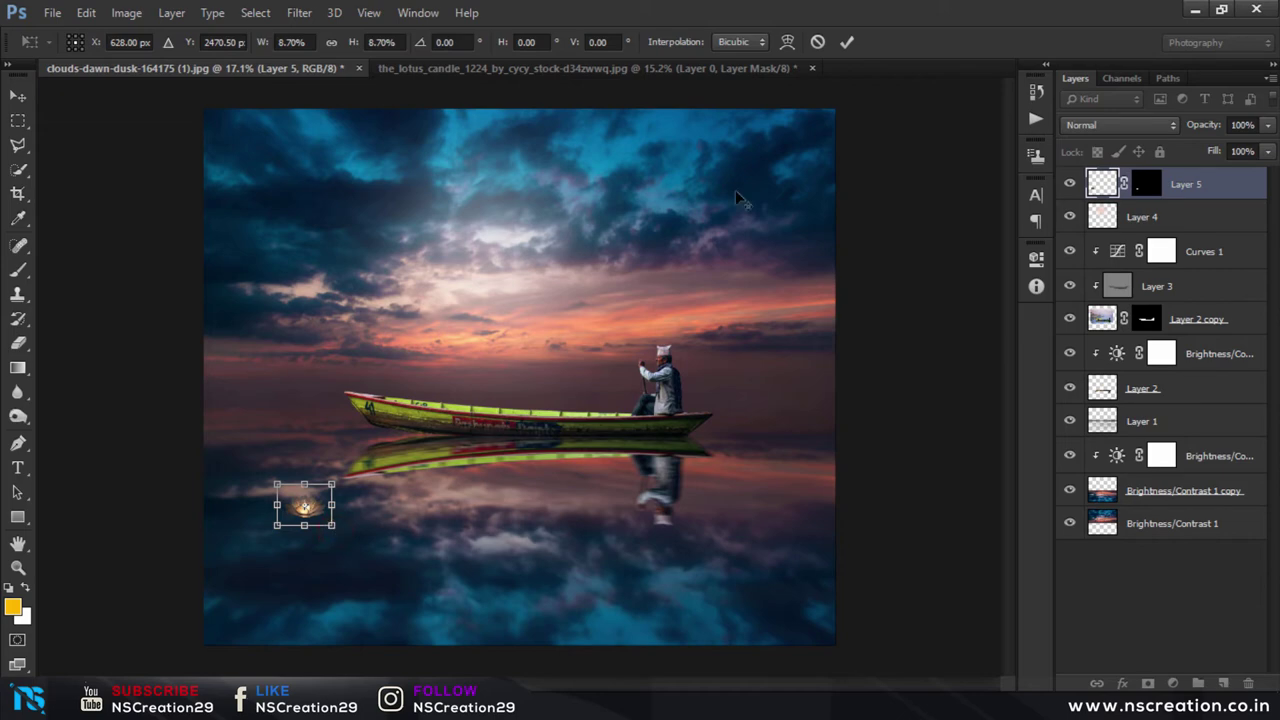
pyautogui.click(846, 42)
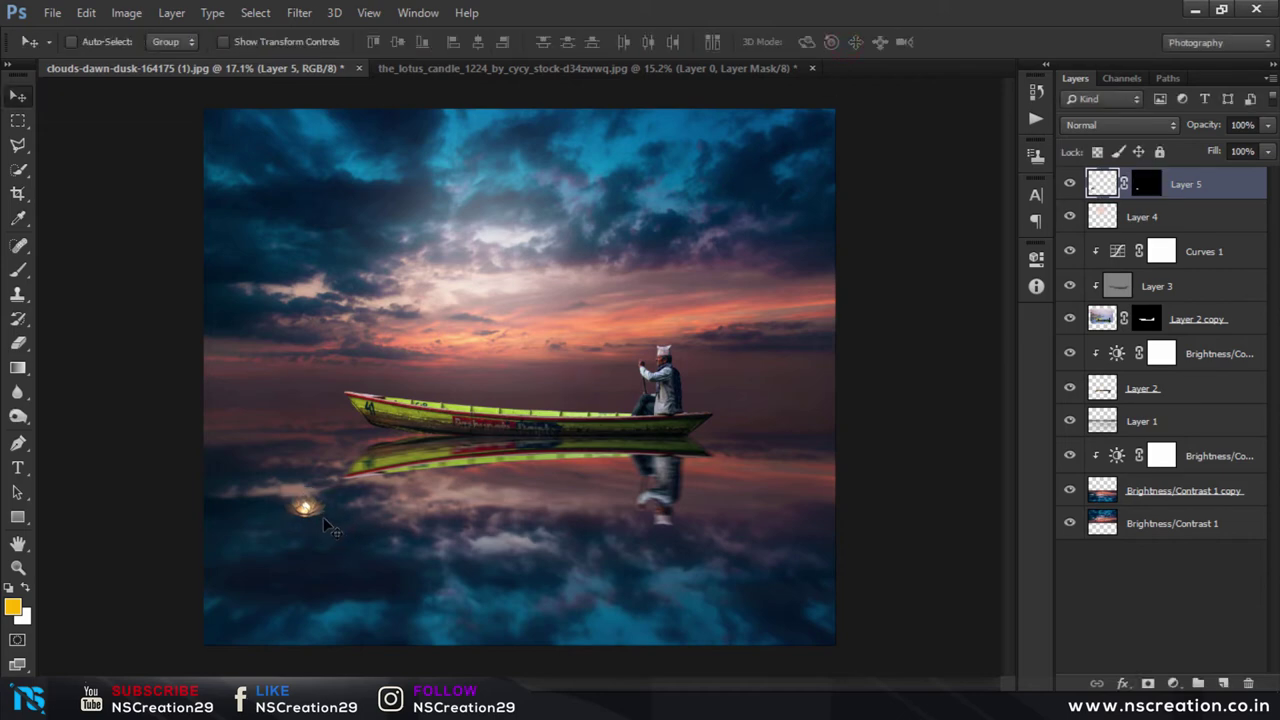
# Step: Duplicate the candle layer, flip one copy vertically, and move it beneath as a reflection
pyautogui.hotkey('ctrl', 'j')
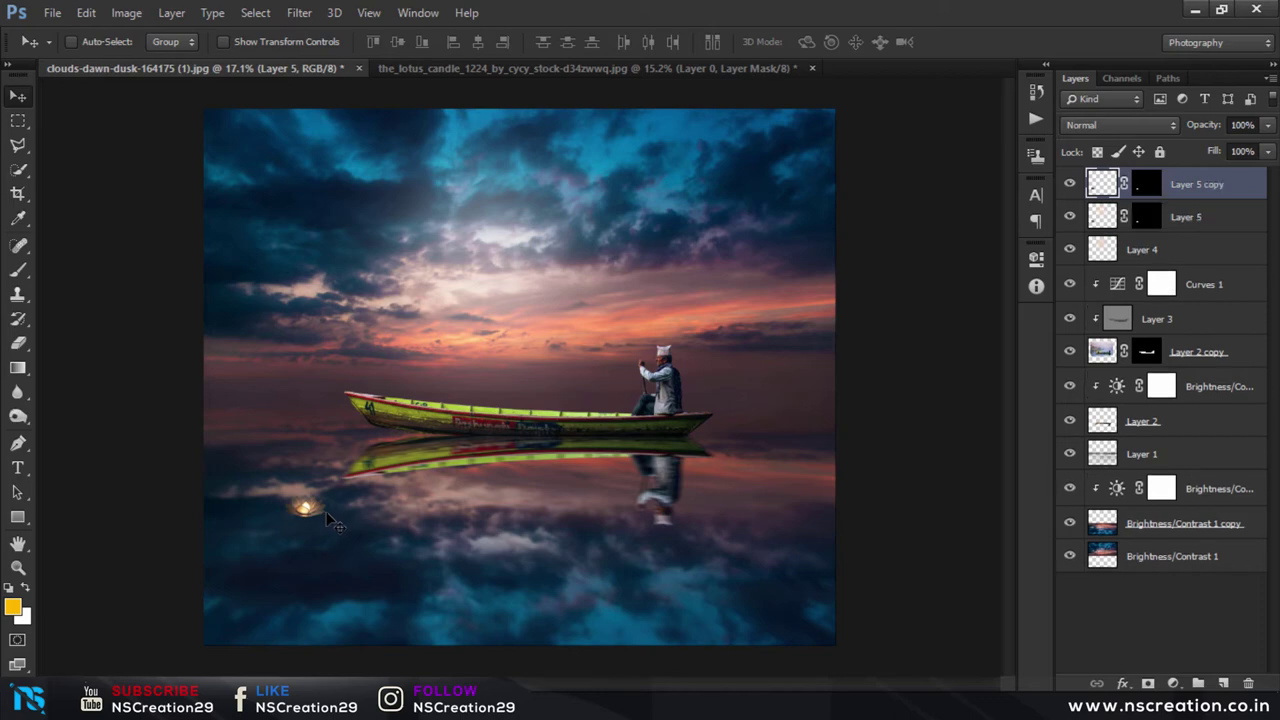
pyautogui.click(1101, 218)
pyautogui.rightClick(1101, 216)
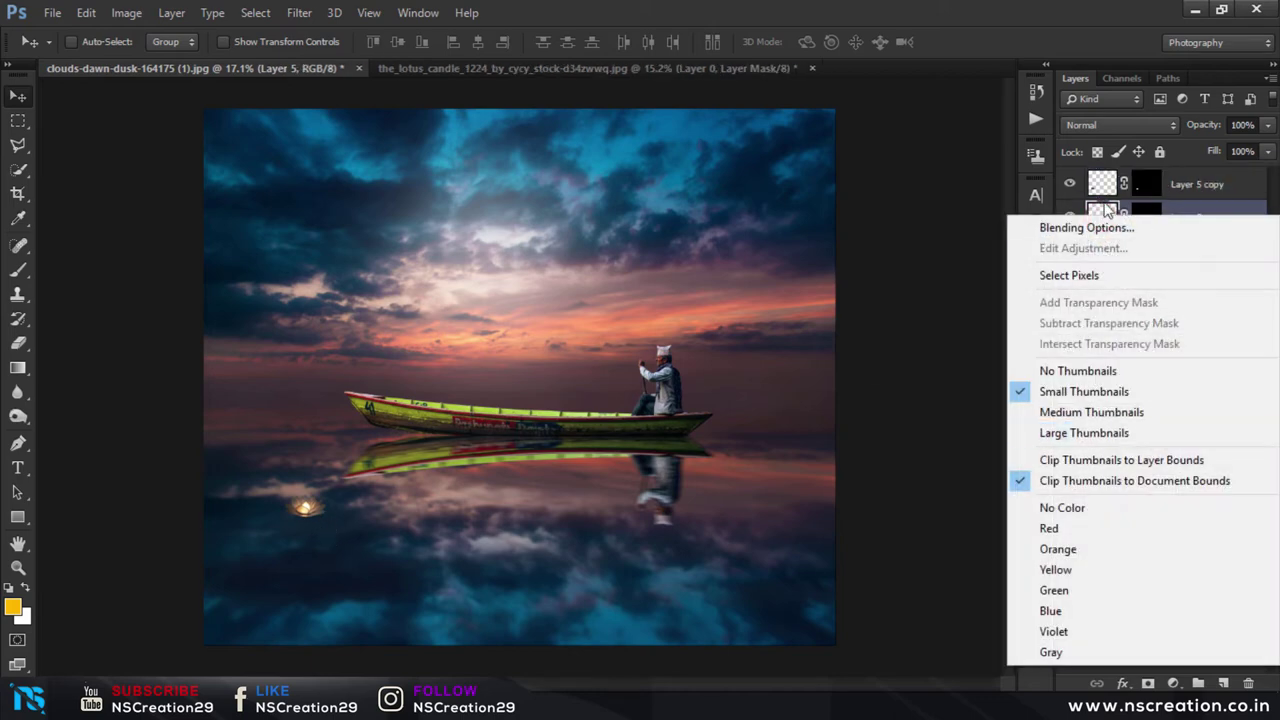
pyautogui.press('Escape')
pyautogui.hotkey('ctrl', 't')
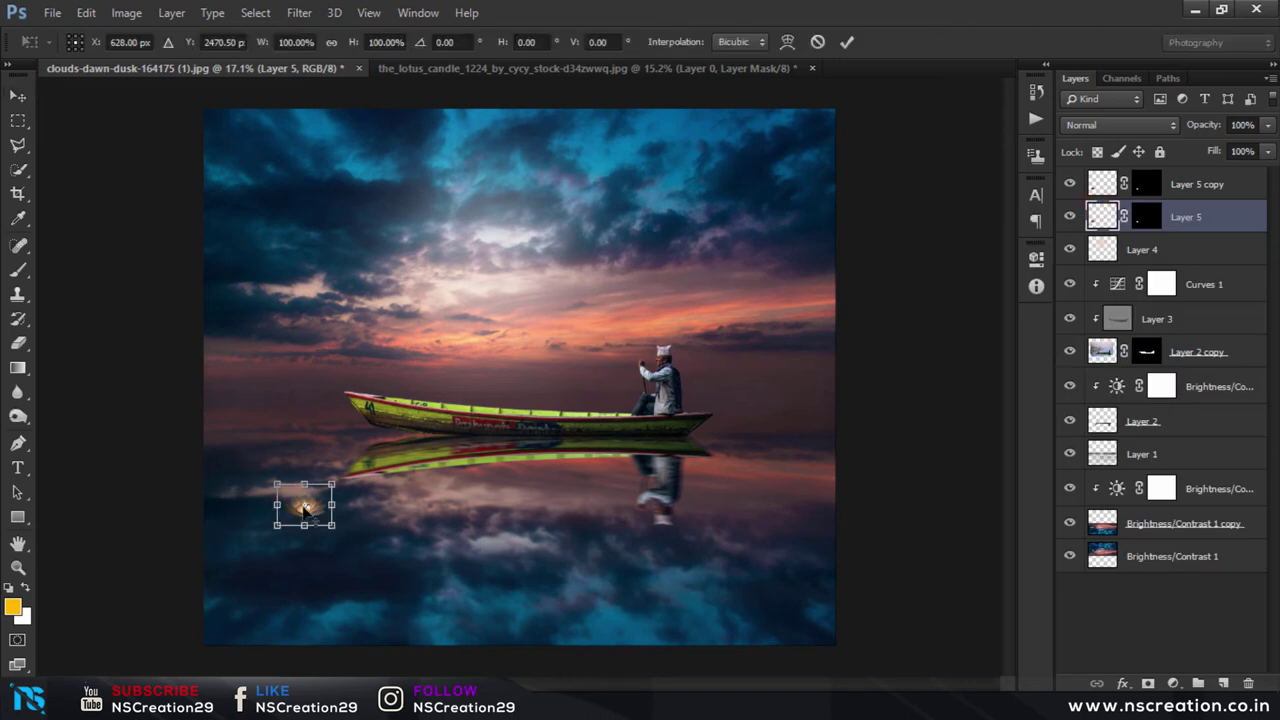
pyautogui.rightClick(322, 512)
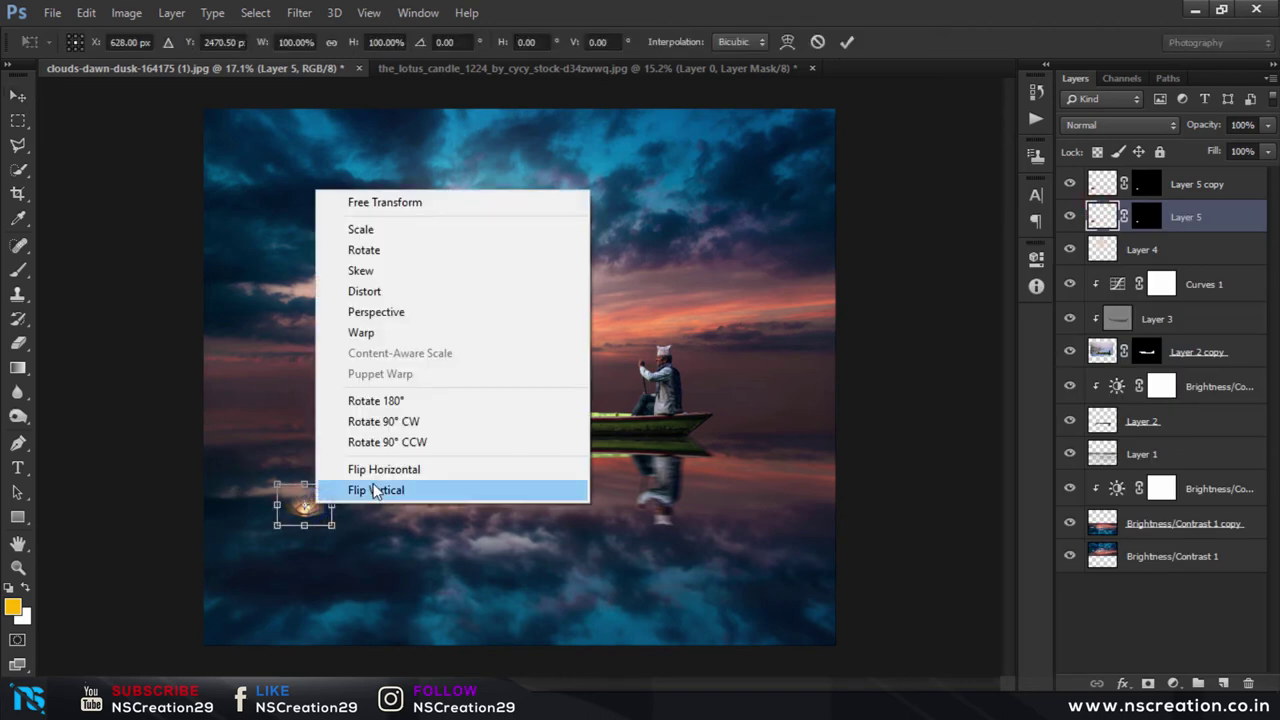
pyautogui.click(373, 490)
pyautogui.click(846, 41)
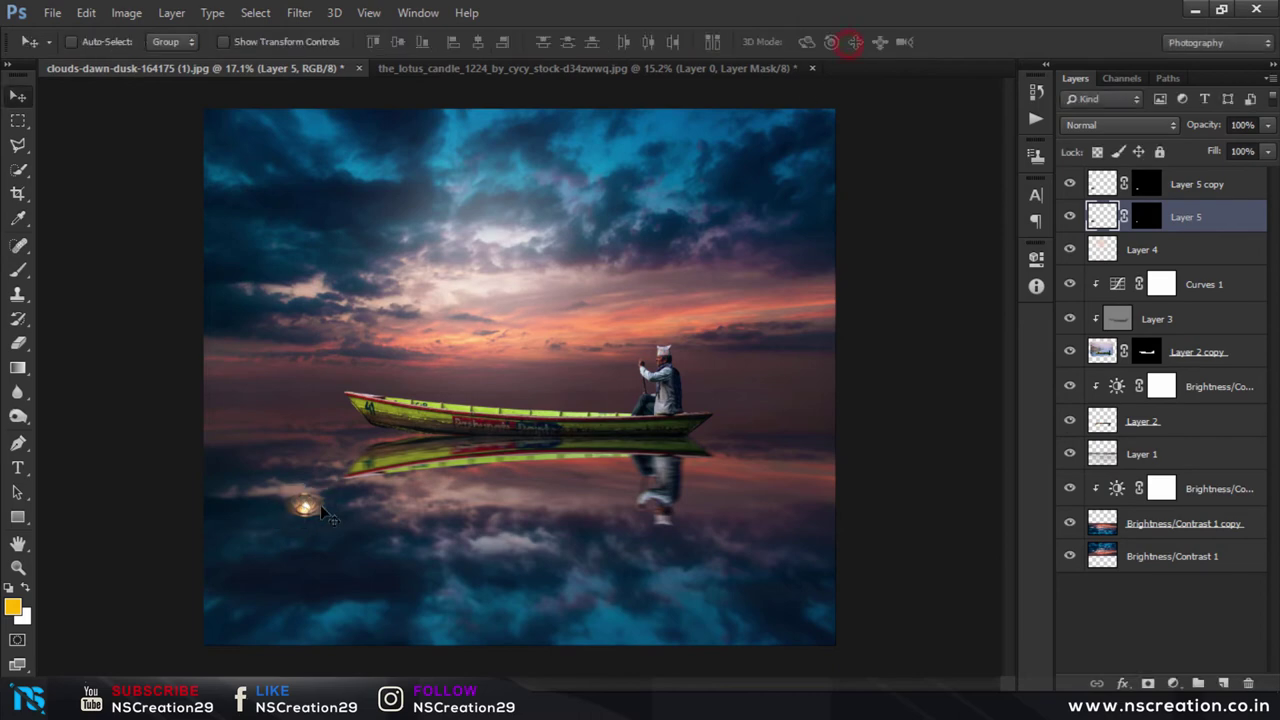
pyautogui.moveTo(323, 511); pyautogui.dragTo(323, 533)
pyautogui.scroll(5, 318, 532)
# Step: Tilt the reflected candle about 5.79° and nudge it into place
pyautogui.hotkey('ctrl', 't')
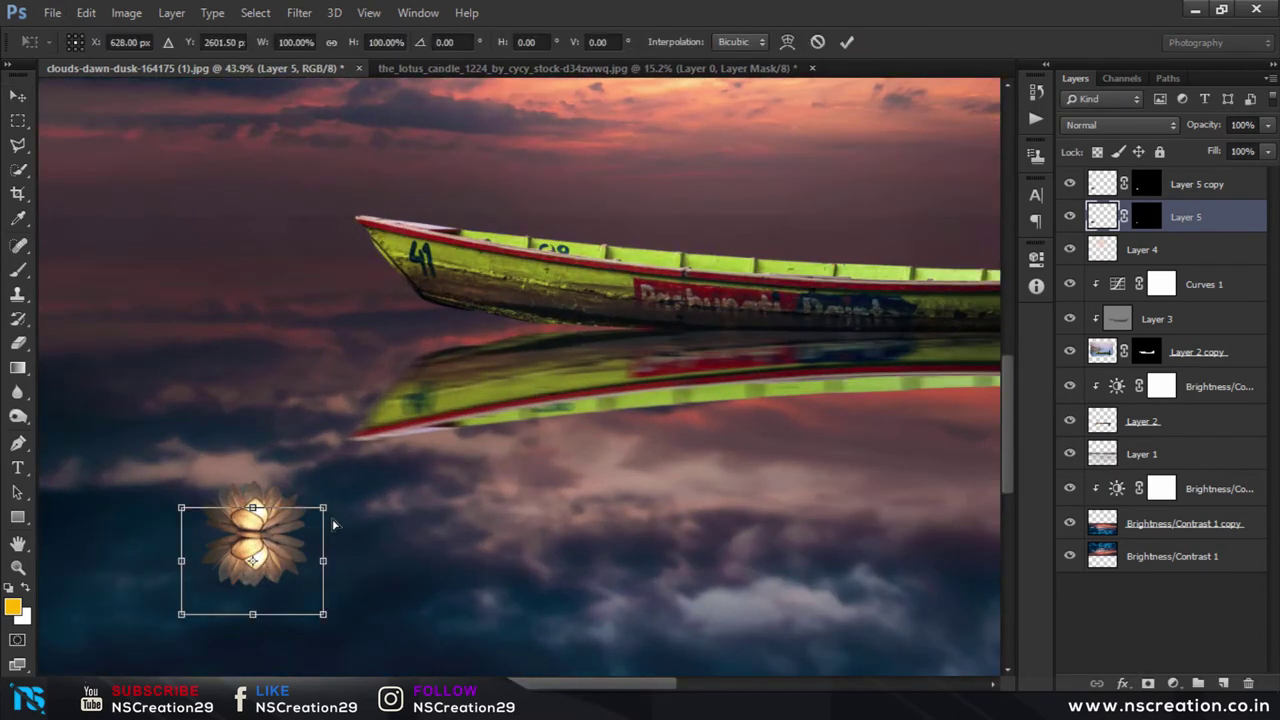
pyautogui.moveTo(350, 515); pyautogui.dragTo(348, 532)
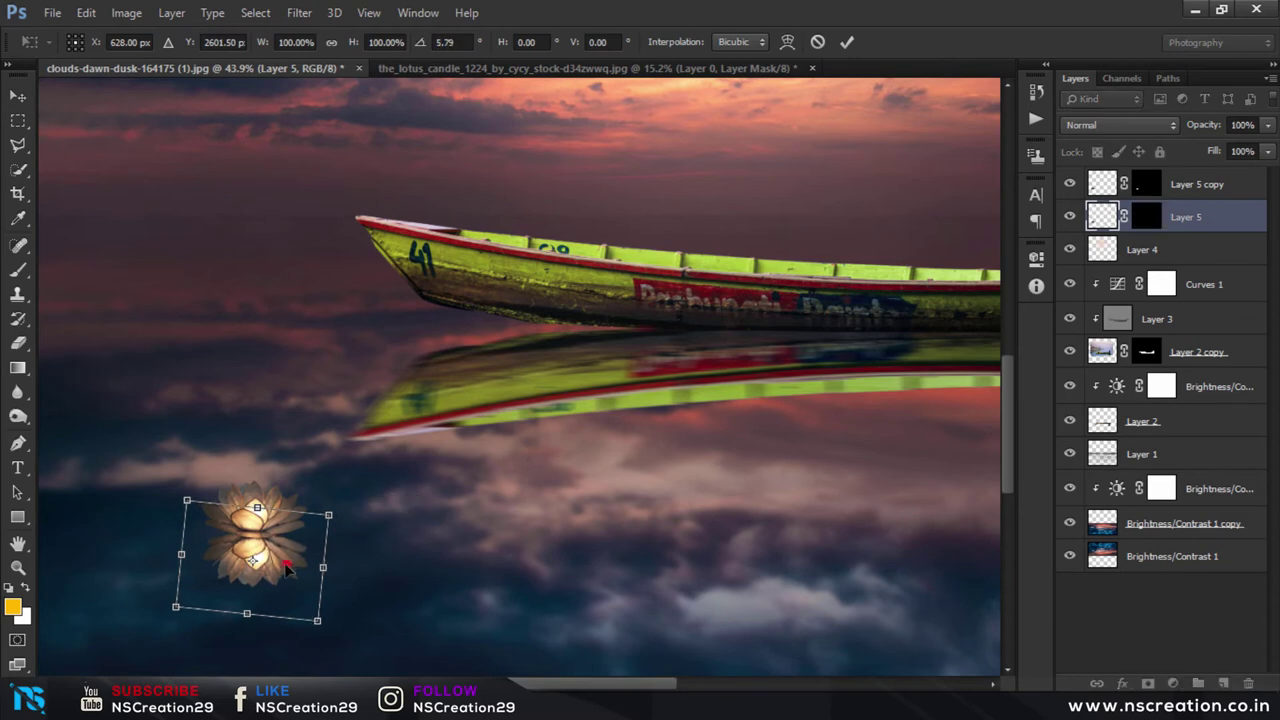
pyautogui.moveTo(290, 568); pyautogui.dragTo(287, 567)
pyautogui.moveTo(253, 560); pyautogui.dragTo(252, 560)
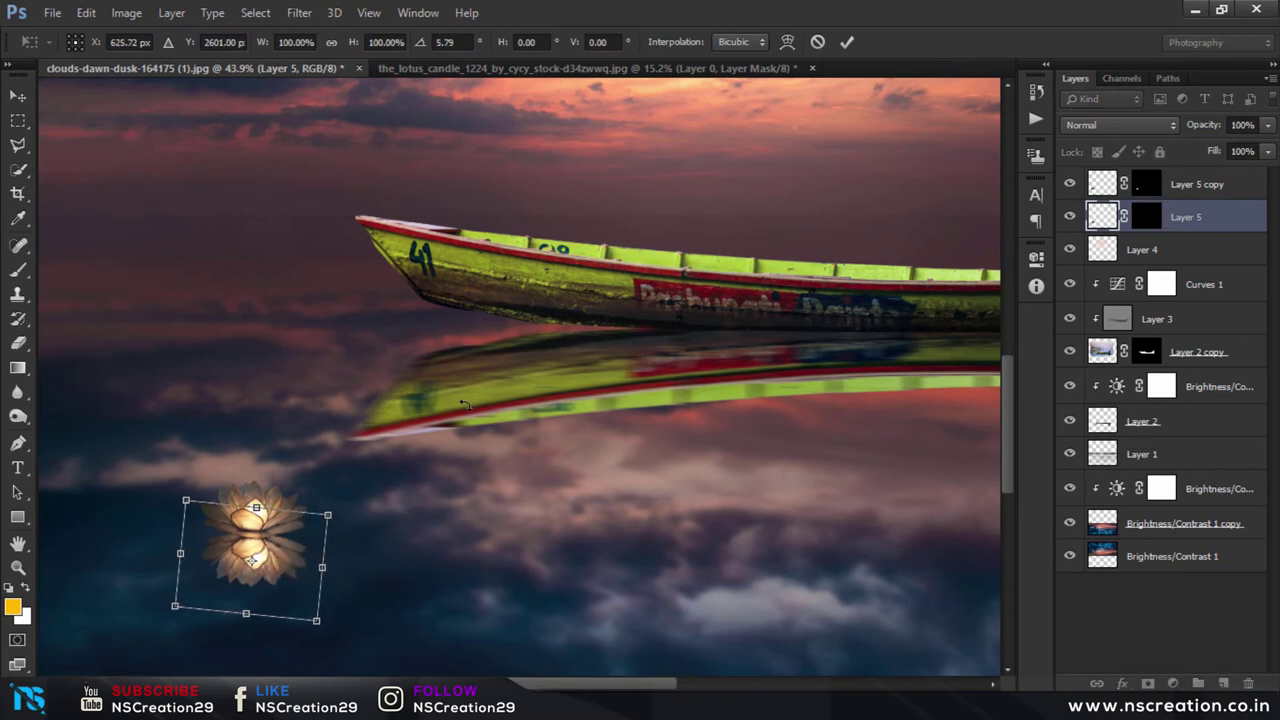
pyautogui.click(846, 41)
pyautogui.scroll(-1, 395, 445)
pyautogui.scroll(-5, 395, 445)
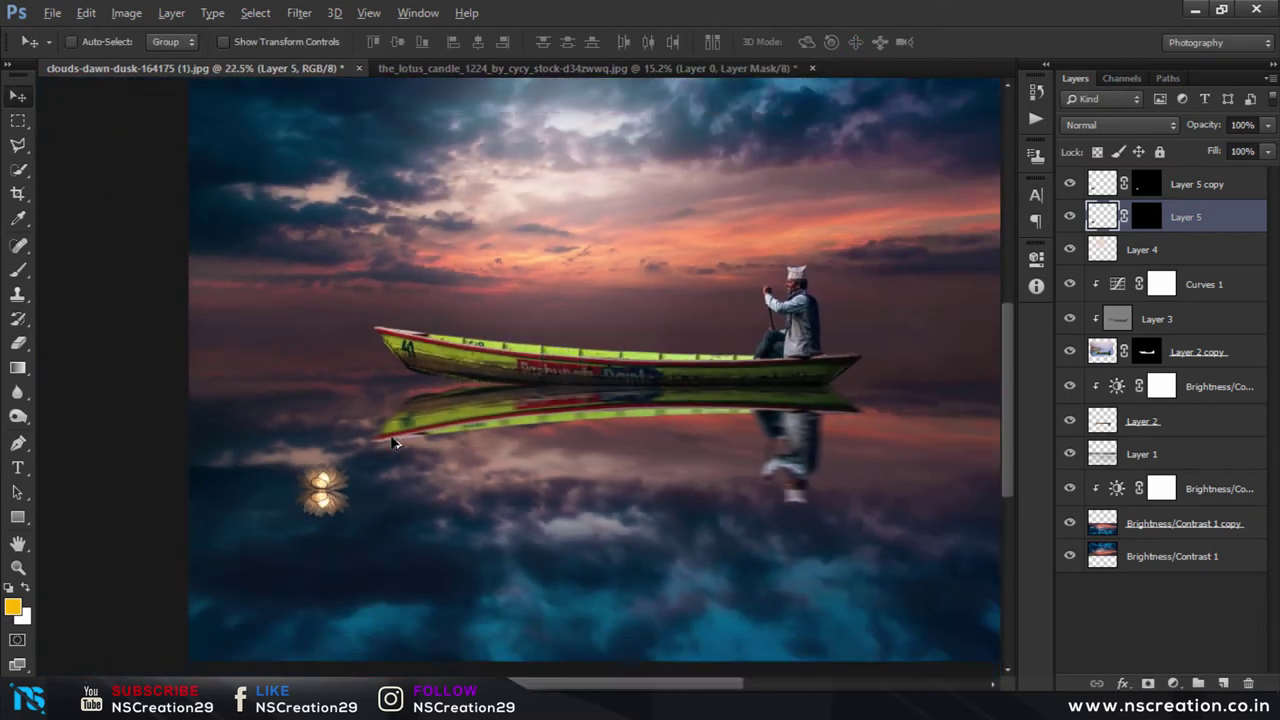
pyautogui.scroll(-3, 395, 443)
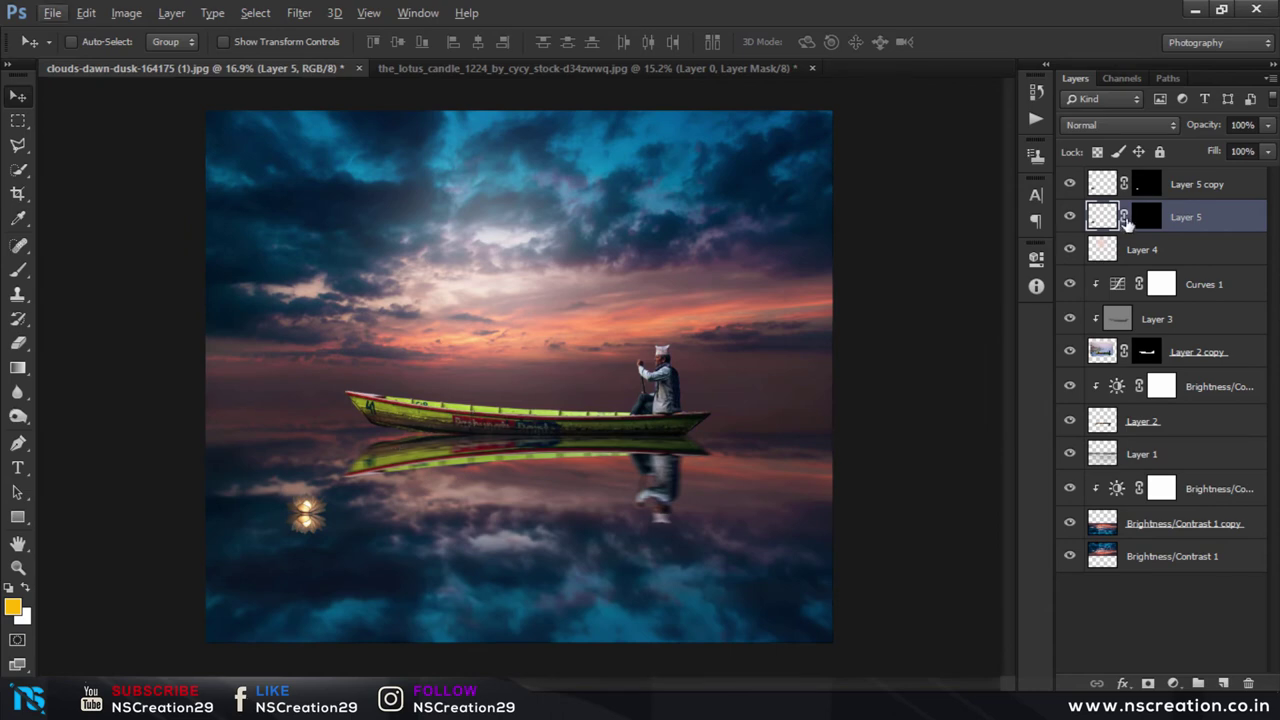
# Step: Duplicate the candle-and-reflection pair onto the right side of the water
pyautogui.keyDown('shift'); pyautogui.click(1108, 188); pyautogui.keyUp('shift')
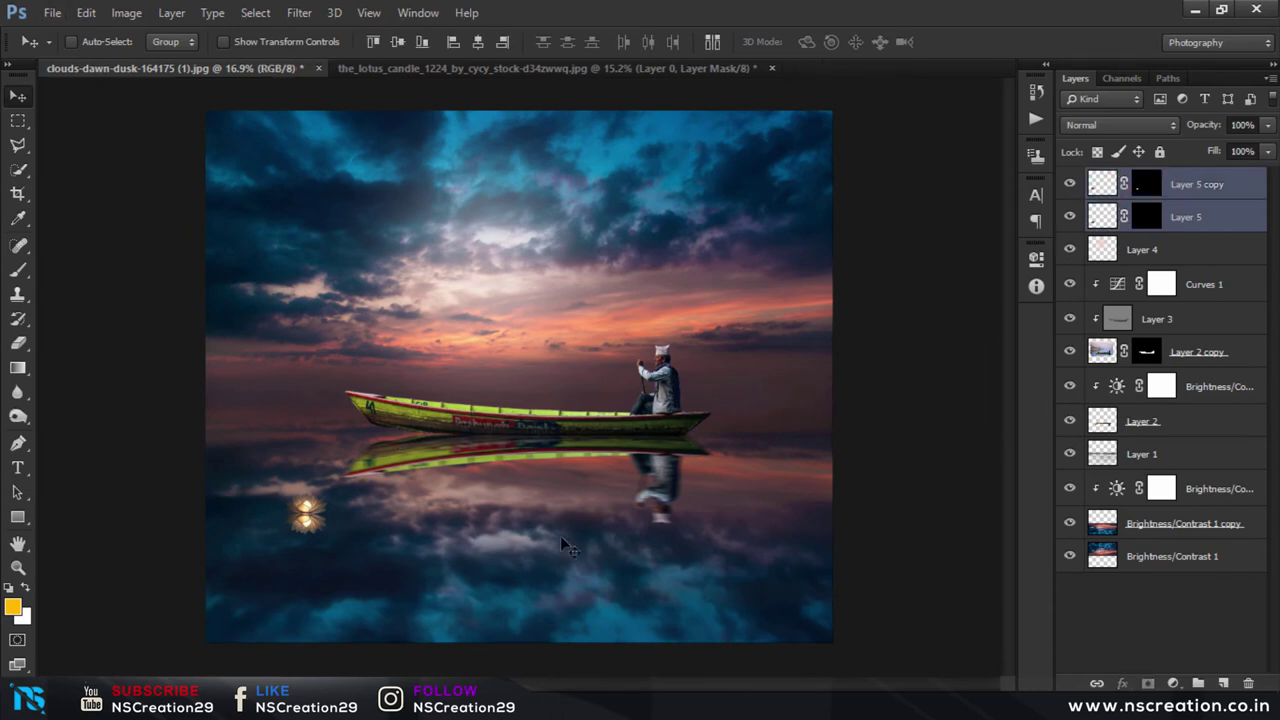
pyautogui.moveTo(335, 539)
pyautogui.mouseDown()
pyautogui.moveTo(466, 591)
pyautogui.moveTo(632, 604)
pyautogui.moveTo(800, 550)
pyautogui.mouseUp()
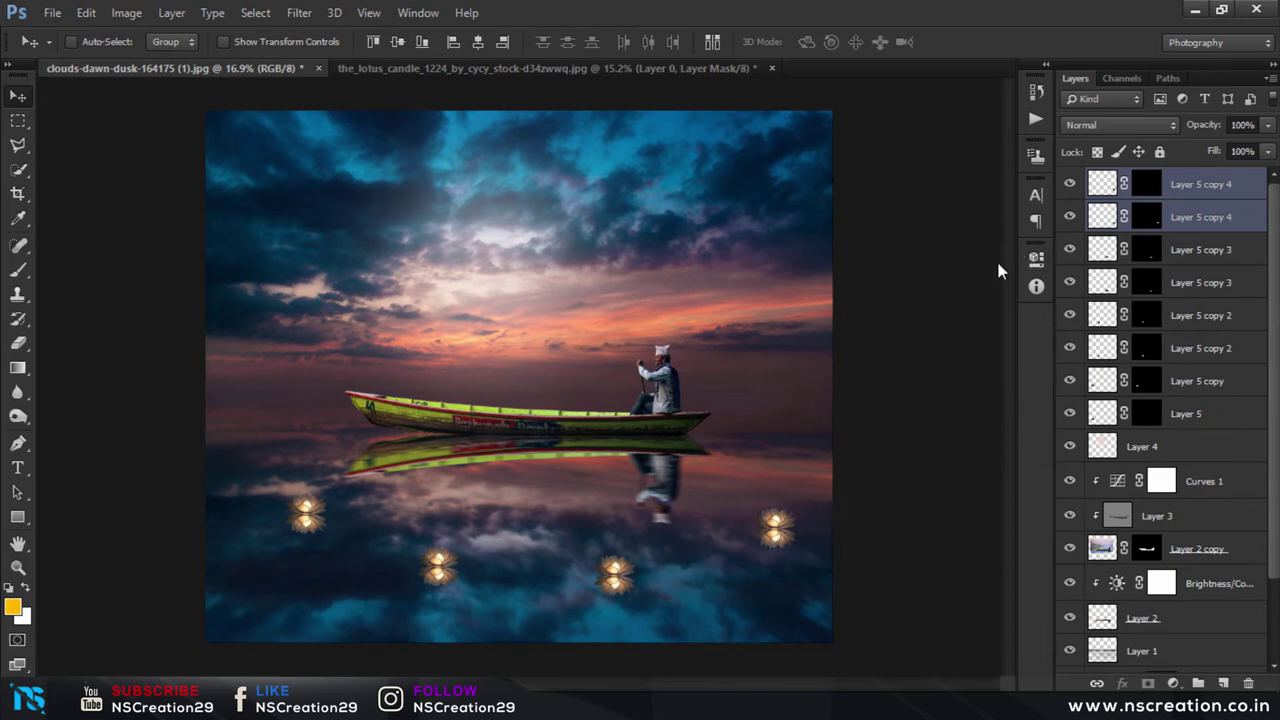
pyautogui.hotkey('ctrl', 't')
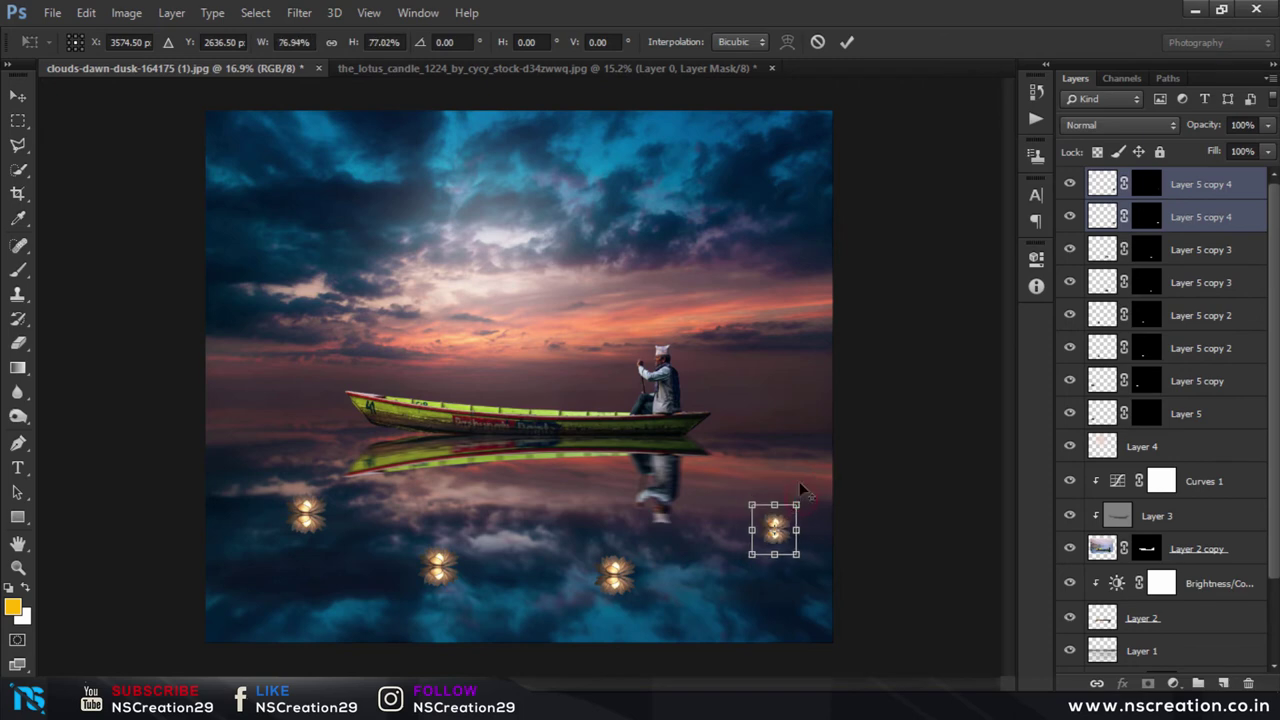
pyautogui.click(846, 42)
# Step: Scale the Layer 5 copy 3 pair to about 88% and the Layer 5 copy 2 pair to about 80%
pyautogui.click(1118, 250)
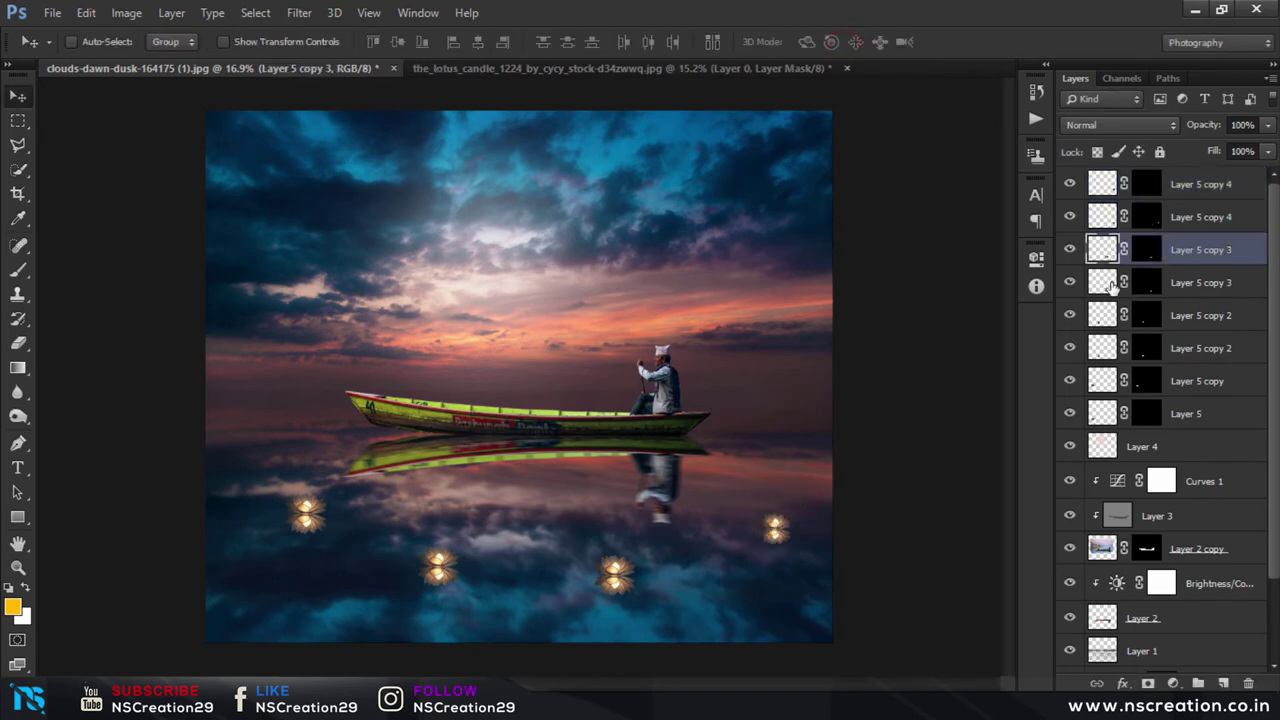
pyautogui.keyDown('shift'); pyautogui.click(1108, 282); pyautogui.keyUp('shift')
pyautogui.hotkey('ctrl', 't')
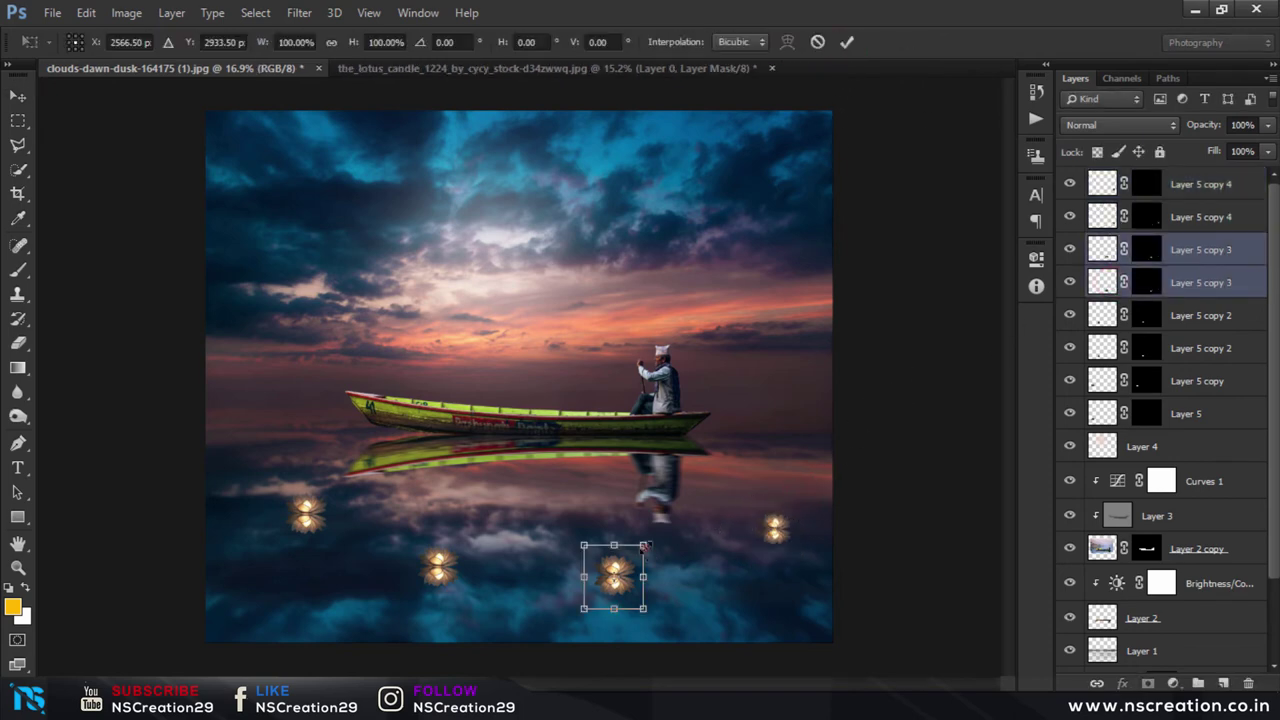
pyautogui.moveTo(645, 546); pyautogui.dragTo(641, 548)
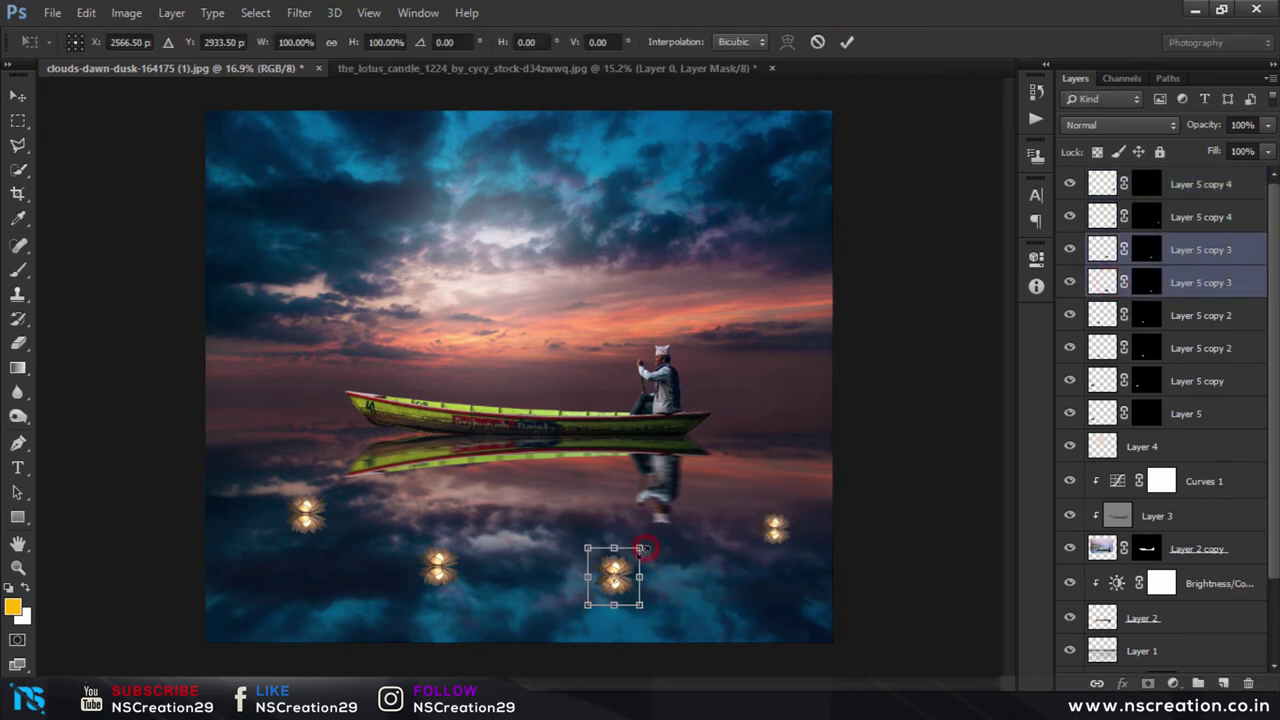
pyautogui.click(846, 42)
pyautogui.click(1108, 315)
pyautogui.keyDown('shift'); pyautogui.click(1108, 348); pyautogui.keyUp('shift')
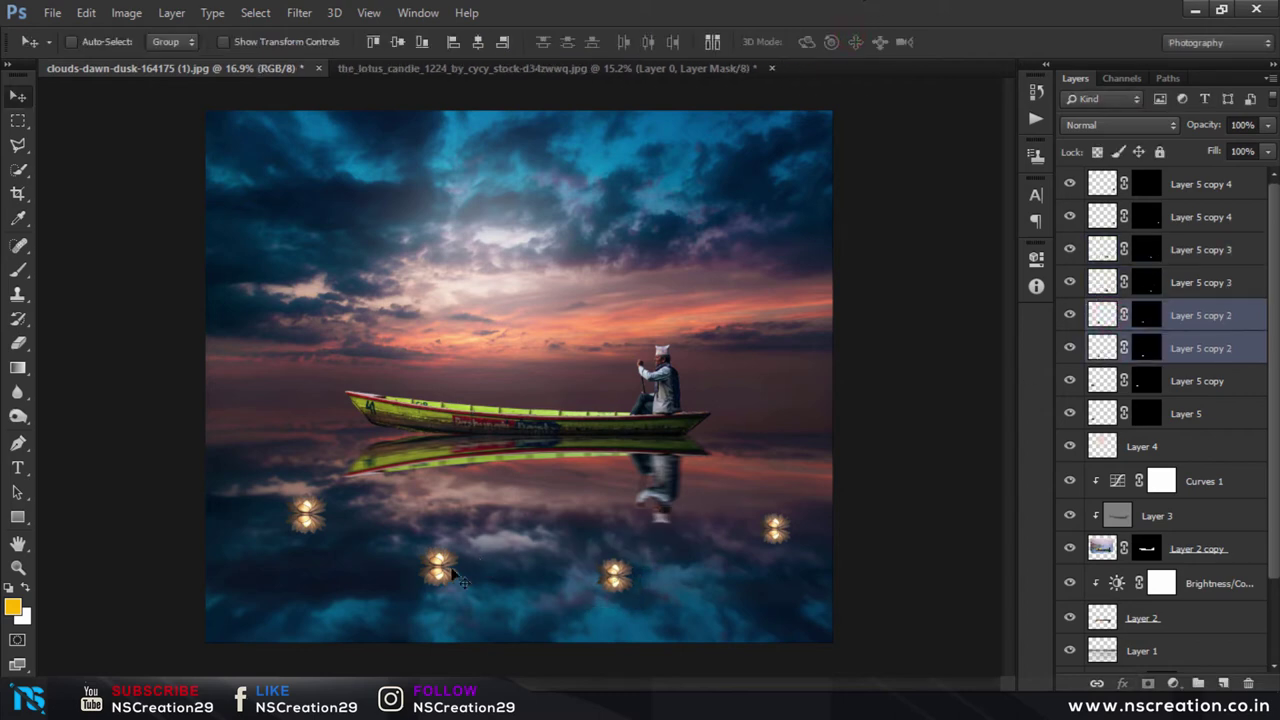
pyautogui.hotkey('ctrl', 't')
pyautogui.moveTo(464, 539); pyautogui.dragTo(461, 543)
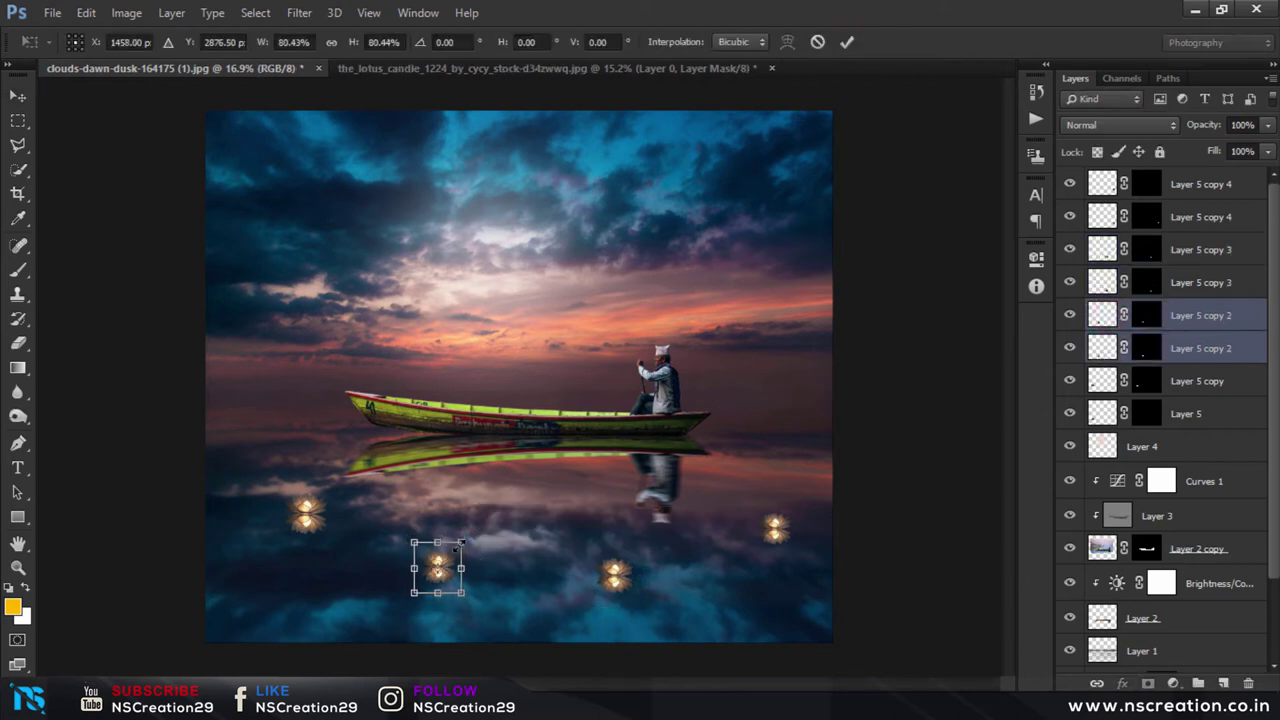
pyautogui.click(848, 44)
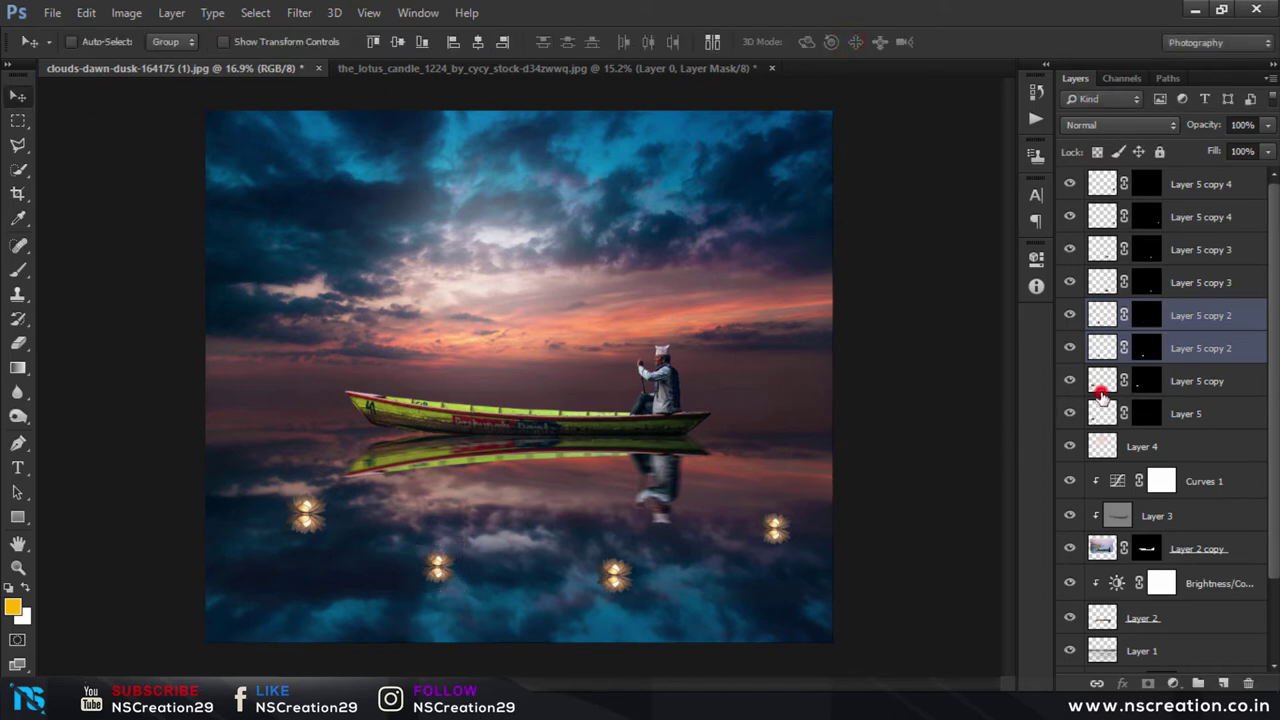
# Step: Scale the original left candle pair, Layer 5 and Layer 5 copy, to about 74%
pyautogui.click(1100, 390)
pyautogui.keyDown('shift'); pyautogui.click(1100, 412); pyautogui.keyUp('shift')
pyautogui.hotkey('ctrl', 't')
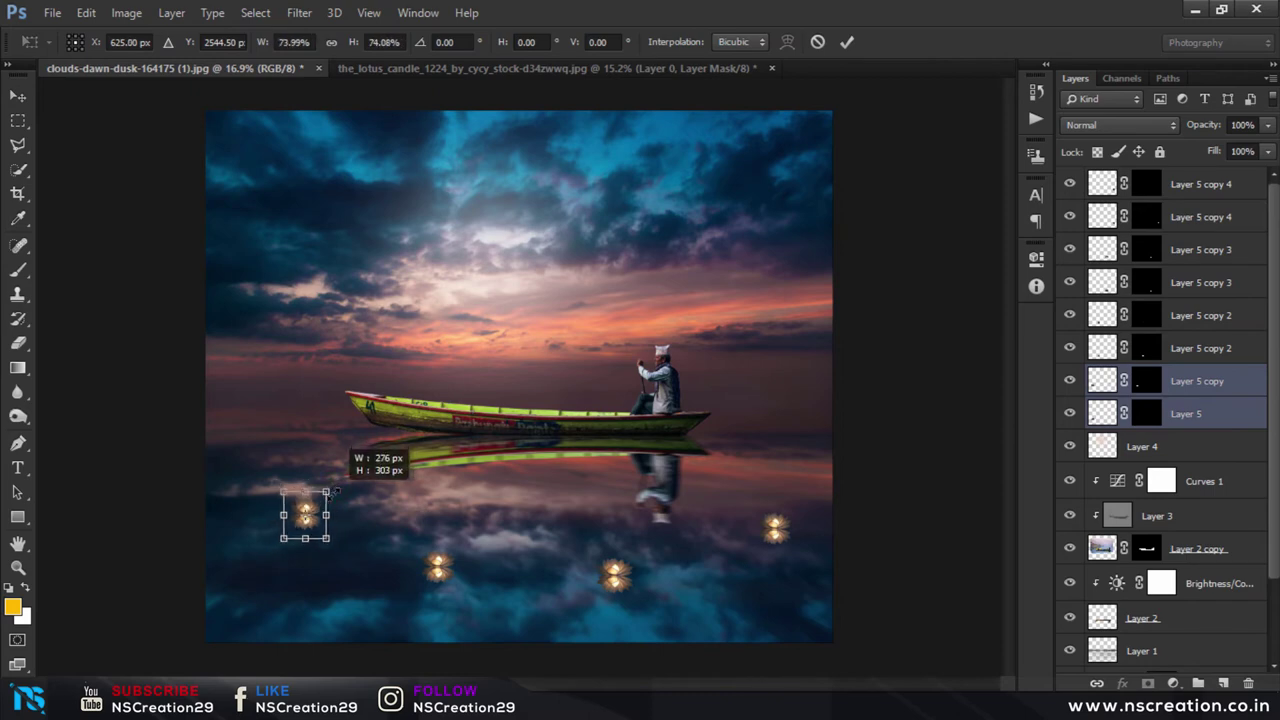
pyautogui.moveTo(337, 484)
pyautogui.mouseDown()
pyautogui.moveTo(326, 491)
pyautogui.moveTo(350, 483)
pyautogui.moveTo(330, 474)
pyautogui.moveTo(341, 476)
pyautogui.moveTo(336, 565)
pyautogui.mouseUp()
pyautogui.click(846, 42)
# Step: Move the centre Layer 5 copy 2 candle pair up and to the right
pyautogui.rightClick(443, 575)
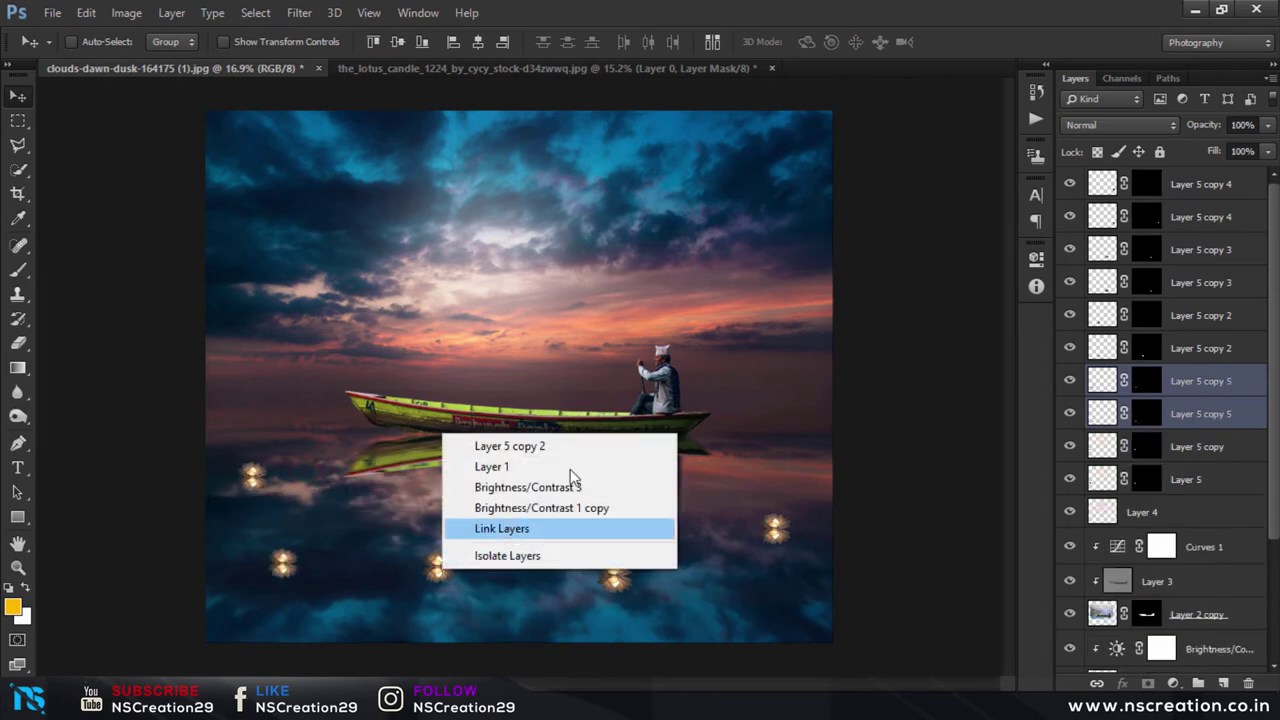
pyautogui.click(1063, 313)
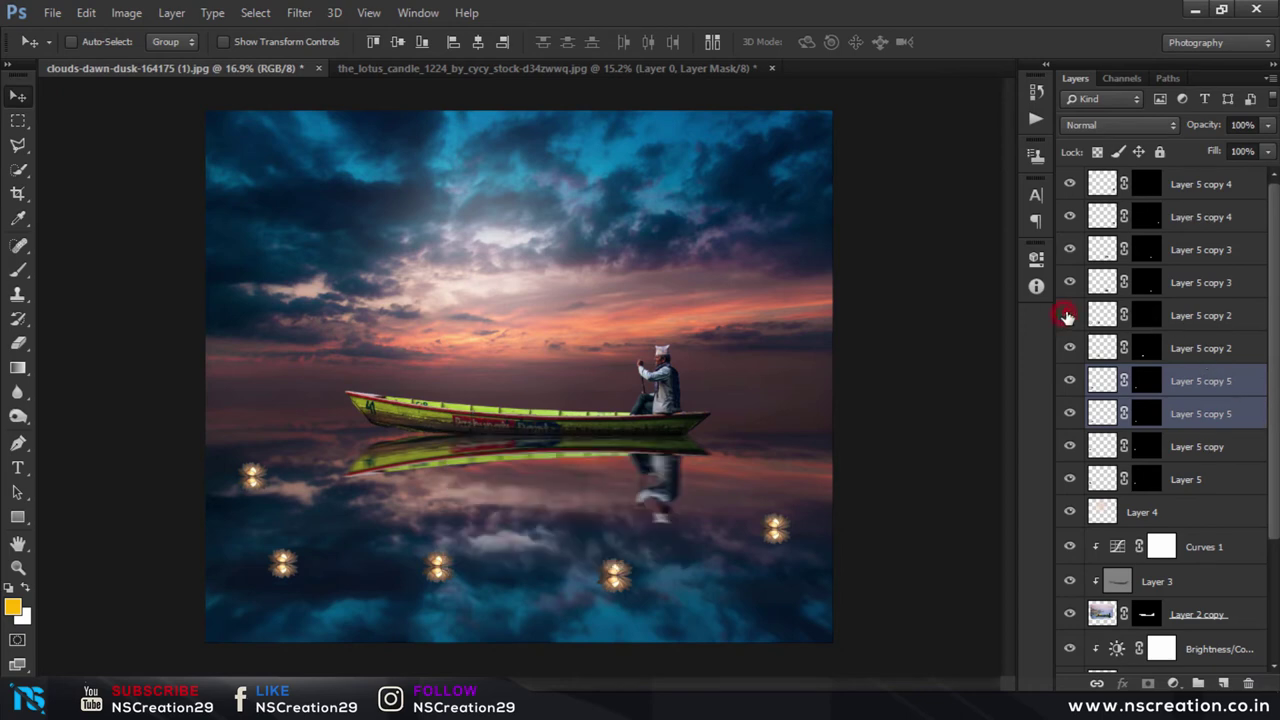
pyautogui.click(1116, 313)
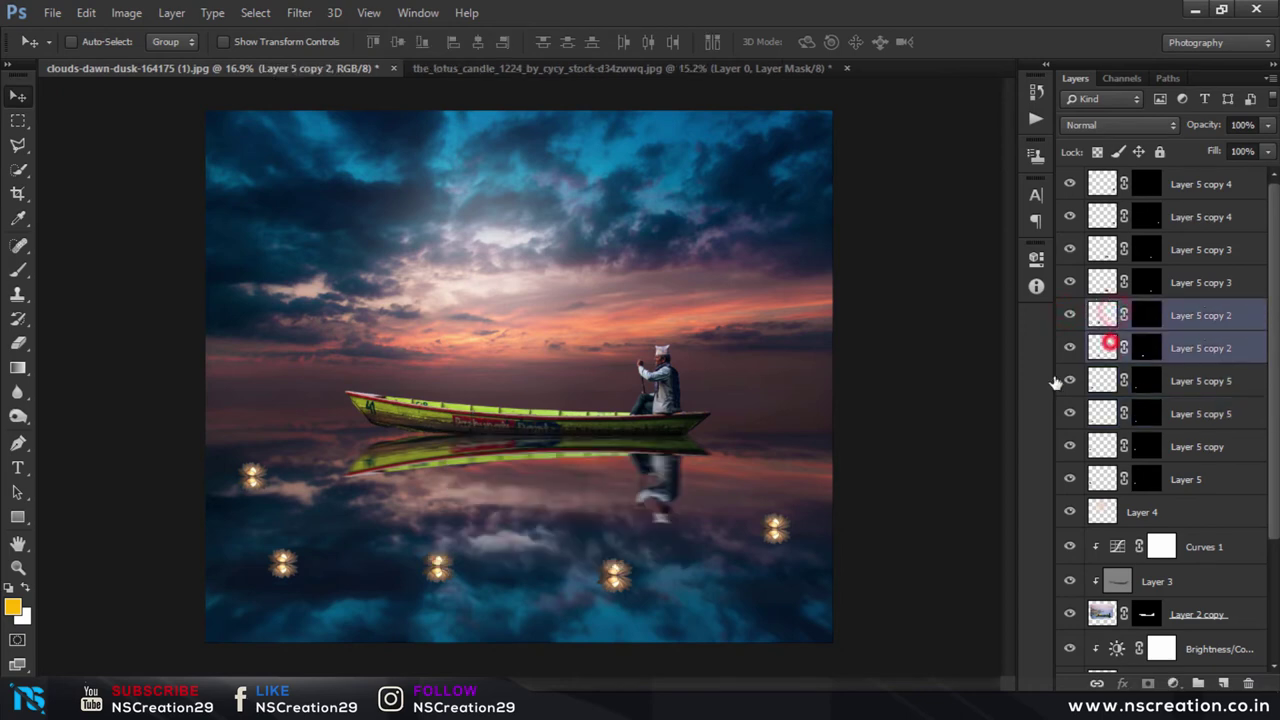
pyautogui.moveTo(522, 580); pyautogui.dragTo(530, 563)
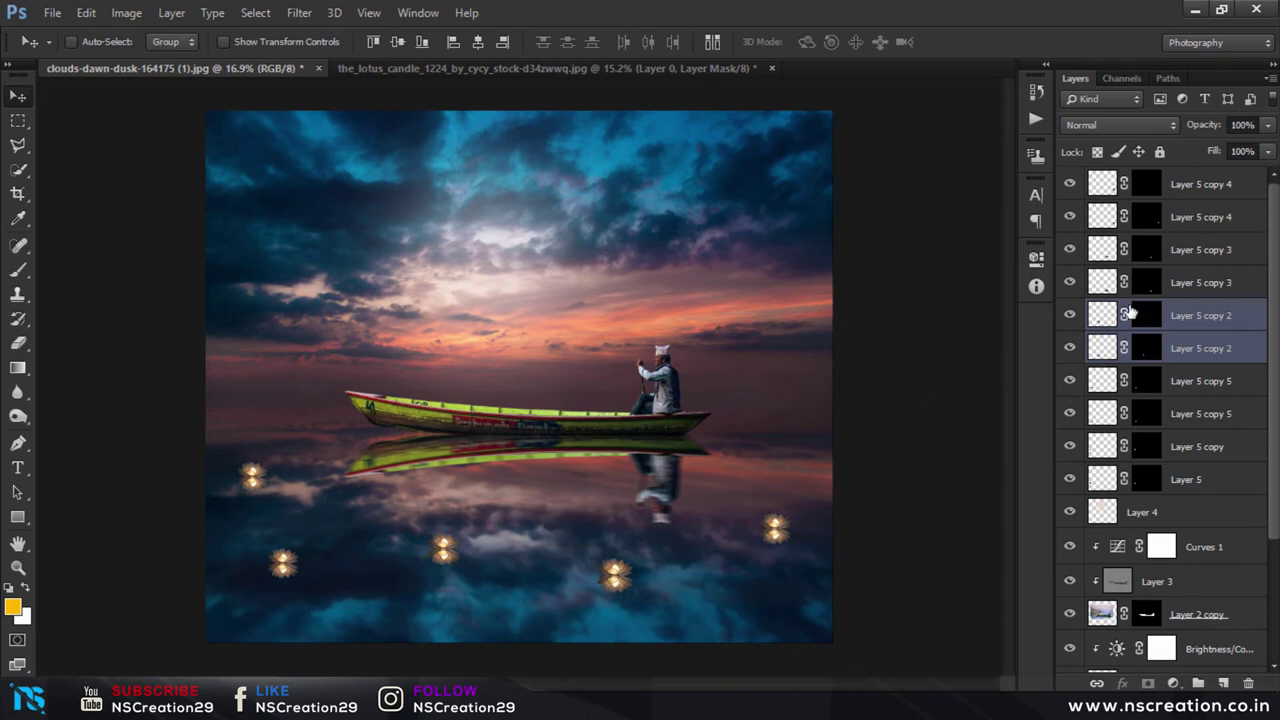
# Step: Nudge the right-hand Layer 5 copy 4 candle pair into a new spot
pyautogui.click(1108, 284)
pyautogui.keyDown('shift'); pyautogui.click(1104, 249); pyautogui.keyUp('shift')
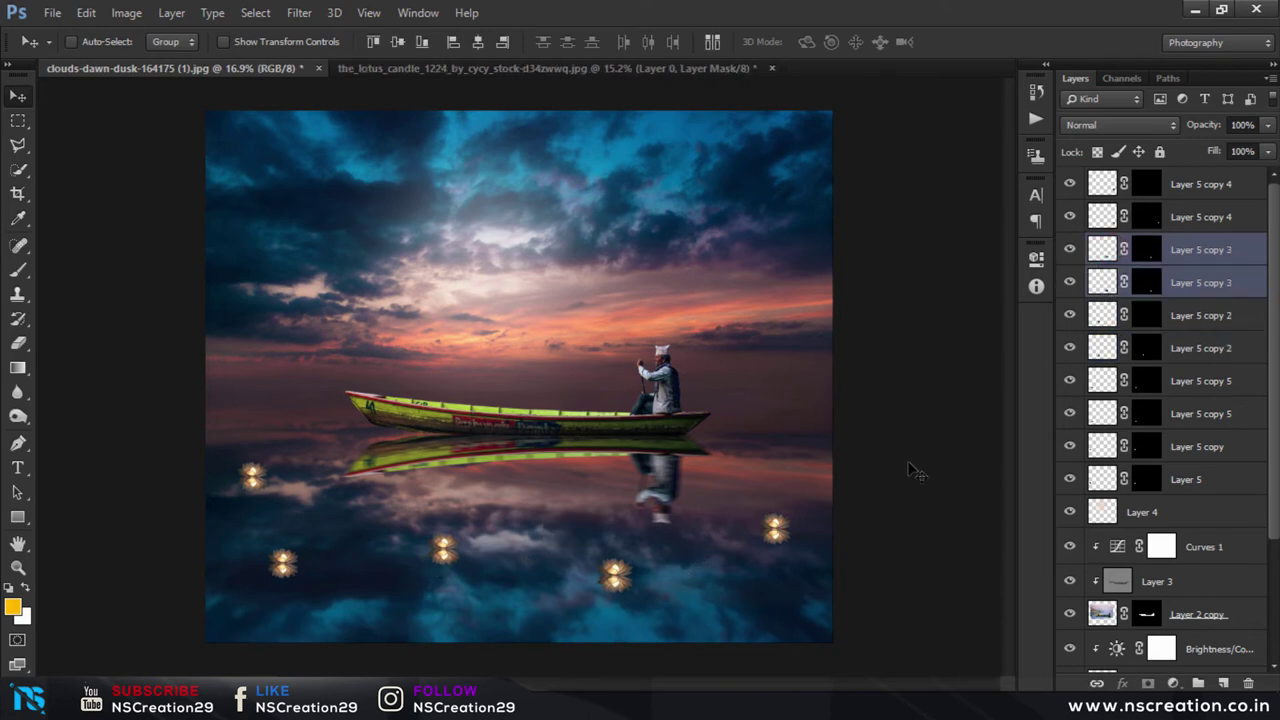
pyautogui.click(1108, 216)
pyautogui.keyDown('shift'); pyautogui.click(1104, 183); pyautogui.keyUp('shift')
pyautogui.moveTo(825, 492); pyautogui.dragTo(832, 504)
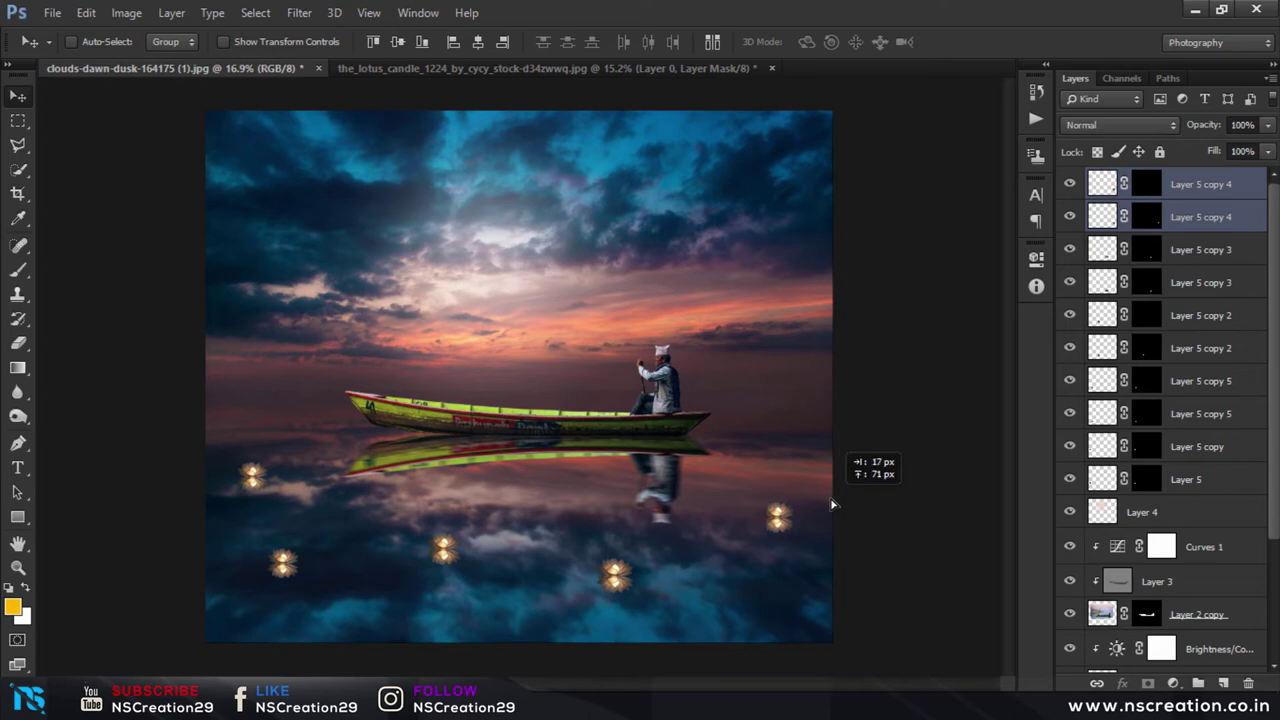
pyautogui.moveTo(832, 504); pyautogui.dragTo(829, 503)
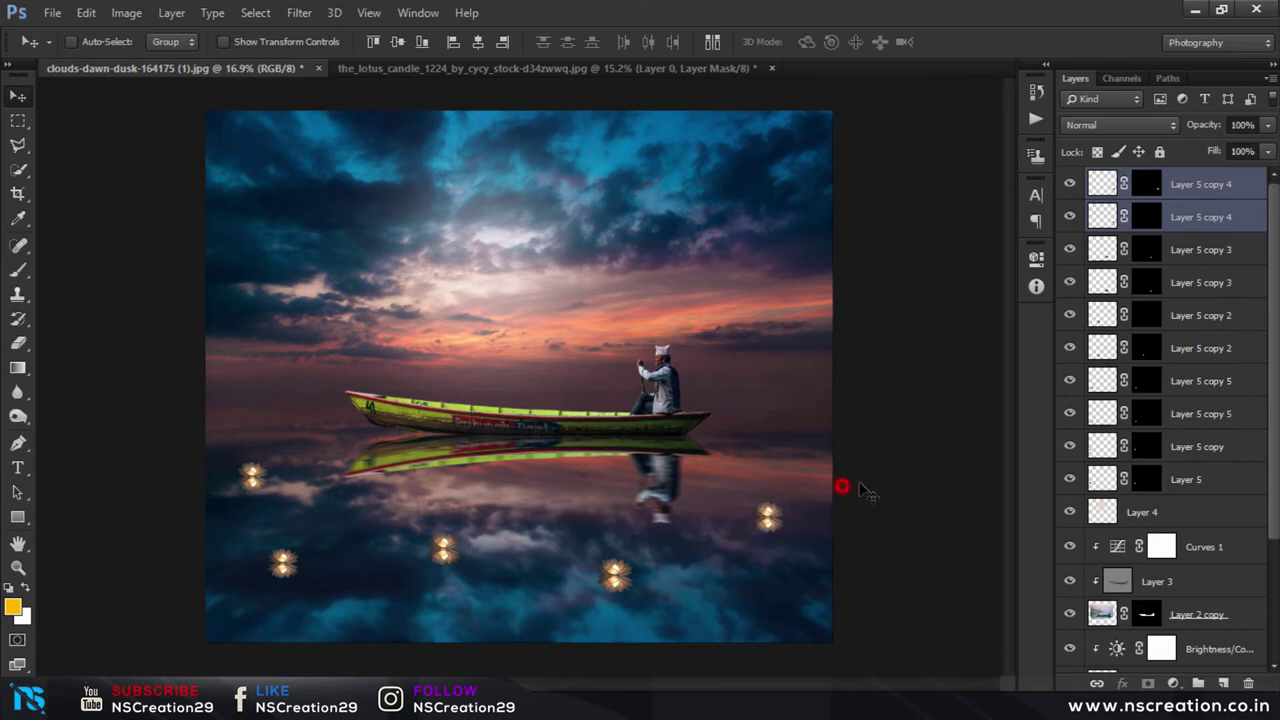
pyautogui.click(1099, 187)
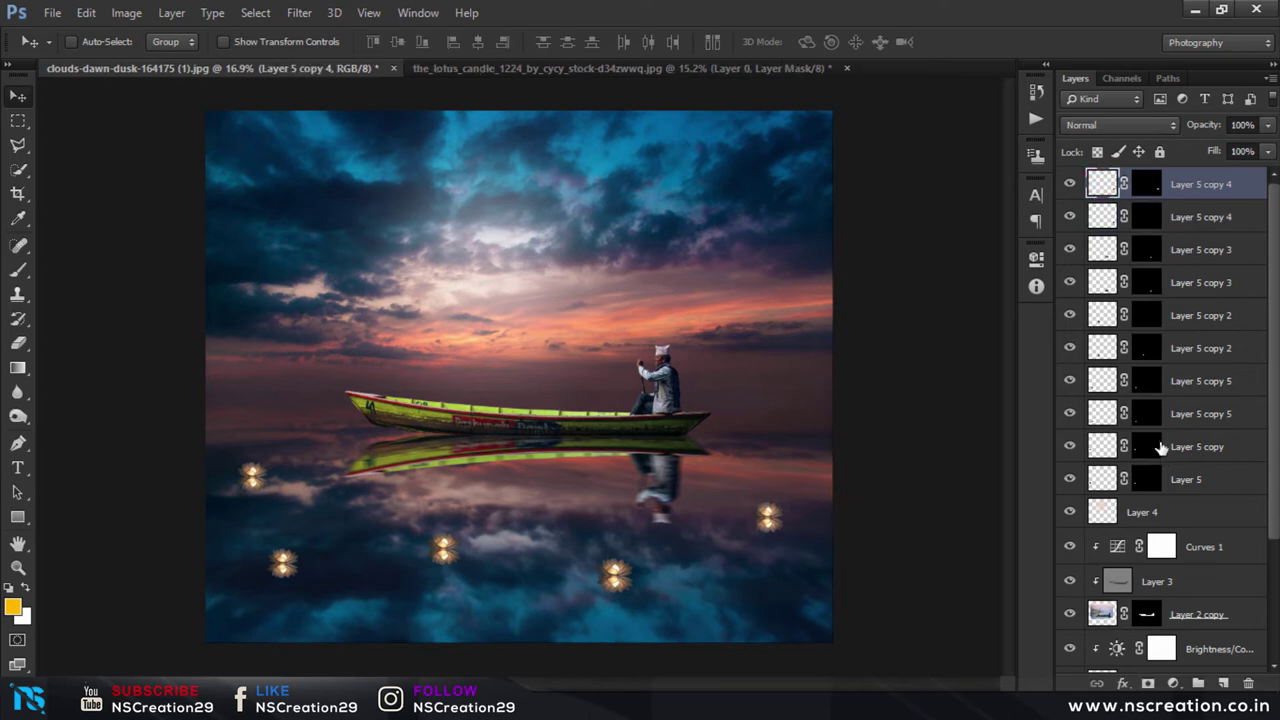
# Step: Add new Layer 6 and sample a pale cream colour from the left lotus candle
pyautogui.click(1224, 683)
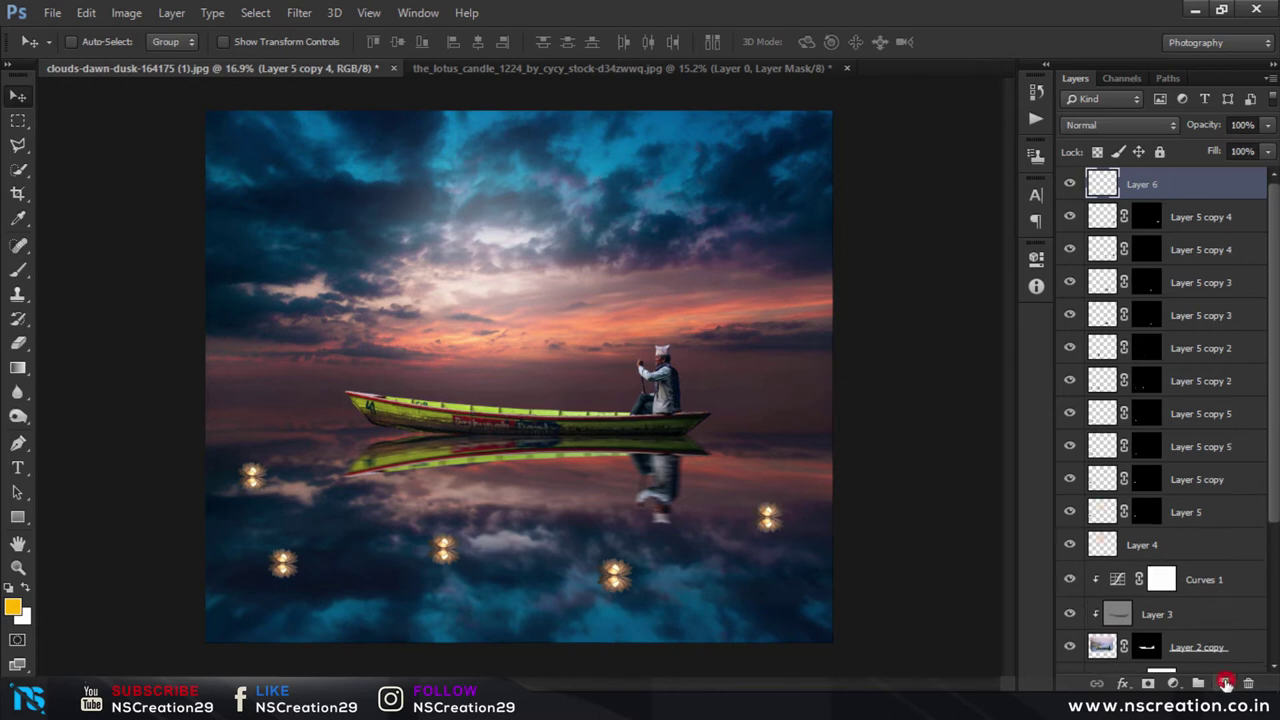
pyautogui.click(18, 270)
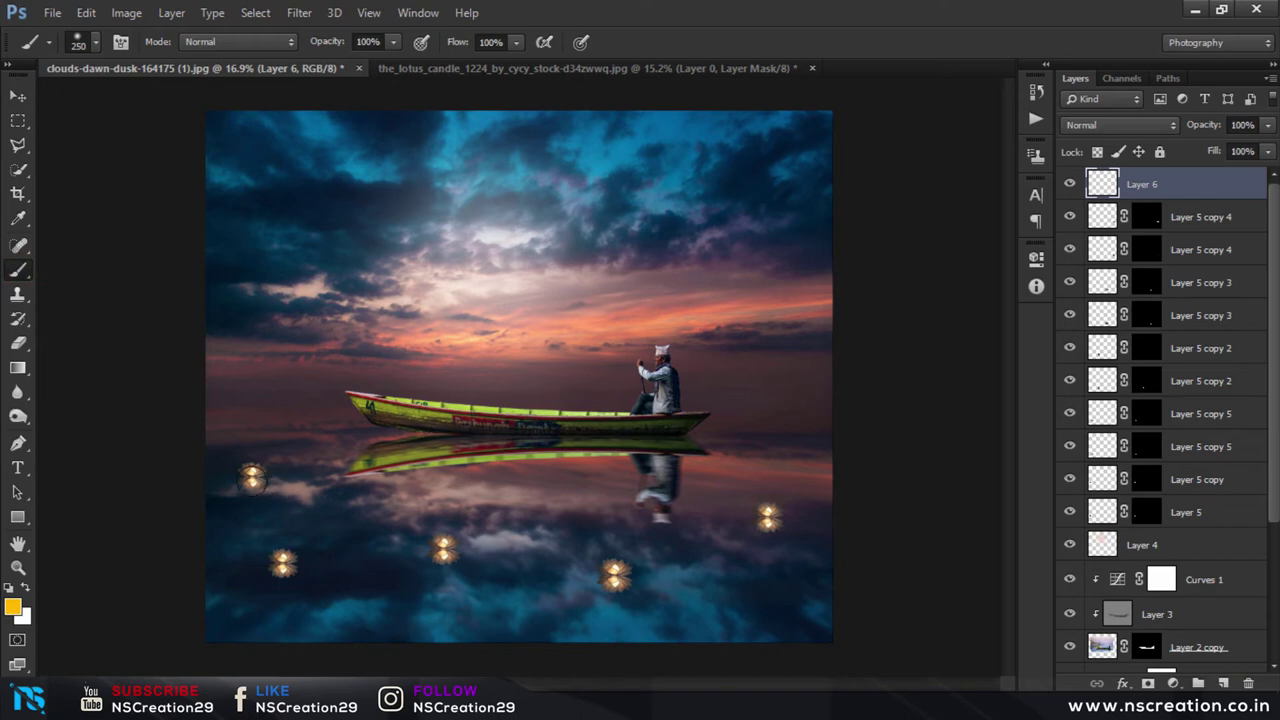
pyautogui.scroll(5, 252, 475)
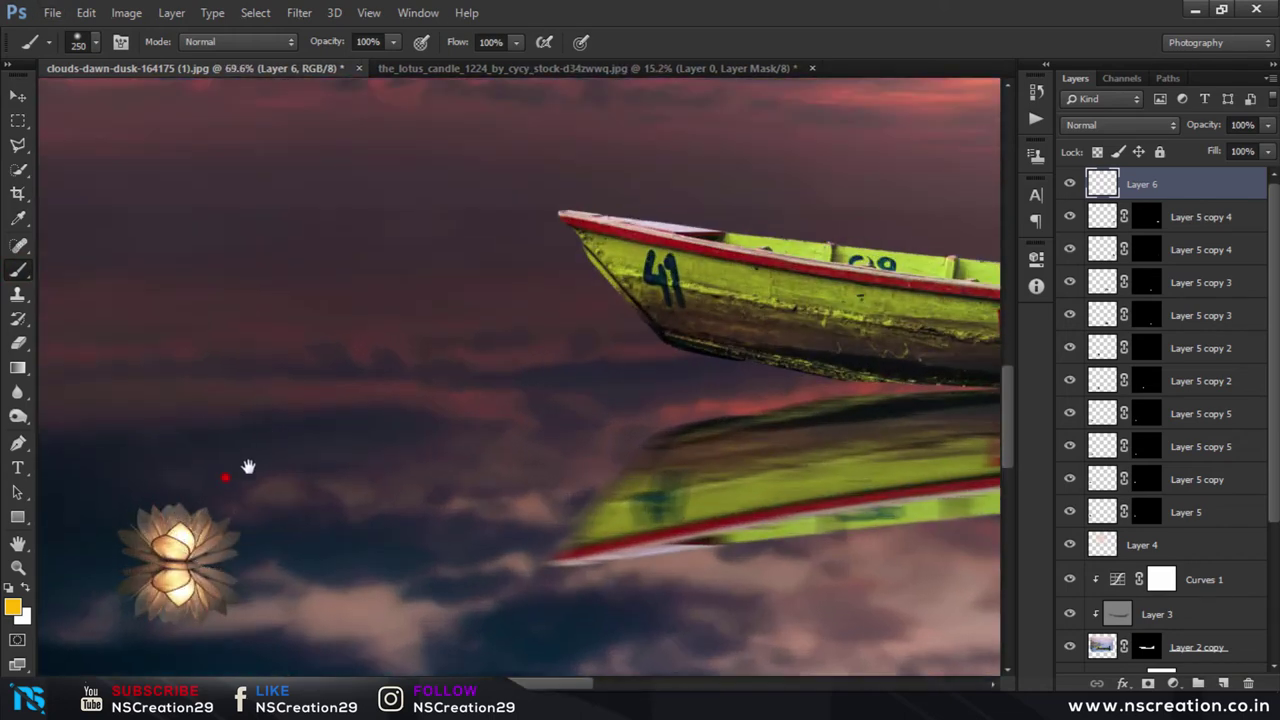
pyautogui.moveTo(225, 478); pyautogui.dragTo(484, 349)
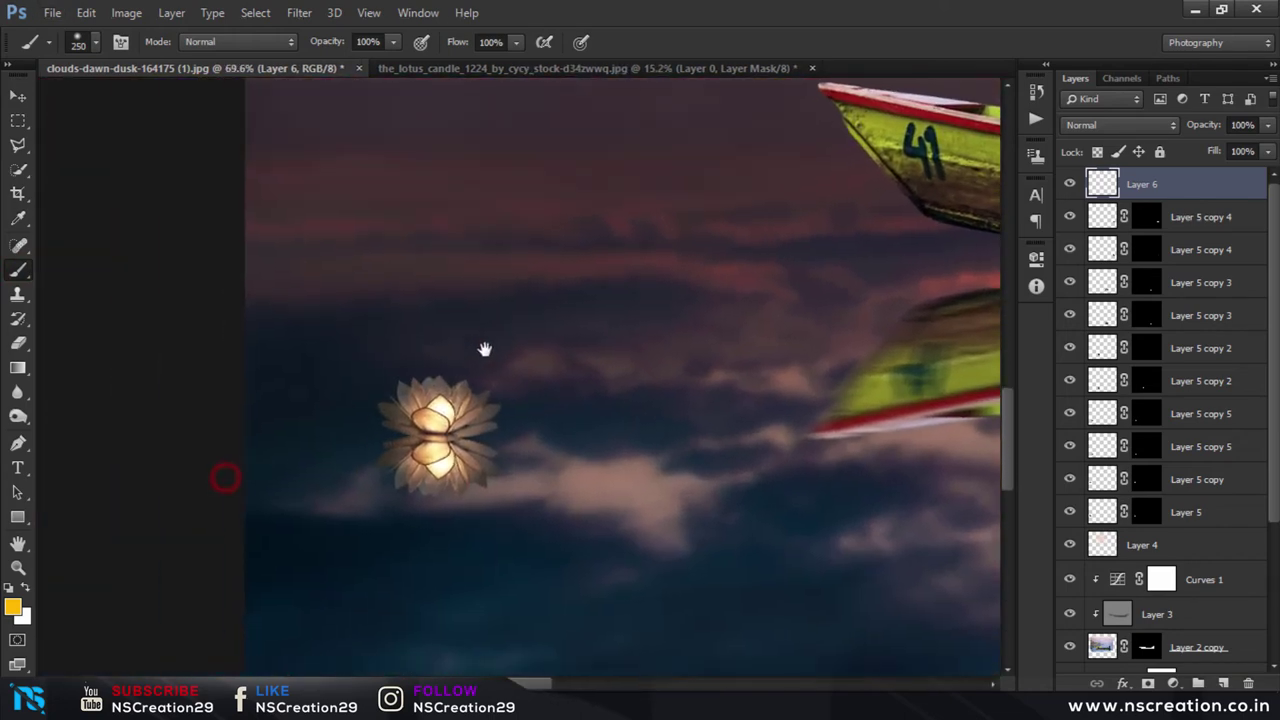
pyautogui.keyDown('alt'); pyautogui.click(418, 414); pyautogui.keyUp('alt')
pyautogui.keyDown('alt'); pyautogui.click(437, 415); pyautogui.keyUp('alt')
pyautogui.keyDown('alt'); pyautogui.click(638, 480); pyautogui.keyUp('alt')
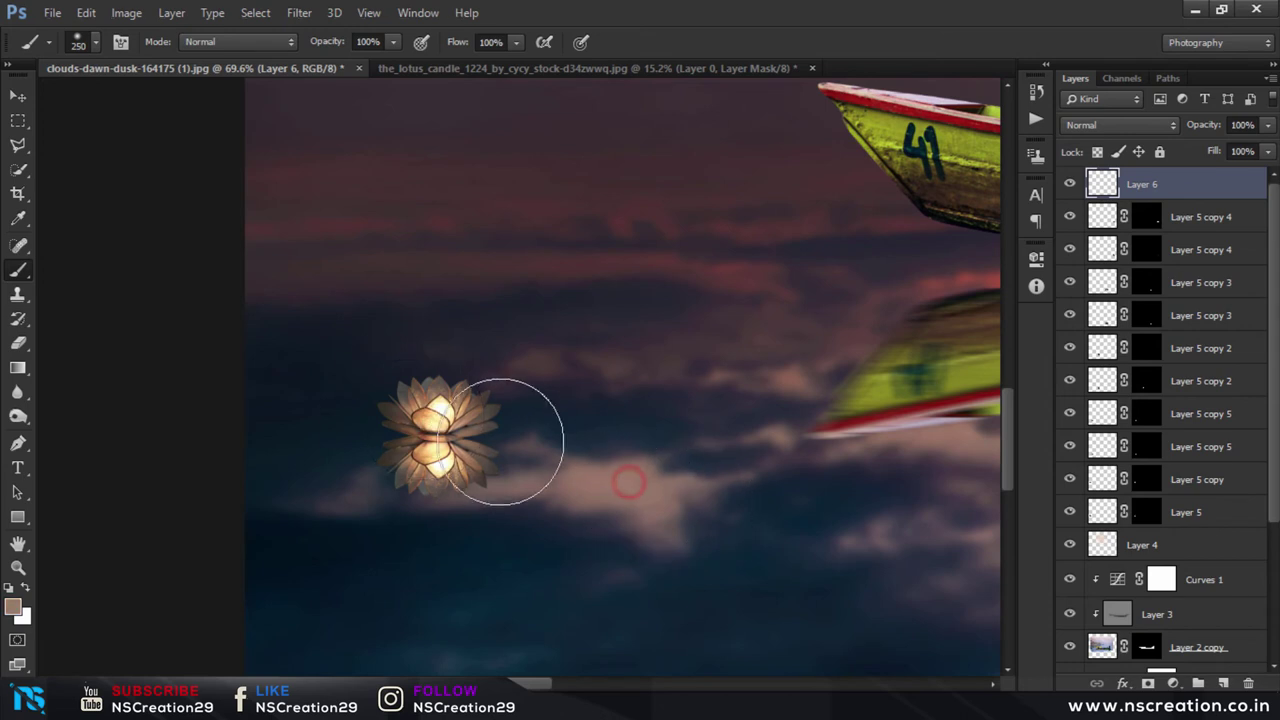
pyautogui.keyDown('alt'); pyautogui.click(437, 415); pyautogui.keyUp('alt')
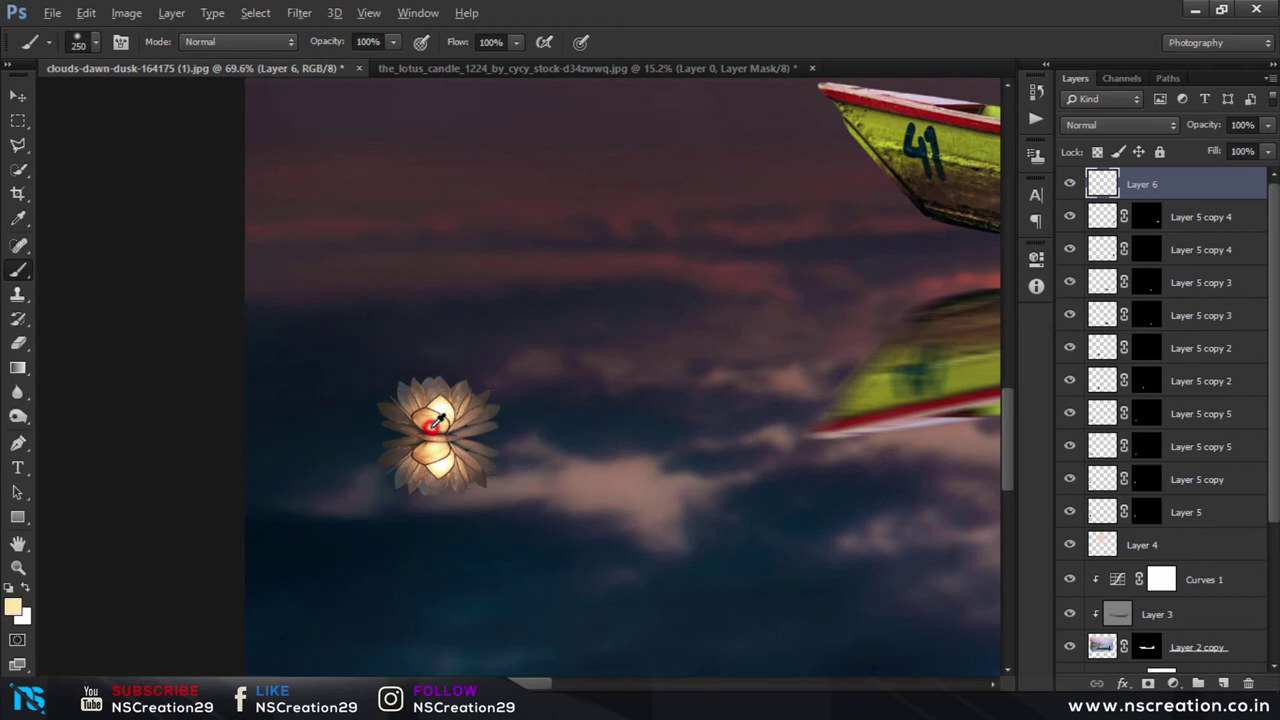
# Step: Paint a soft cream glow over the lotus with a size-125 brush, then zoom out
pyautogui.press('[')
pyautogui.press('[')
pyautogui.press('[')
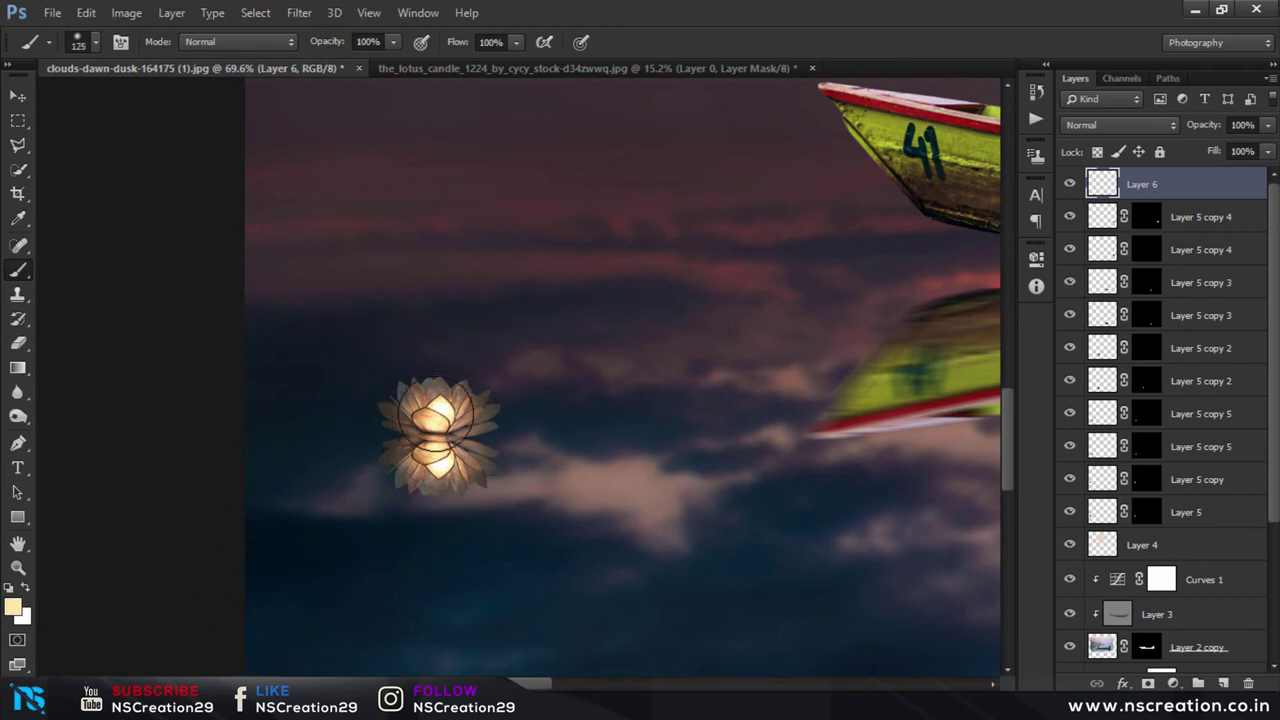
pyautogui.click(437, 407)
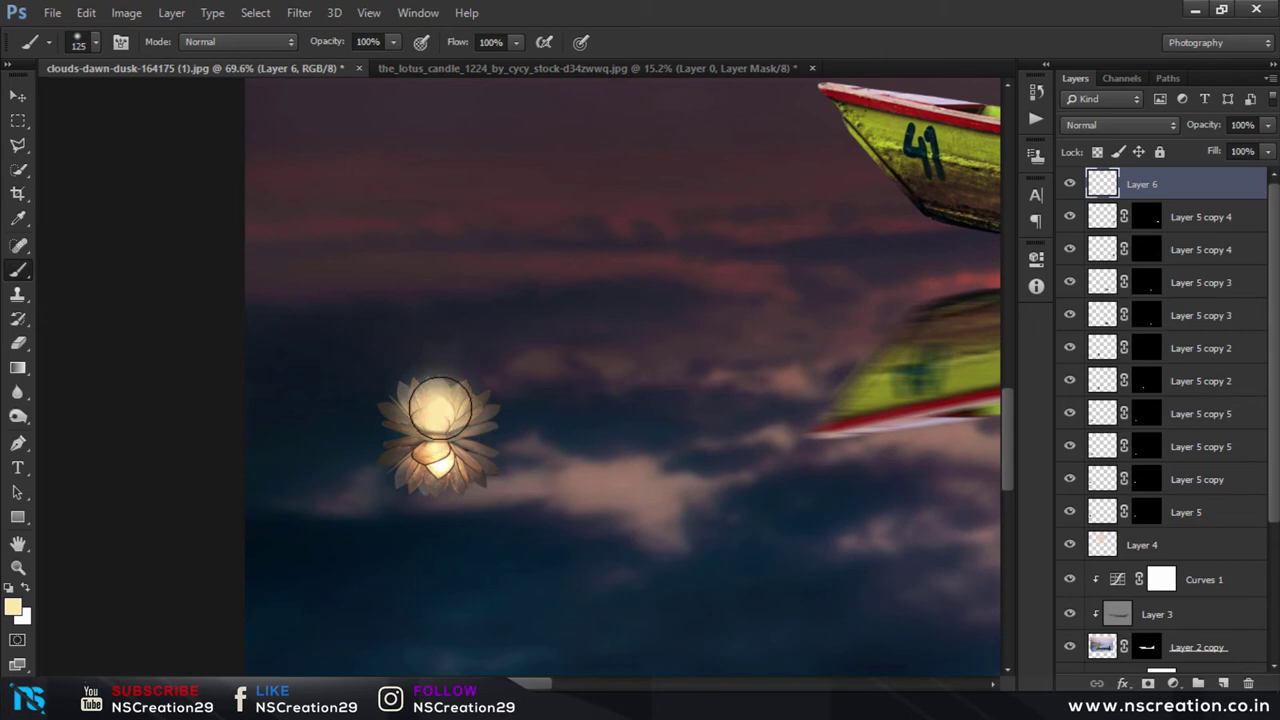
pyautogui.moveTo(755, 565); pyautogui.dragTo(696, 445)
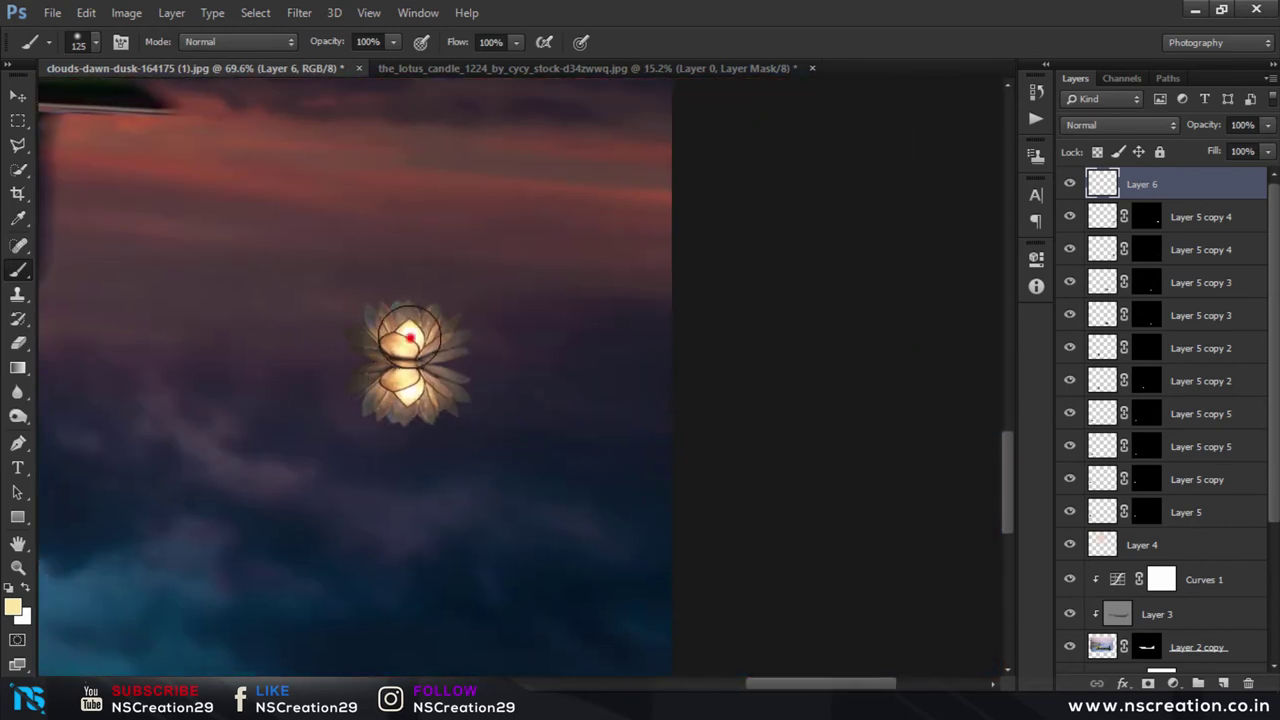
pyautogui.click(410, 336)
pyautogui.click(18, 96)
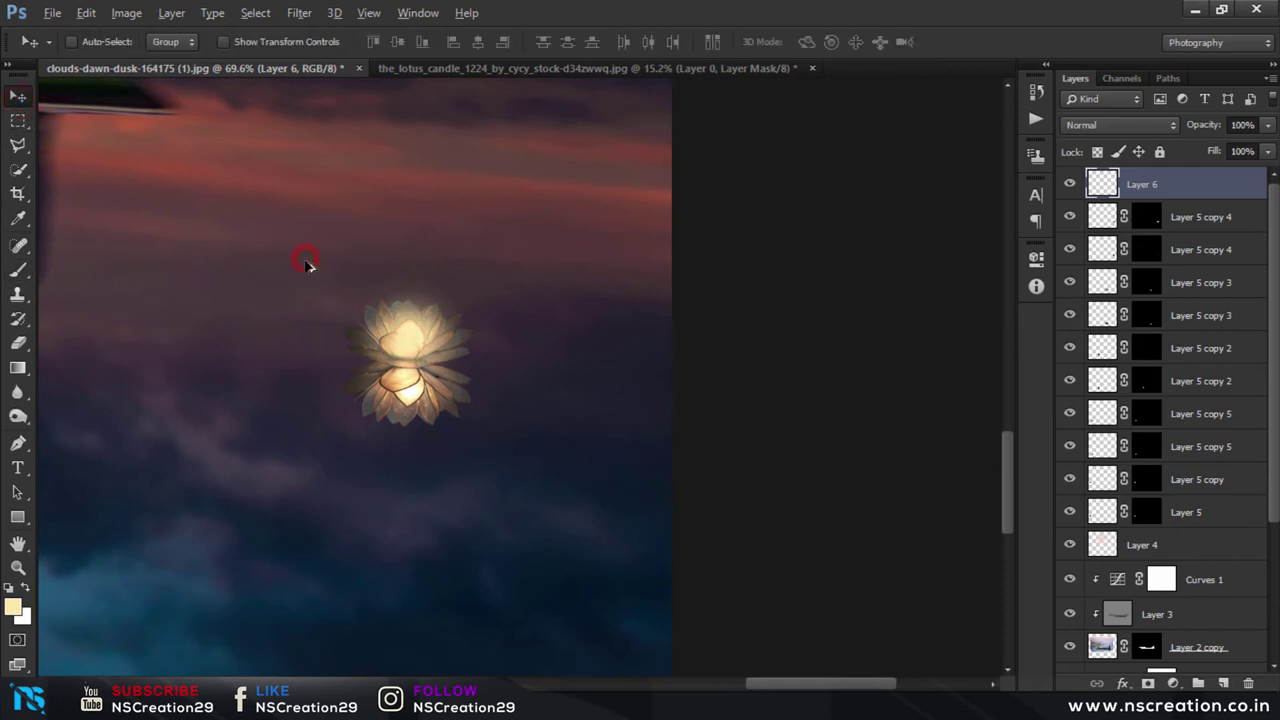
pyautogui.scroll(-5, 309, 266)
pyautogui.scroll(-1, 325, 280)
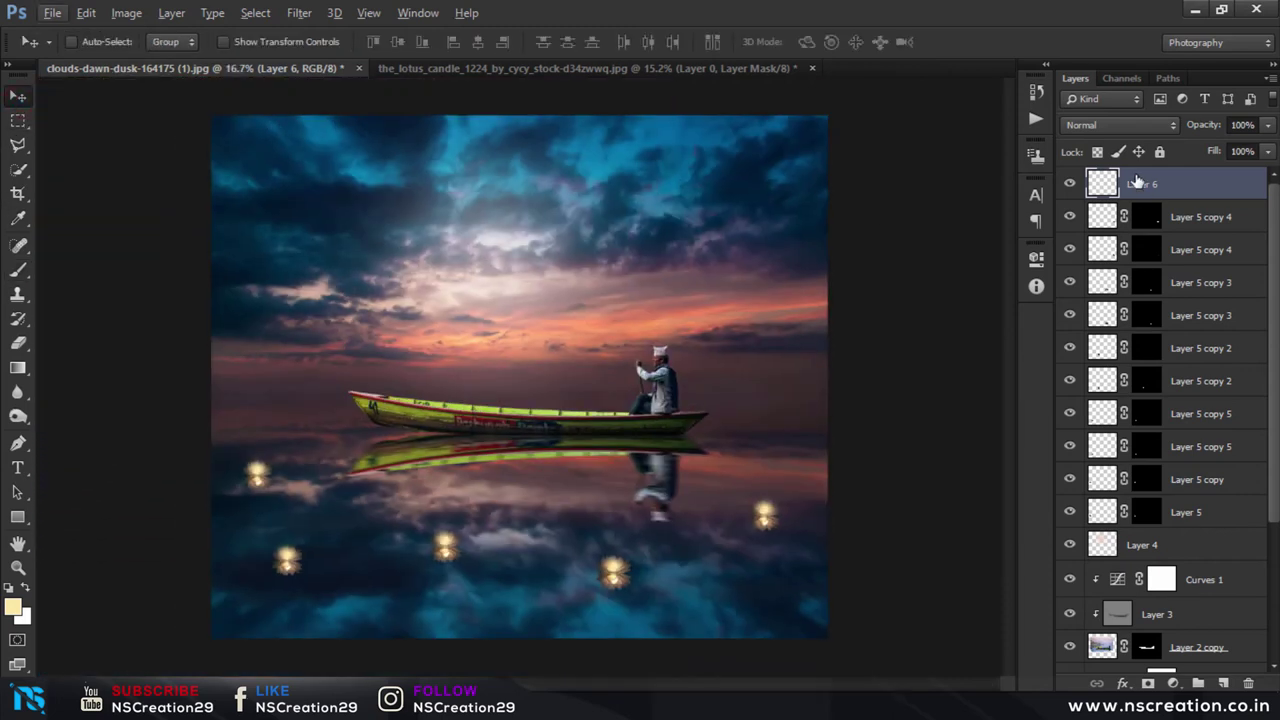
# Step: Set Layer 6's blend mode to Overlay, then select Layer 5 copy 4 and Layer 5 copy 3
pyautogui.click(1123, 128)
pyautogui.click(1093, 290)
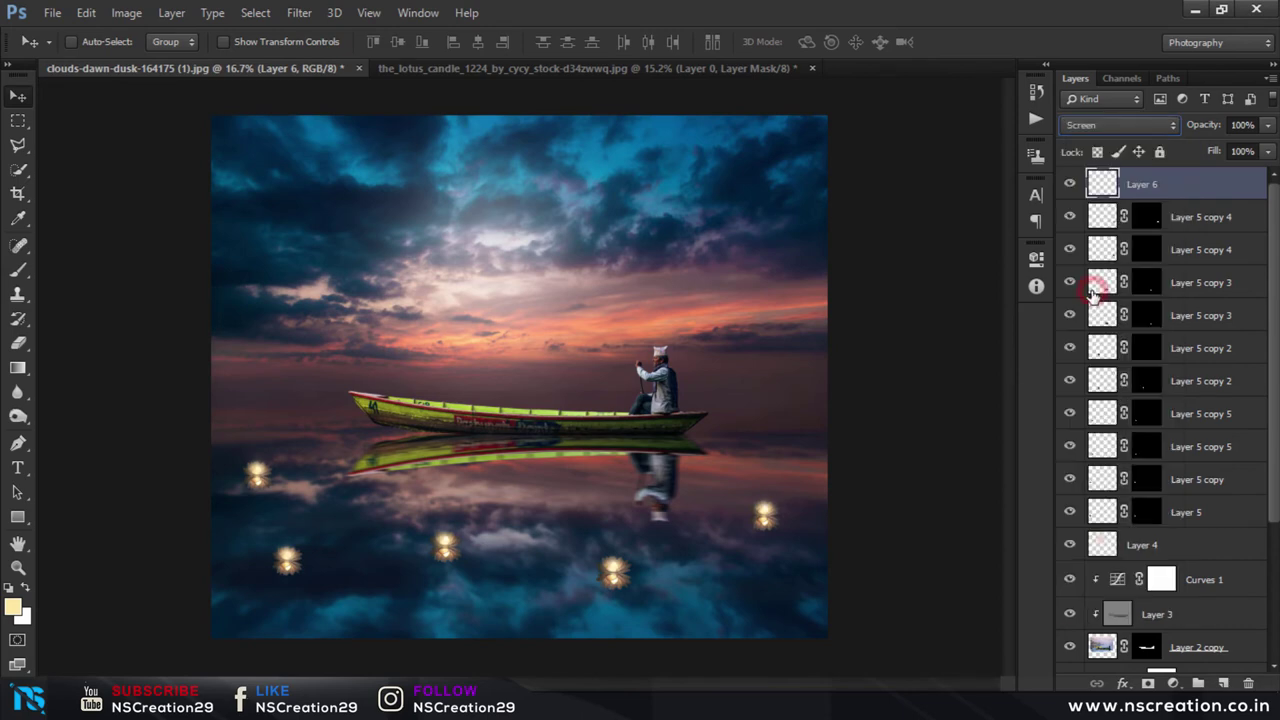
pyautogui.press('Down')
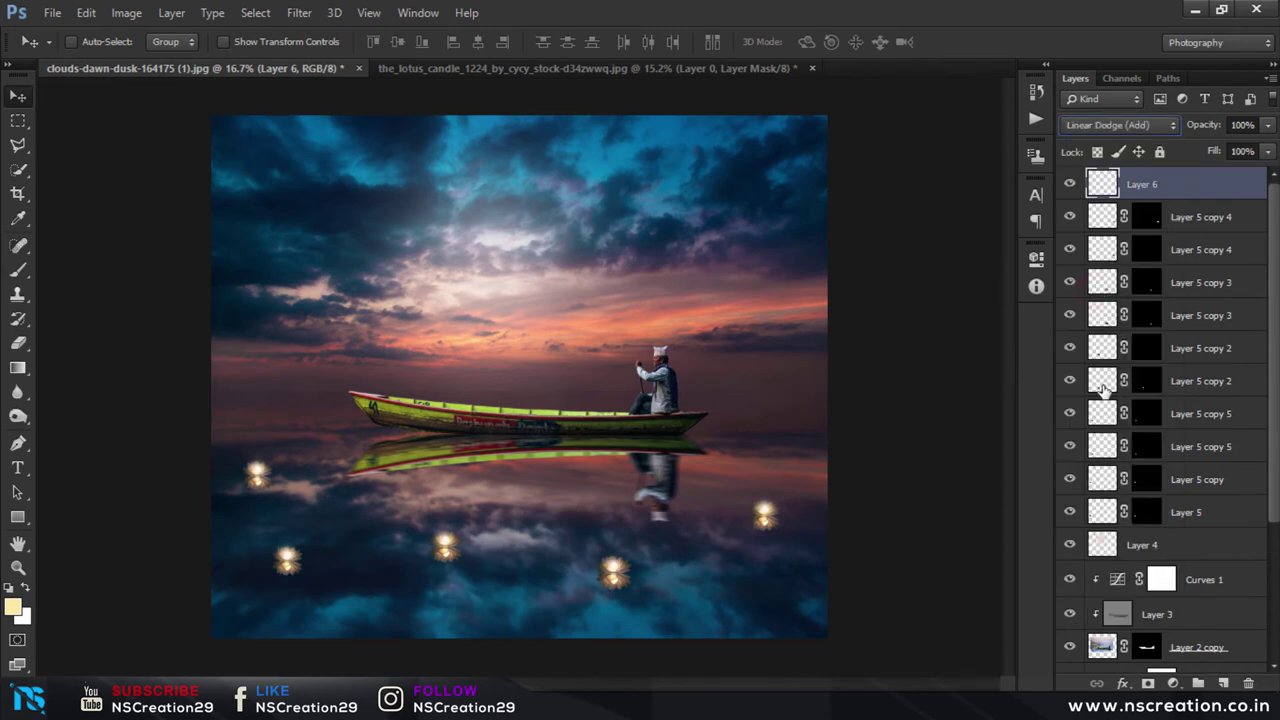
pyautogui.press('Down')
pyautogui.press('Down')
pyautogui.press('Down')
pyautogui.press('Up')
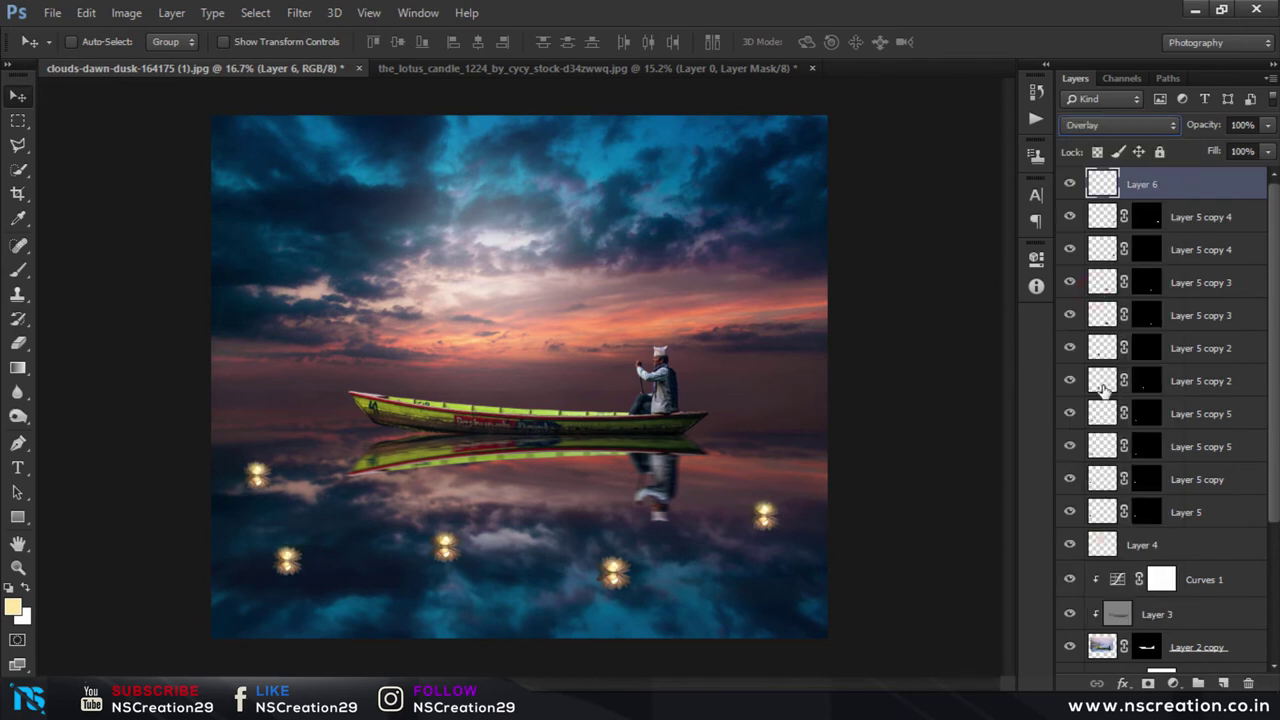
pyautogui.click(1110, 135)
pyautogui.click(1106, 374)
pyautogui.click(1102, 216)
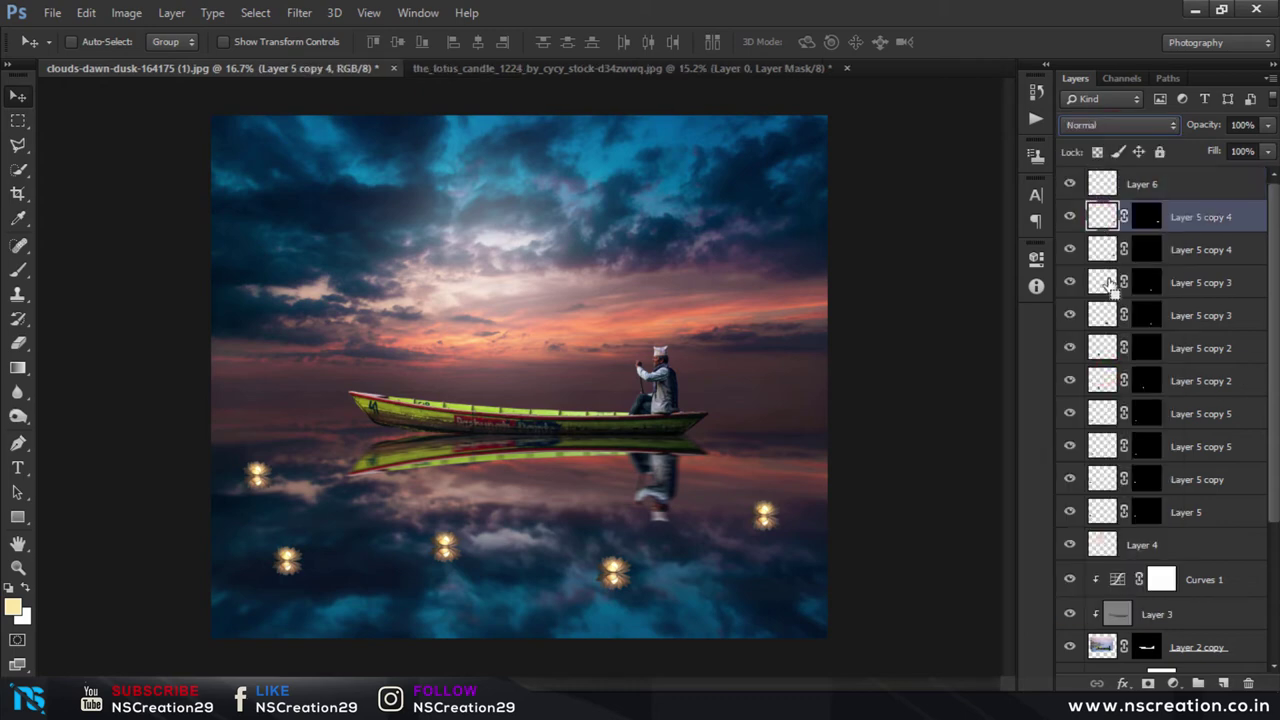
pyautogui.keyDown('ctrl'); pyautogui.click(1230, 285); pyautogui.keyUp('ctrl')
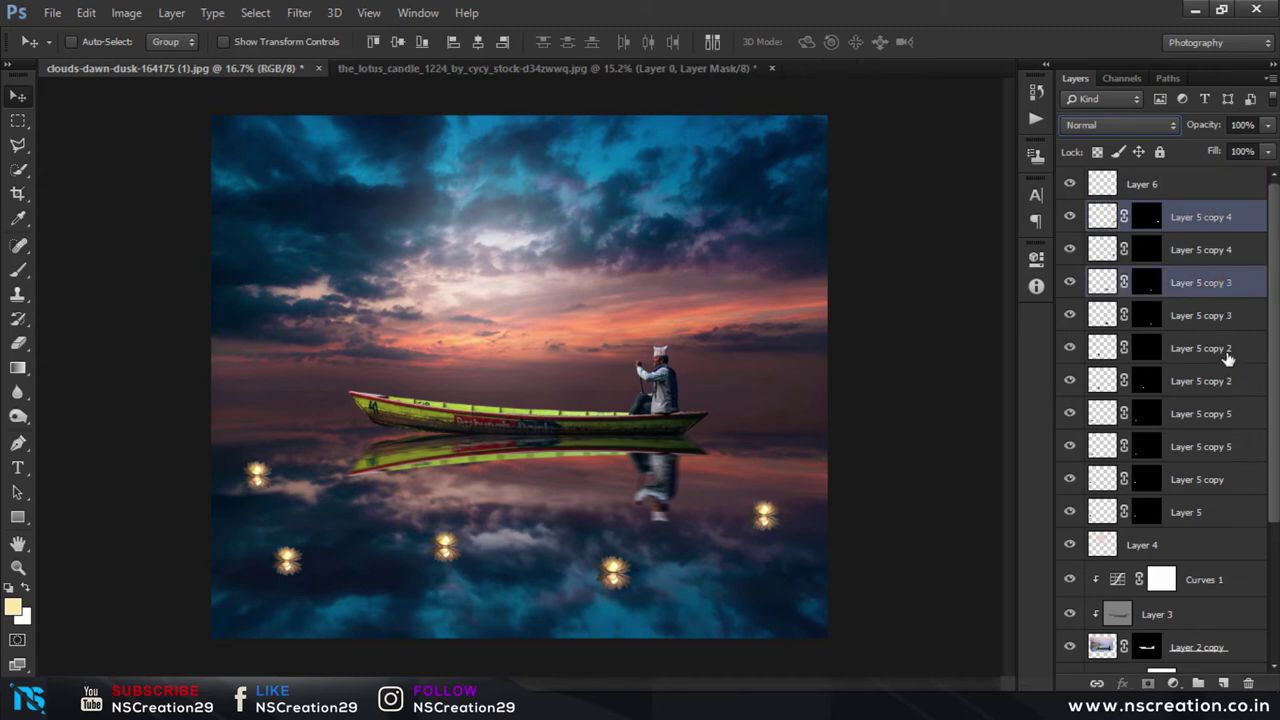
# Step: Merge Layer 5 copy 4, copy 3, copy 2, copy 5 and Layer 5 copy into one layer
pyautogui.keyDown('ctrl'); pyautogui.click(1228, 352); pyautogui.keyUp('ctrl')
pyautogui.keyDown('ctrl'); pyautogui.click(1229, 416); pyautogui.keyUp('ctrl')
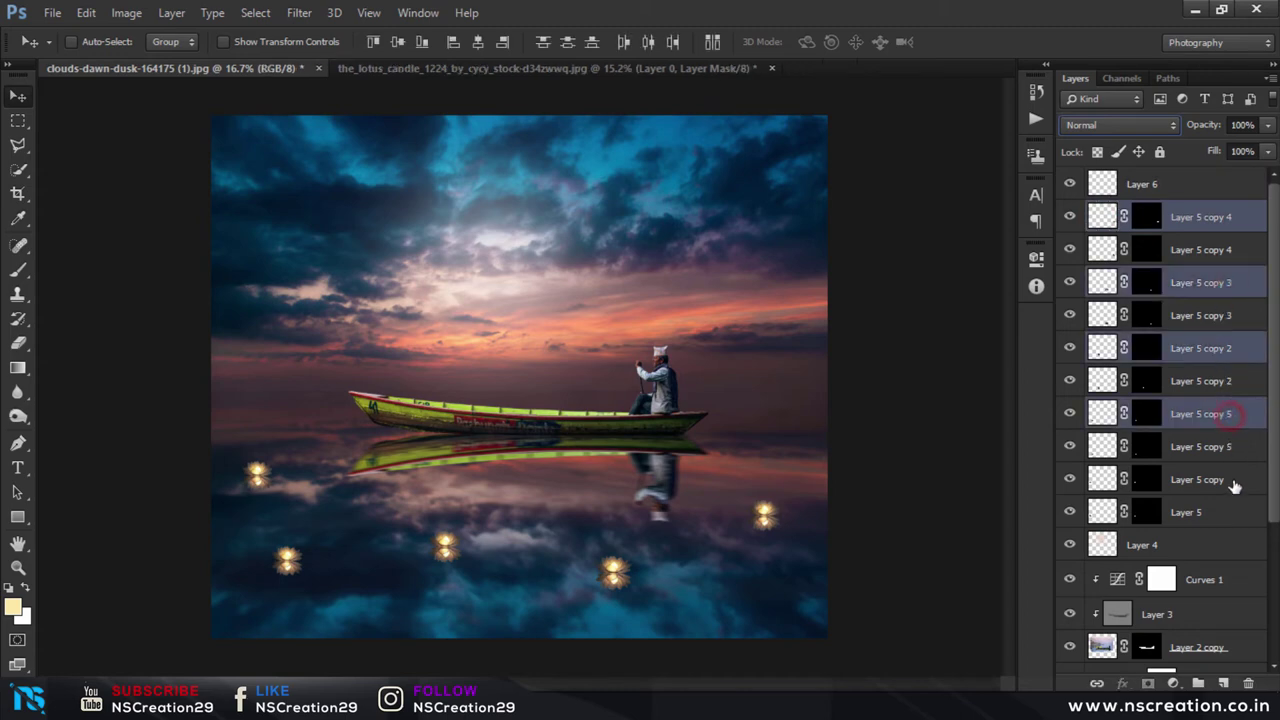
pyautogui.keyDown('ctrl'); pyautogui.click(1233, 485); pyautogui.keyUp('ctrl')
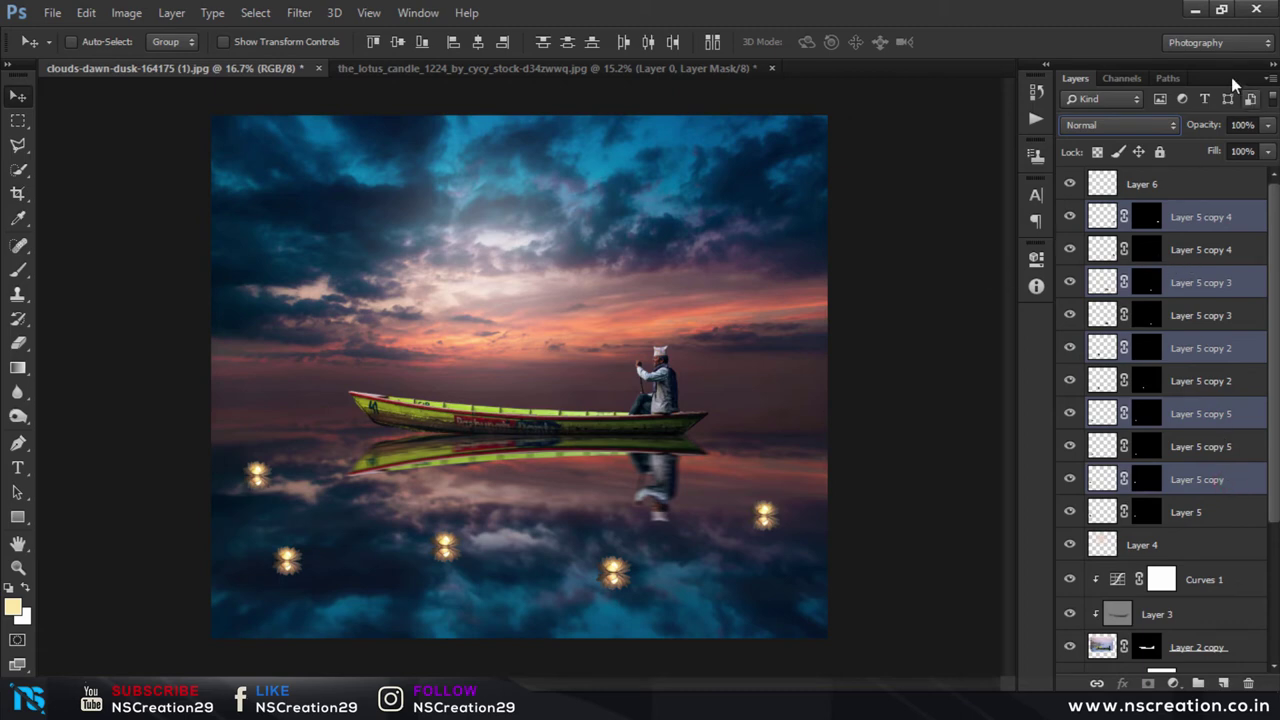
pyautogui.click(299, 12)
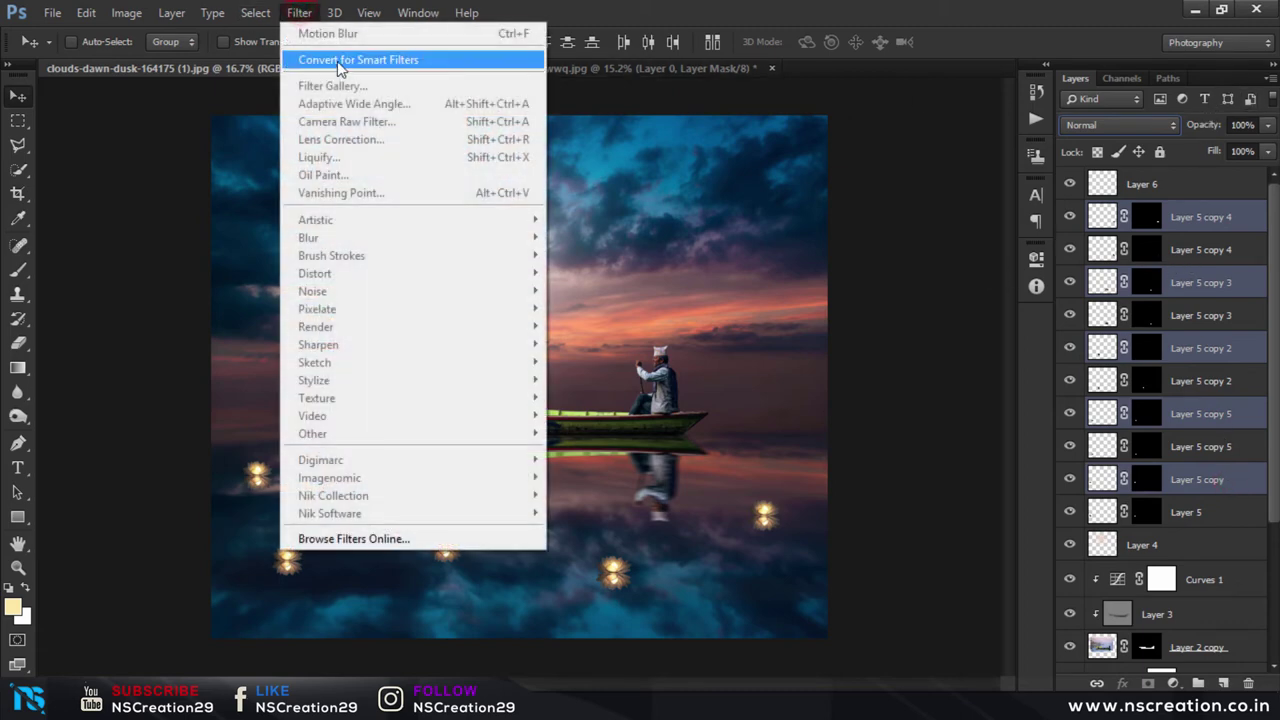
pyautogui.click(1196, 217)
pyautogui.keyDown('ctrl'); pyautogui.click(1215, 283); pyautogui.keyUp('ctrl')
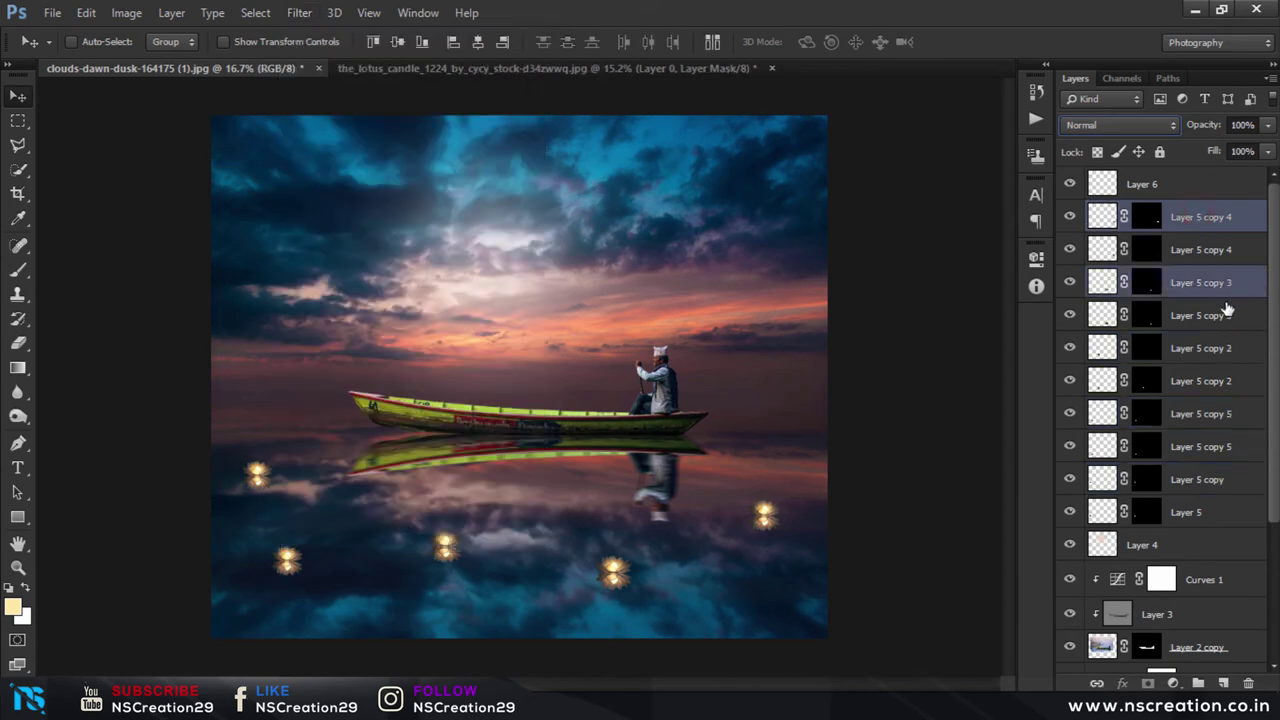
pyautogui.keyDown('ctrl'); pyautogui.click(1228, 352); pyautogui.keyUp('ctrl')
pyautogui.keyDown('ctrl'); pyautogui.click(1224, 420); pyautogui.keyUp('ctrl')
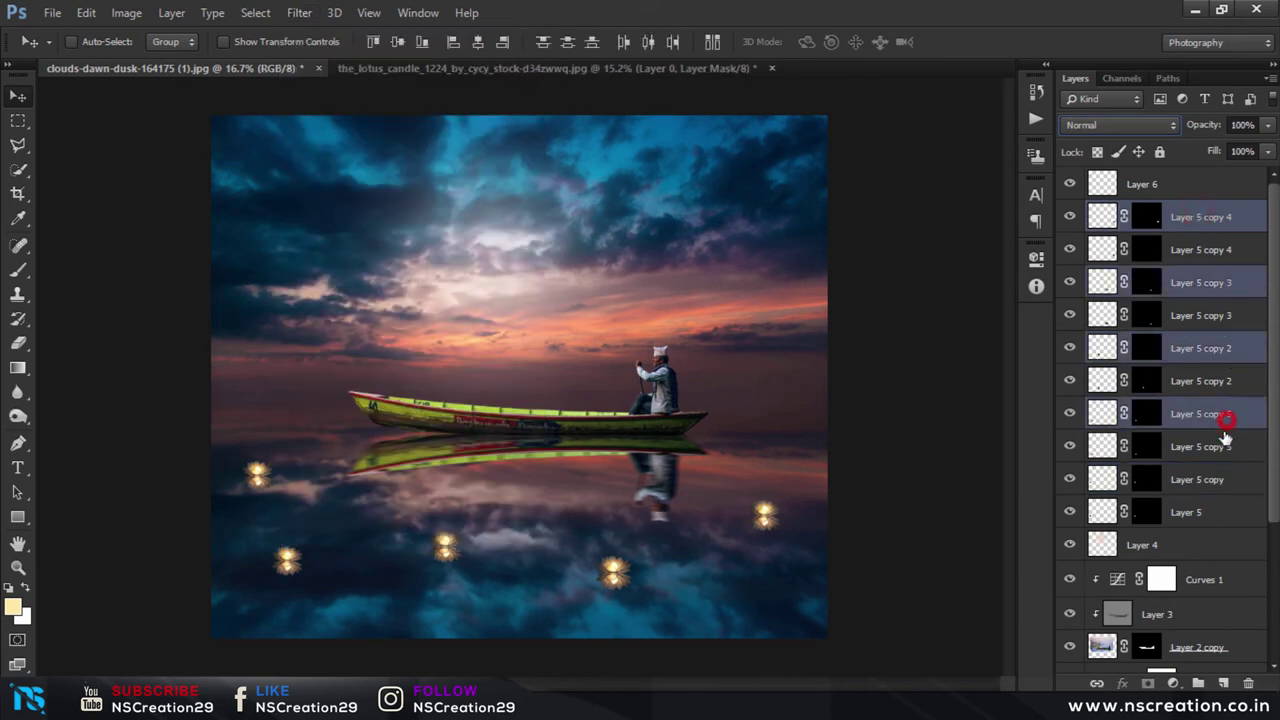
pyautogui.keyDown('ctrl'); pyautogui.click(1222, 482); pyautogui.keyUp('ctrl')
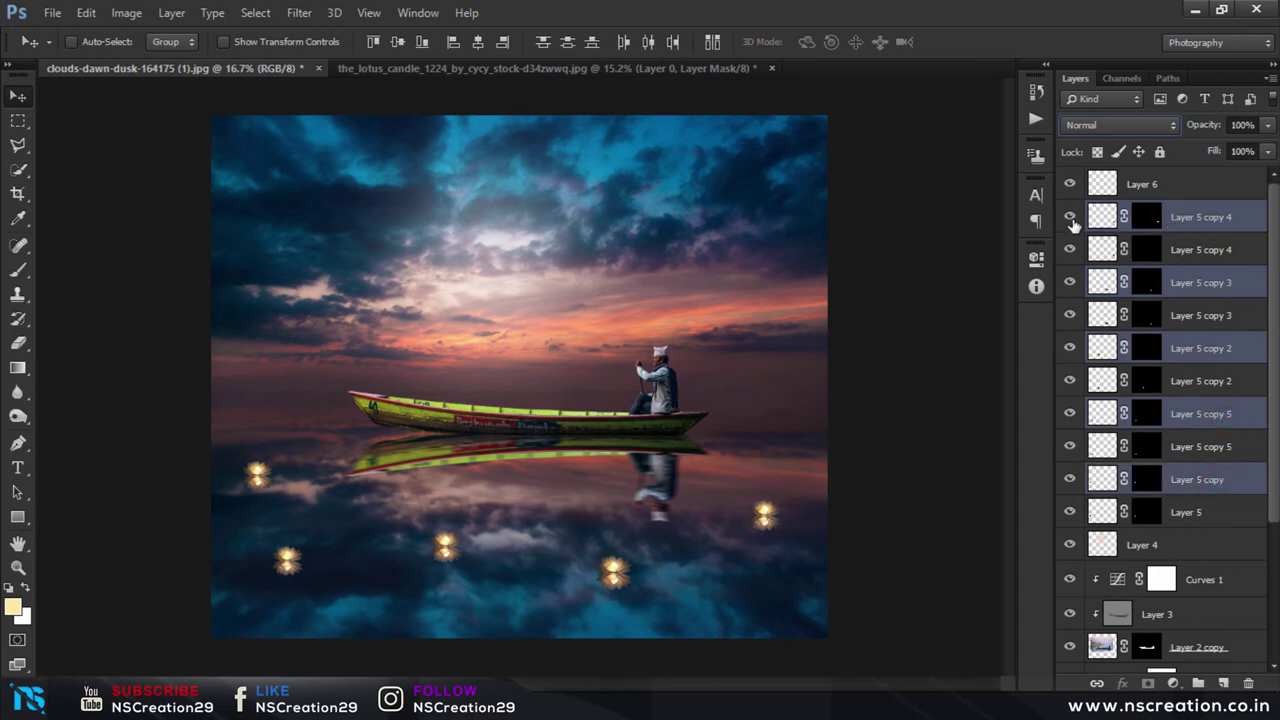
pyautogui.hotkey('ctrl', 'e')
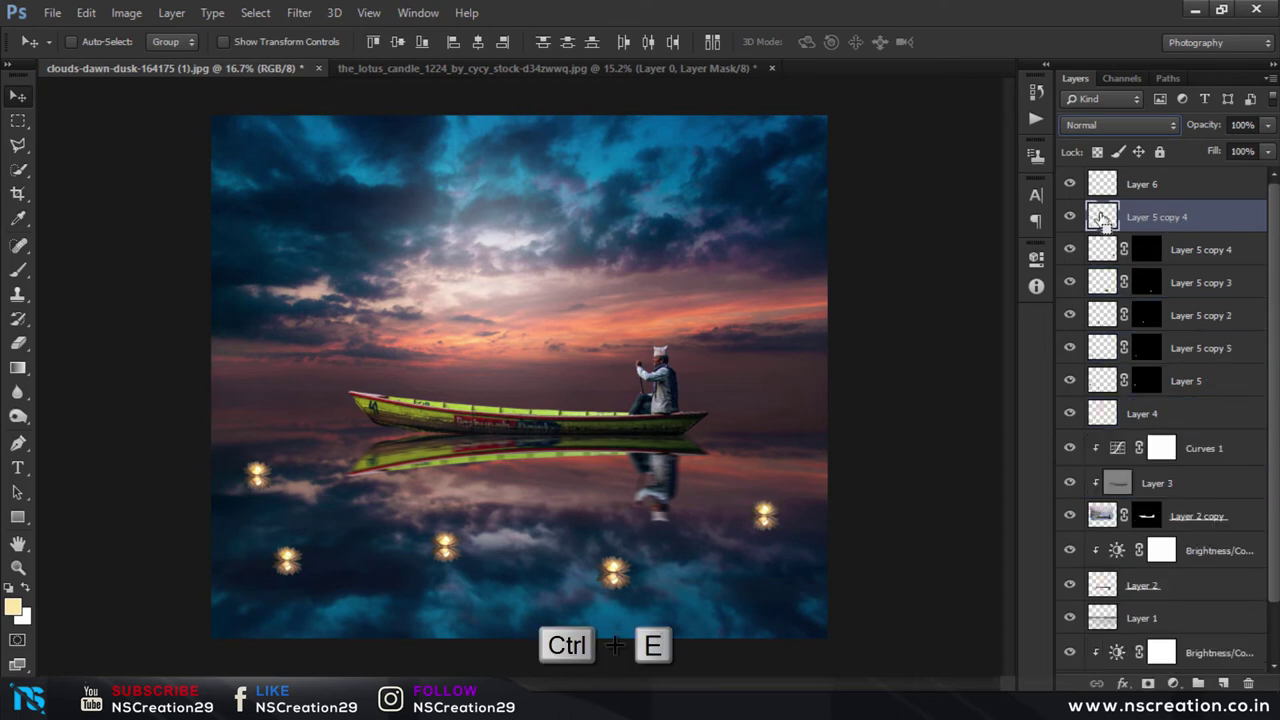
# Step: Check the merged glow's visibility, then merge the remaining five Layer 5 layers with Ctrl+E
pyautogui.click(1070, 217)
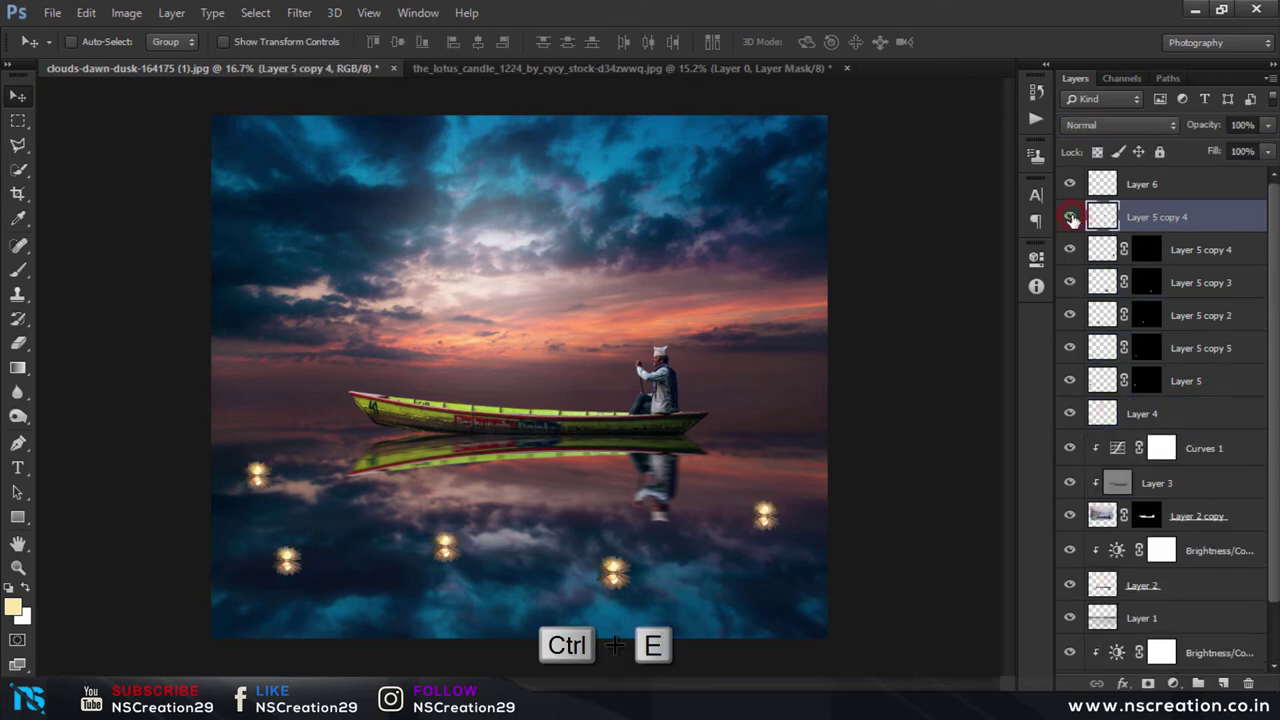
pyautogui.click(1070, 217)
pyautogui.click(1070, 217)
pyautogui.click(1214, 252)
pyautogui.keyDown('shift'); pyautogui.click(1200, 381); pyautogui.keyUp('shift')
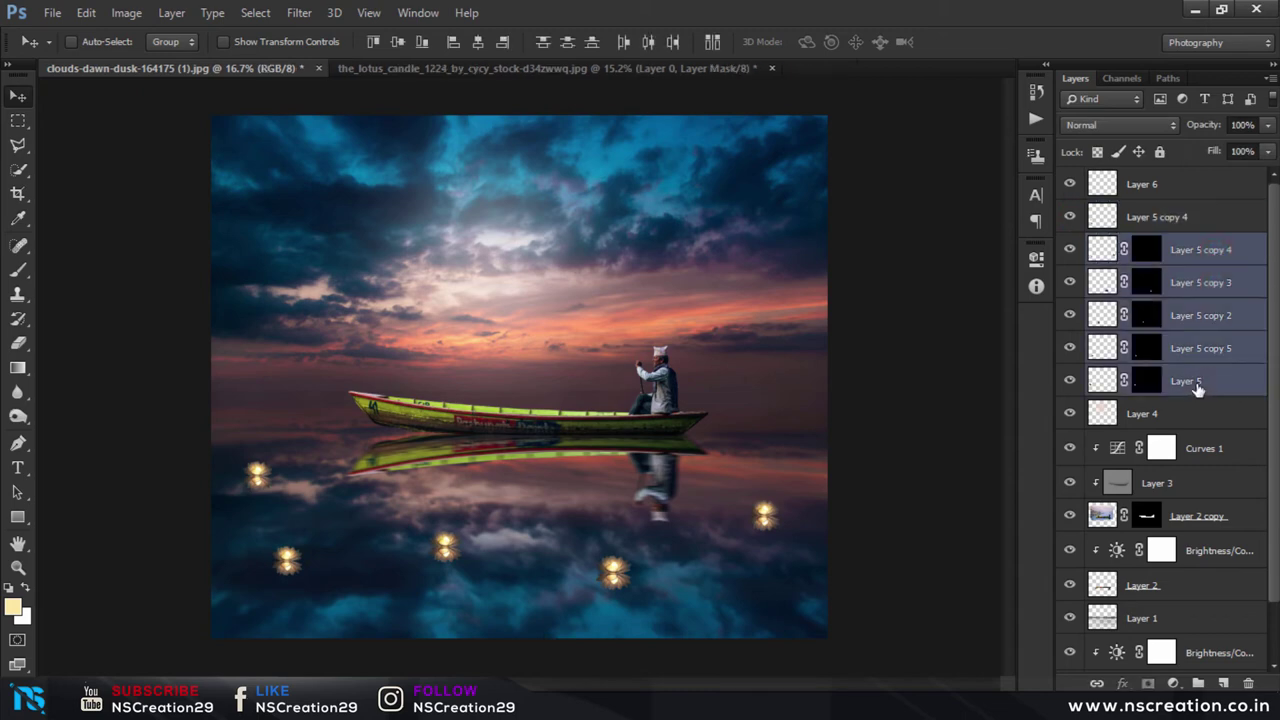
pyautogui.hotkey('ctrl', 'j')
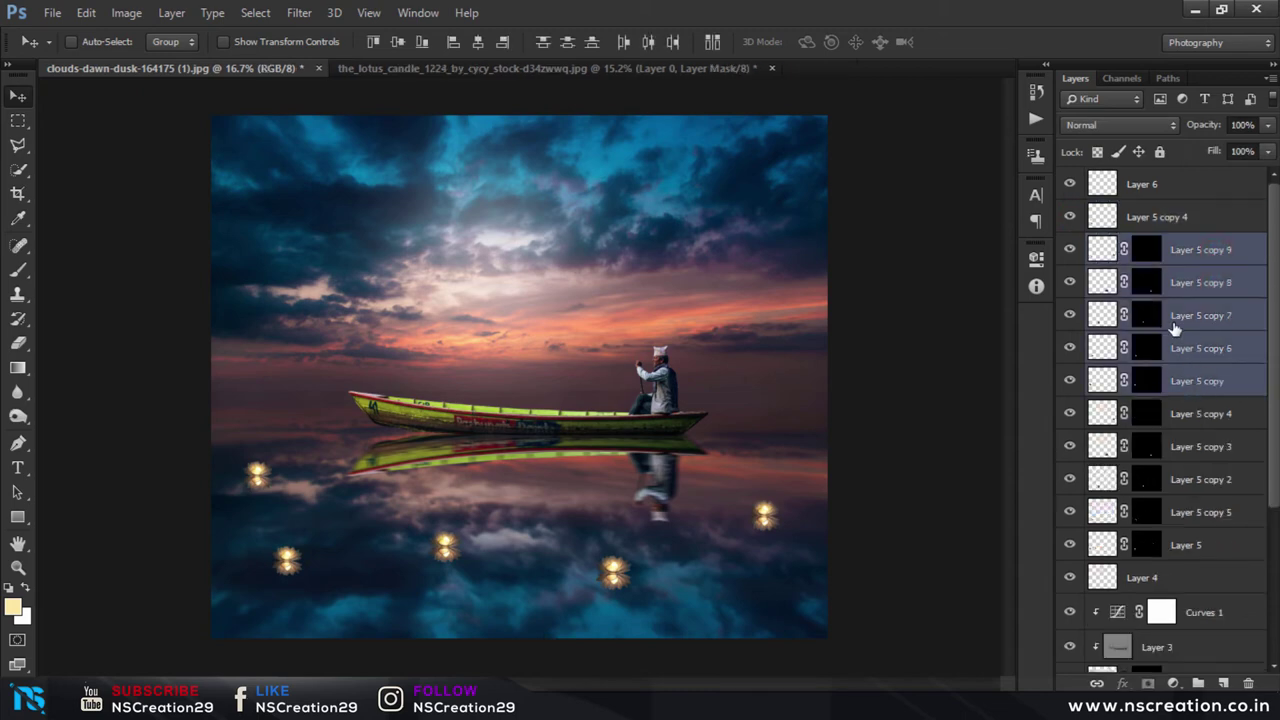
pyautogui.hotkey('ctrl', 'z')
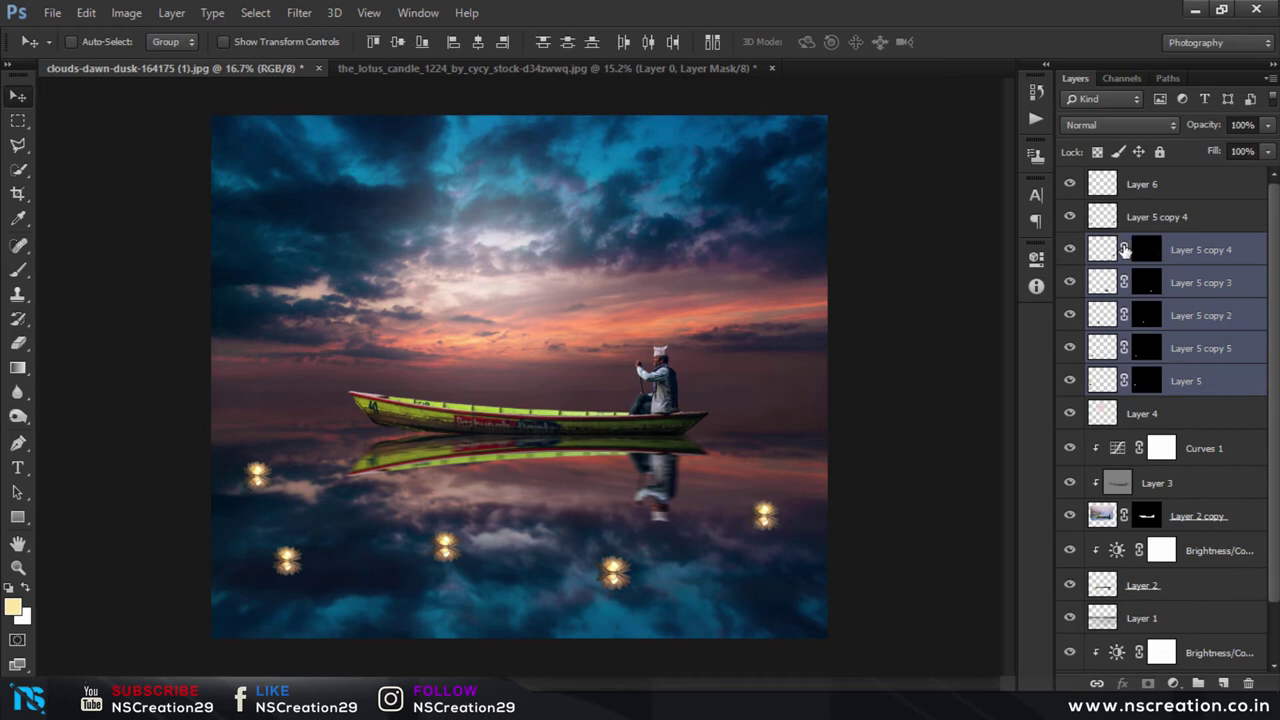
pyautogui.hotkey('ctrl', 'e')
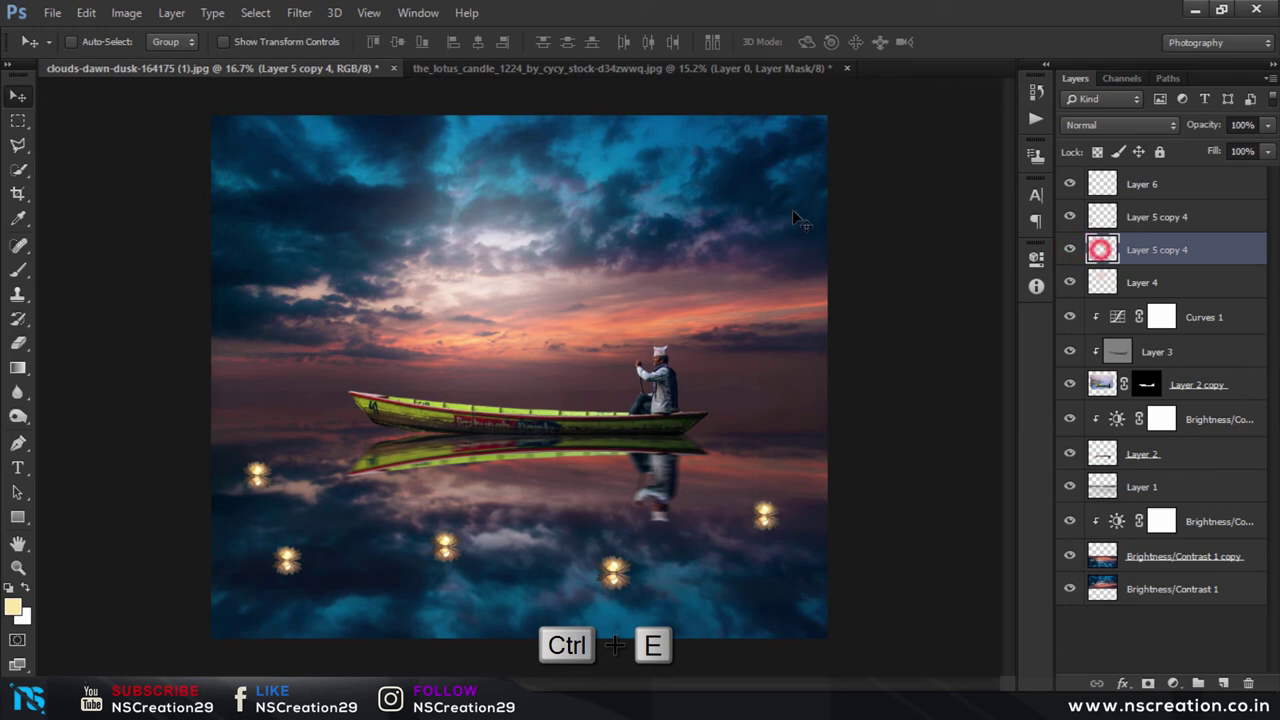
# Step: Apply a 3.2-pixel Gaussian Blur to the lower Layer 5 copy 4
pyautogui.click(300, 12)
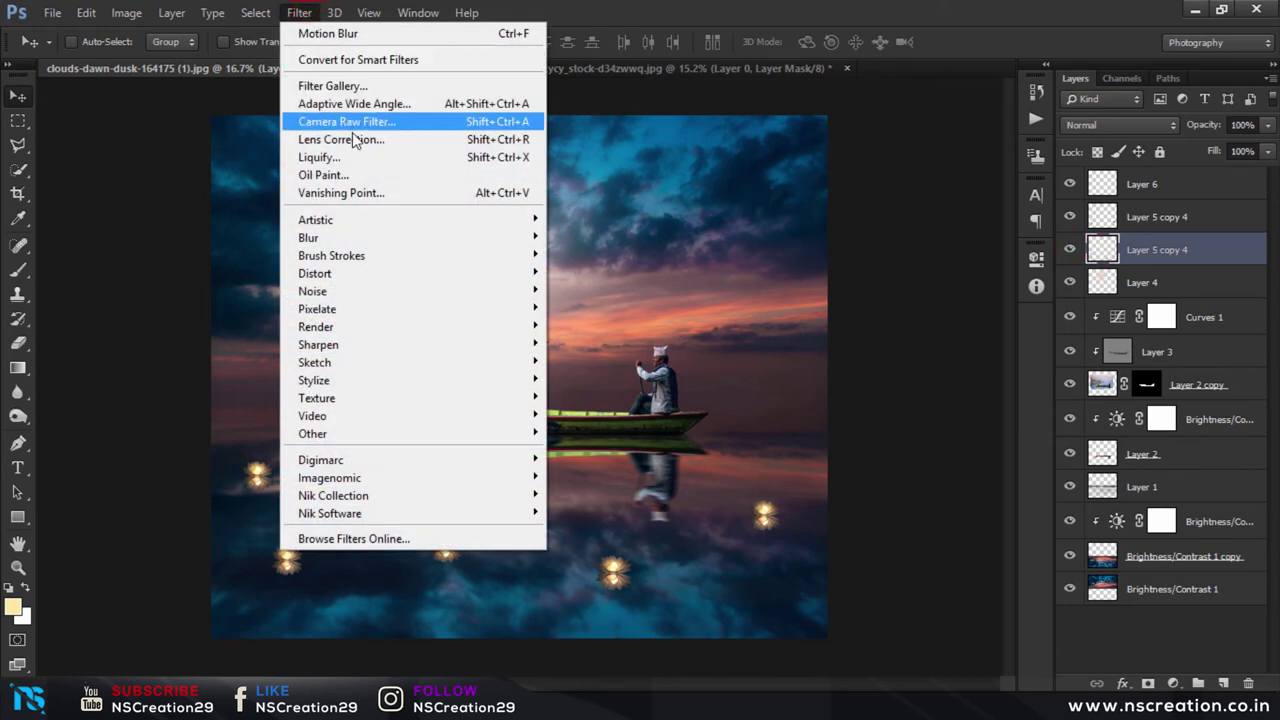
pyautogui.click(352, 237)
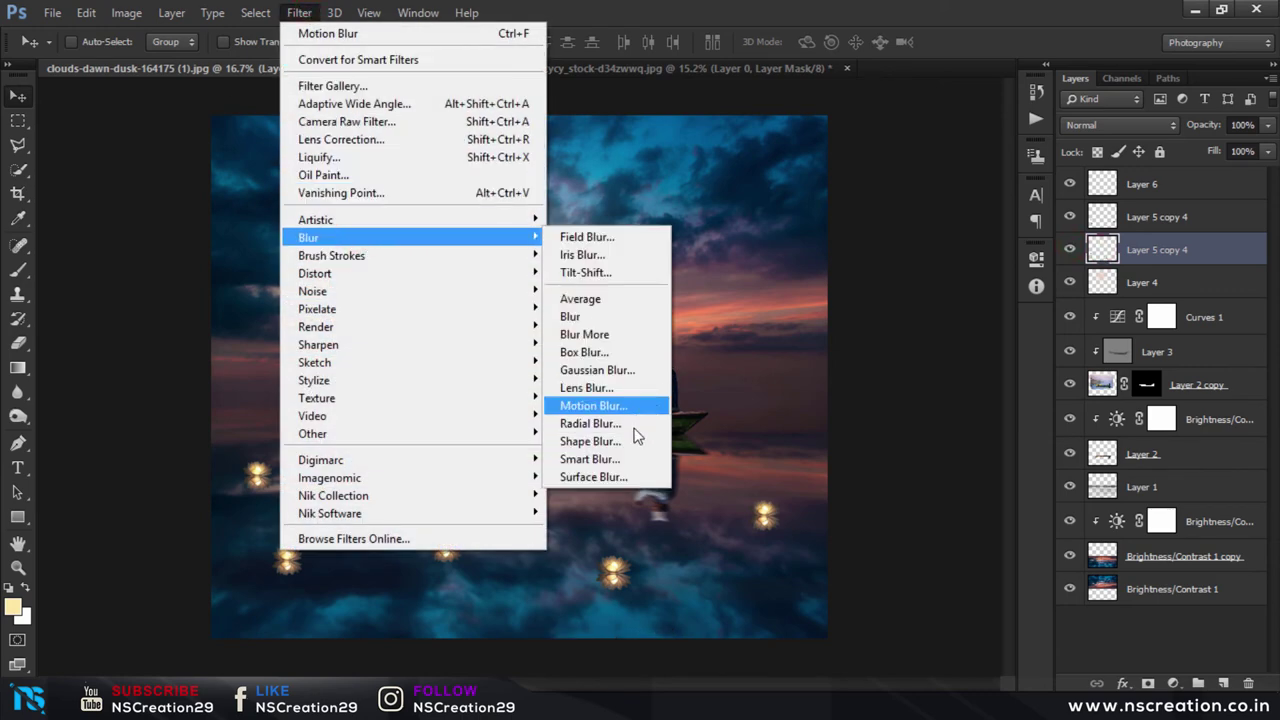
pyautogui.click(610, 371)
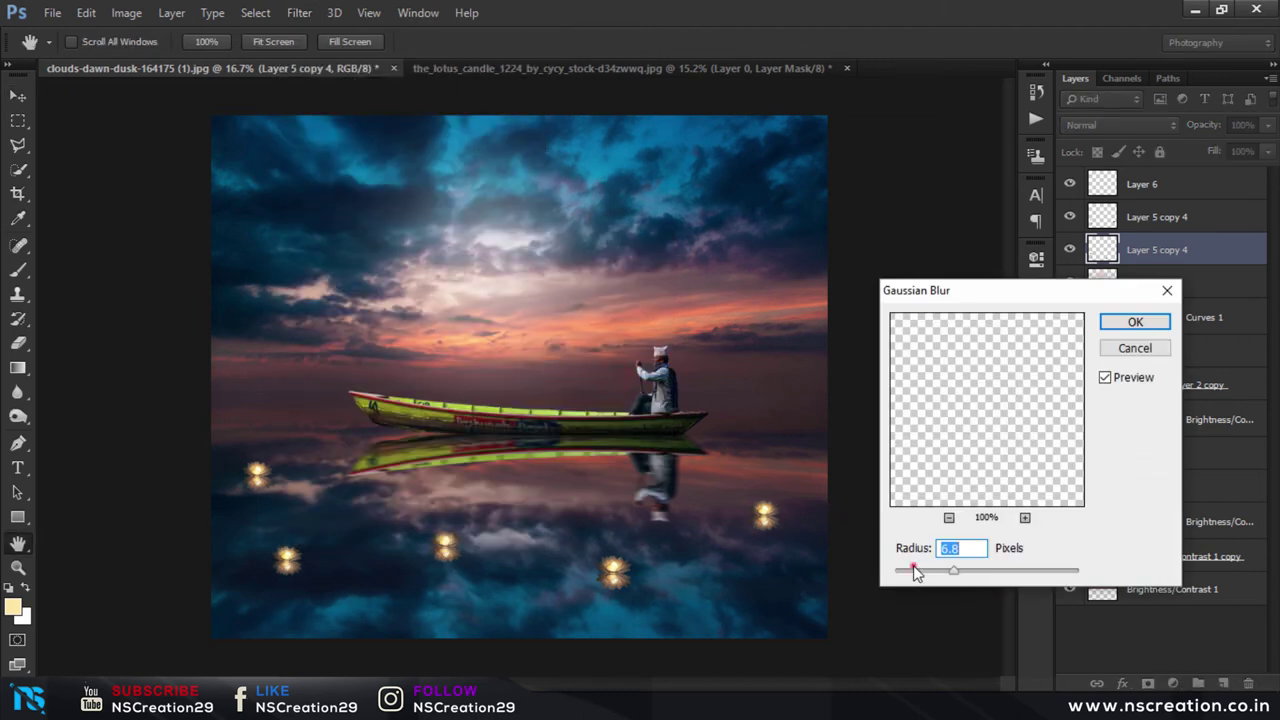
pyautogui.moveTo(913, 565)
pyautogui.mouseDown()
pyautogui.moveTo(905, 572)
pyautogui.moveTo(940, 573)
pyautogui.mouseUp()
pyautogui.moveTo(944, 569); pyautogui.dragTo(926, 571)
pyautogui.click(1125, 322)
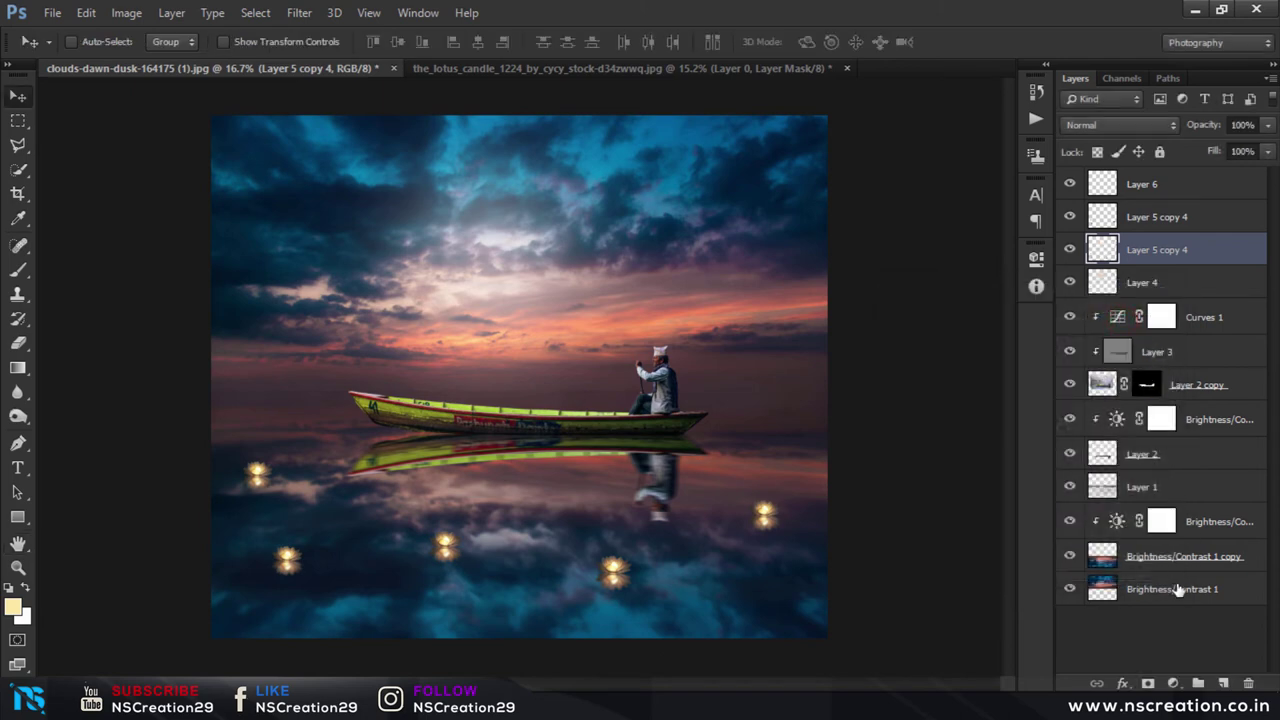
# Step: Add a Brightness/Contrast adjustment clipped to Layer 5 copy 4 with brightness -36 and contrast -2
pyautogui.click(1173, 682)
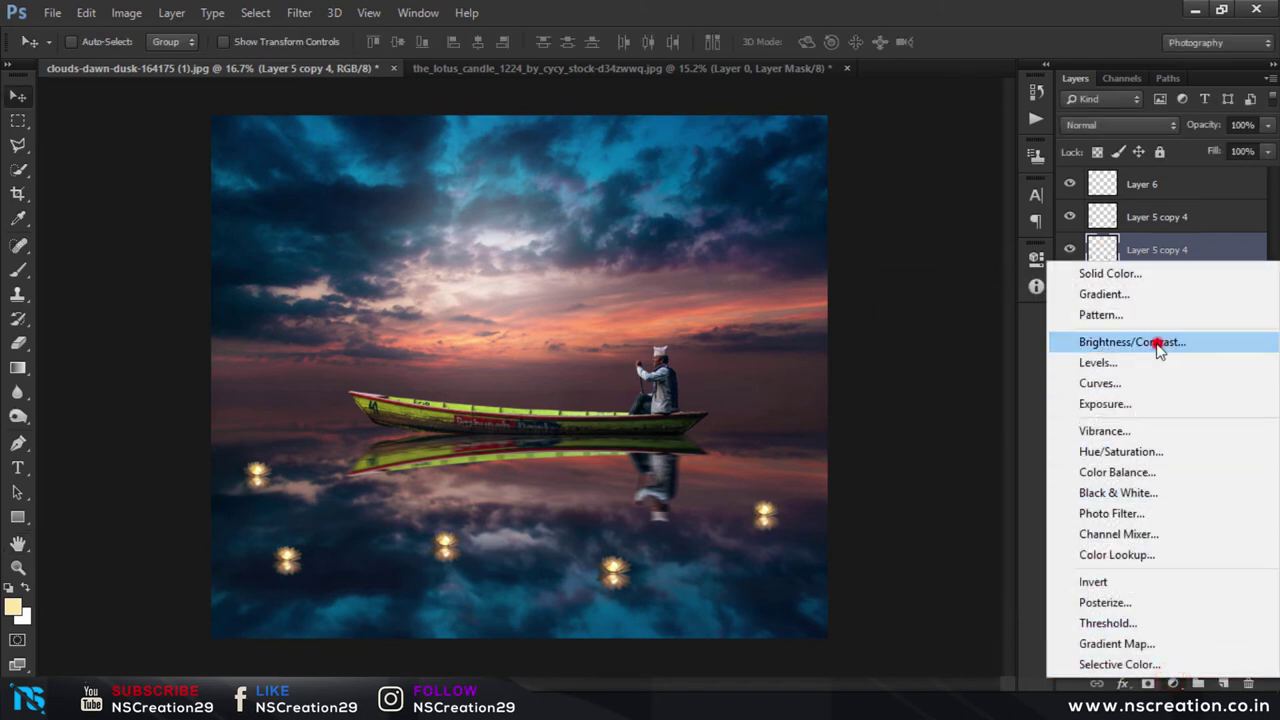
pyautogui.click(1155, 342)
pyautogui.click(871, 563)
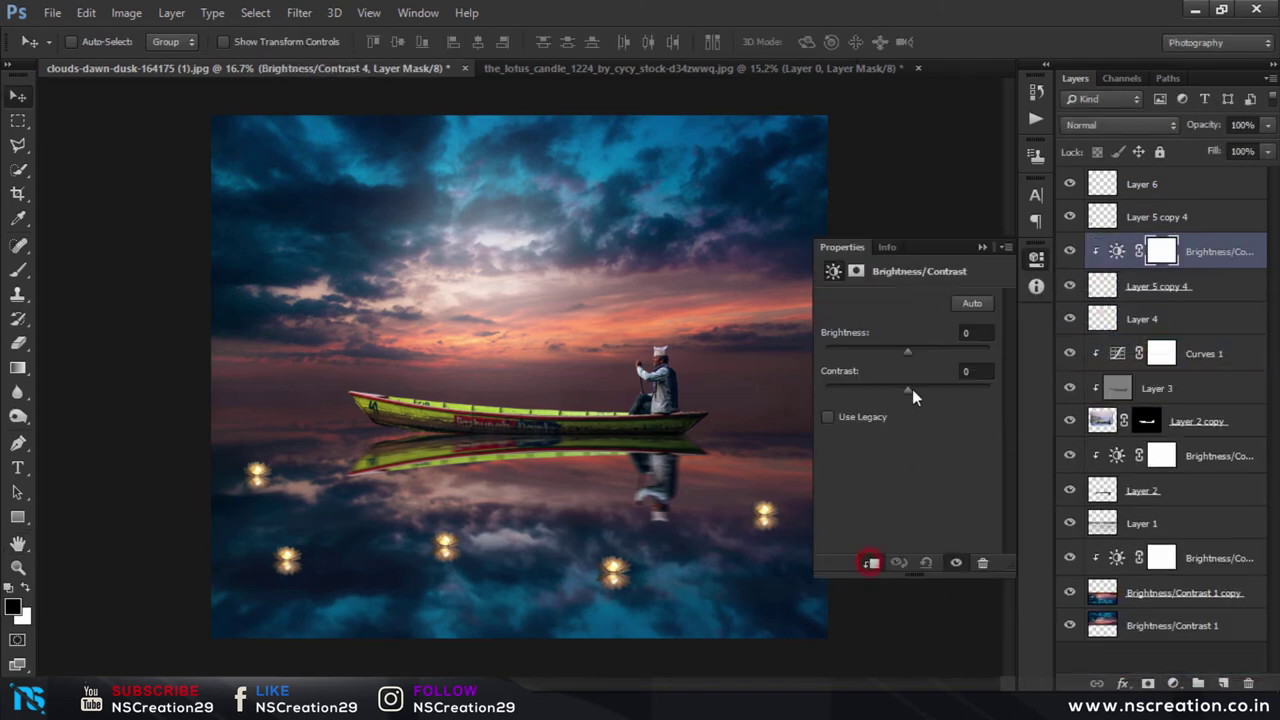
pyautogui.moveTo(890, 350); pyautogui.dragTo(884, 349)
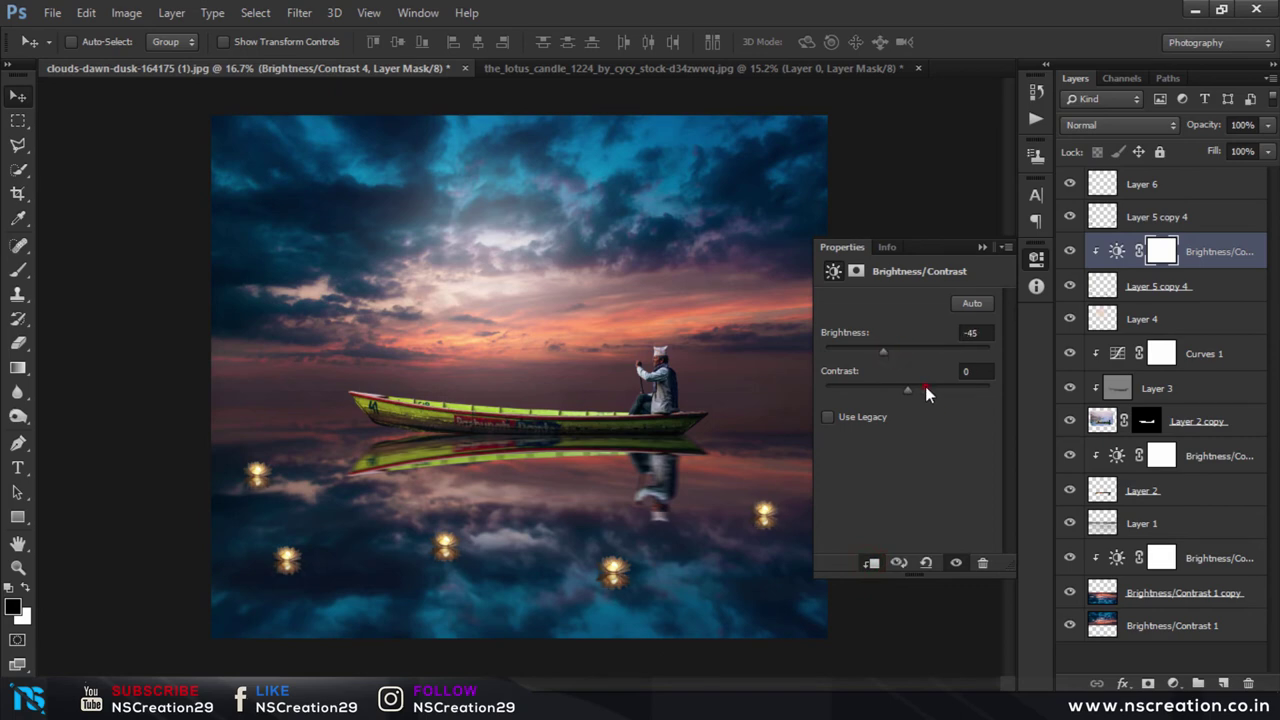
pyautogui.moveTo(925, 386); pyautogui.dragTo(900, 387)
pyautogui.click(870, 352)
pyautogui.moveTo(870, 351); pyautogui.dragTo(888, 350)
pyautogui.click(981, 251)
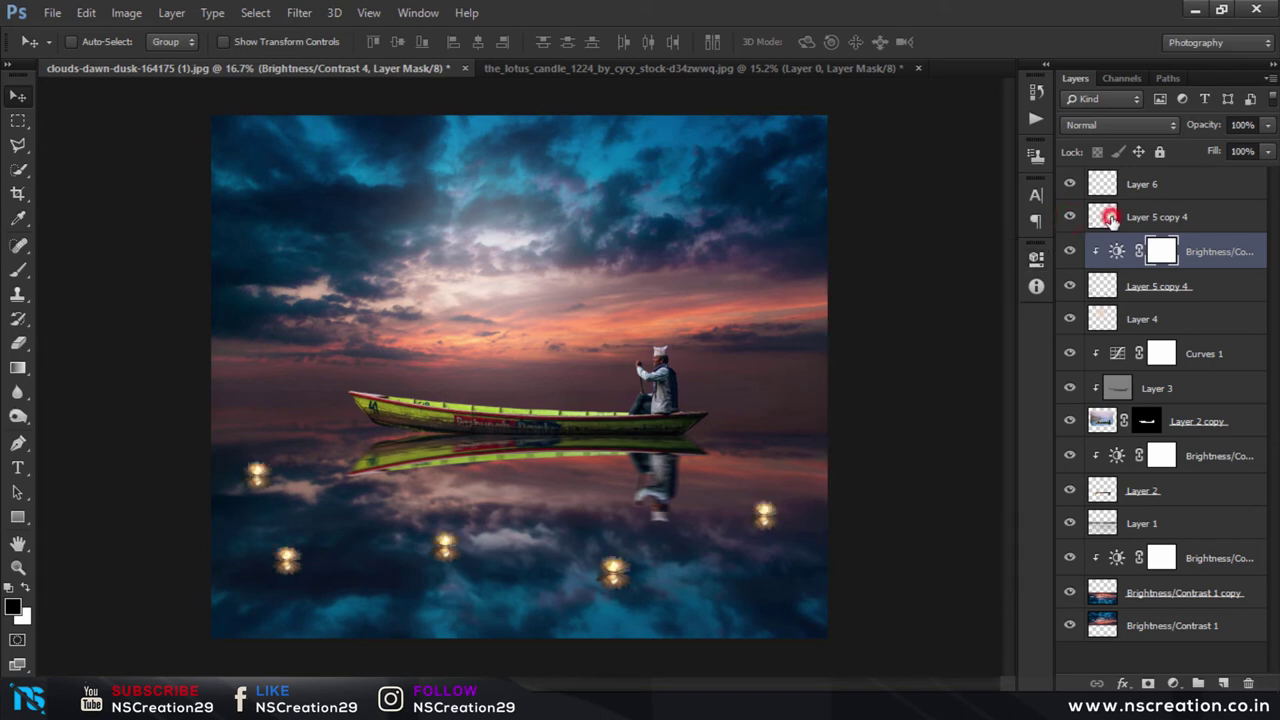
pyautogui.click(1111, 219)
# Step: Add a Curves adjustment clipped to the upper Layer 5 copy 4 and place midtone and highlight points
pyautogui.click(1174, 684)
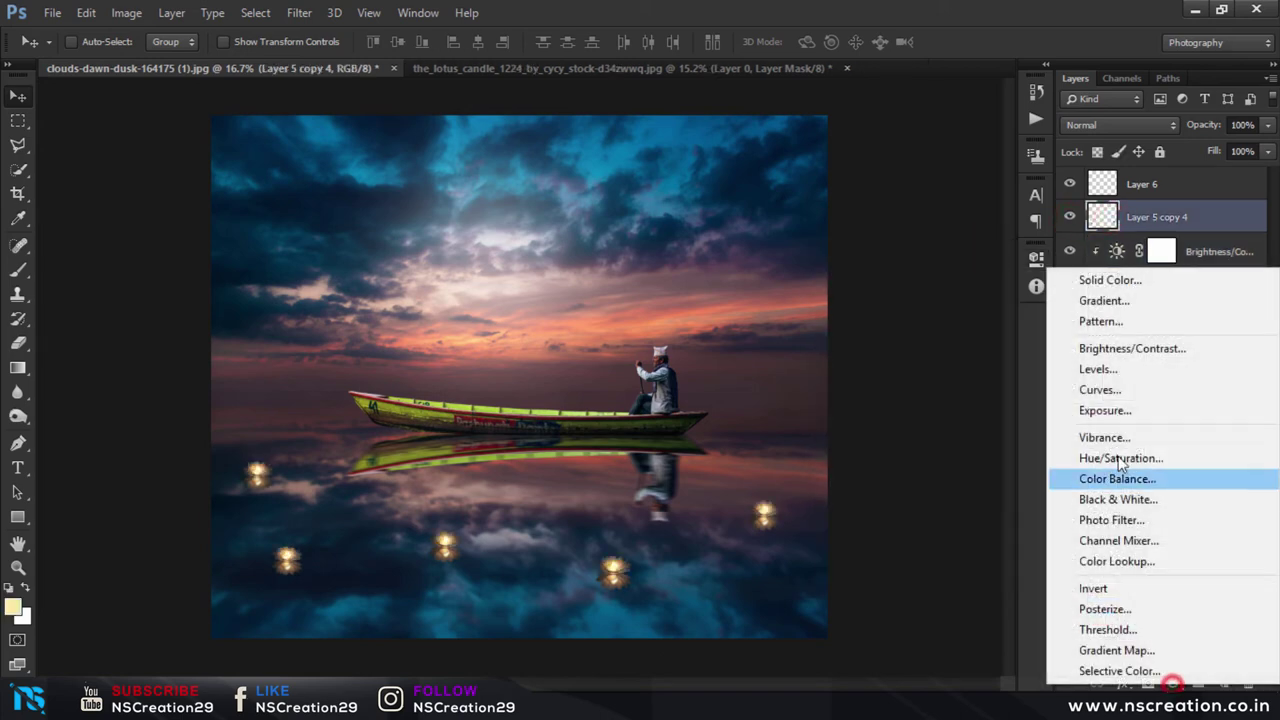
pyautogui.click(1102, 393)
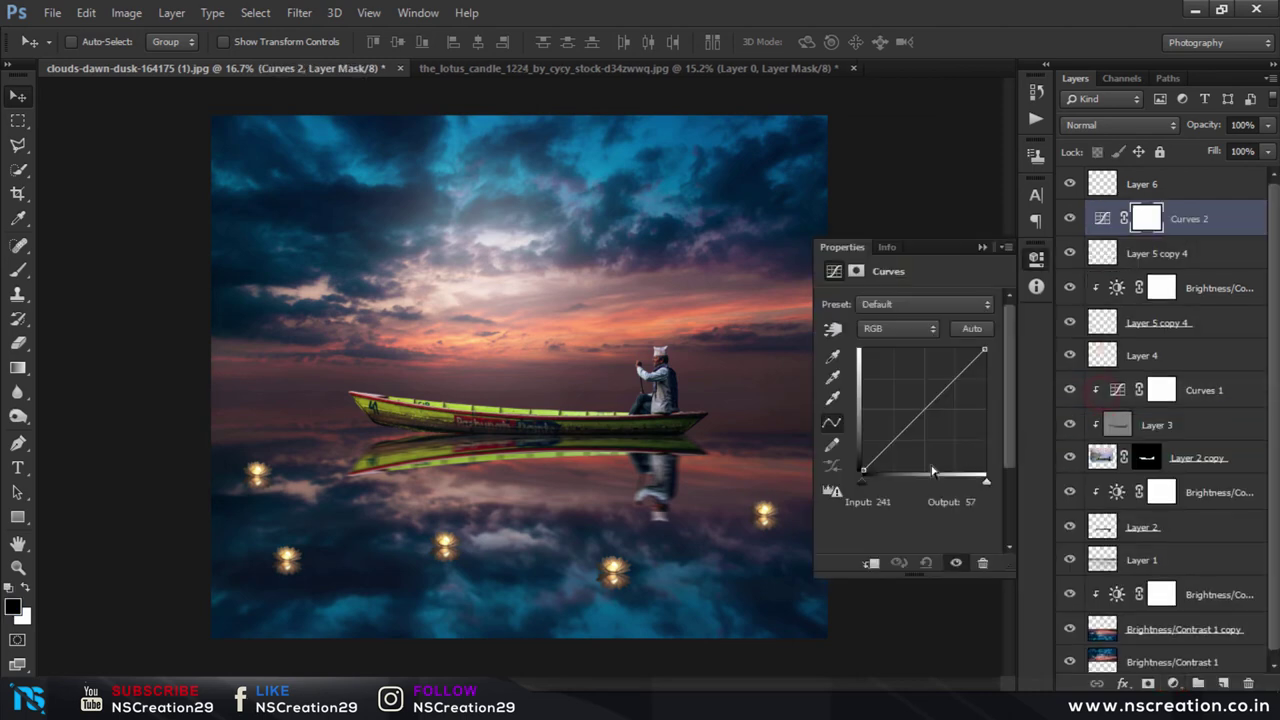
pyautogui.click(871, 563)
pyautogui.moveTo(928, 408); pyautogui.dragTo(923, 406)
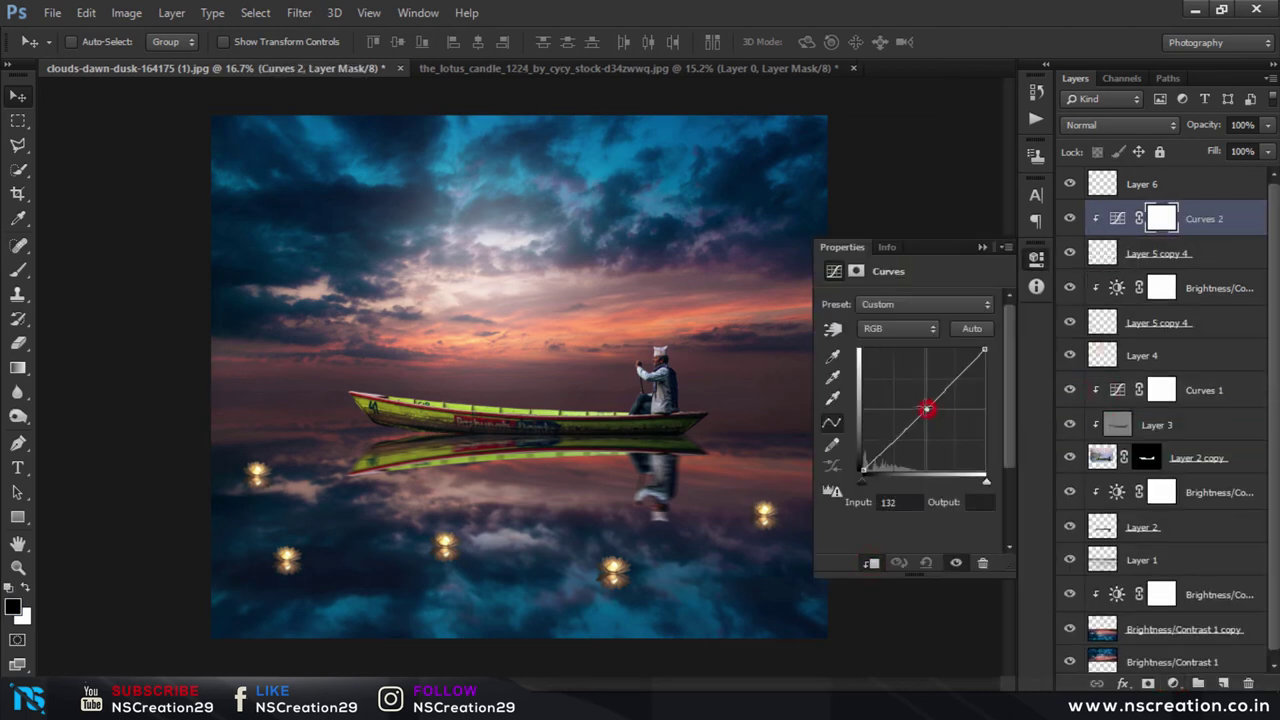
pyautogui.moveTo(982, 354); pyautogui.dragTo(955, 370)
pyautogui.click(959, 378)
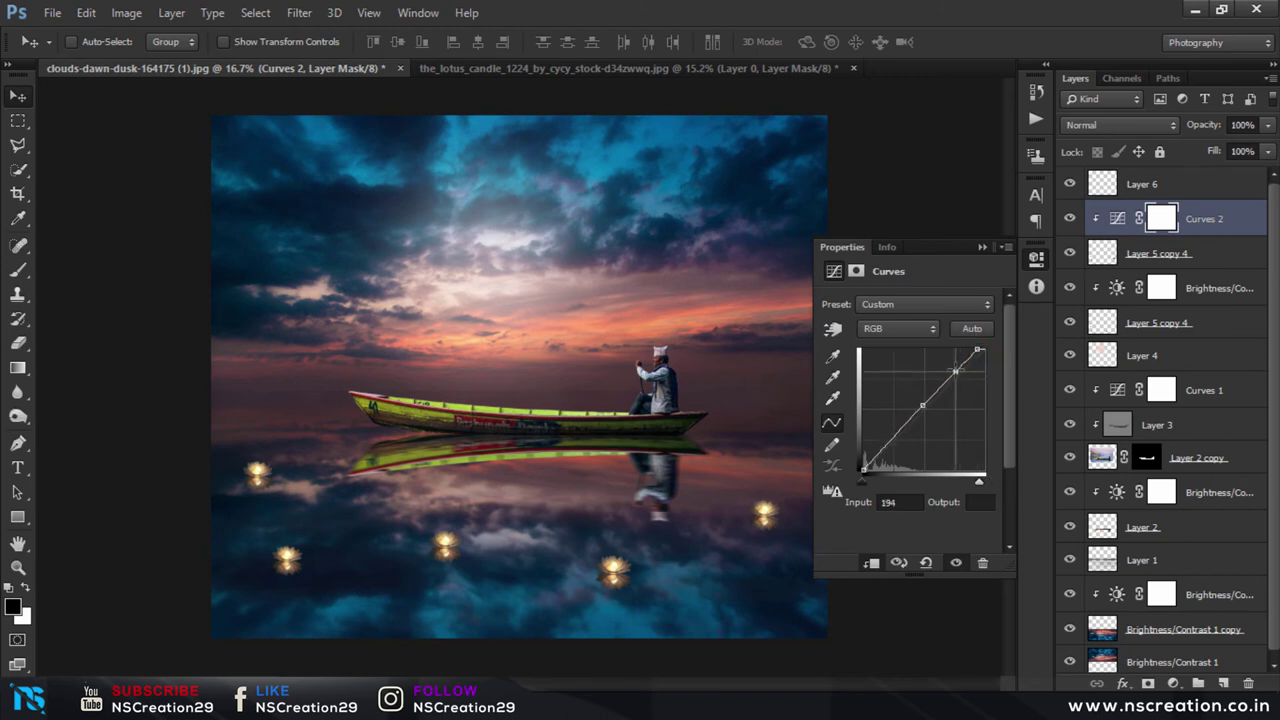
# Step: Move the black and white points inward and bow the curve down to darken the candles
pyautogui.moveTo(863, 471); pyautogui.dragTo(876, 472)
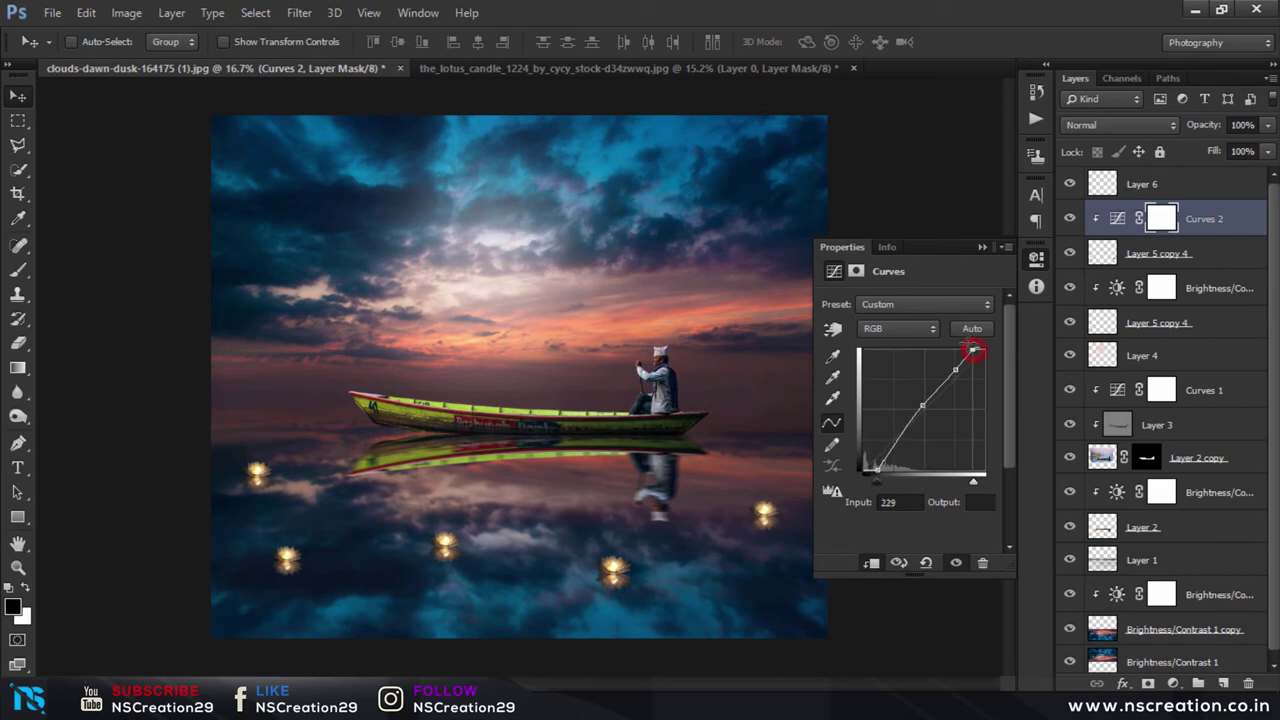
pyautogui.moveTo(975, 350)
pyautogui.mouseDown()
pyautogui.moveTo(958, 352)
pyautogui.moveTo(983, 322)
pyautogui.mouseUp()
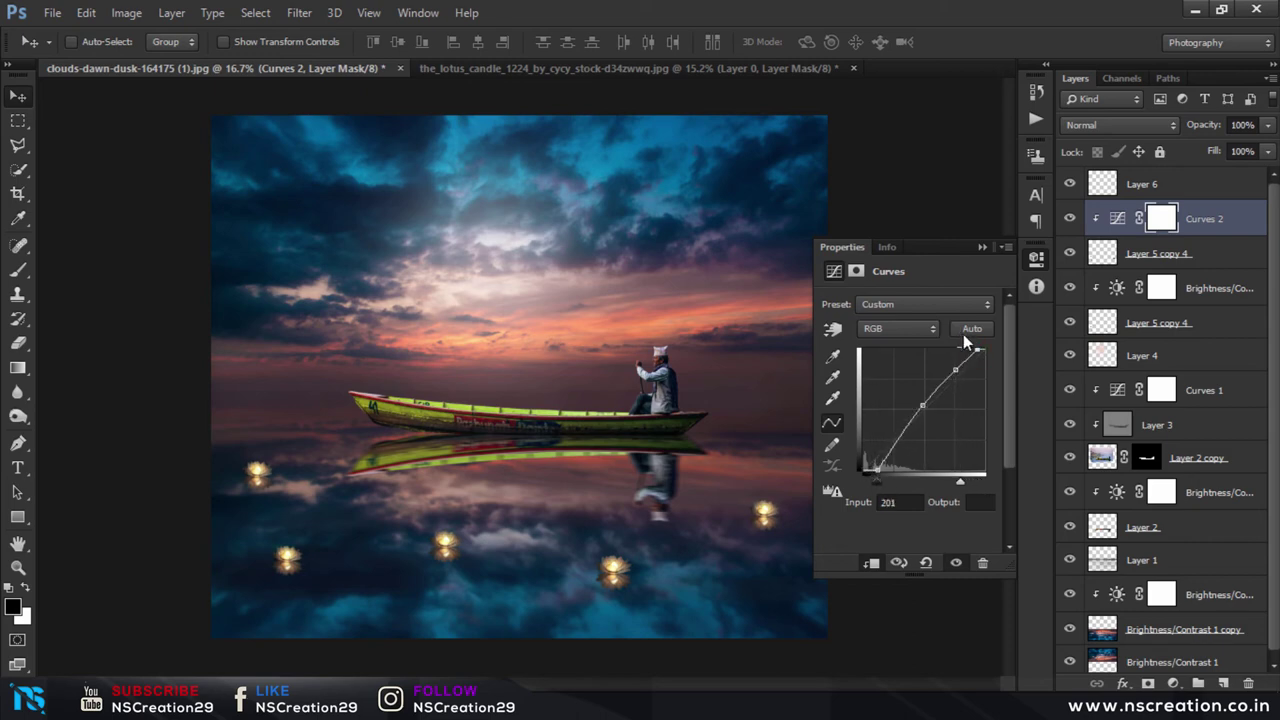
pyautogui.moveTo(958, 368)
pyautogui.mouseDown()
pyautogui.moveTo(928, 408)
pyautogui.moveTo(938, 413)
pyautogui.mouseUp()
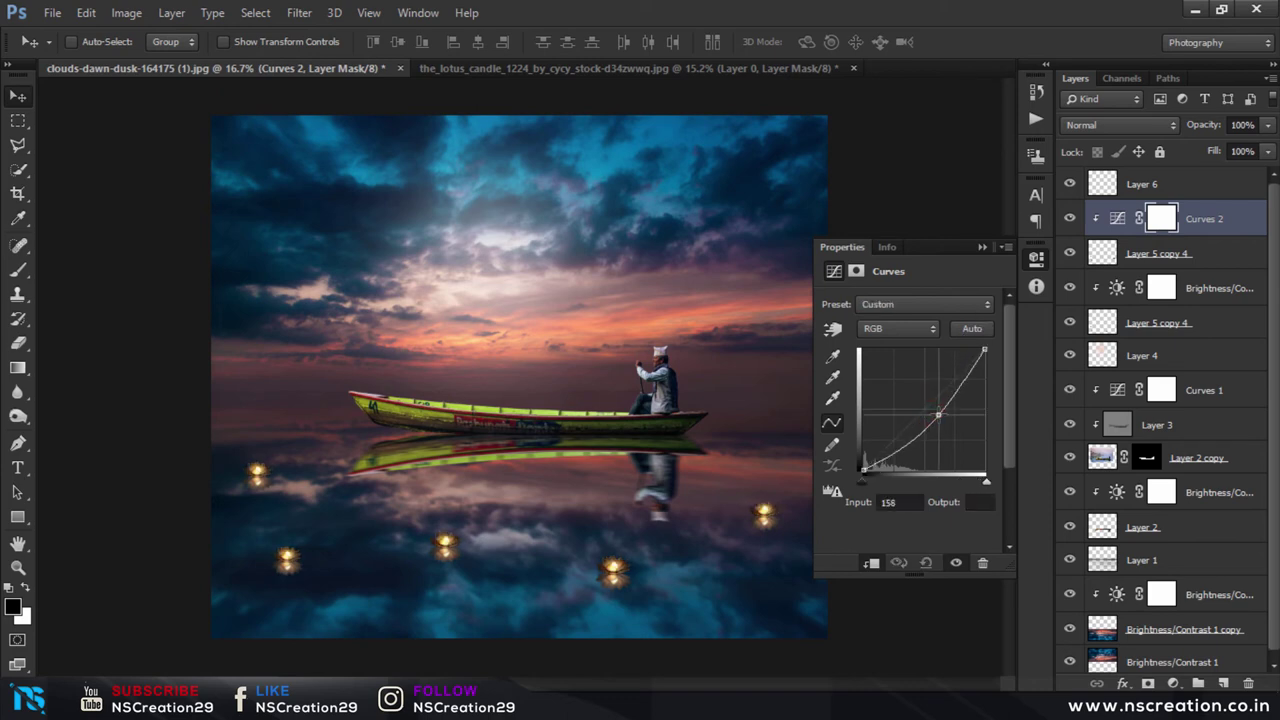
pyautogui.moveTo(984, 349); pyautogui.dragTo(978, 334)
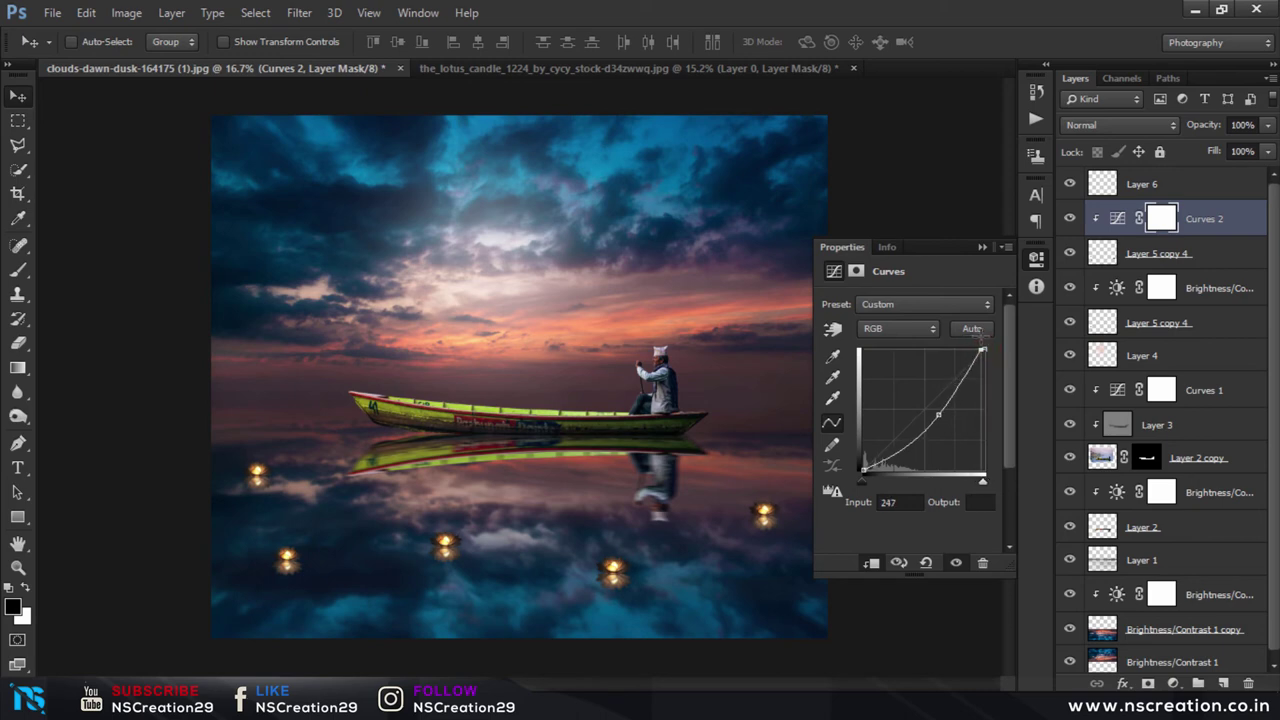
pyautogui.click(861, 471)
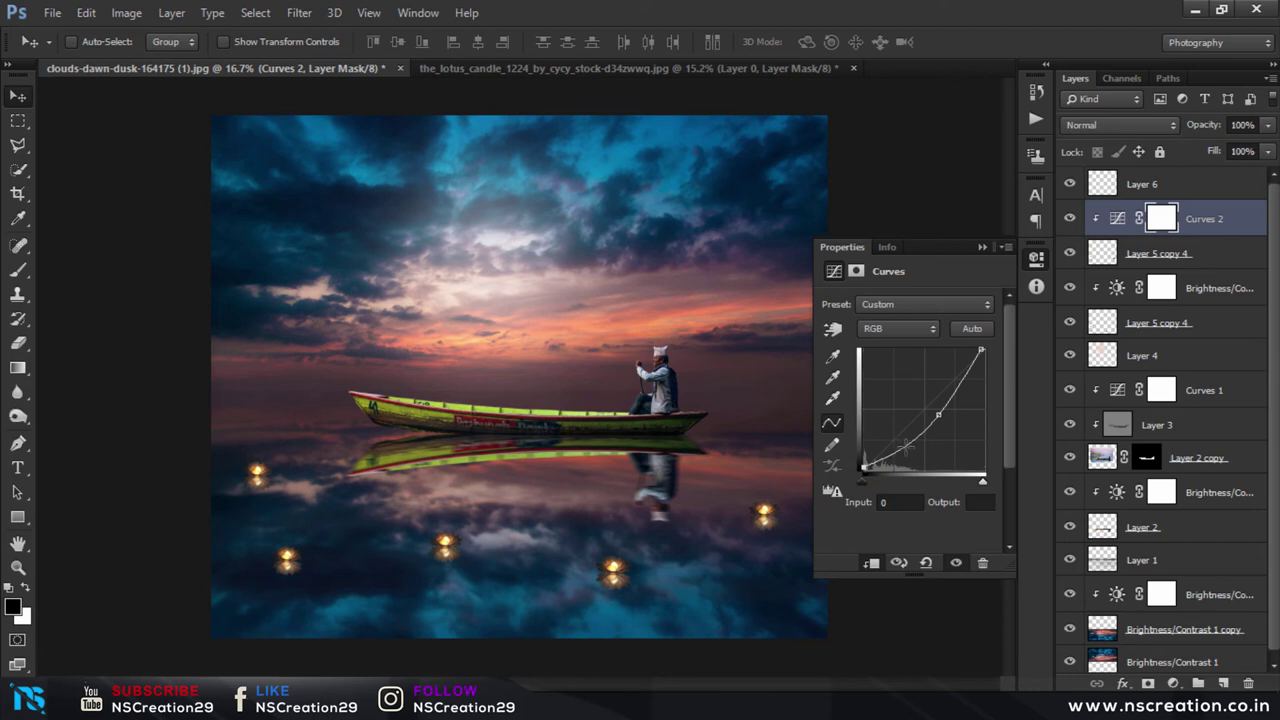
pyautogui.click(906, 444)
pyautogui.click(982, 248)
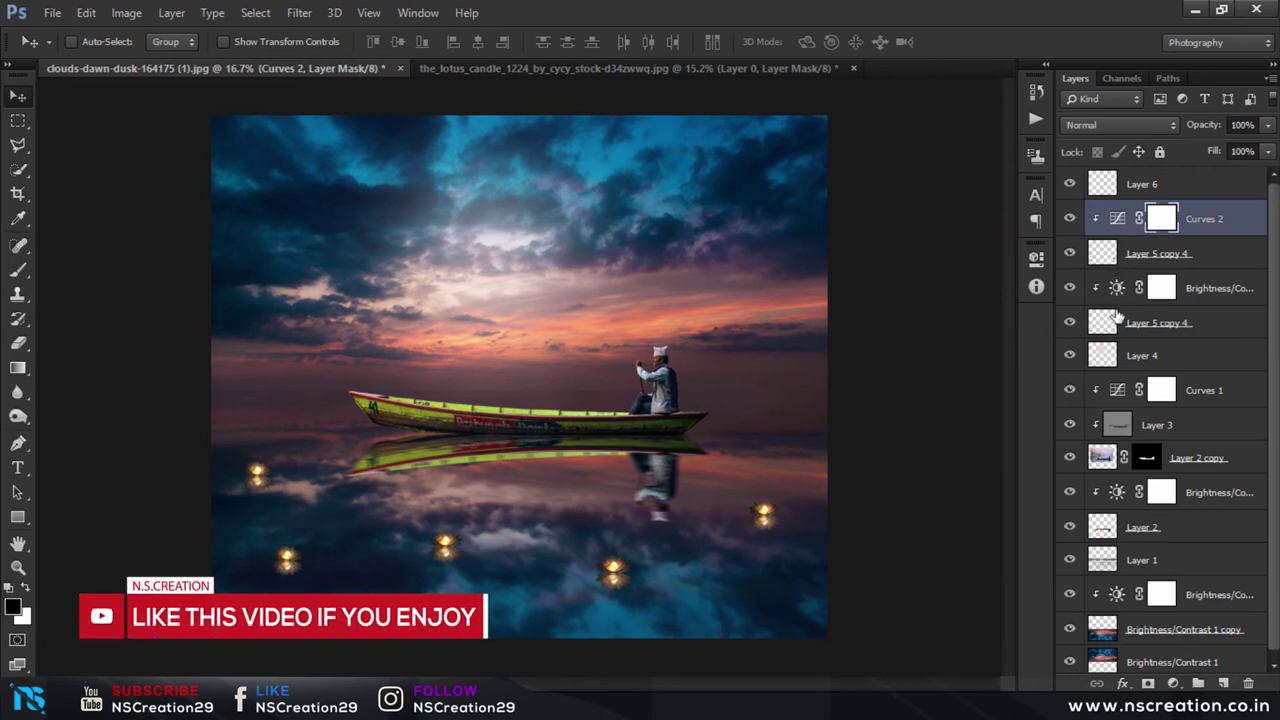
# Step: Set the lower Layer 5 copy 4 to 68% opacity and add a clipped Layer 7 with default colours
pyautogui.click(1098, 323)
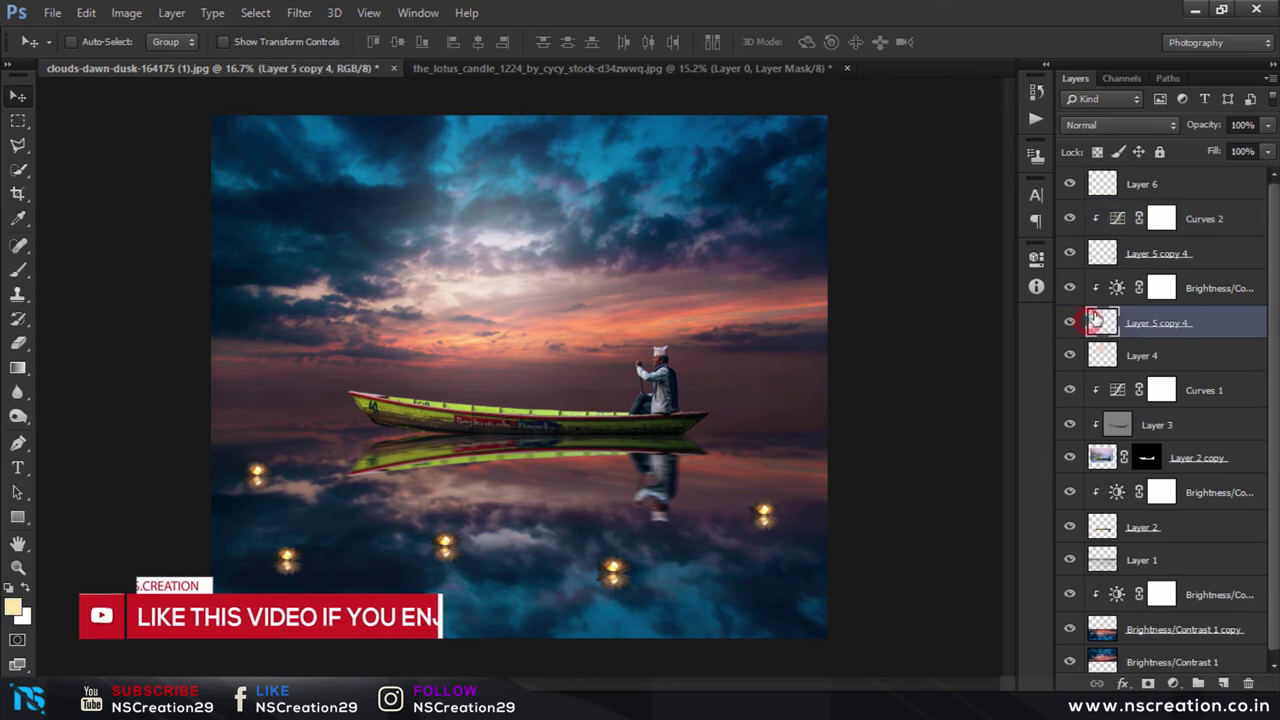
pyautogui.moveTo(1197, 124)
pyautogui.mouseDown()
pyautogui.moveTo(1153, 131)
pyautogui.moveTo(1164, 129)
pyautogui.mouseUp()
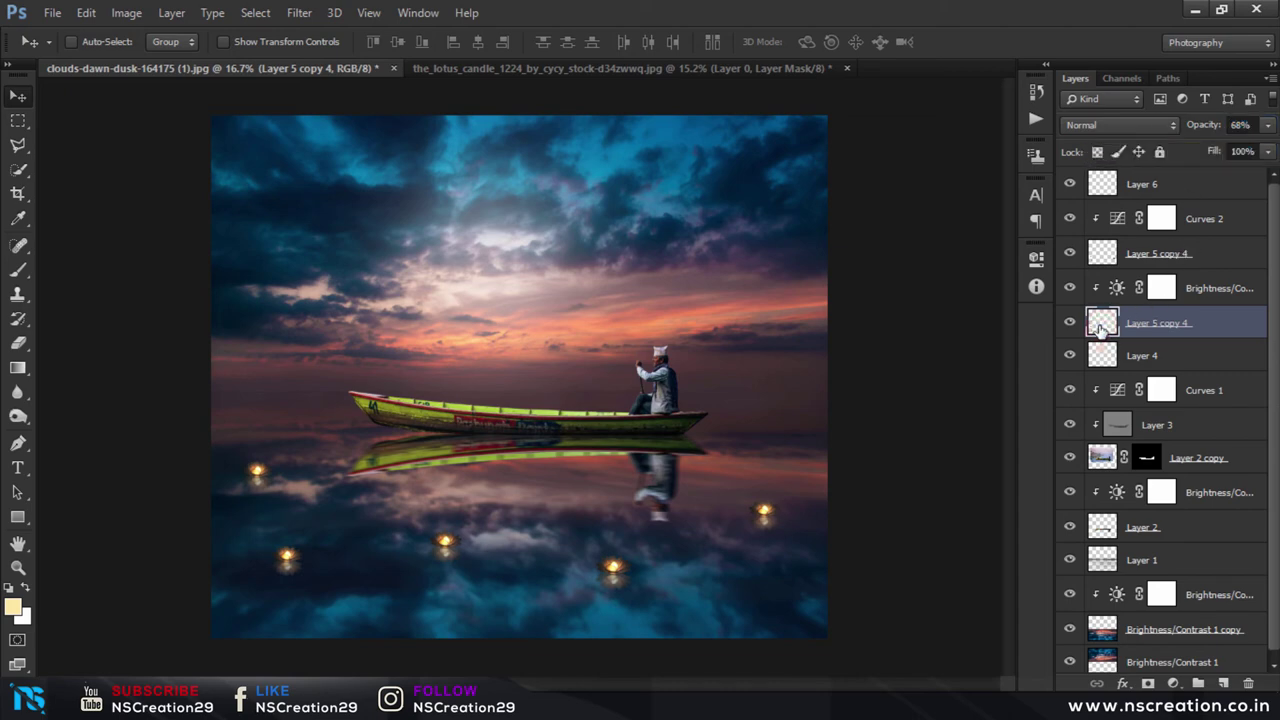
pyautogui.click(18, 270)
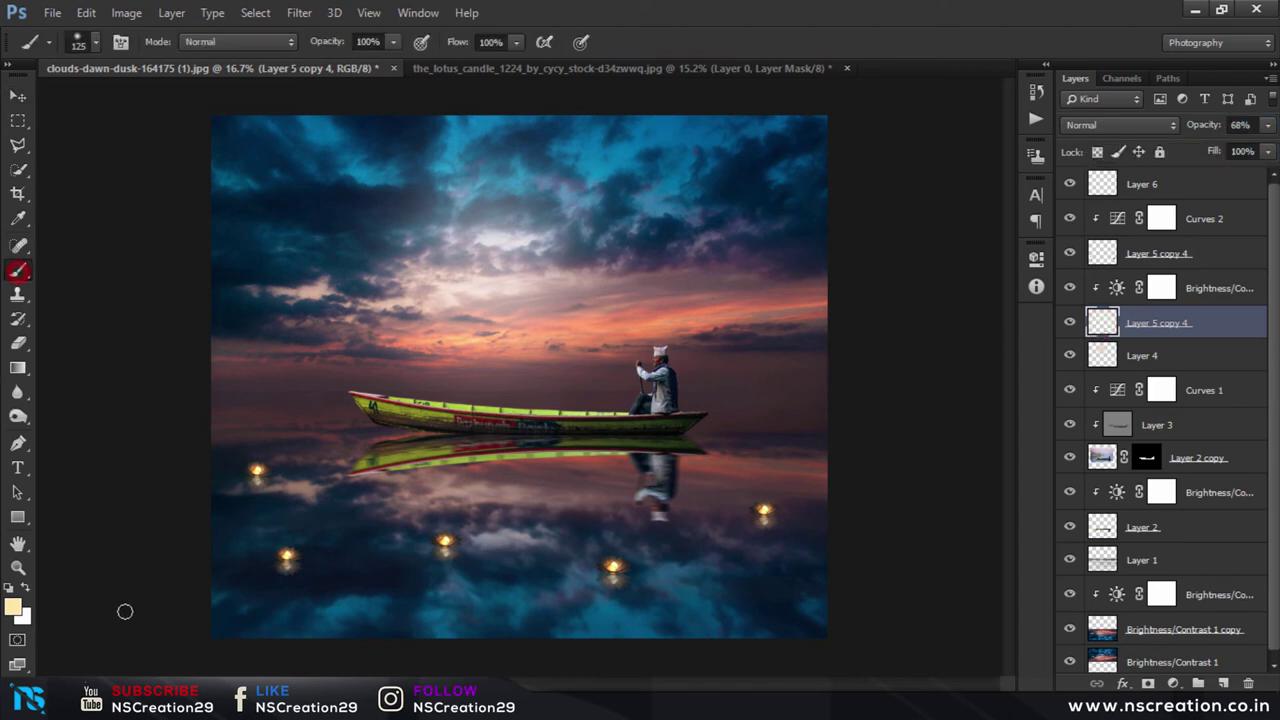
pyautogui.click(1223, 684)
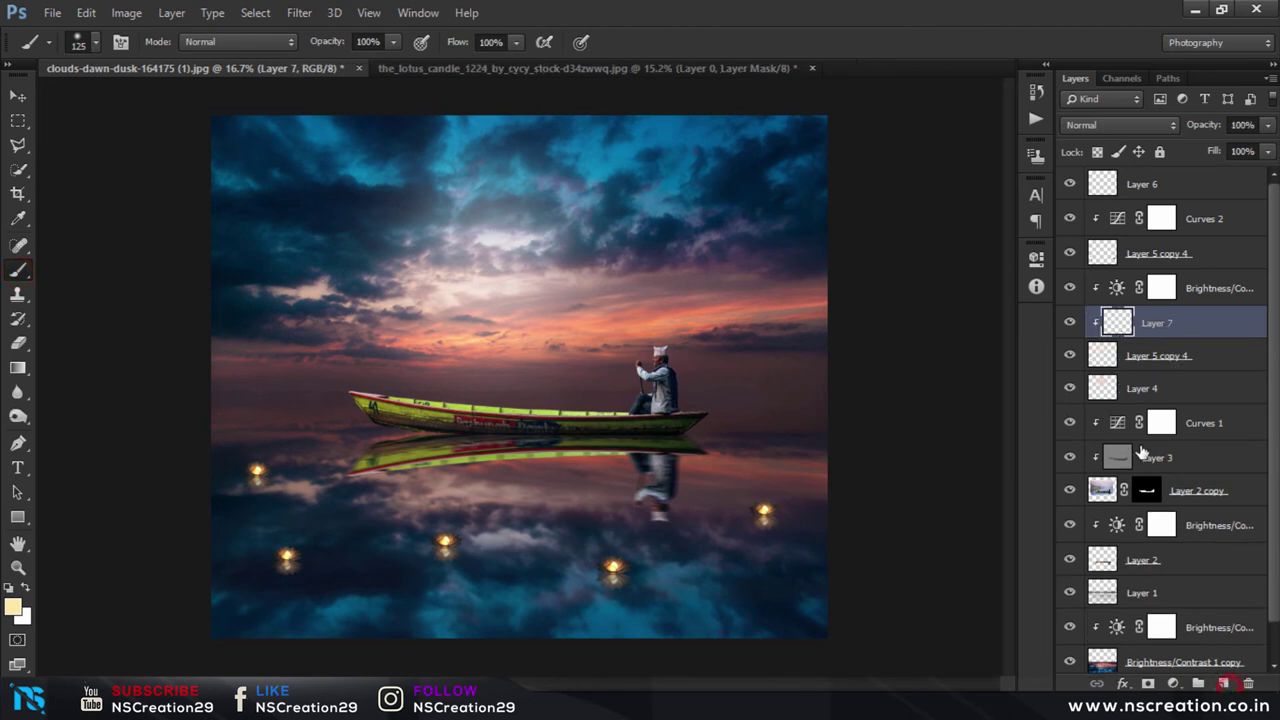
pyautogui.click(9, 588)
# Step: Paint faint darkness across the lower water and lanterns with a 400-pixel brush at 13% opacity
pyautogui.press(']')
pyautogui.press(']')
pyautogui.press(']')
pyautogui.press(']')
pyautogui.press(']')
pyautogui.moveTo(316, 44); pyautogui.dragTo(231, 42)
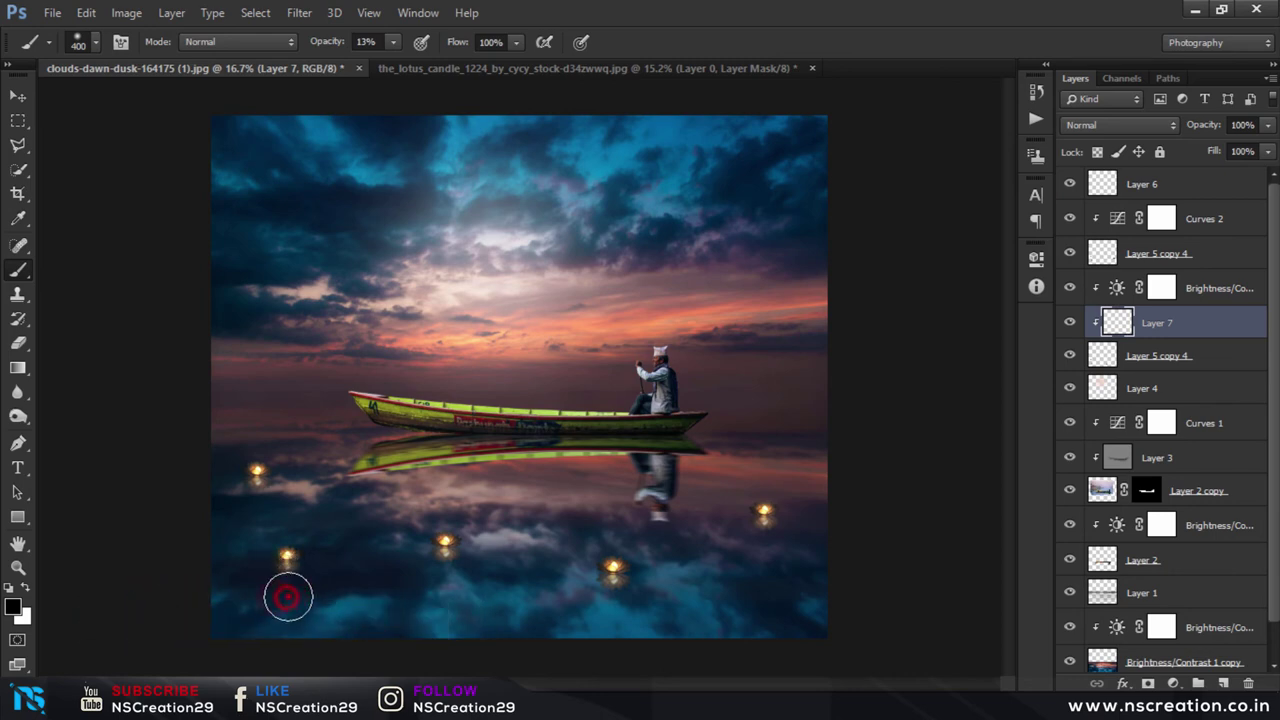
pyautogui.moveTo(286, 594)
pyautogui.mouseDown()
pyautogui.moveTo(265, 595)
pyautogui.moveTo(474, 594)
pyautogui.moveTo(434, 580)
pyautogui.moveTo(480, 580)
pyautogui.moveTo(455, 580)
pyautogui.moveTo(632, 606)
pyautogui.moveTo(600, 606)
pyautogui.mouseUp()
pyautogui.moveTo(749, 540)
pyautogui.mouseDown()
pyautogui.moveTo(780, 551)
pyautogui.moveTo(769, 553)
pyautogui.mouseUp()
pyautogui.click(257, 503)
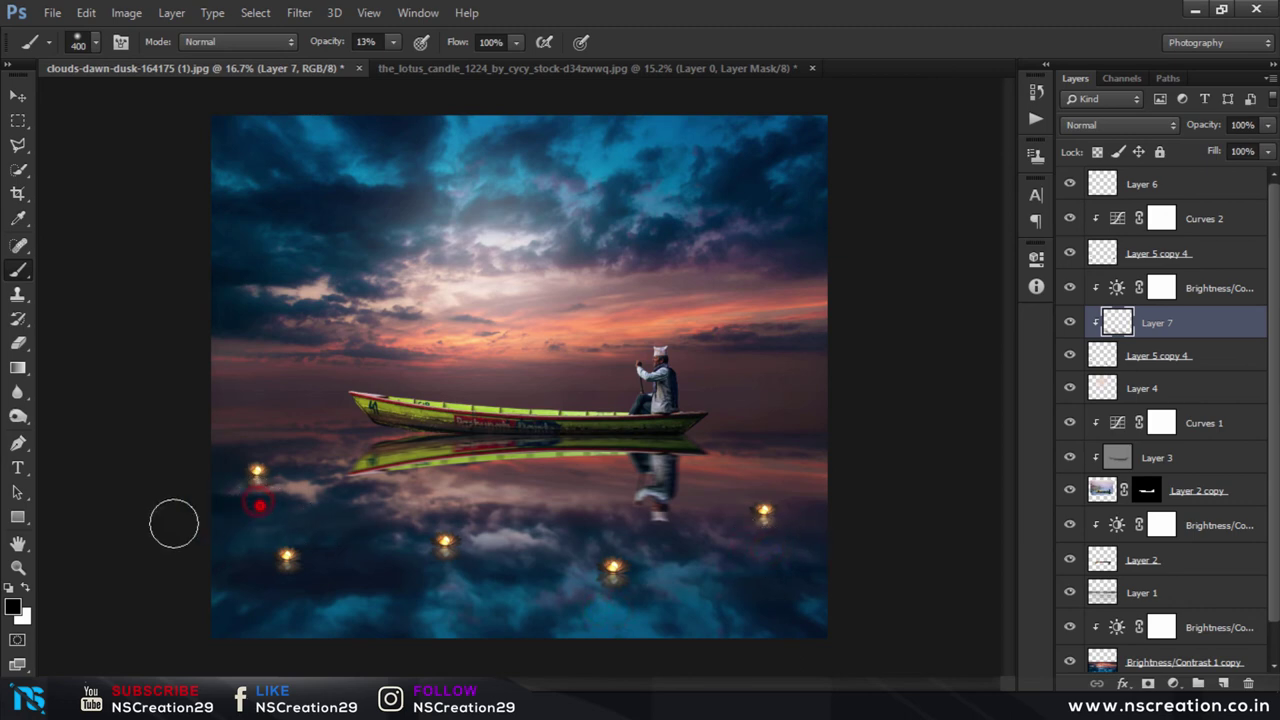
# Step: Duplicate Layer 6 and set the copy to Screen blending at 33% opacity
pyautogui.click(18, 95)
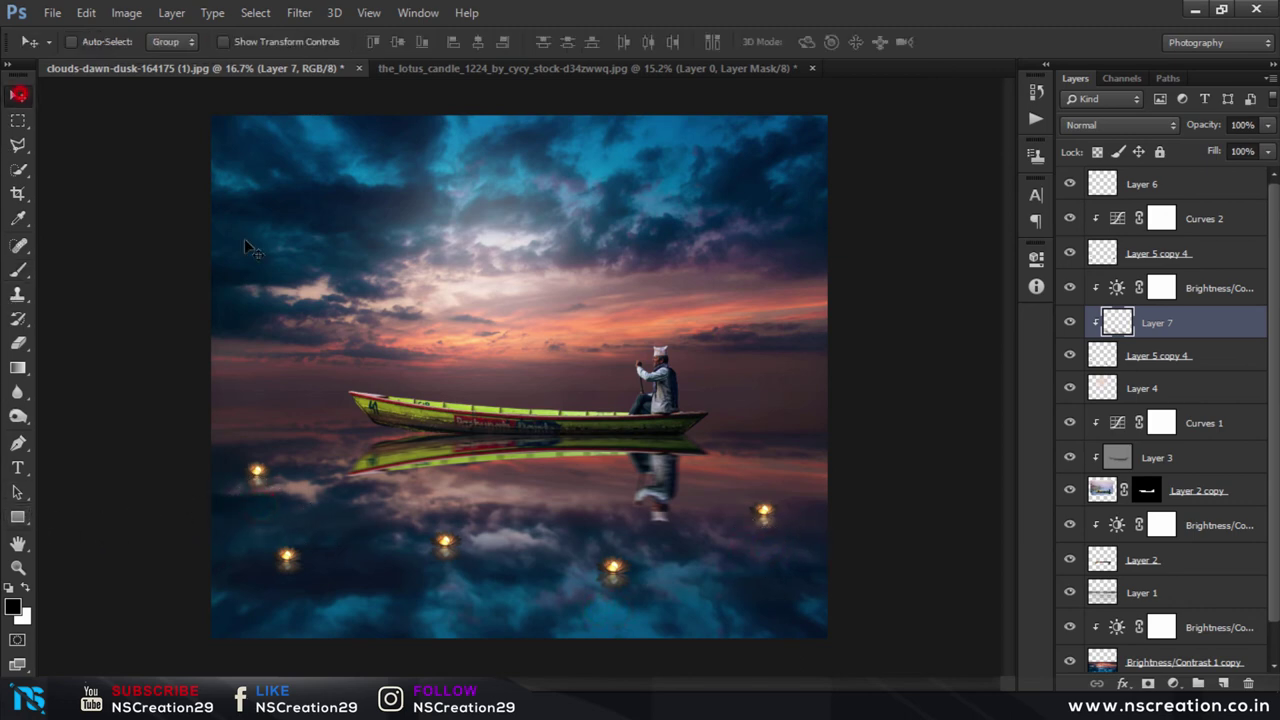
pyautogui.click(1141, 186)
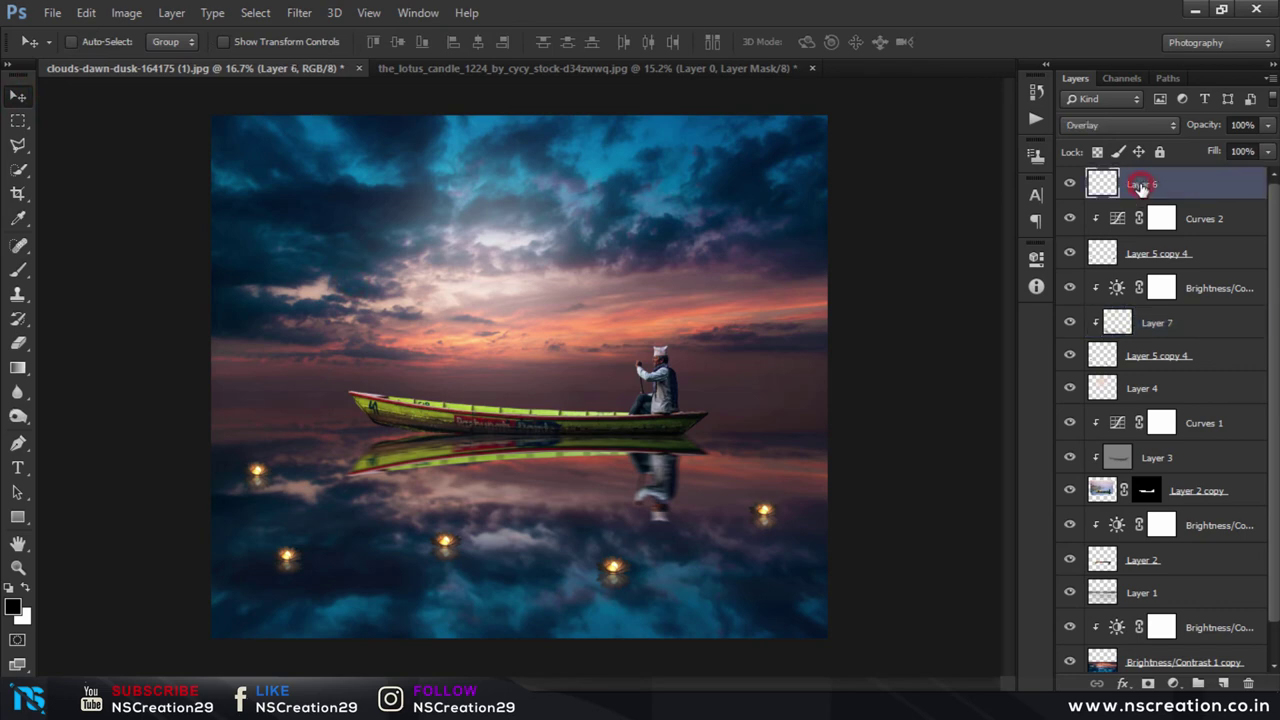
pyautogui.hotkey('ctrl', 'j')
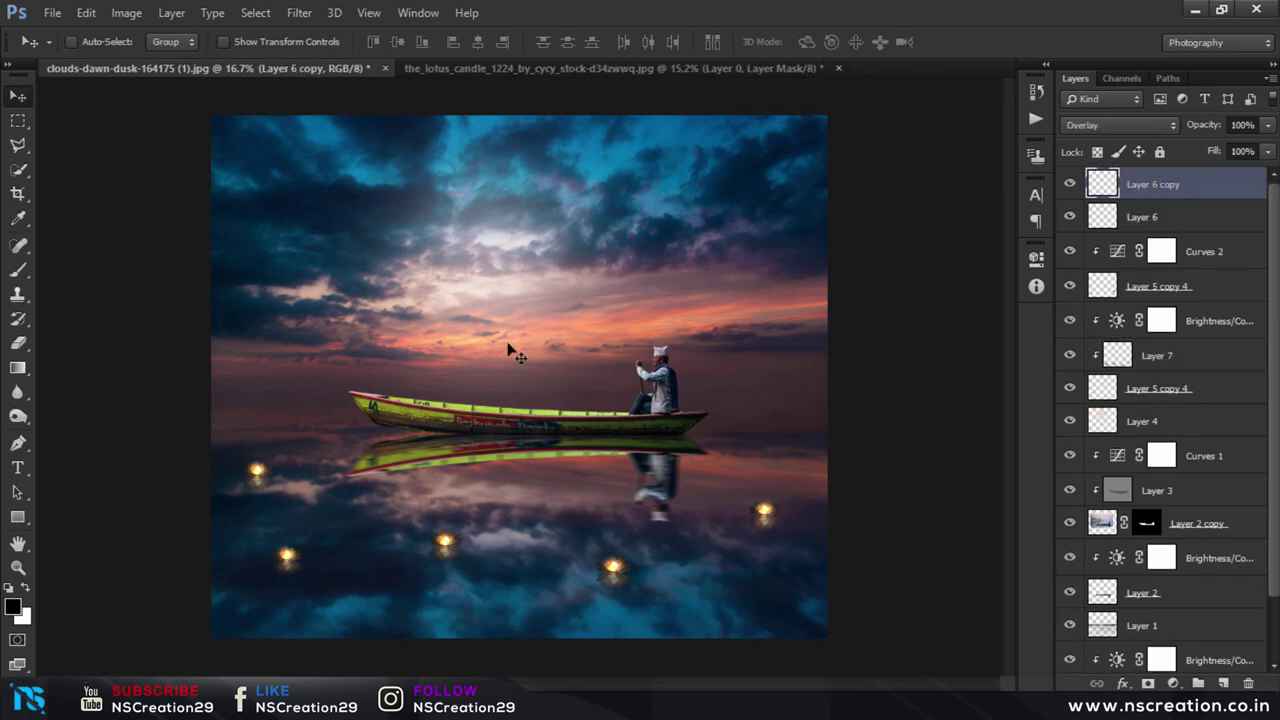
pyautogui.click(1113, 124)
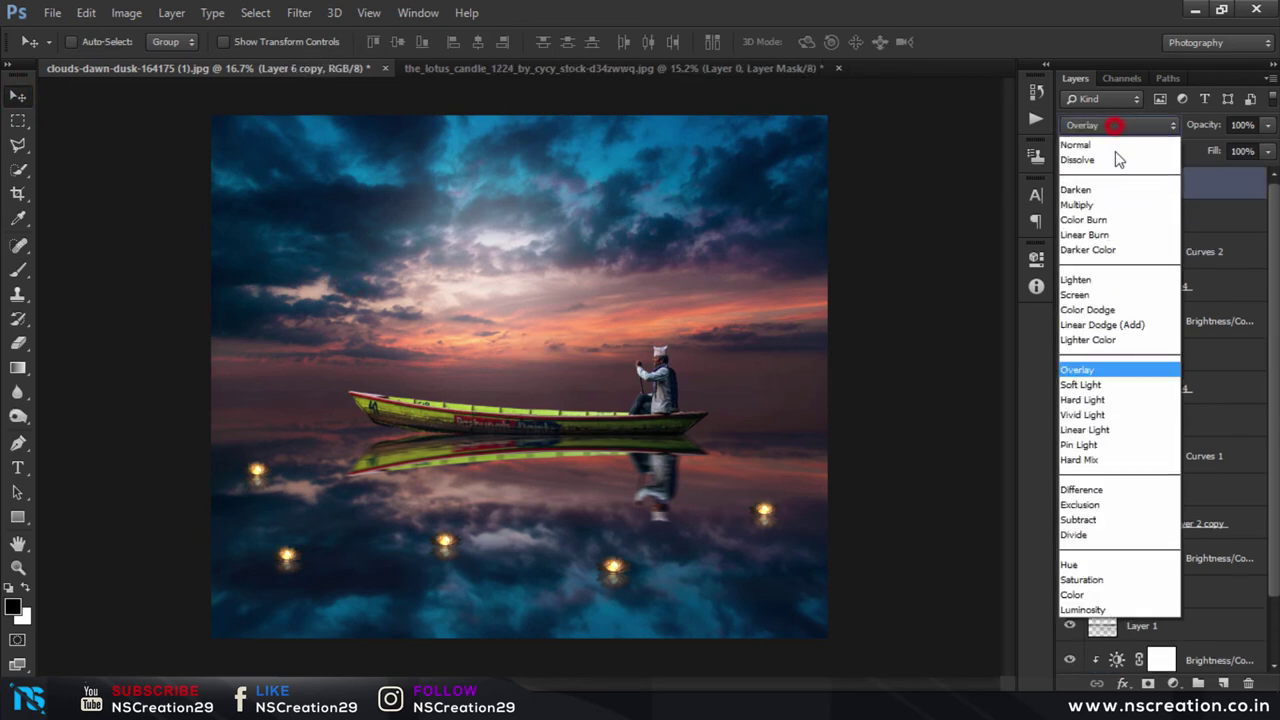
pyautogui.click(1090, 296)
pyautogui.moveTo(1196, 131); pyautogui.dragTo(1144, 128)
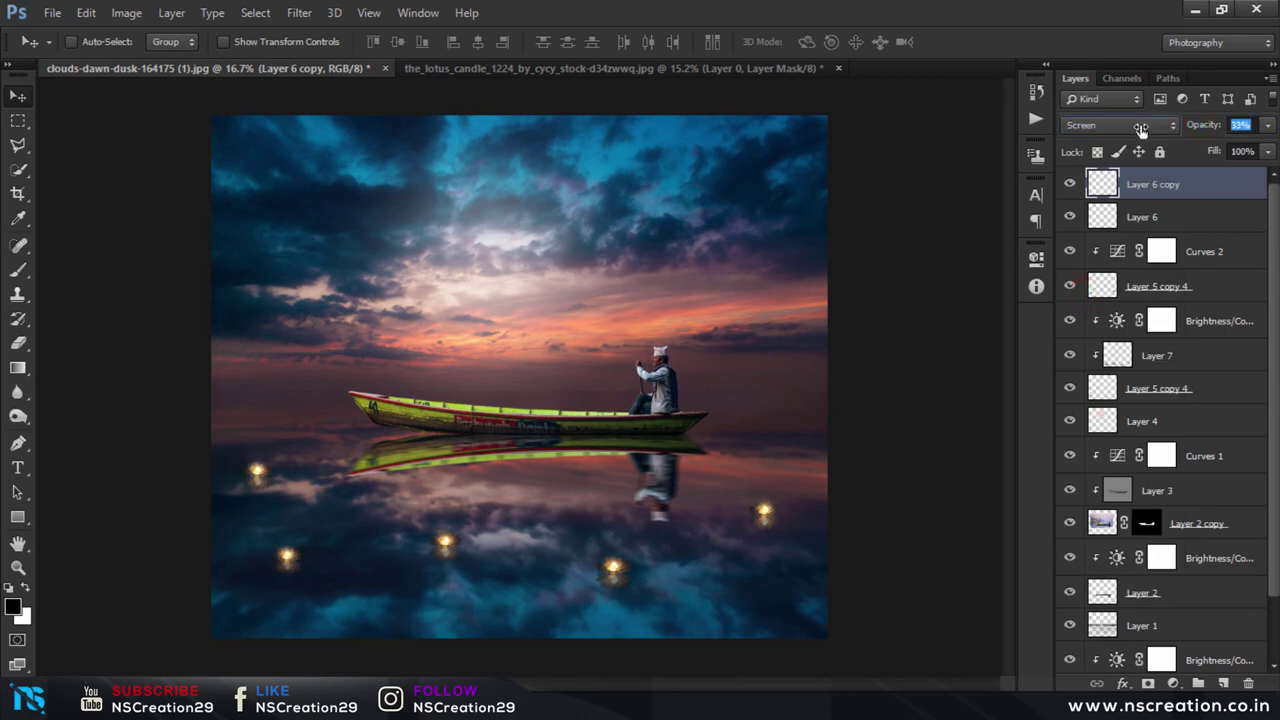
pyautogui.click(665, 315)
# Step: Scale Layer 4's sky glow up to 119% with Free Transform
pyautogui.click(1070, 421)
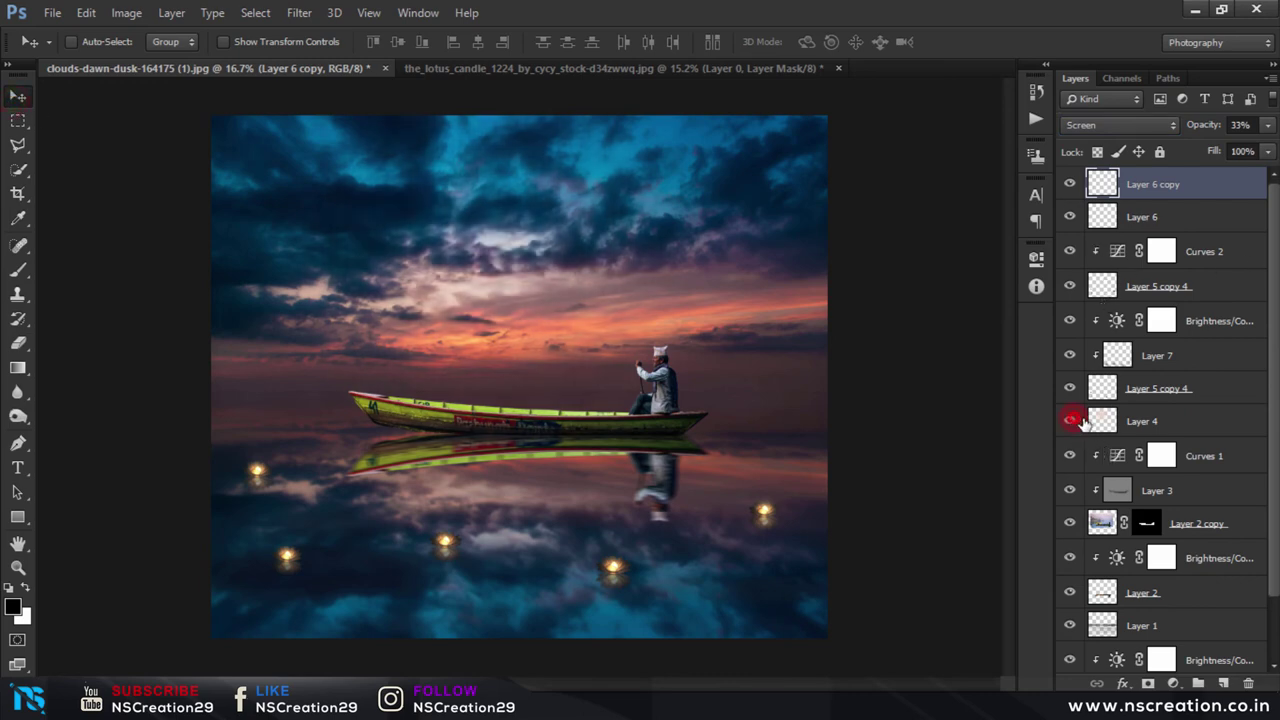
pyautogui.click(1118, 422)
pyautogui.hotkey('ctrl', 't')
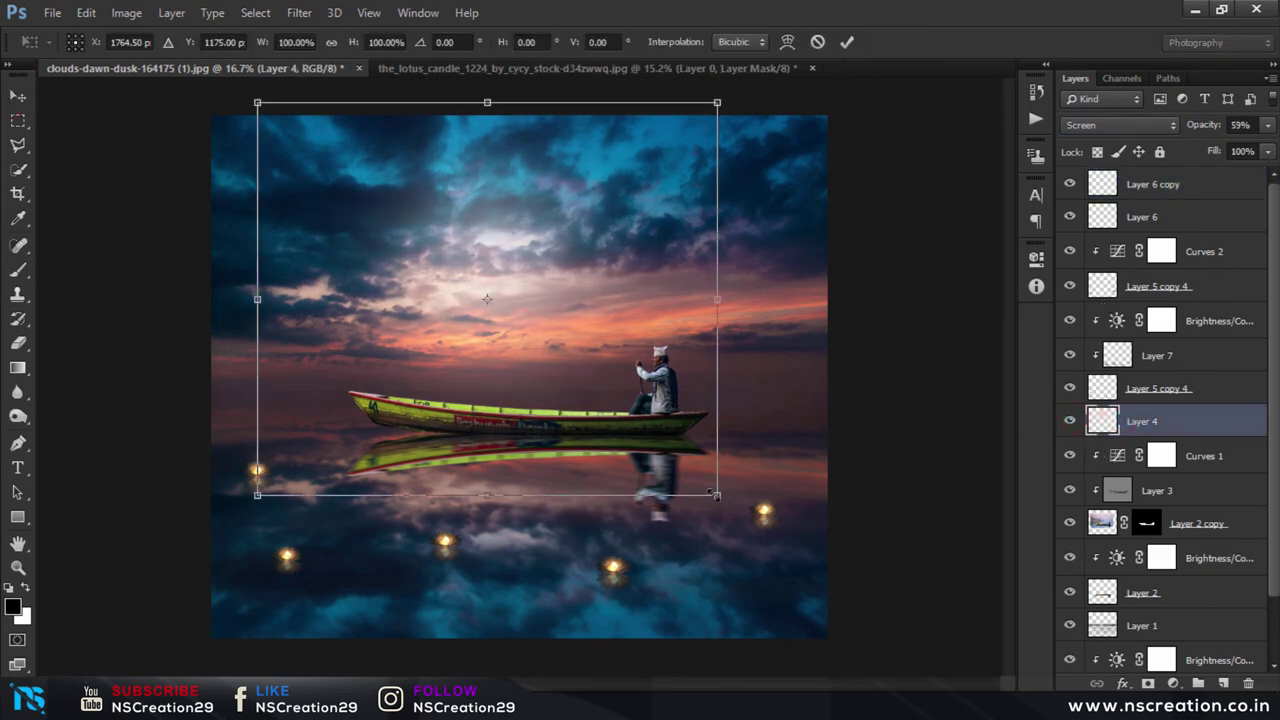
pyautogui.moveTo(716, 494); pyautogui.dragTo(760, 532)
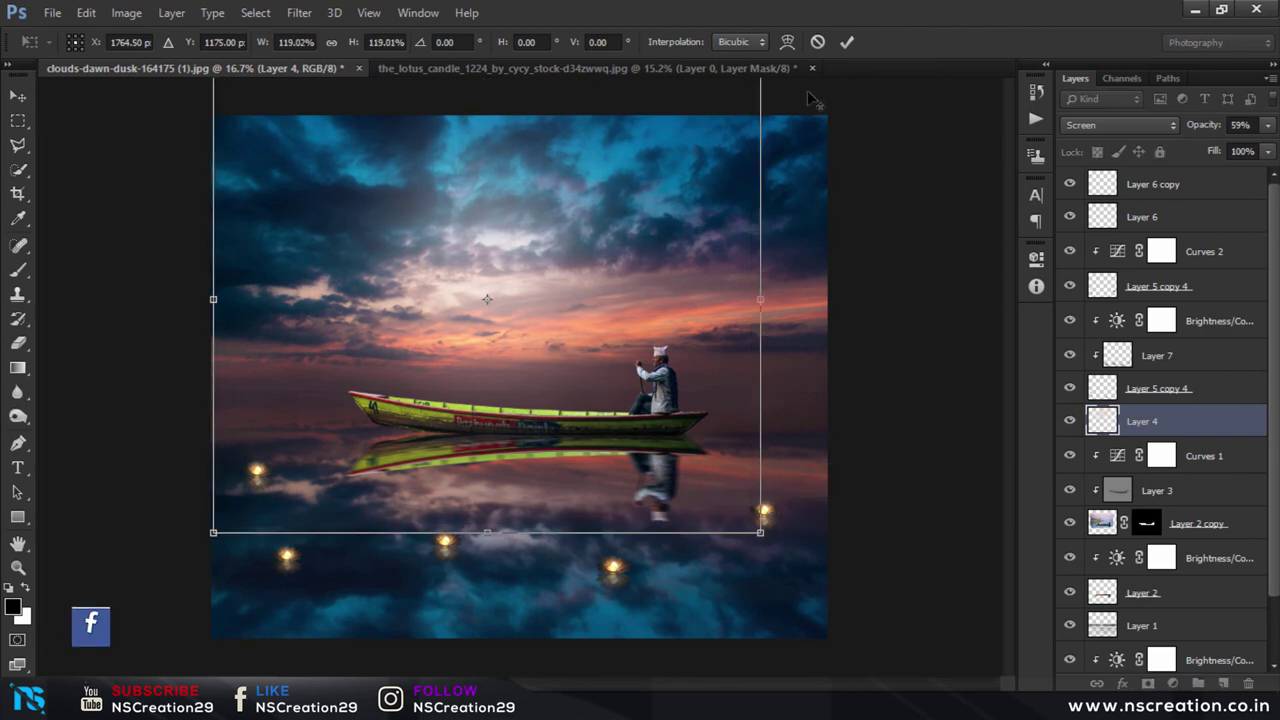
pyautogui.click(840, 42)
pyautogui.moveTo(1193, 128); pyautogui.dragTo(1200, 128)
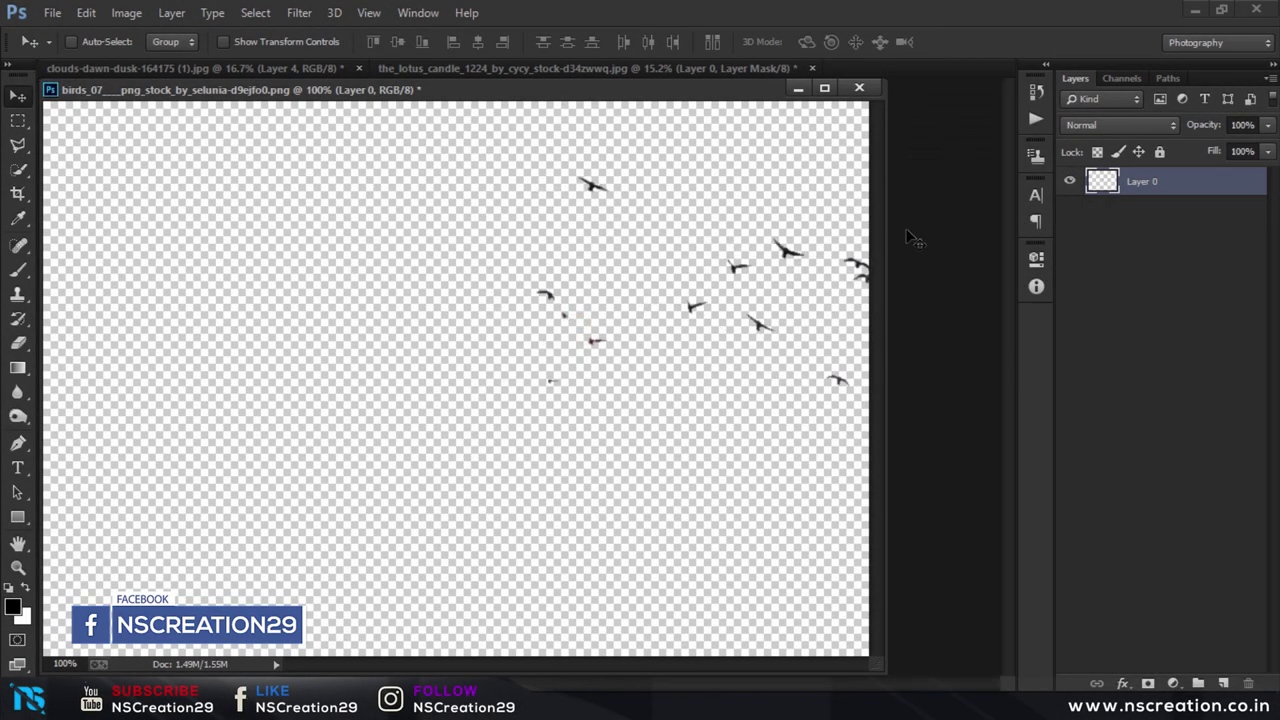
# Step: Close the birds image without saving and place Layer 8 between Layer 4 and Curves 1
pyautogui.click(859, 88)
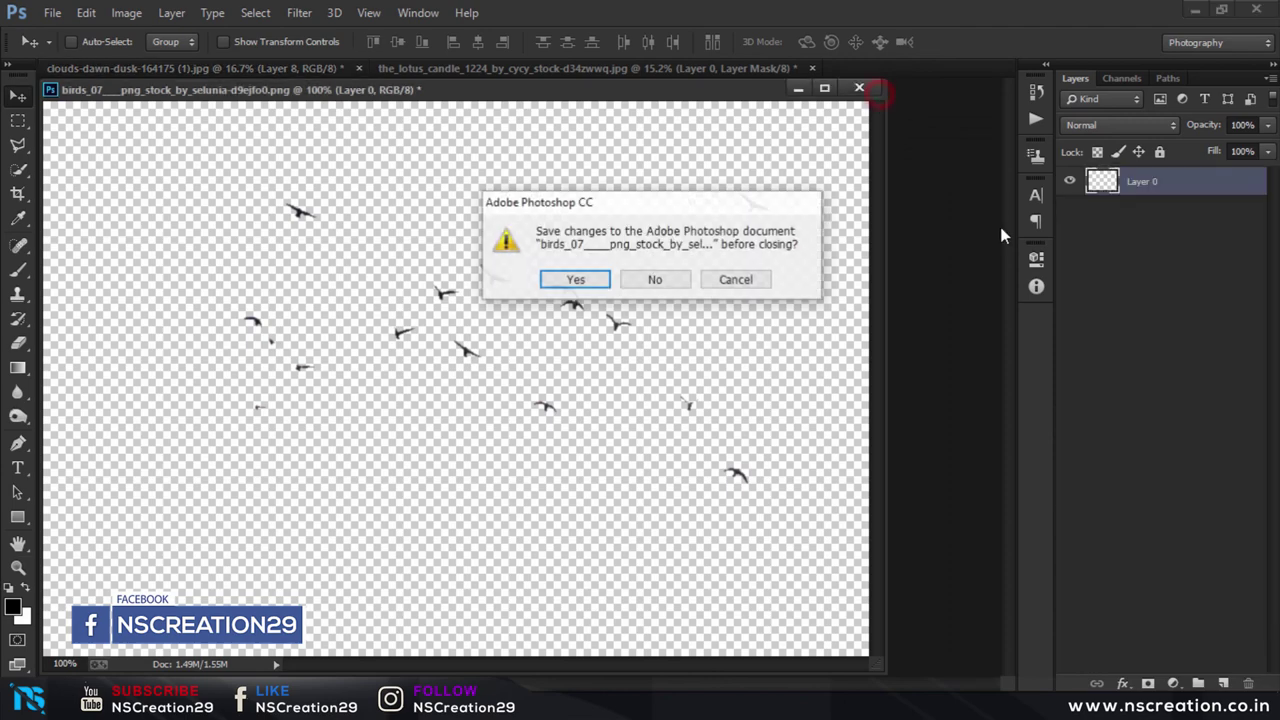
pyautogui.click(658, 282)
pyautogui.moveTo(1110, 420); pyautogui.dragTo(1131, 180)
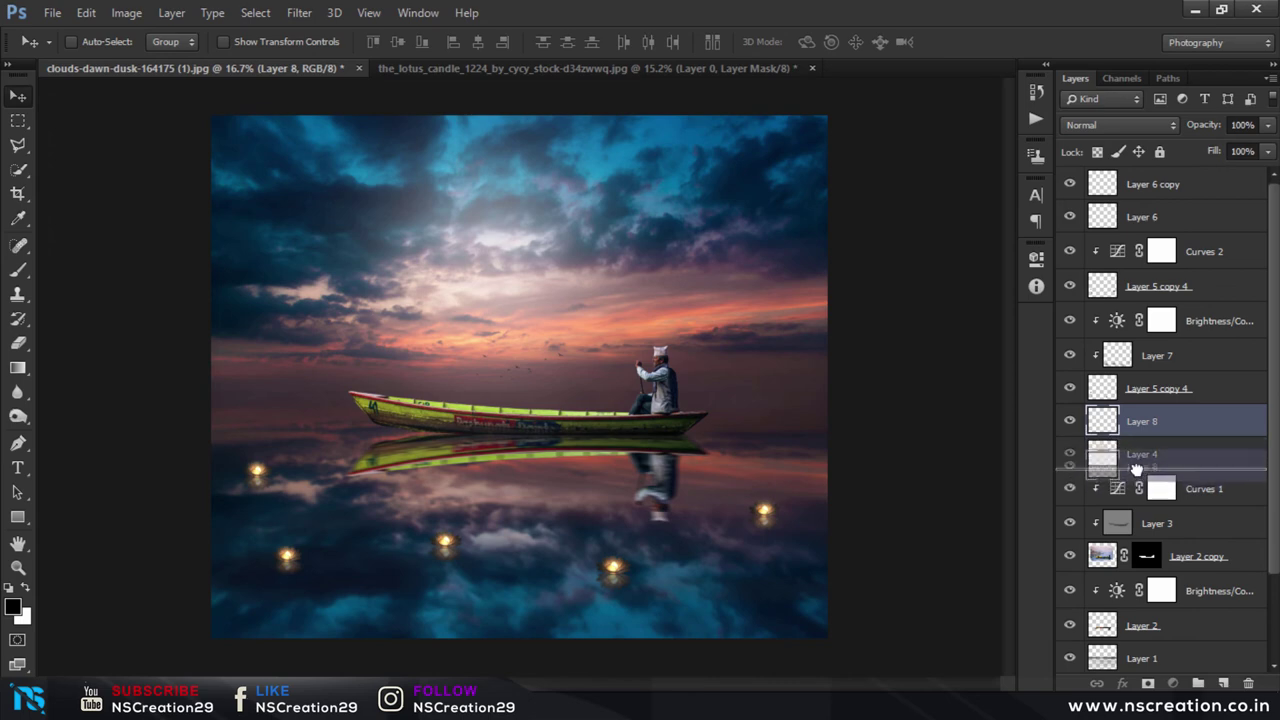
pyautogui.moveTo(1131, 180); pyautogui.dragTo(1137, 468)
# Step: Enlarge the birds to about 313%, flip them horizontally, and position them higher in the sky
pyautogui.moveTo(514, 340); pyautogui.dragTo(503, 294)
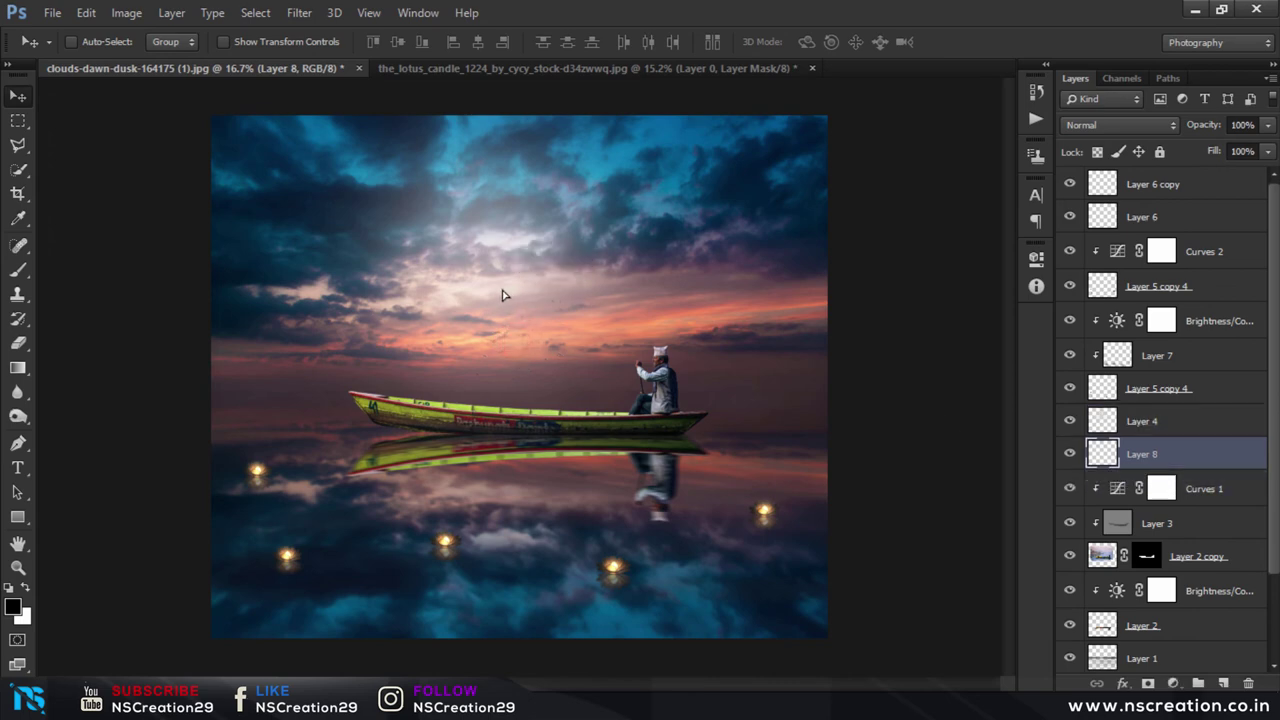
pyautogui.hotkey('ctrl', 't')
pyautogui.moveTo(560, 349); pyautogui.dragTo(648, 400)
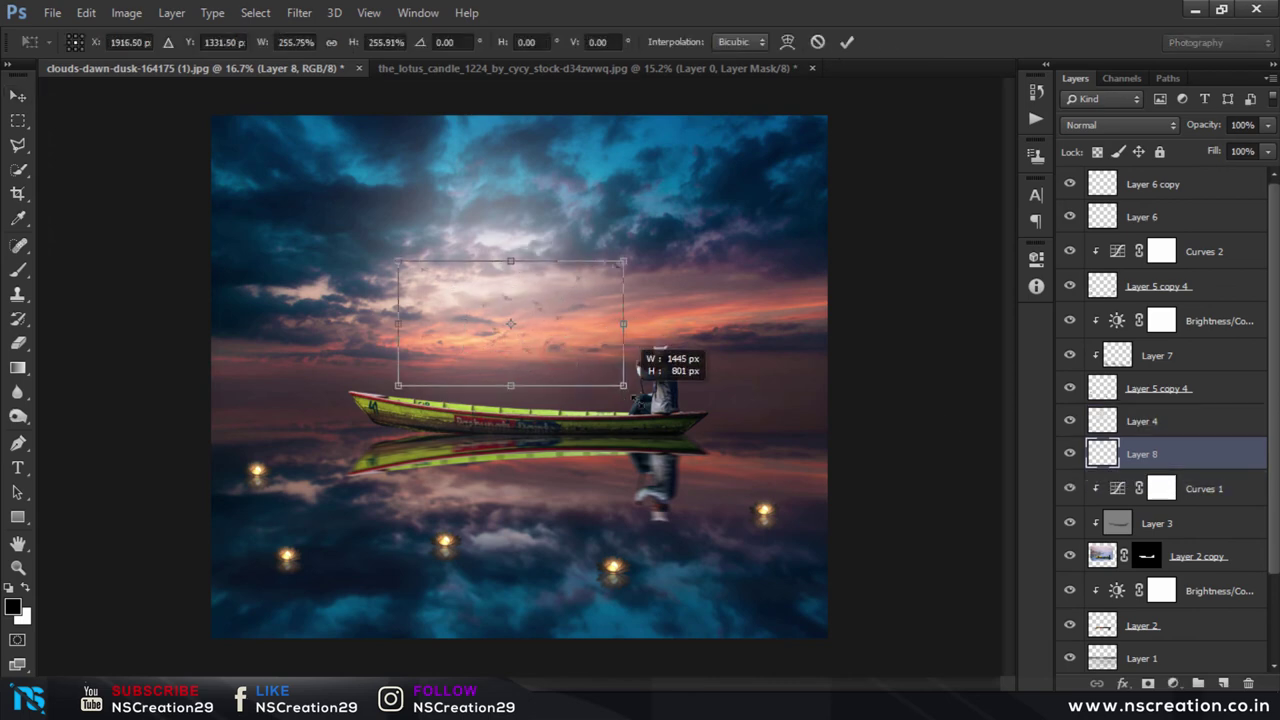
pyautogui.rightClick(592, 352)
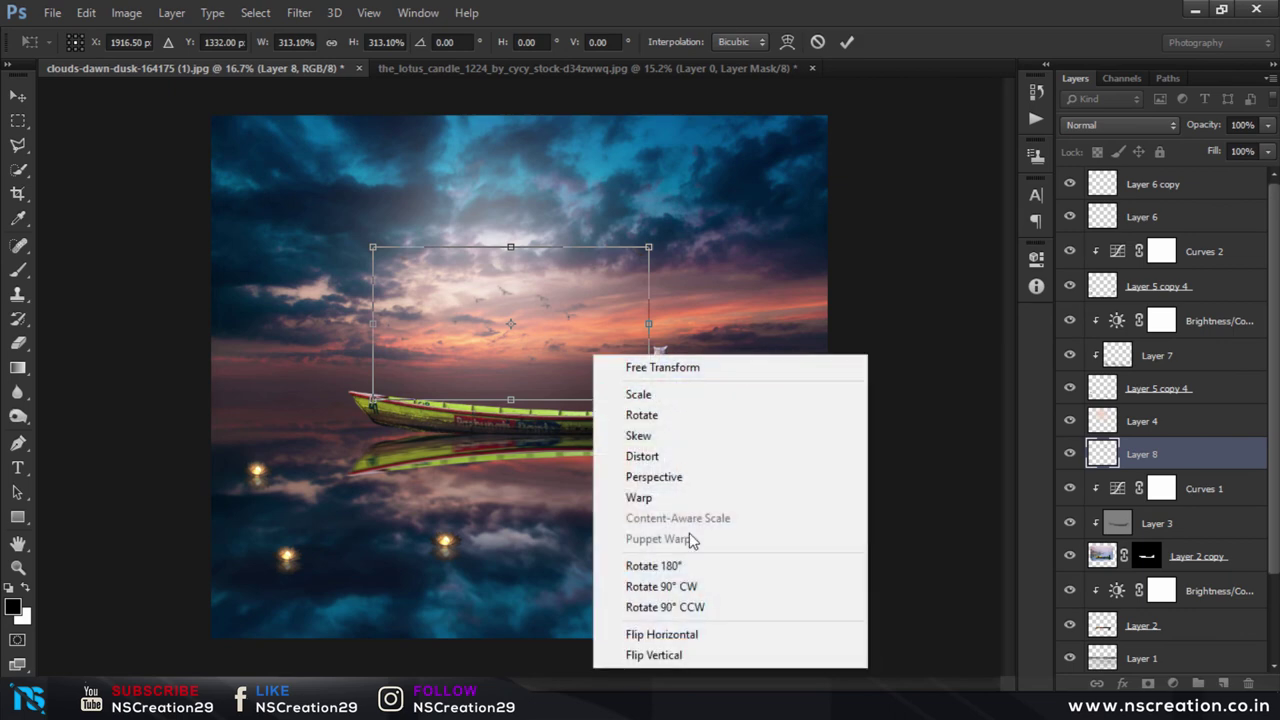
pyautogui.click(707, 634)
pyautogui.moveTo(588, 392); pyautogui.dragTo(560, 382)
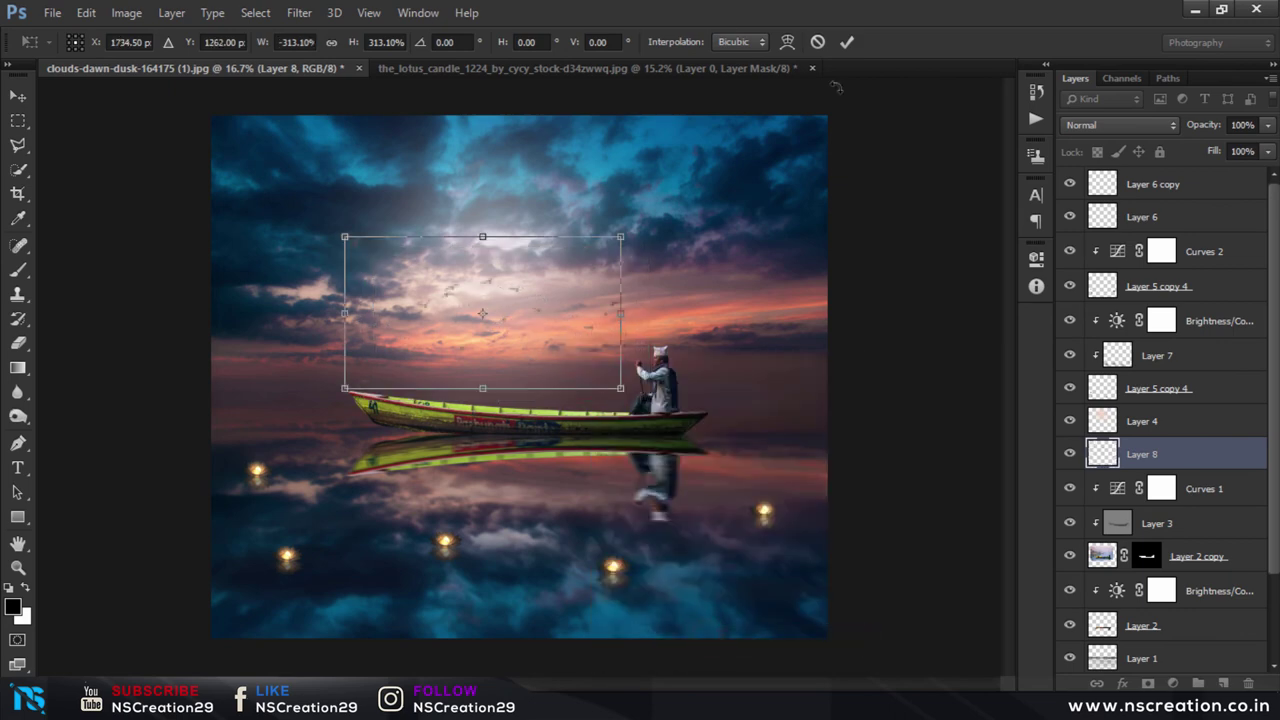
pyautogui.click(845, 41)
# Step: Nudge the birds up-left and blend Layer 8 in Multiply at 70% opacity
pyautogui.moveTo(680, 272); pyautogui.dragTo(675, 262)
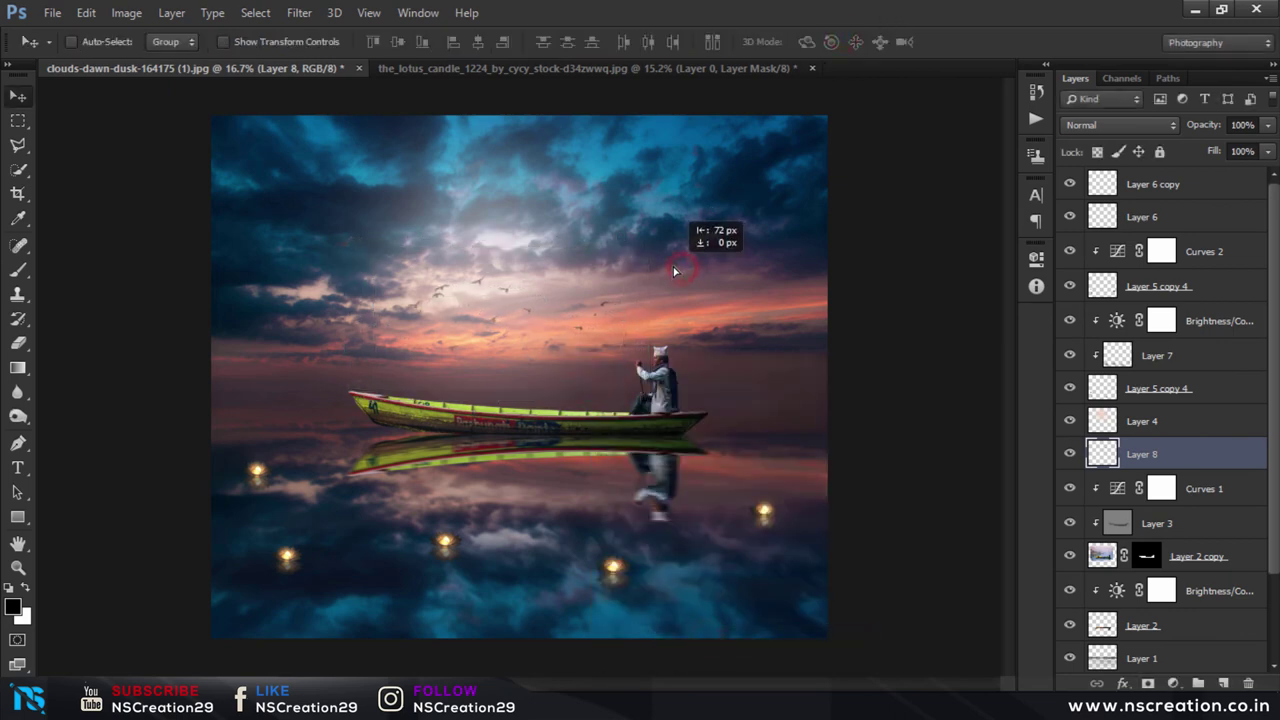
pyautogui.click(1116, 125)
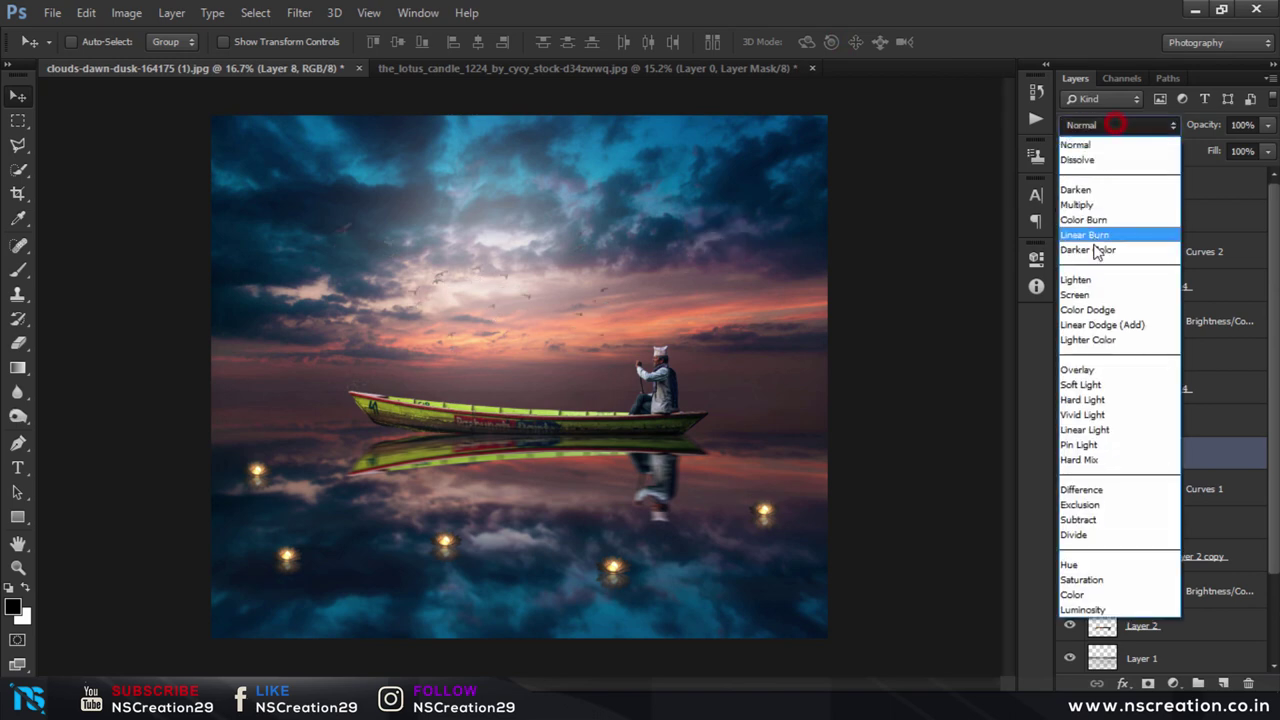
pyautogui.click(1075, 368)
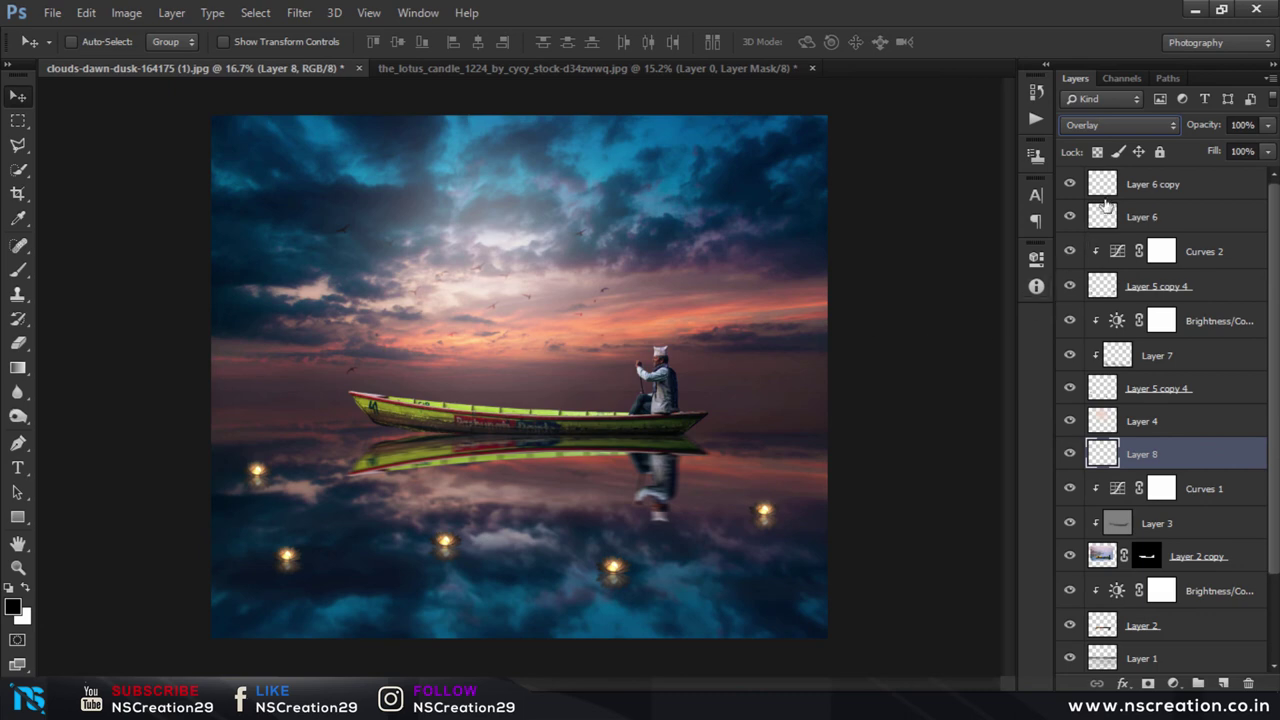
pyautogui.click(1117, 127)
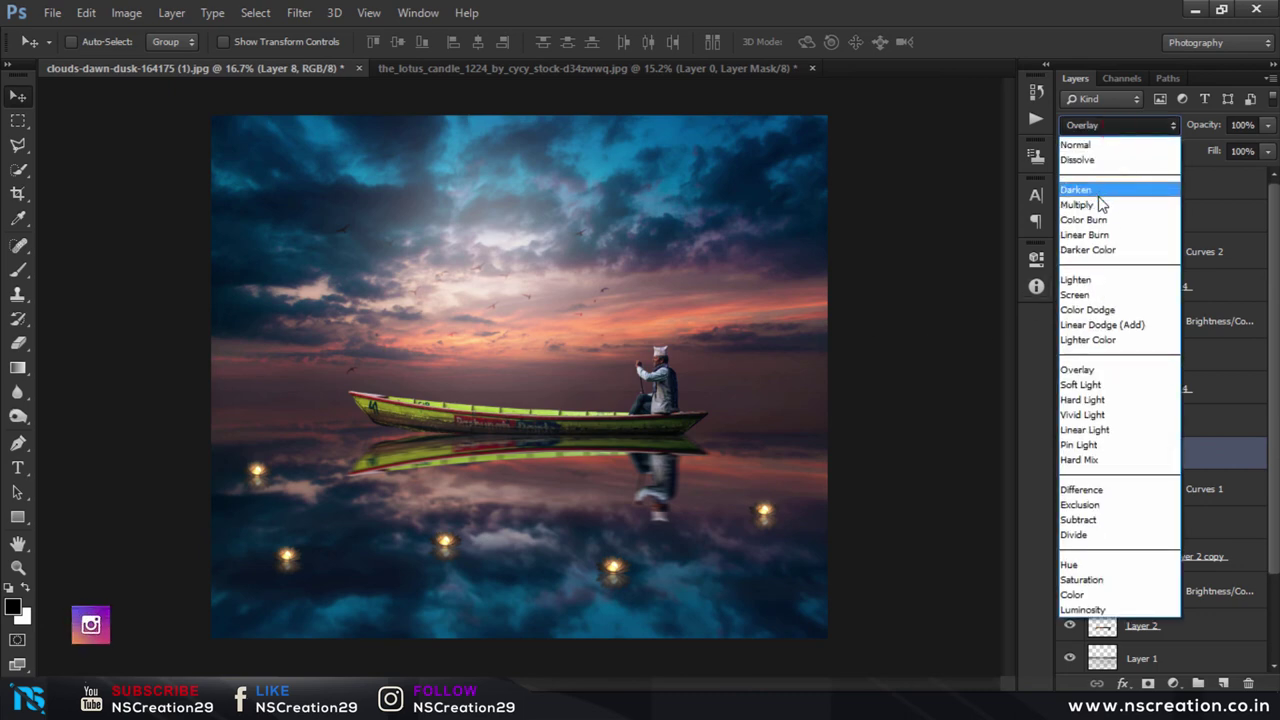
pyautogui.click(1100, 208)
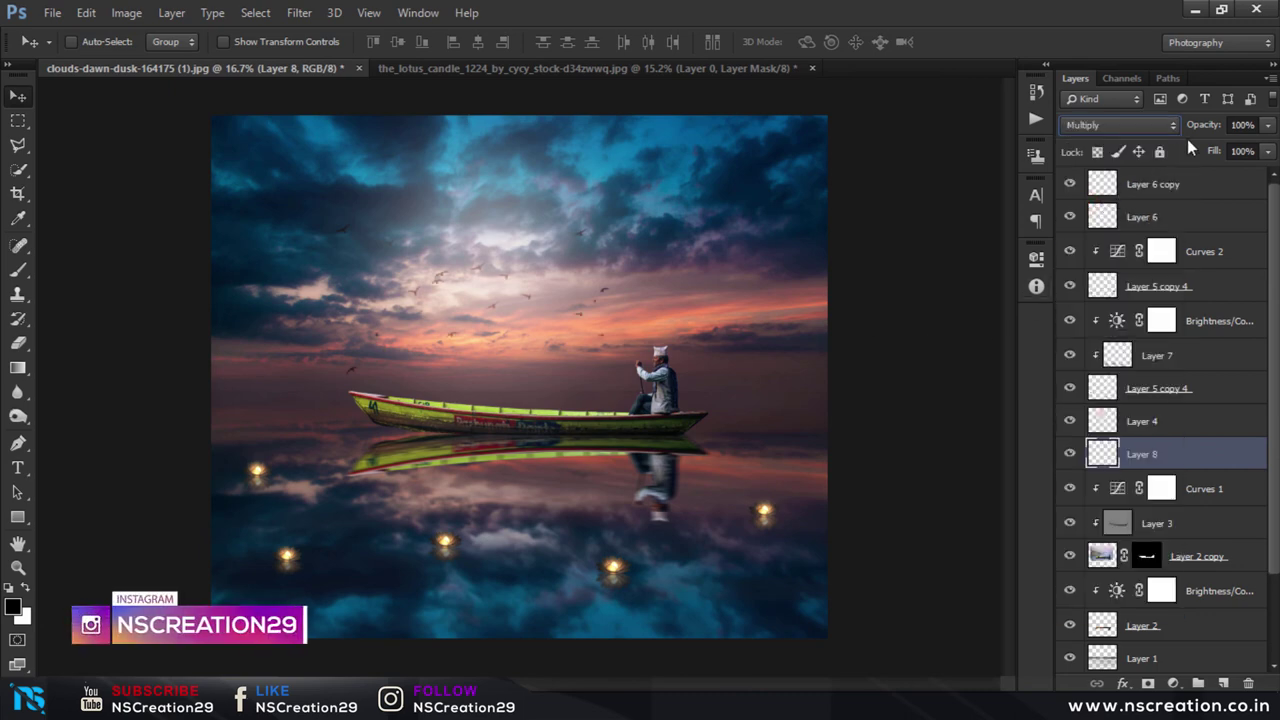
pyautogui.moveTo(1197, 127)
pyautogui.mouseDown()
pyautogui.moveTo(1145, 127)
pyautogui.moveTo(1172, 130)
pyautogui.mouseUp()
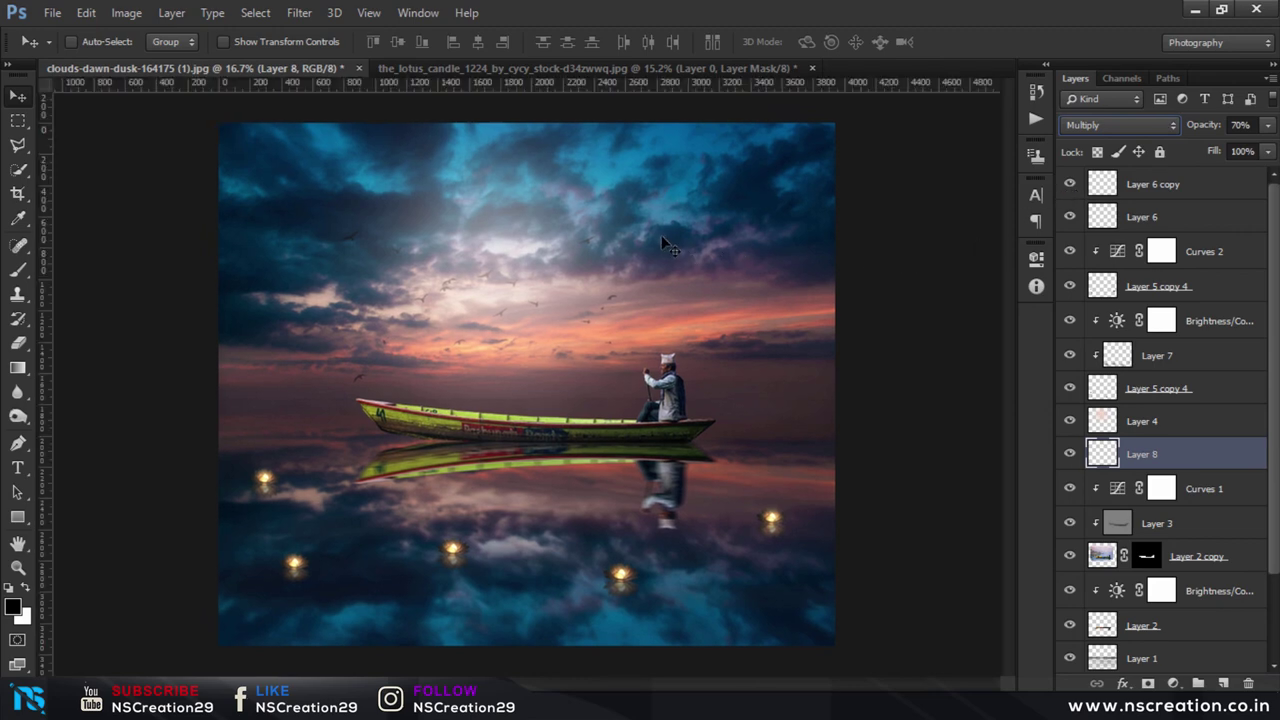
# Step: Scale the birds down to about 93% and shift them into place in the sky
pyautogui.hotkey('ctrl', 't')
pyautogui.moveTo(613, 224); pyautogui.dragTo(583, 228)
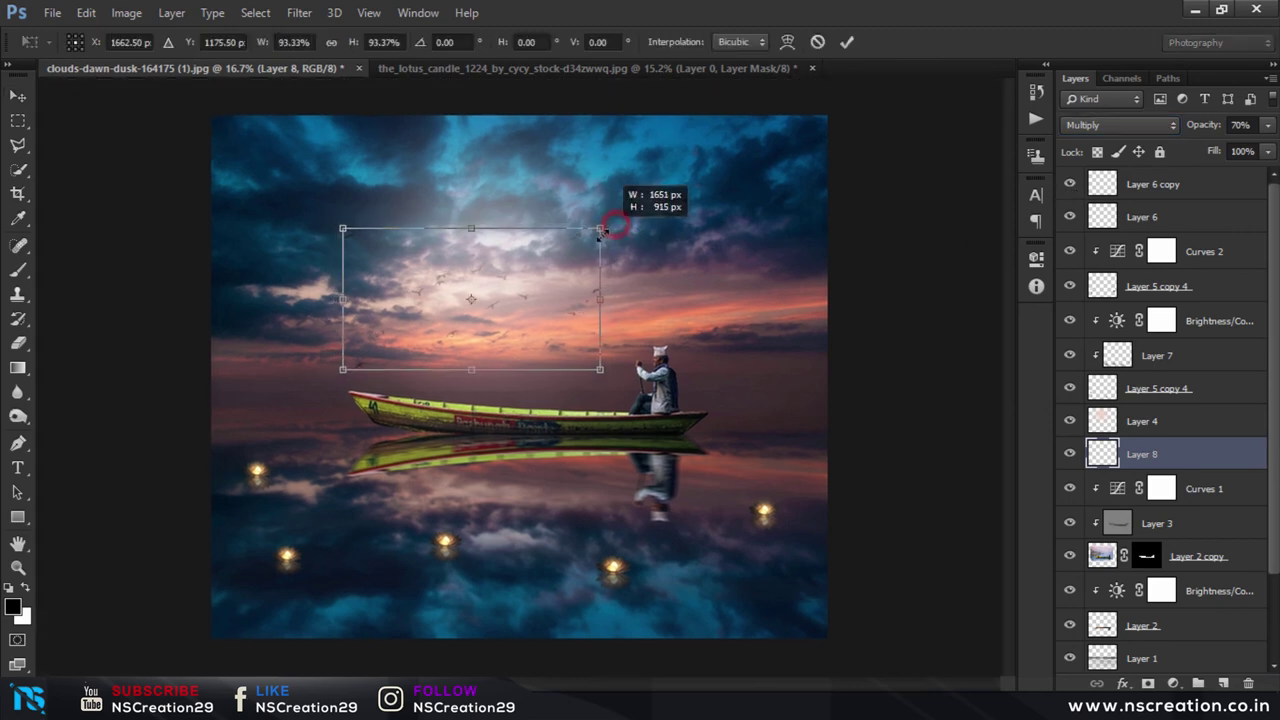
pyautogui.click(846, 41)
pyautogui.moveTo(688, 292); pyautogui.dragTo(653, 321)
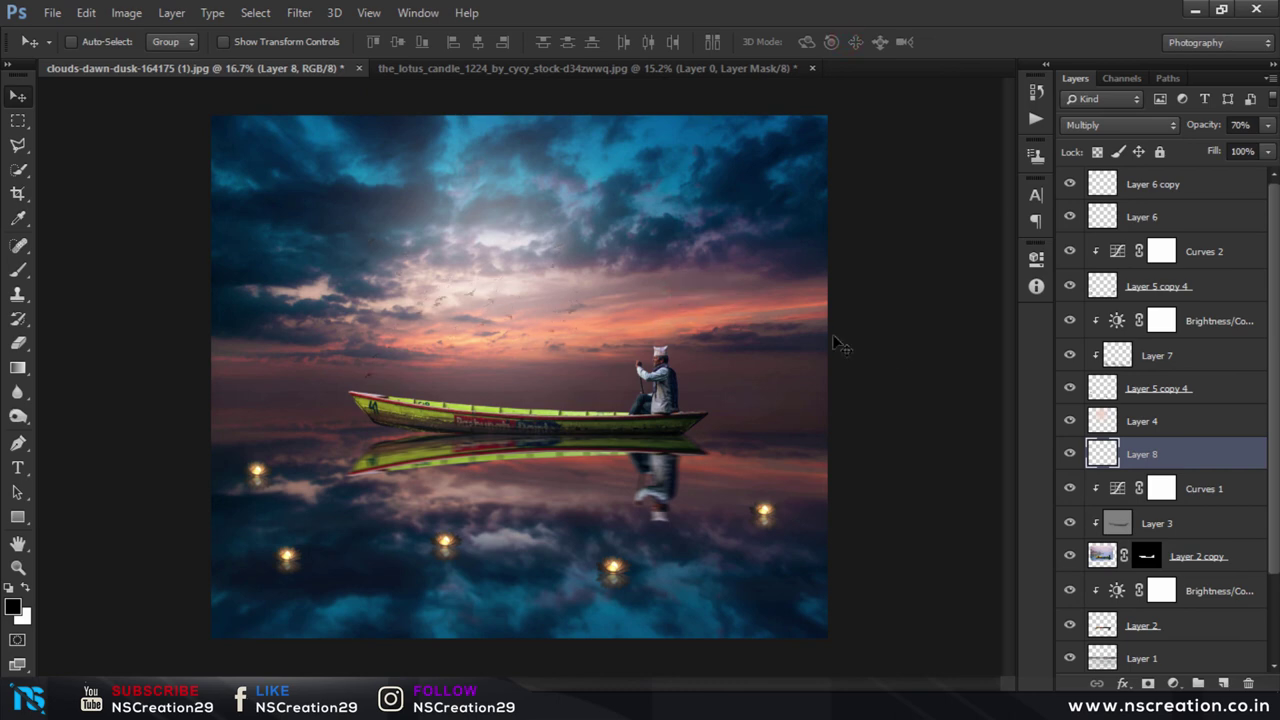
pyautogui.click(1205, 180)
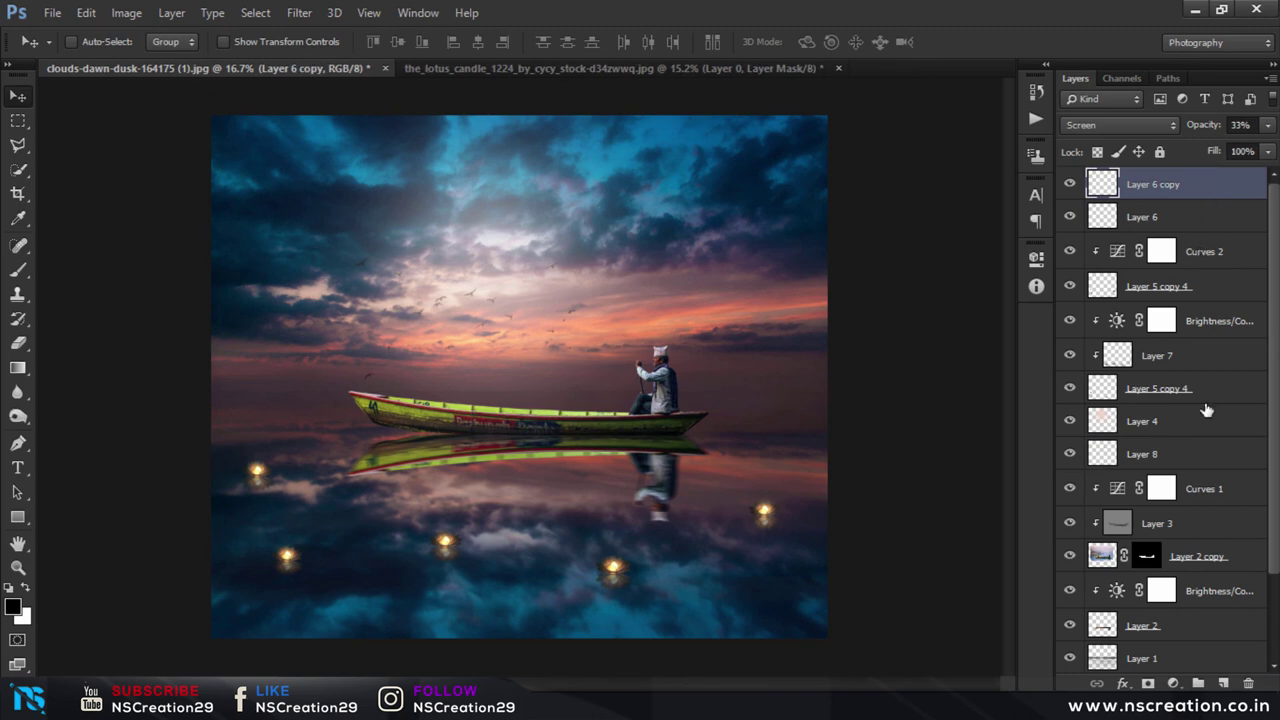
# Step: Add a Gradient Map adjustment layer using the Violet, Orange gradient preset
pyautogui.click(1173, 684)
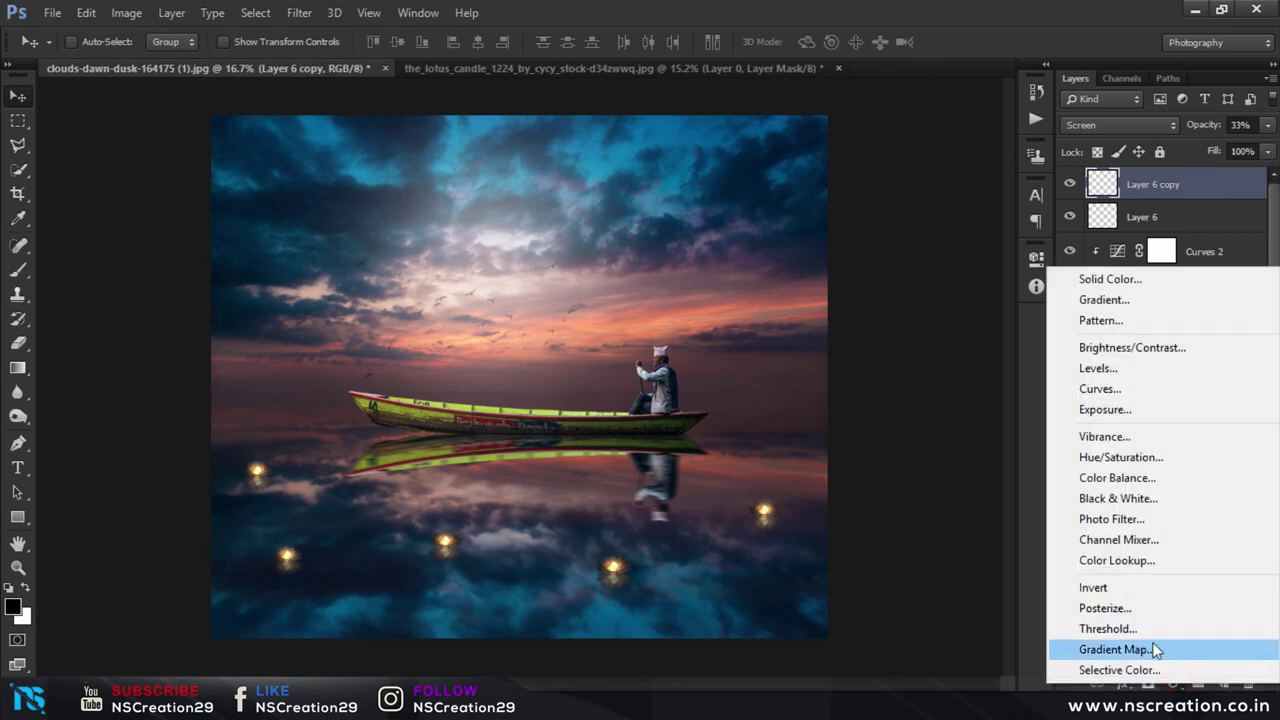
pyautogui.click(1148, 650)
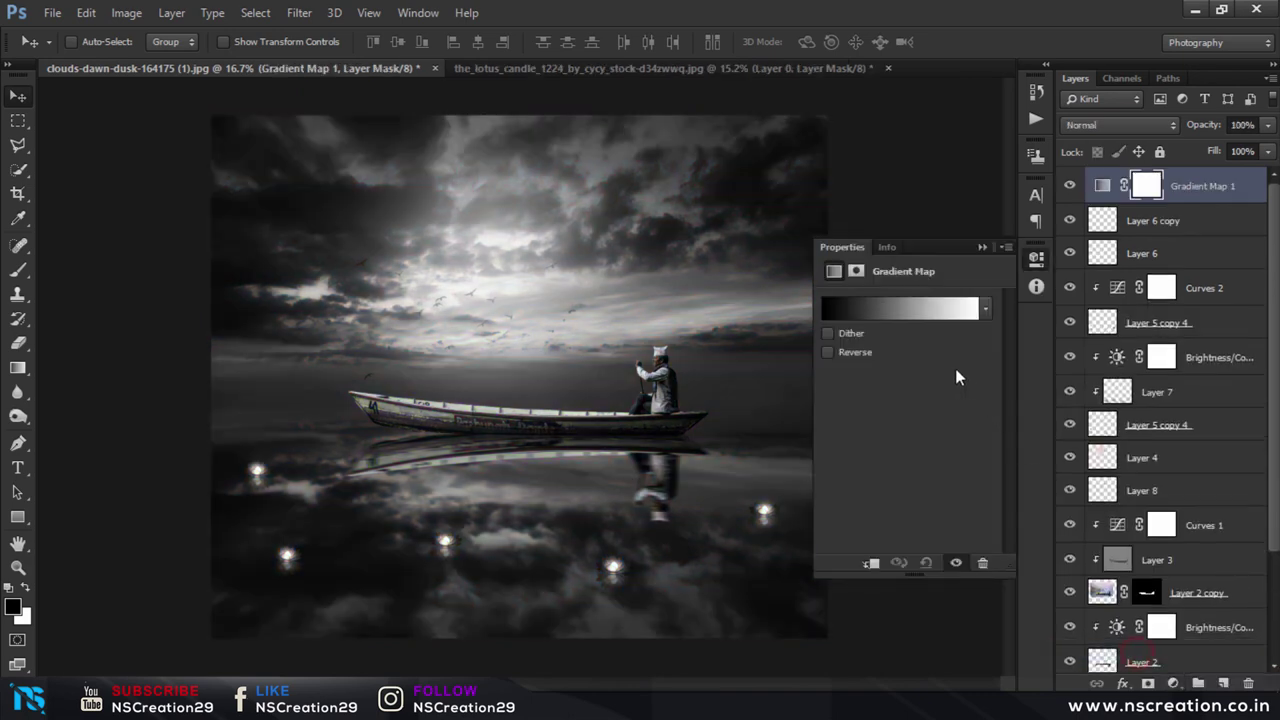
pyautogui.click(909, 317)
pyautogui.click(598, 143)
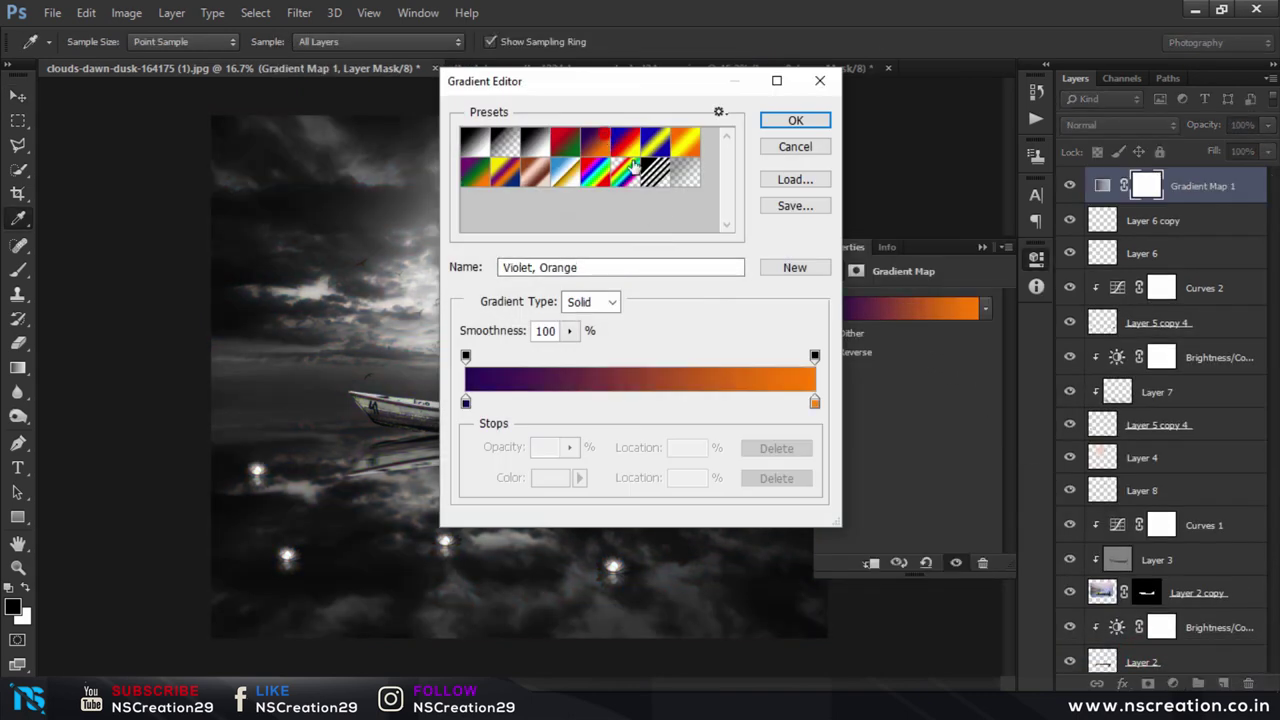
pyautogui.click(770, 125)
pyautogui.press('v')
pyautogui.click(982, 247)
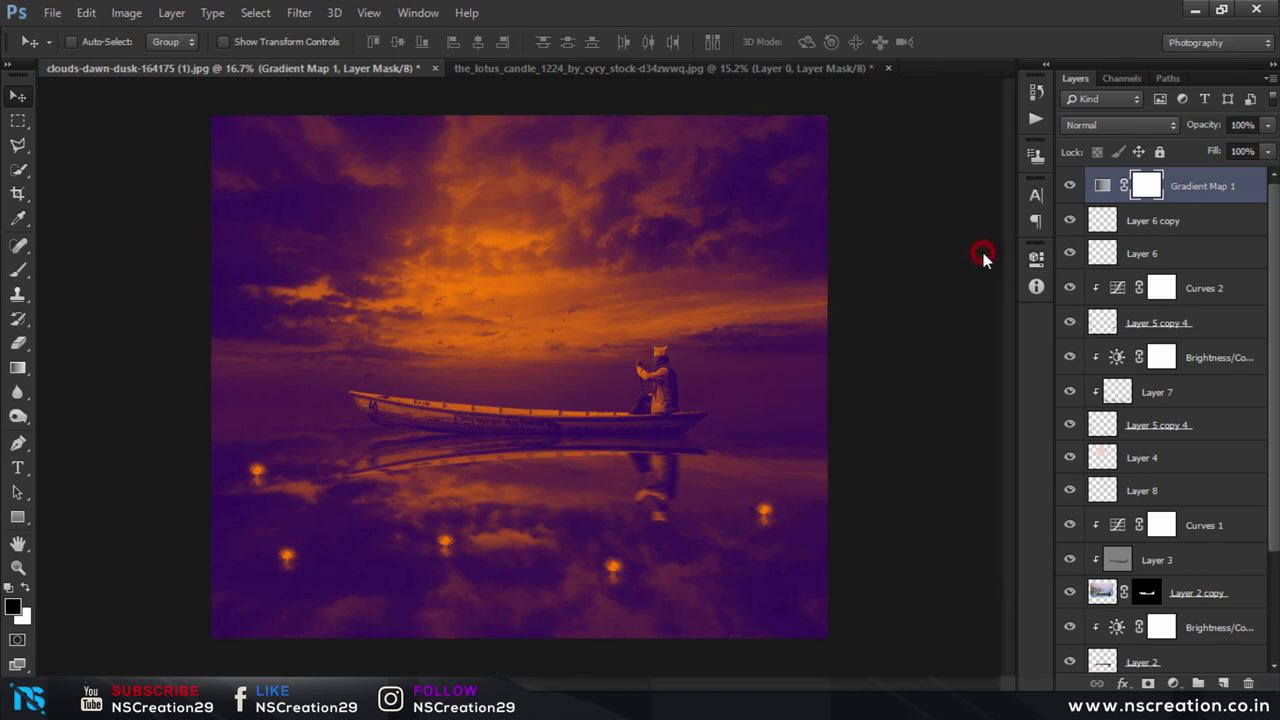
# Step: Blend the gradient map in Overlay at 15% opacity and compare it on and off
pyautogui.click(1115, 125)
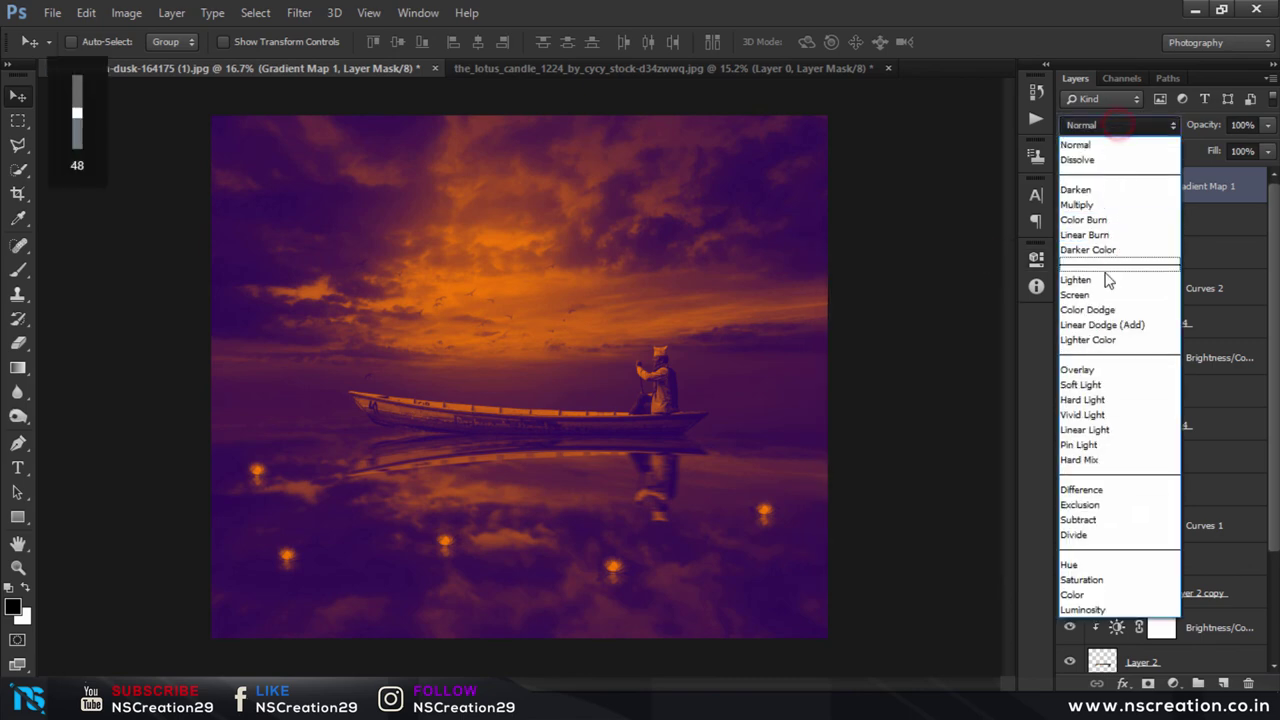
pyautogui.click(1088, 370)
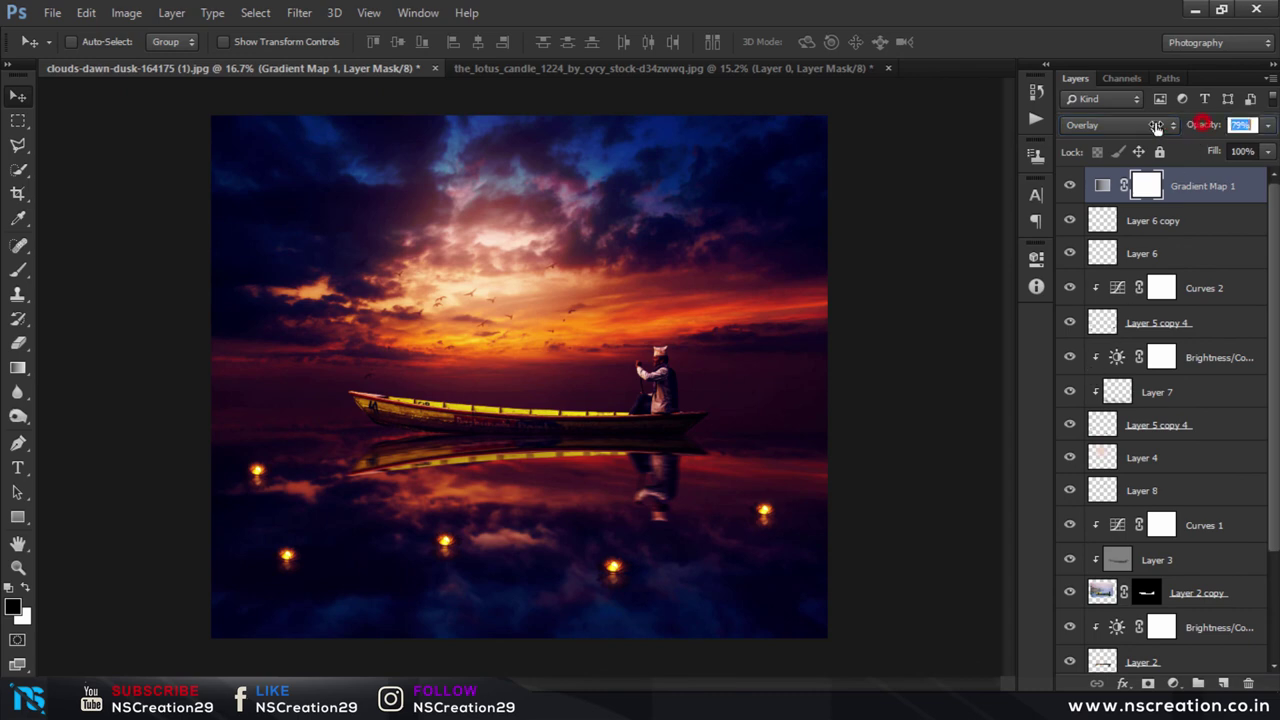
pyautogui.moveTo(1201, 129); pyautogui.dragTo(1112, 126)
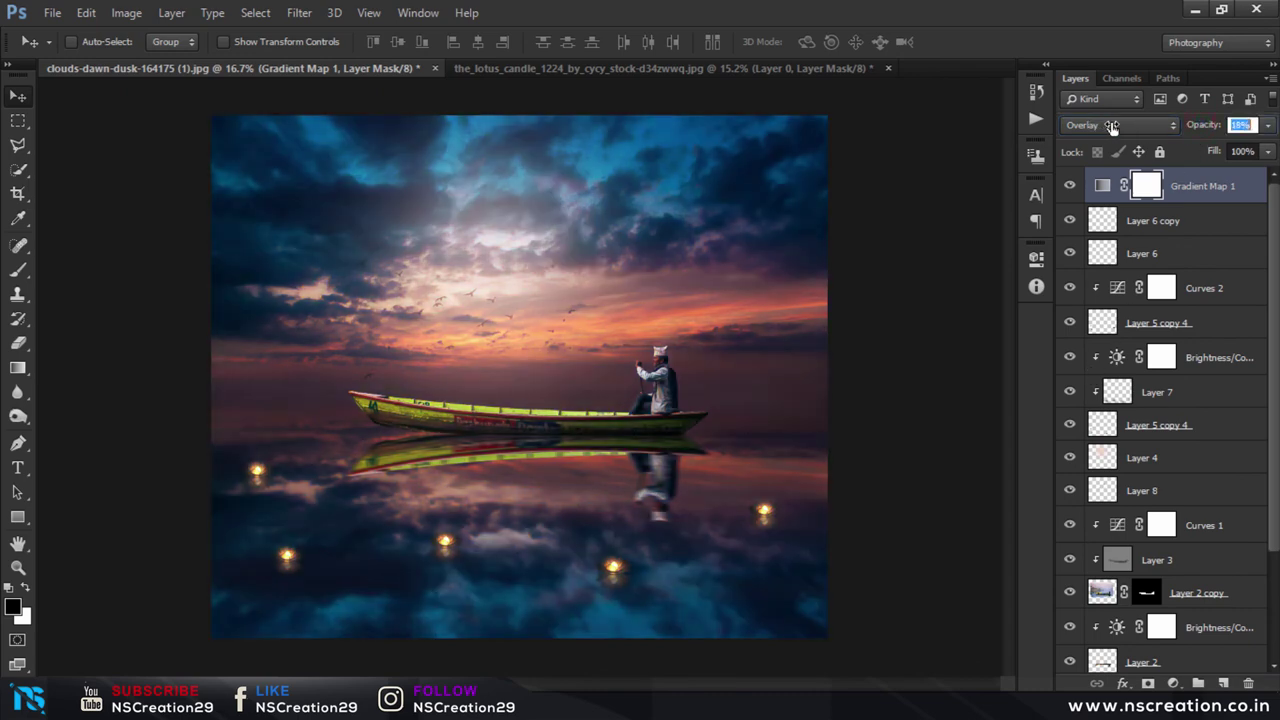
pyautogui.moveTo(1112, 126); pyautogui.dragTo(1095, 121)
pyautogui.click(1069, 185)
pyautogui.click(1186, 180)
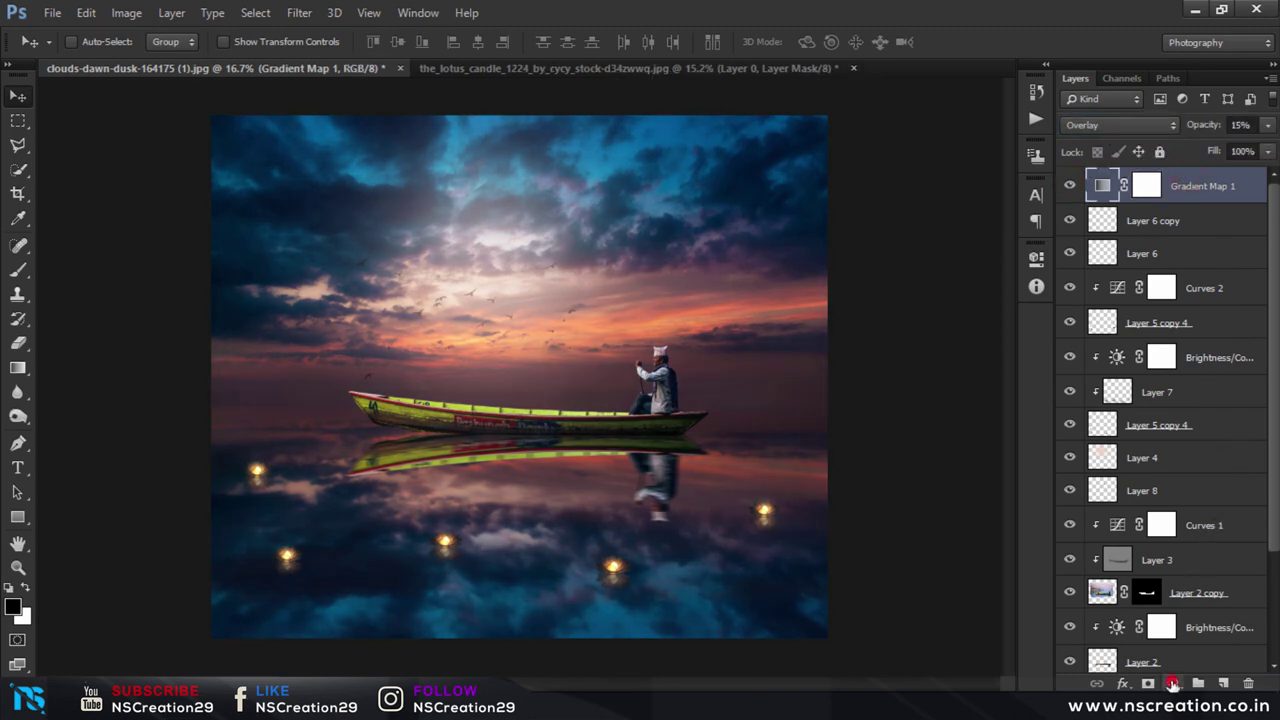
# Step: Add a Color Lookup adjustment layer using the FoggyNight.3DL 3D LUT file
pyautogui.click(1172, 683)
pyautogui.click(1169, 559)
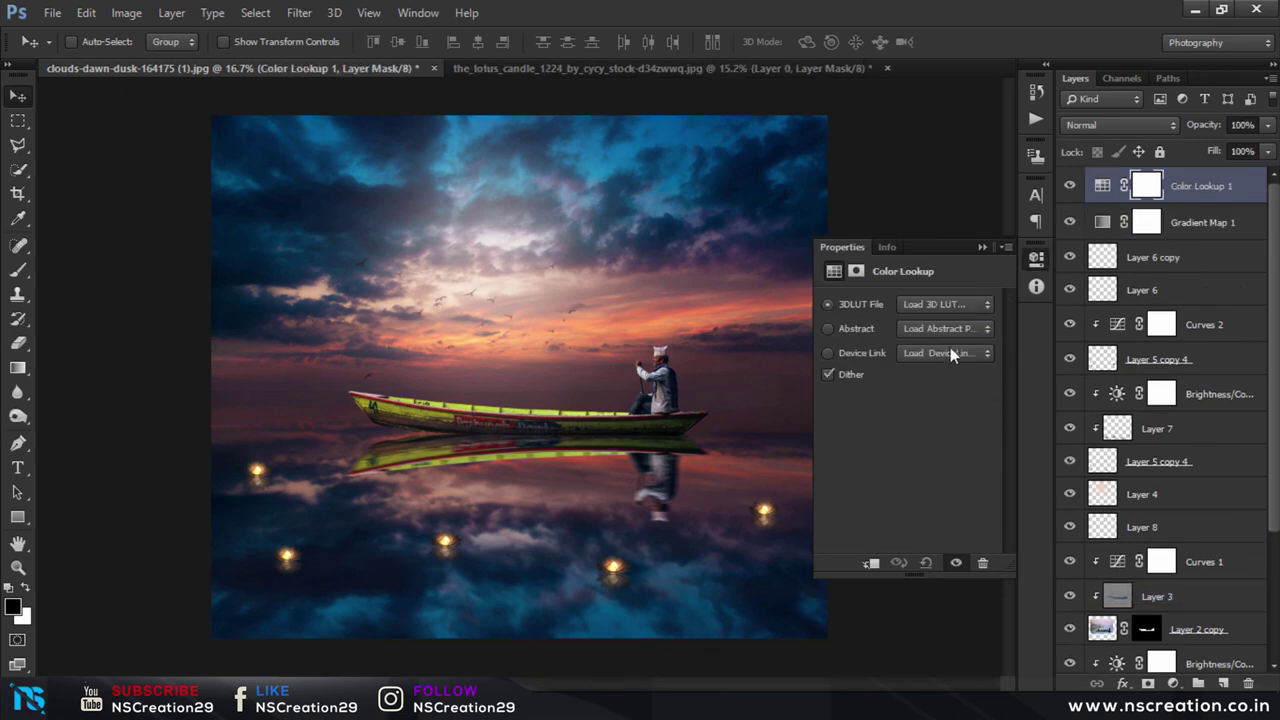
pyautogui.click(941, 328)
pyautogui.click(942, 303)
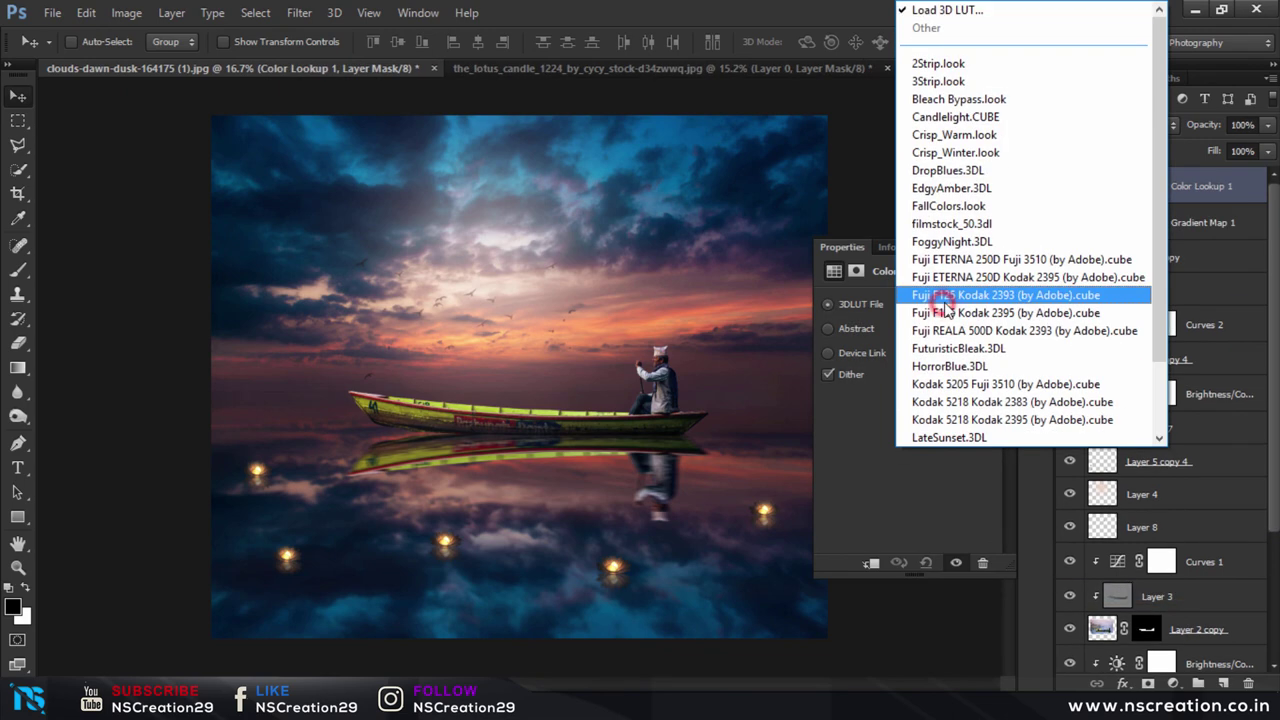
pyautogui.click(945, 237)
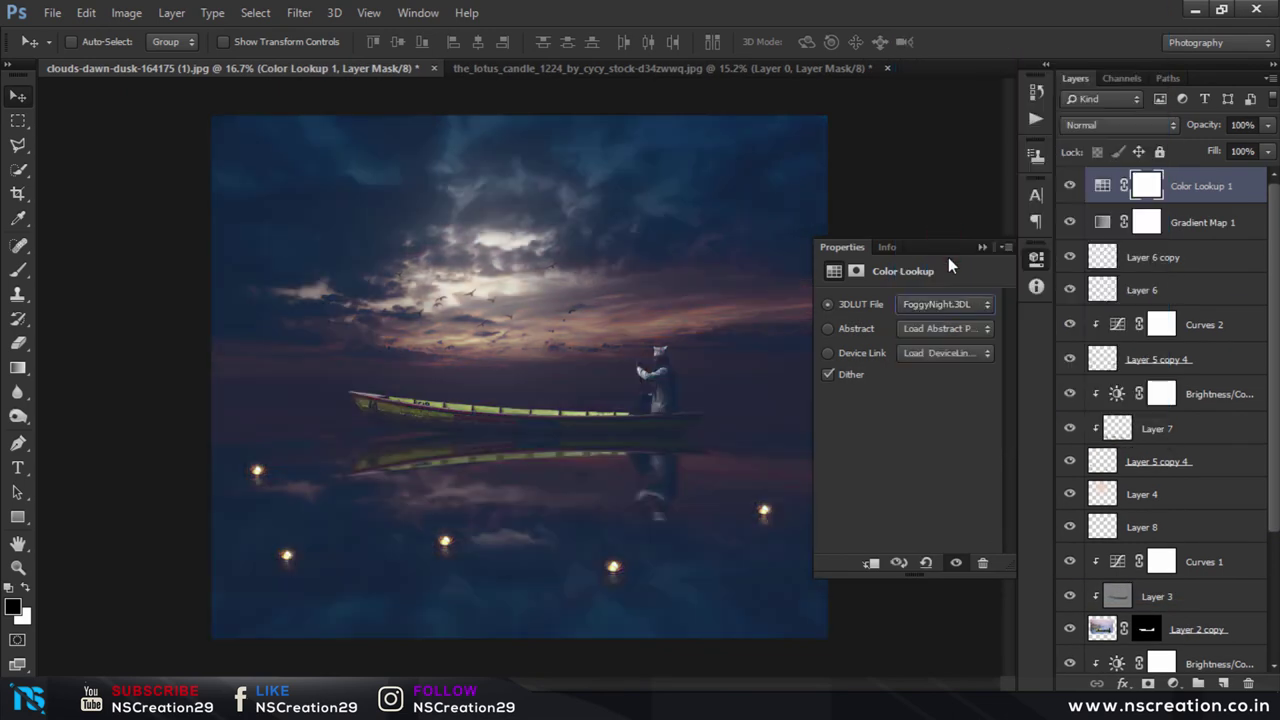
pyautogui.click(982, 247)
# Step: Trial lower Color Lookup opacities in Normal mode, toggling it to compare before and after
pyautogui.moveTo(1203, 125); pyautogui.dragTo(1097, 128)
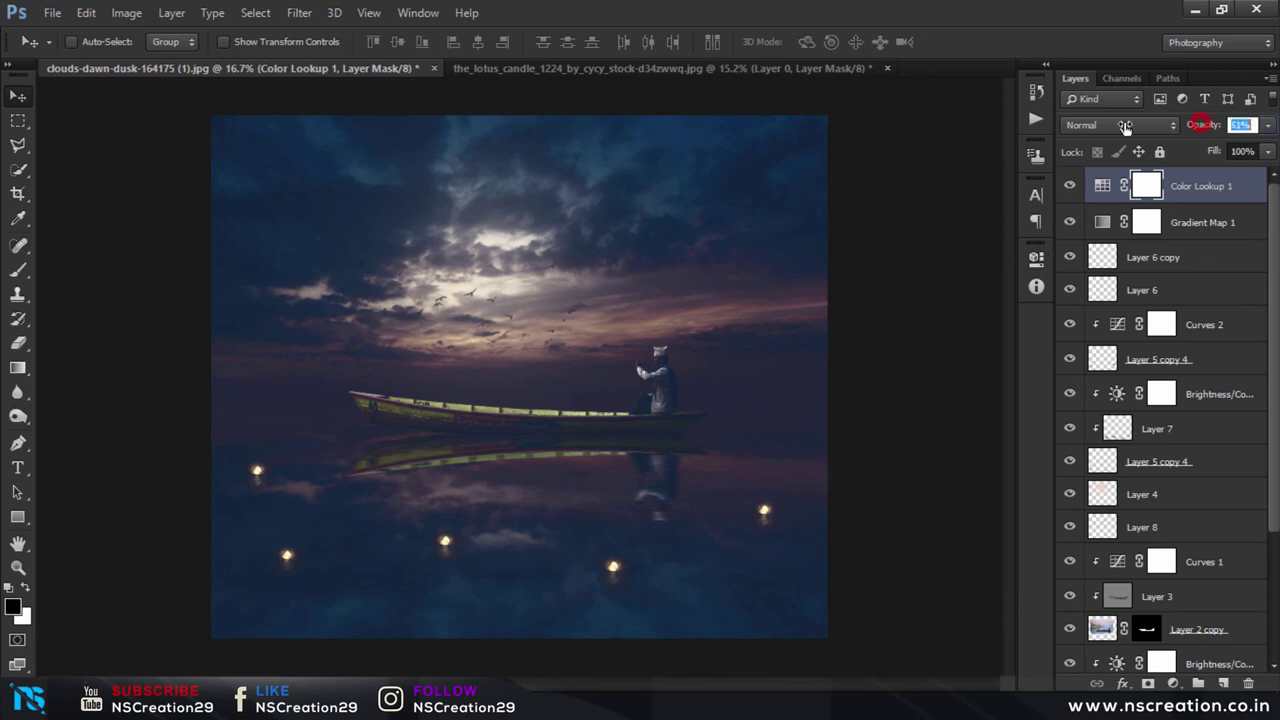
pyautogui.click(1097, 128)
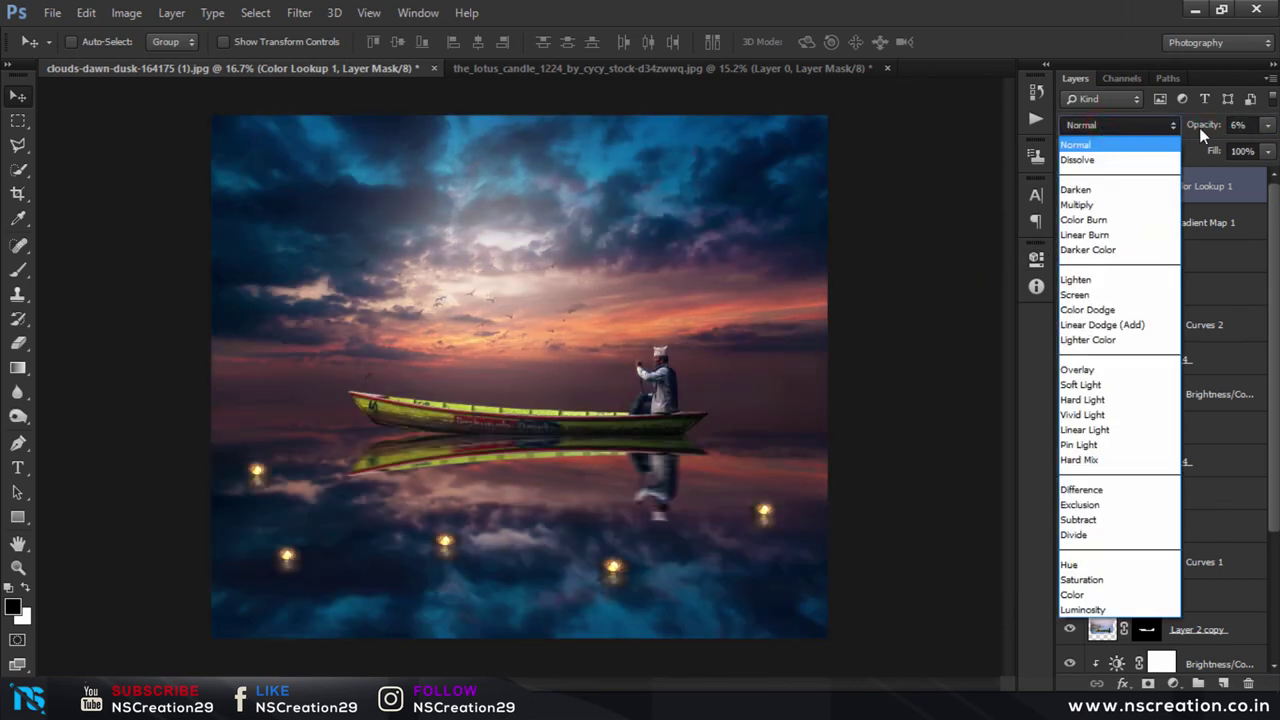
pyautogui.click(1199, 128)
pyautogui.moveTo(1198, 131); pyautogui.dragTo(1205, 129)
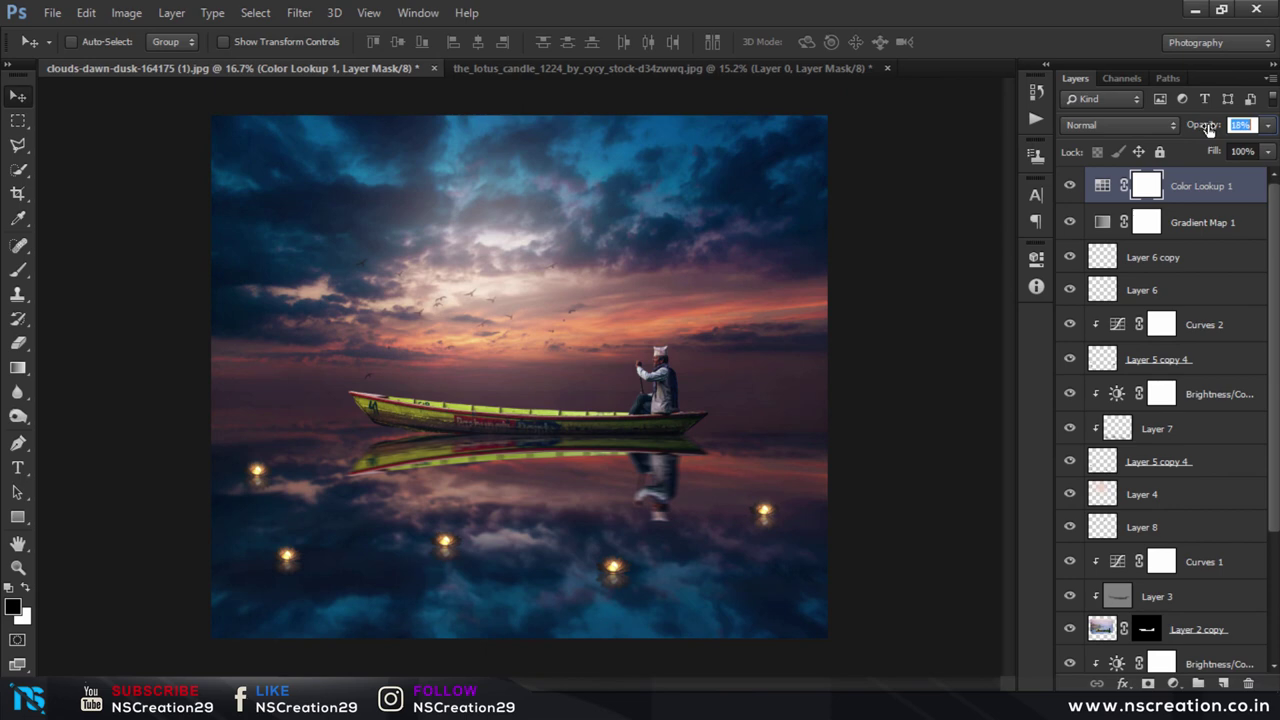
pyautogui.click(1068, 186)
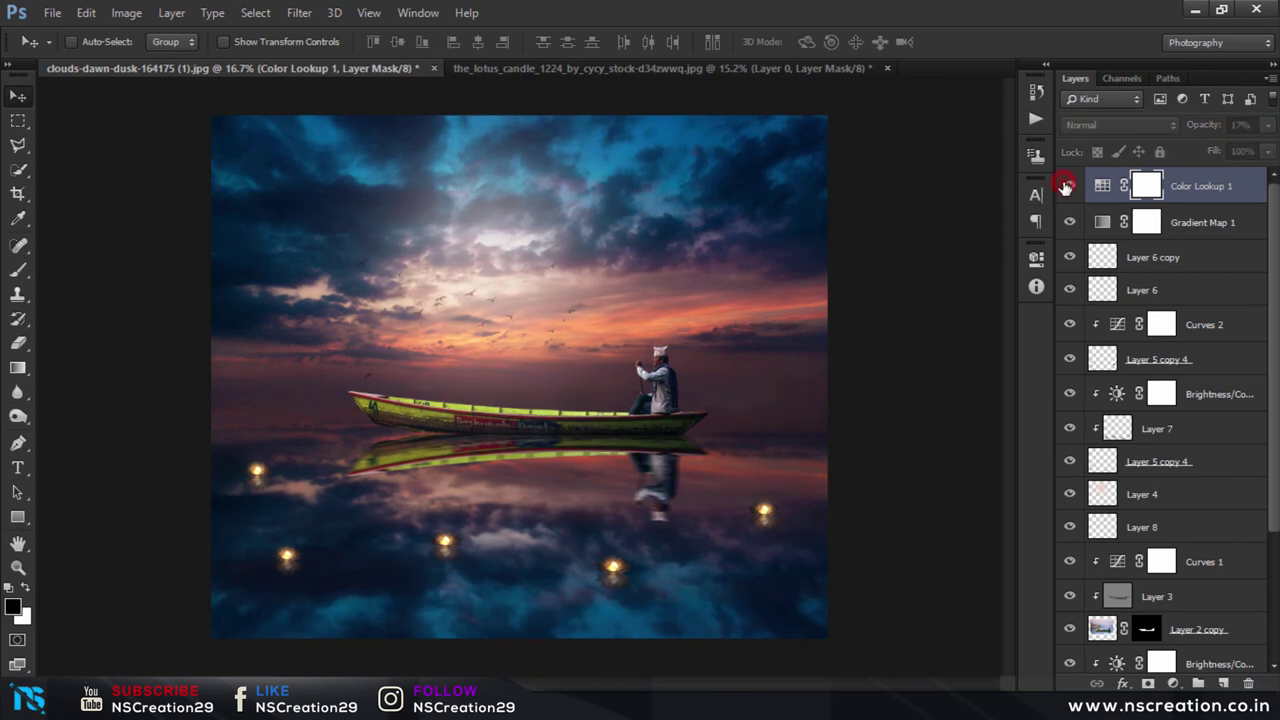
pyautogui.click(1067, 186)
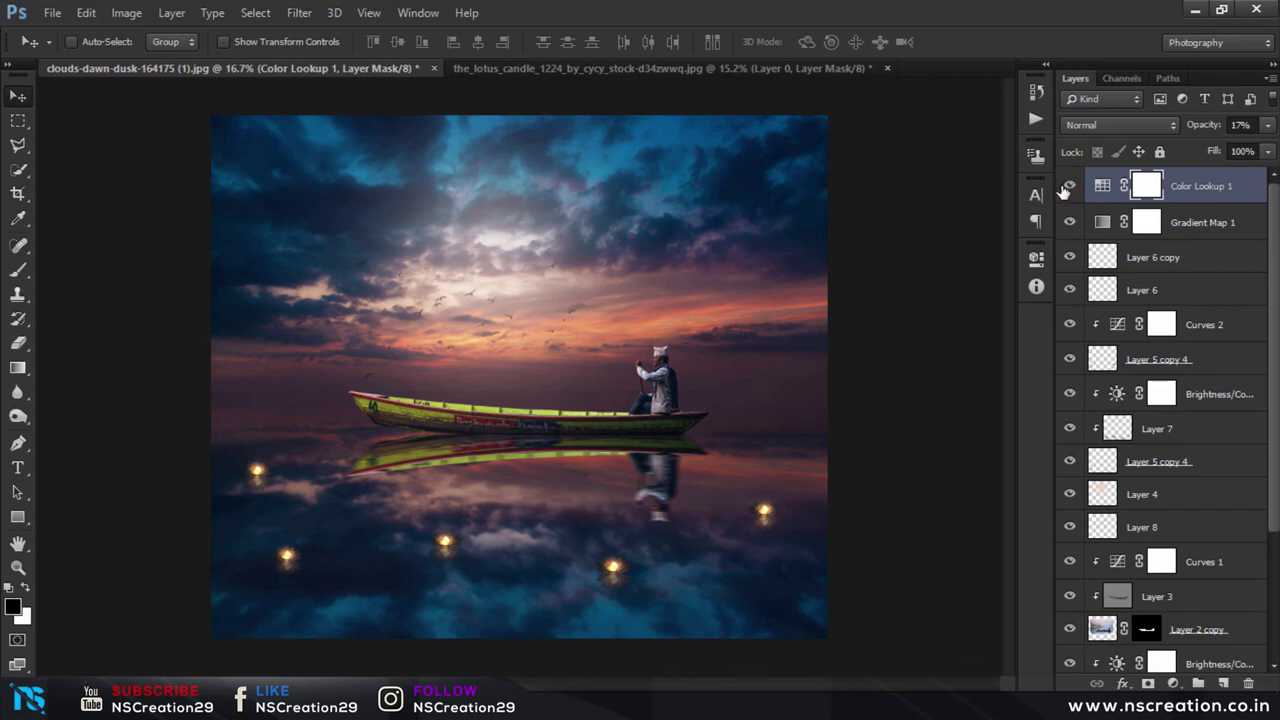
# Step: Switch the Color Lookup to Lighten blending and fine-tune its opacity
pyautogui.click(1120, 128)
pyautogui.click(1097, 285)
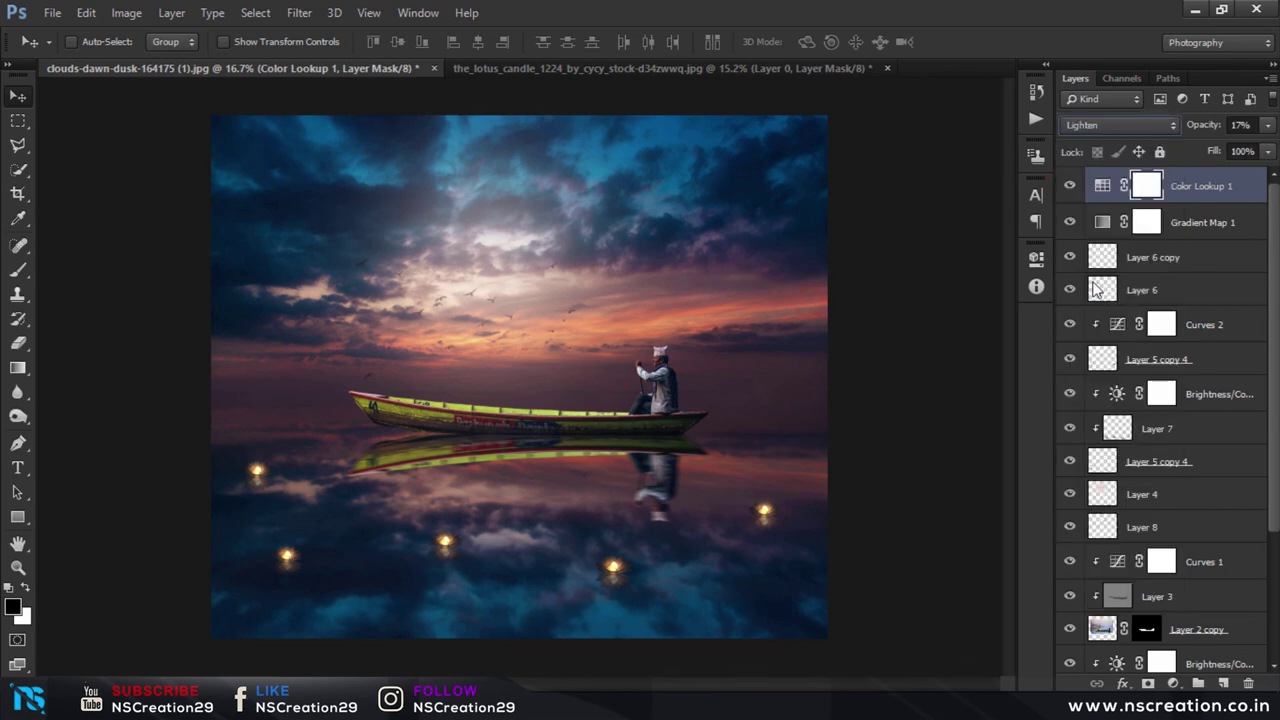
pyautogui.click(1070, 189)
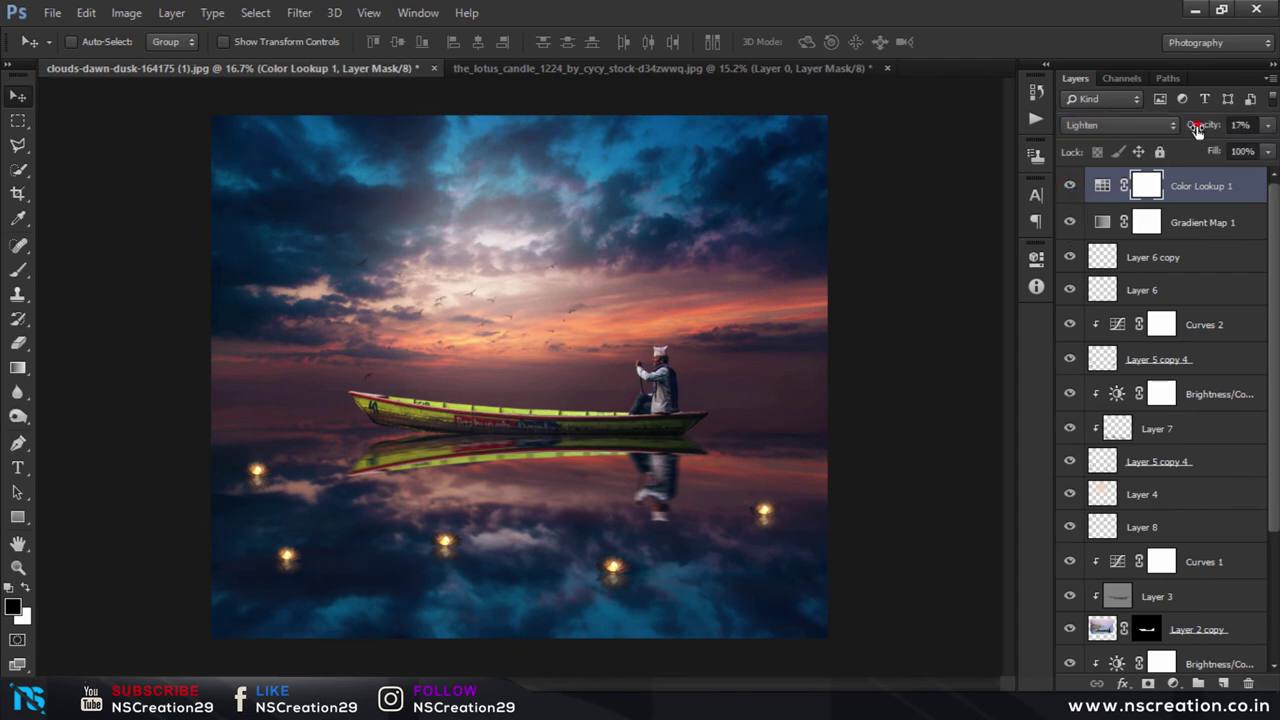
pyautogui.moveTo(1197, 130); pyautogui.dragTo(1216, 130)
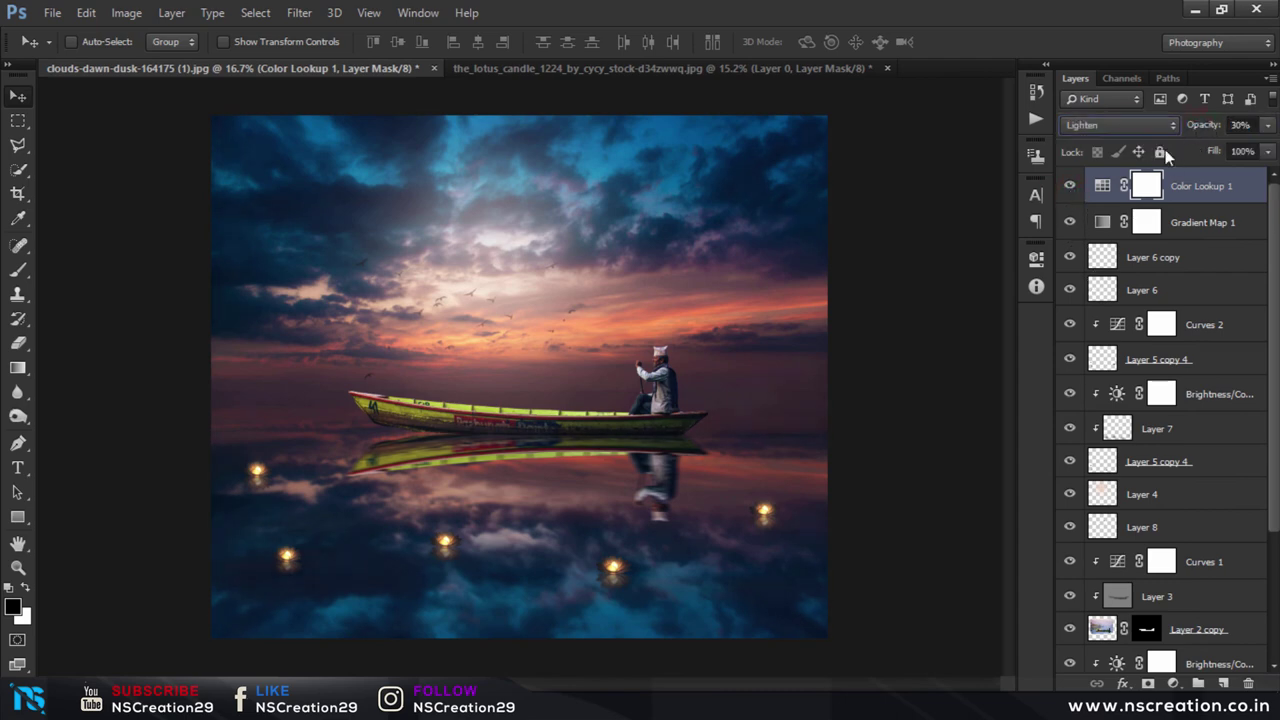
# Step: Turn the Color Lookup 1 layer's visibility back on to show the final graded look
pyautogui.click(1070, 185)
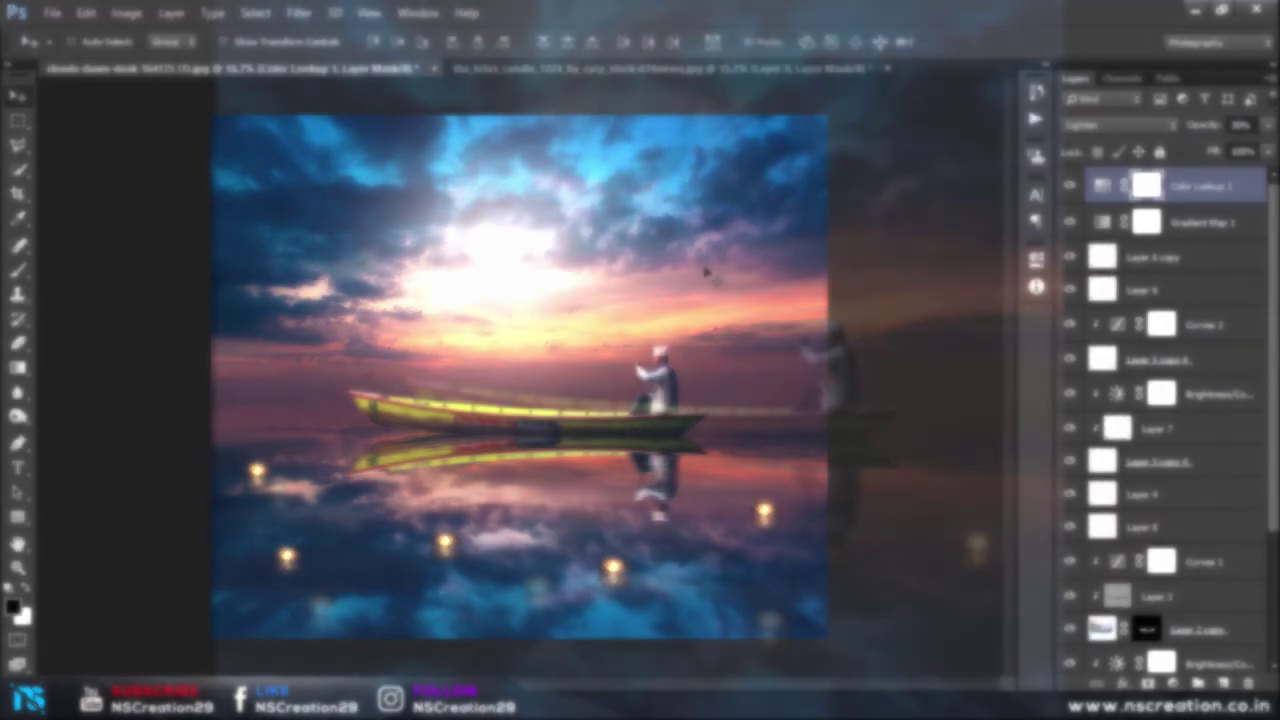